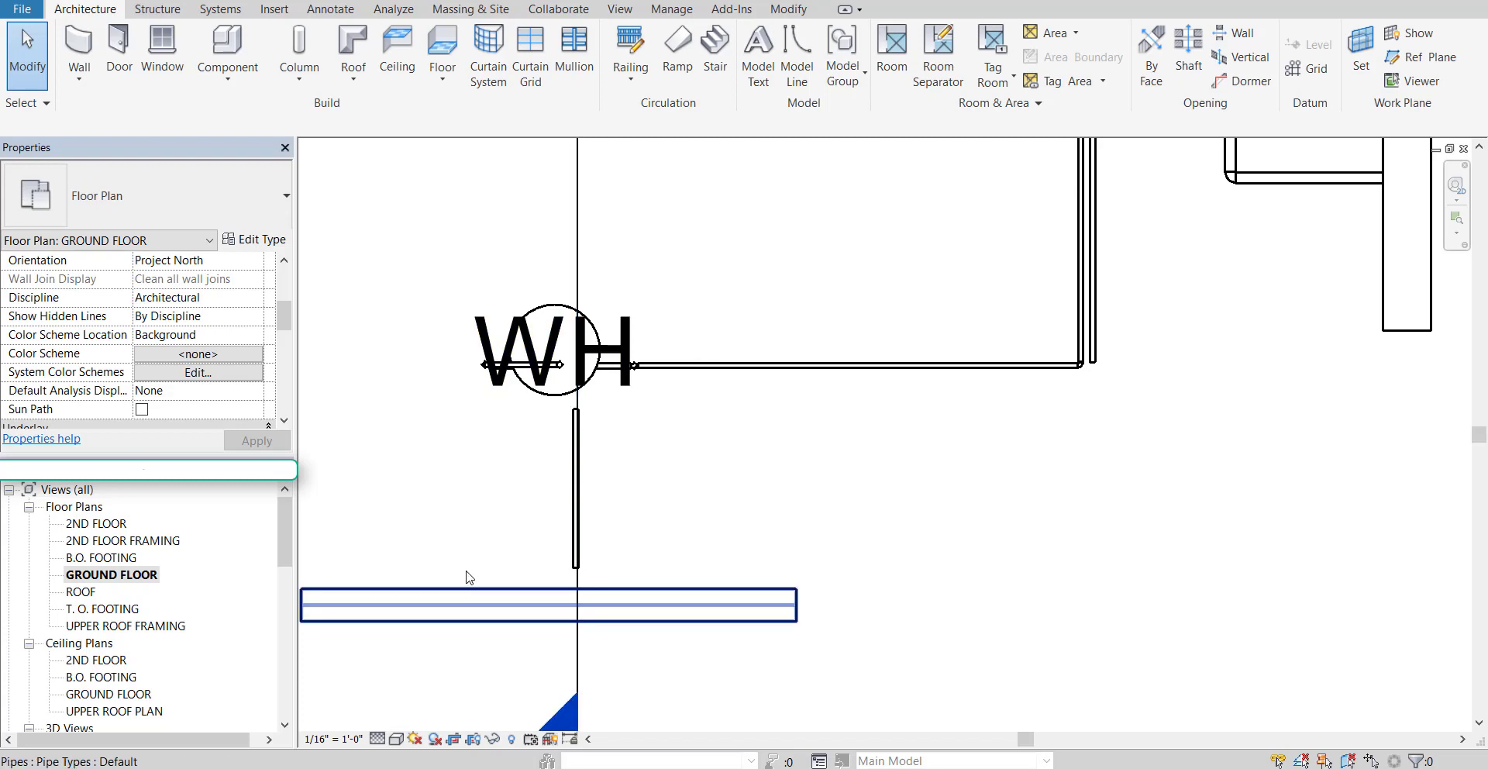
Open the Section 2 view at the gap between the horizontal pipe and the vertical pipe below the water heater
drag(287, 552, 288, 623)
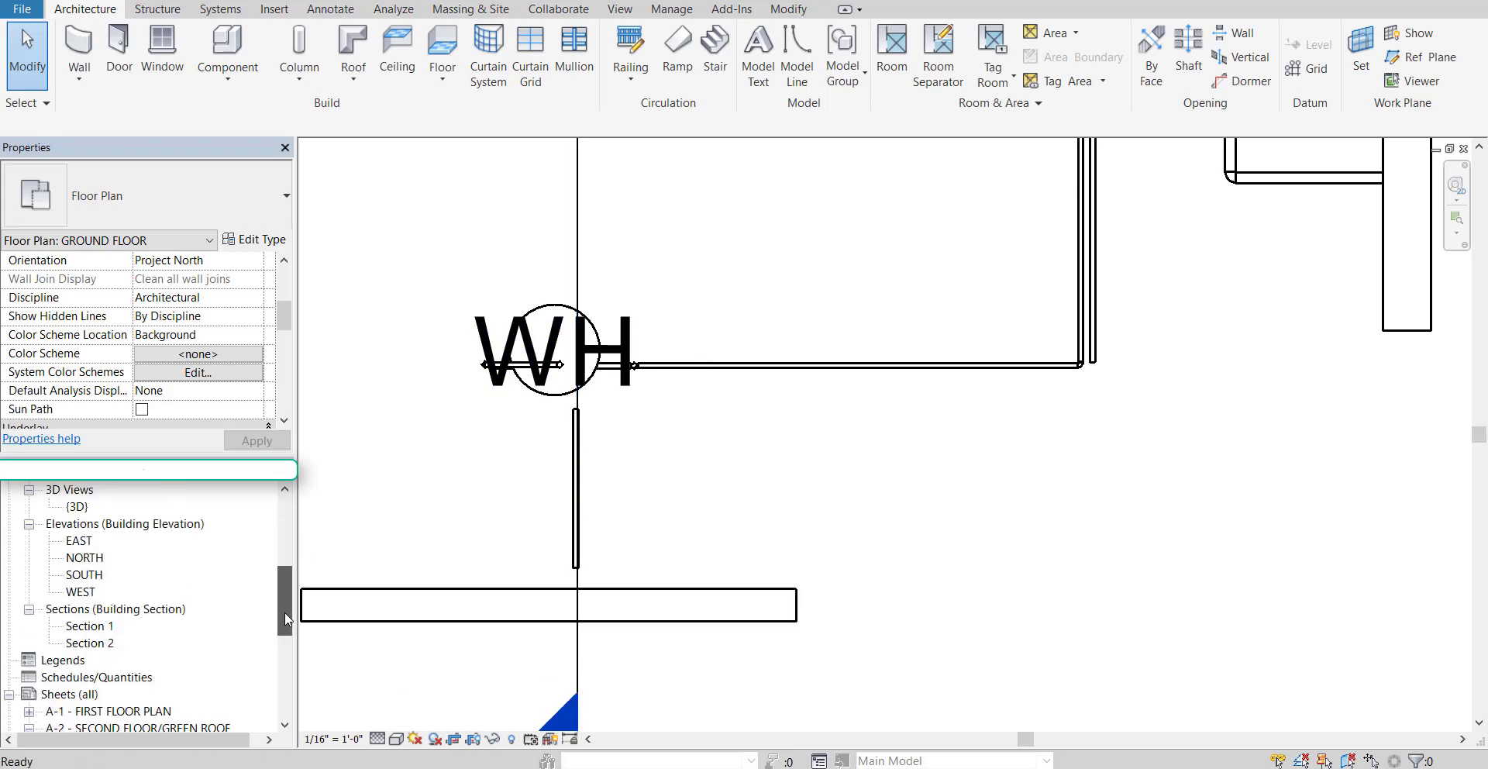
double_click(90, 643)
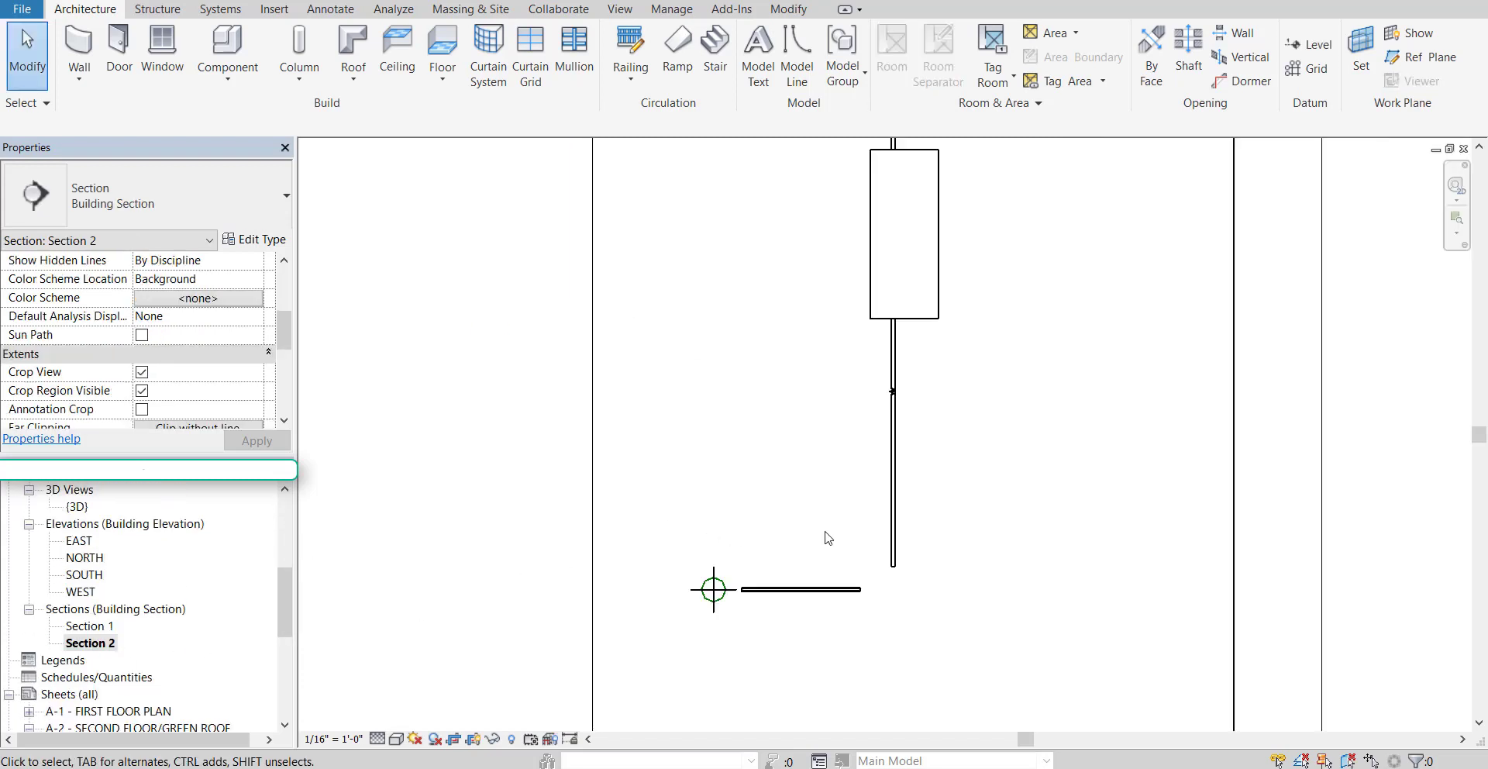
mouse_move(860, 535)
middle_down()
mouse_move(803, 415)
mouse_move(756, 488)
middle_up()
scroll(749, 468, up, 1)
scroll(790, 587, up, 2)
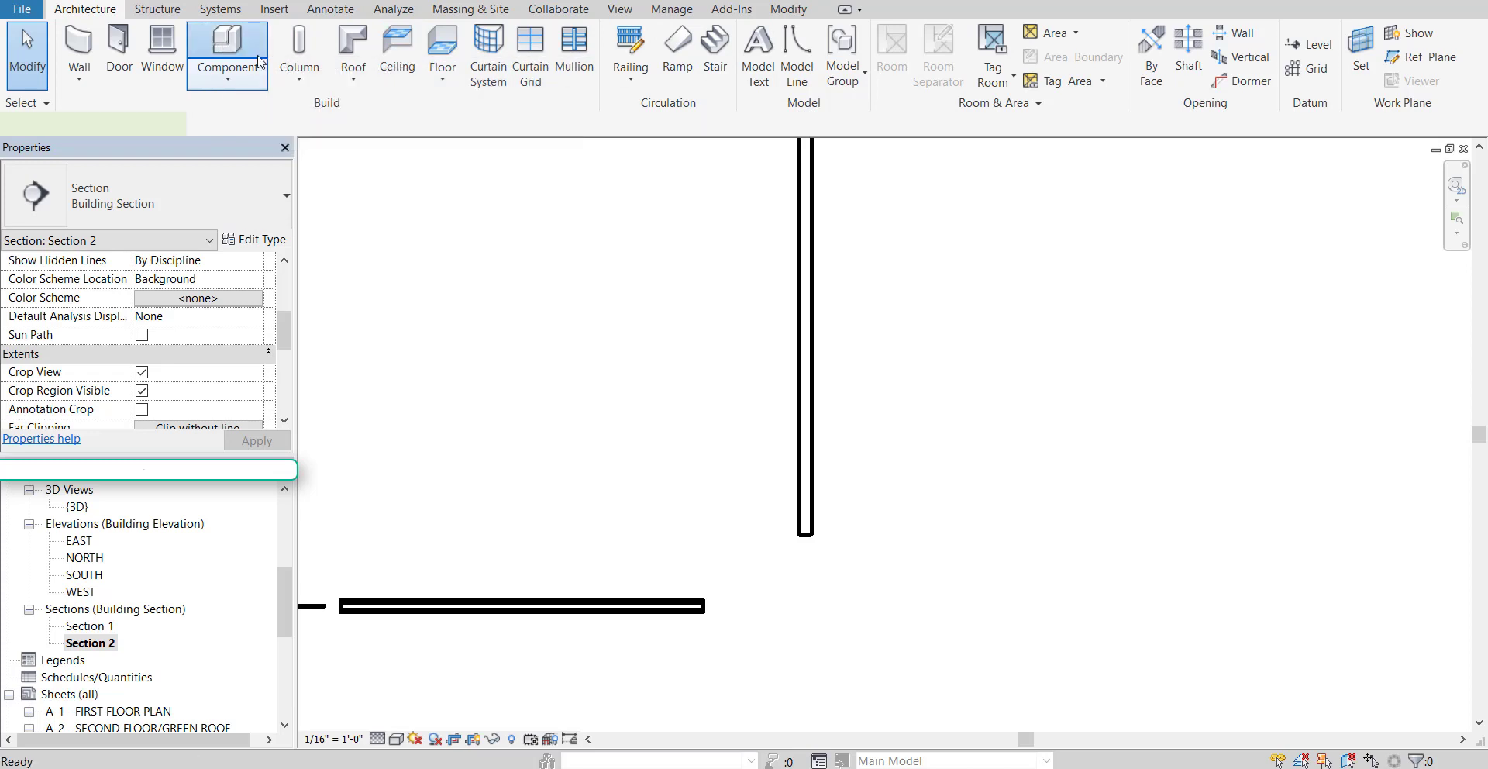
Place an Elbow - Generic Standard fitting where the extensions of the horizontal and vertical pipes intersect
click(227, 46)
scroll(744, 601, down, 1)
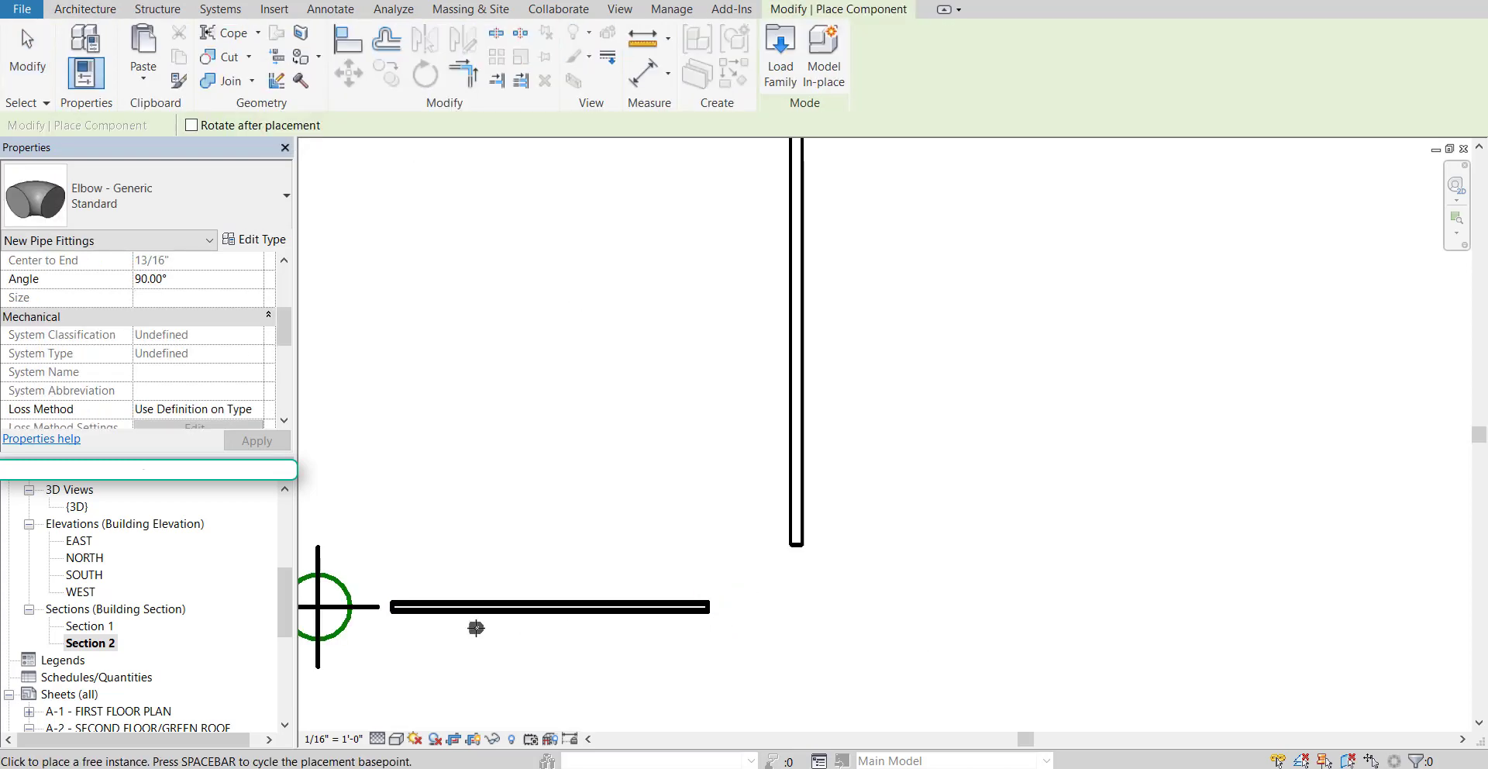
scroll(385, 607, up, 3)
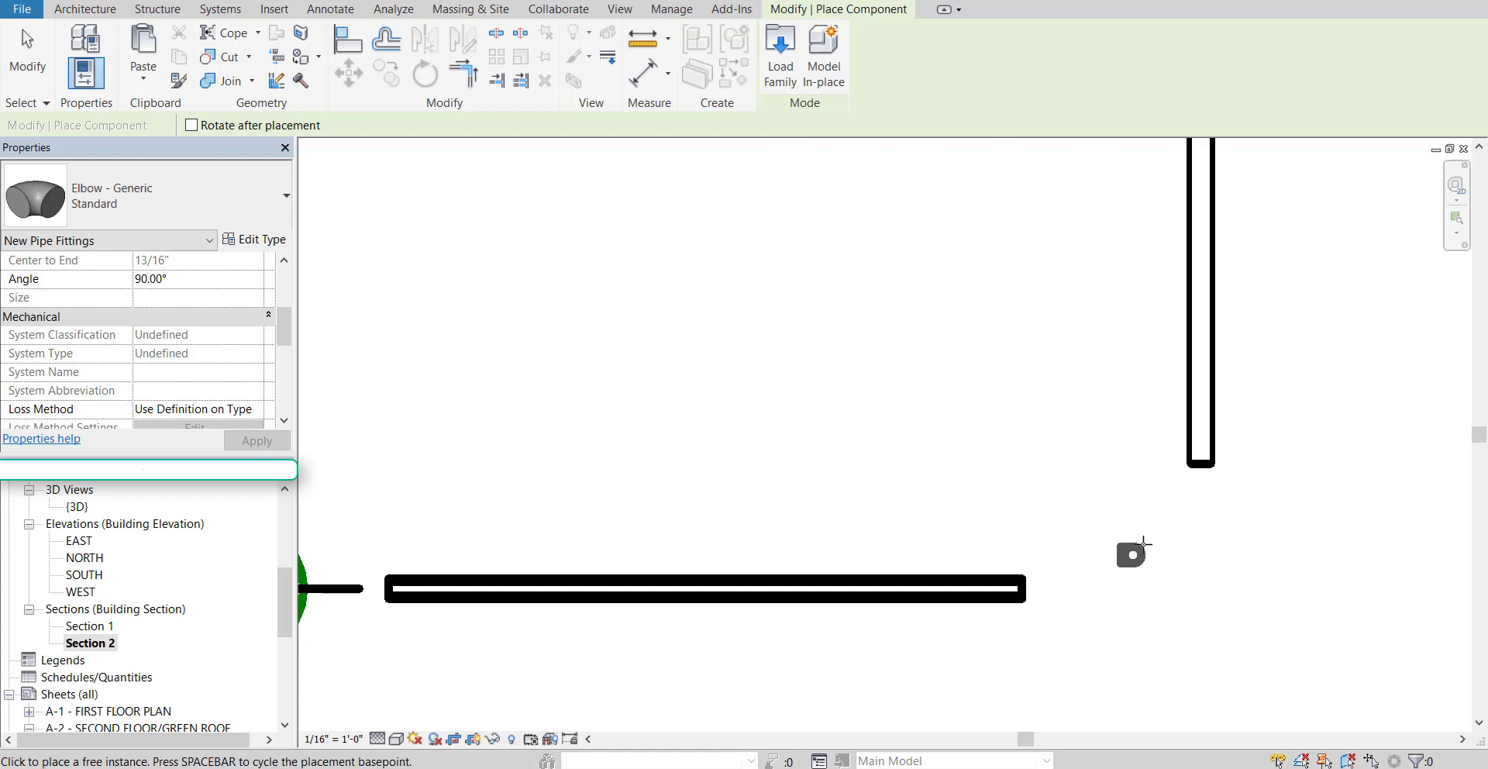
middle_drag(1216, 584, 981, 592)
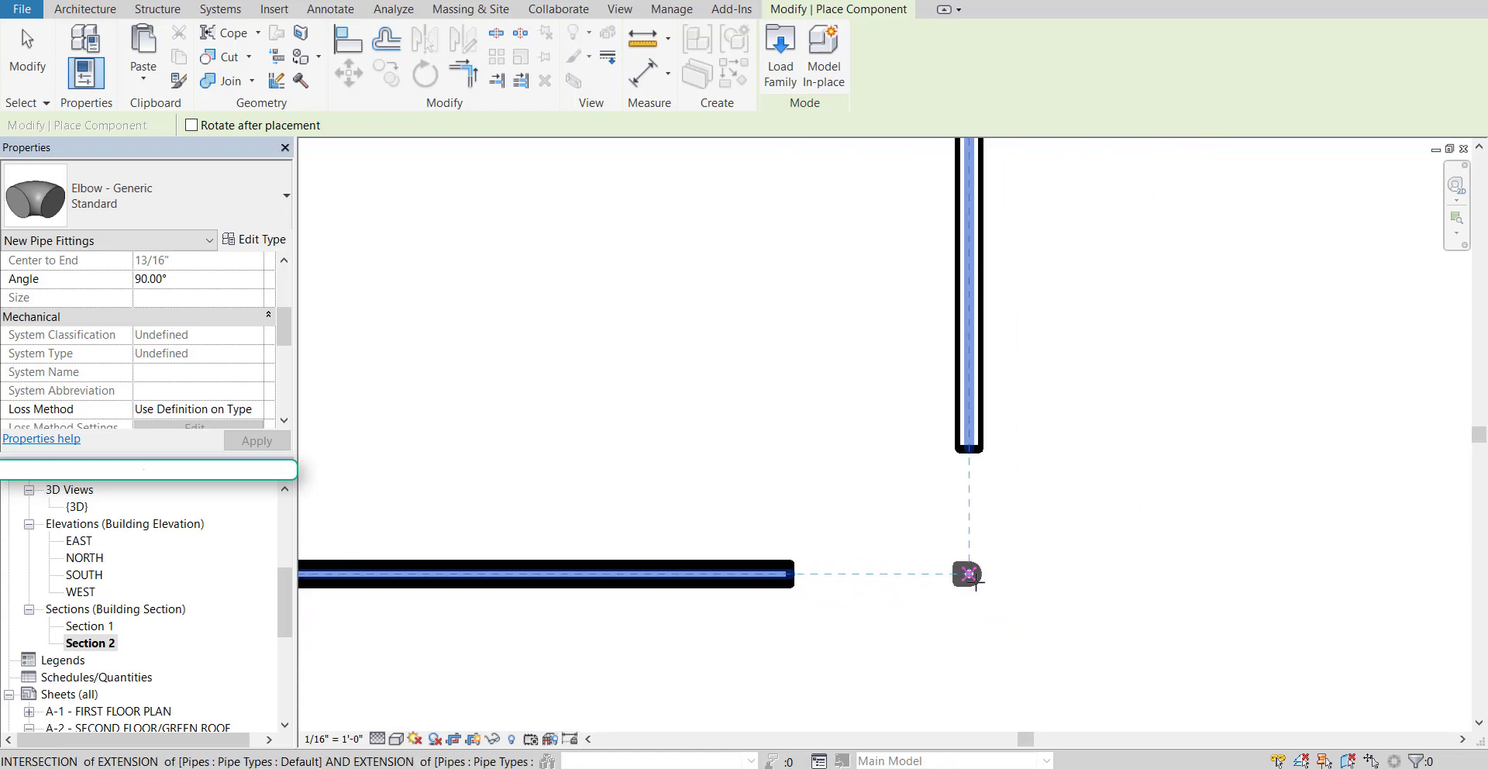
click(978, 573)
scroll(993, 599, up, 2)
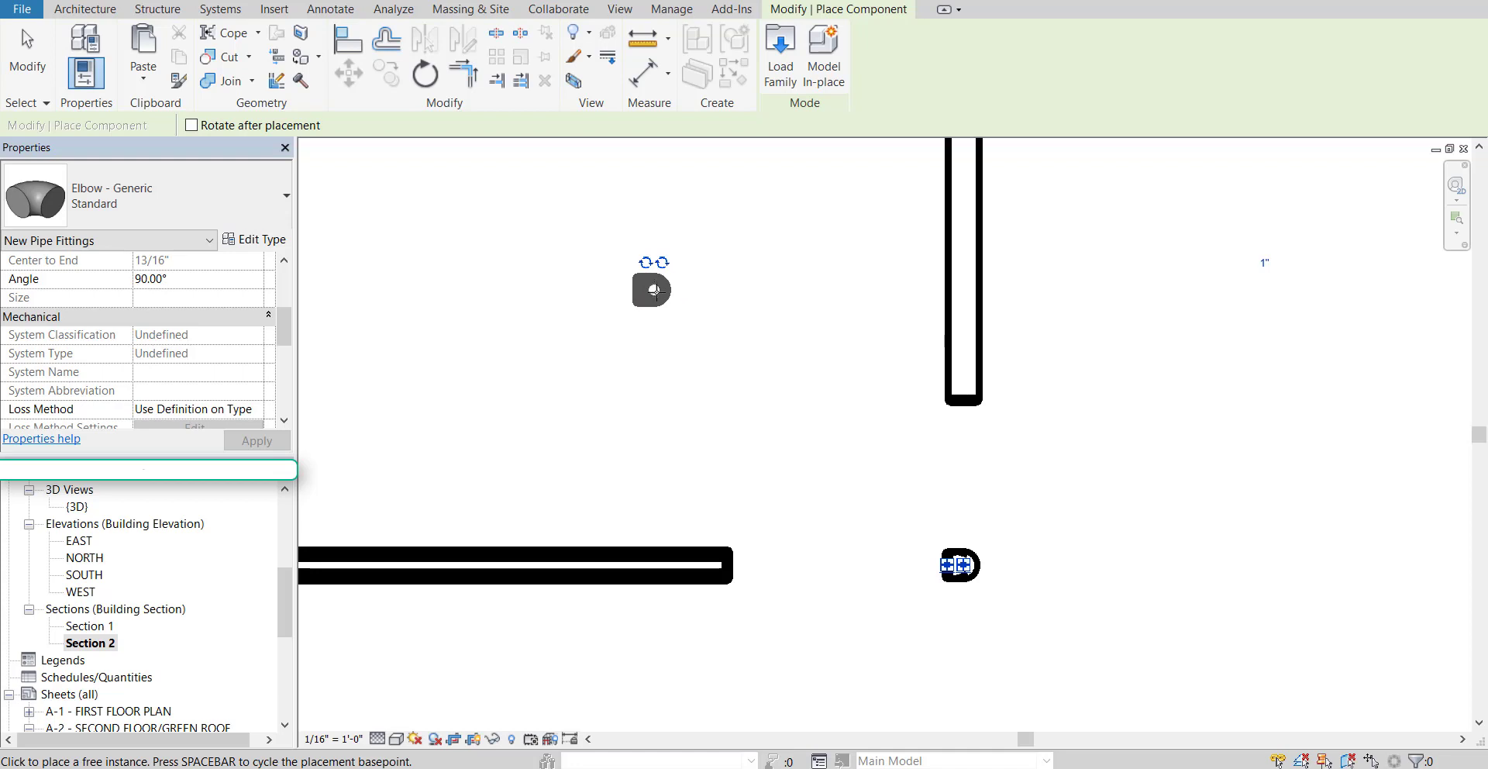
key(Escape)
key(Escape)
Rotate the placed elbow until its two openings face the vertical pipe above and the horizontal pipe beside it
click(959, 564)
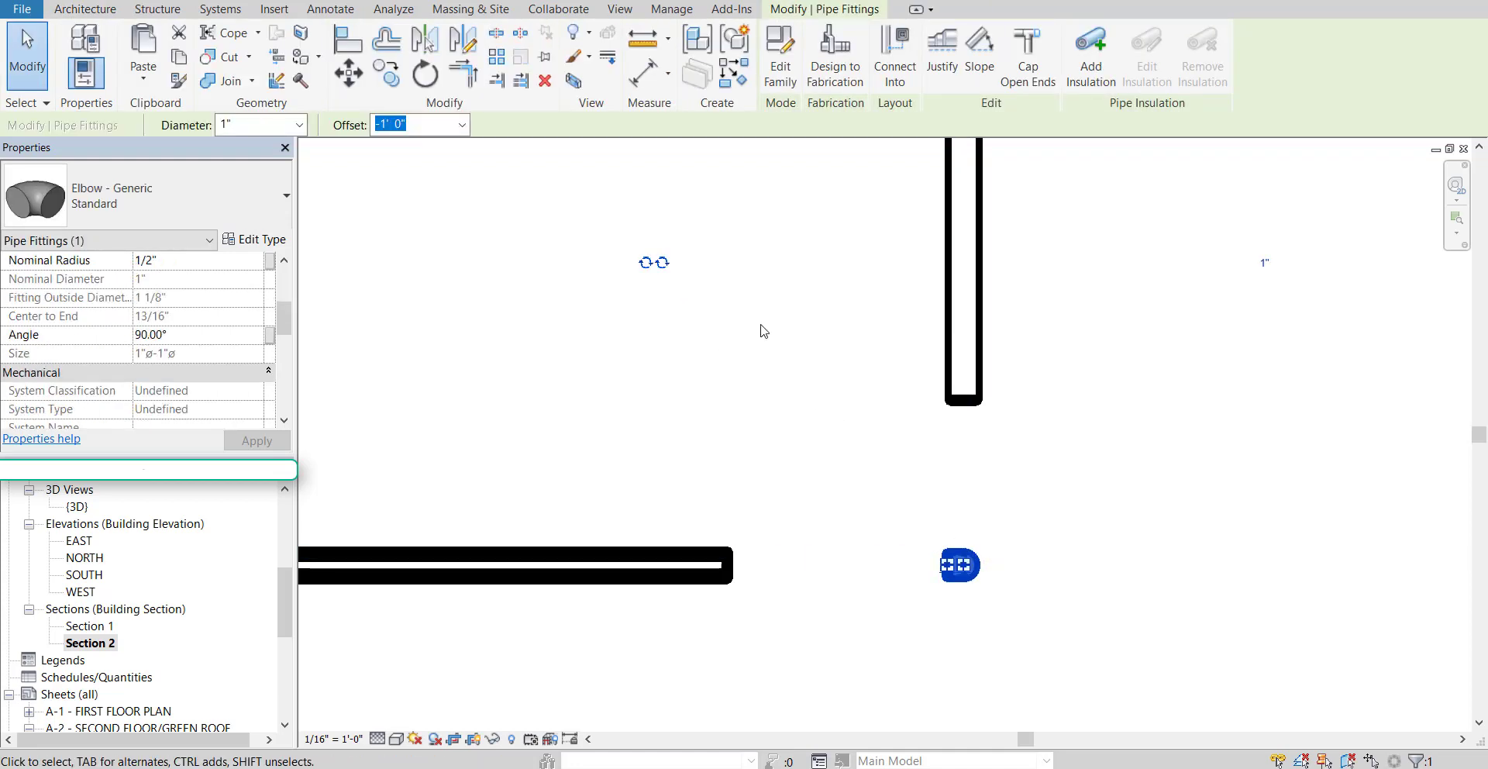
click(663, 264)
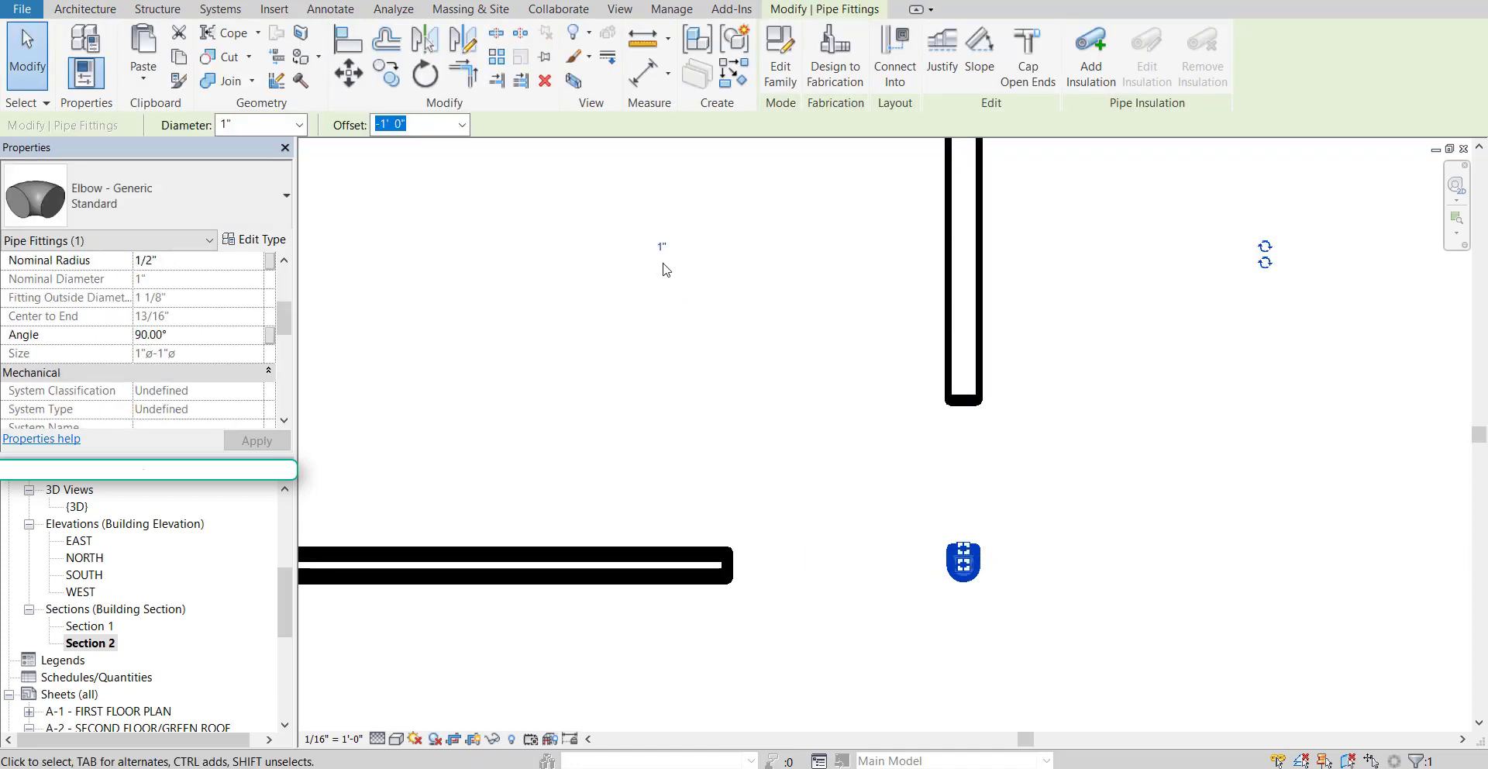
click(1266, 265)
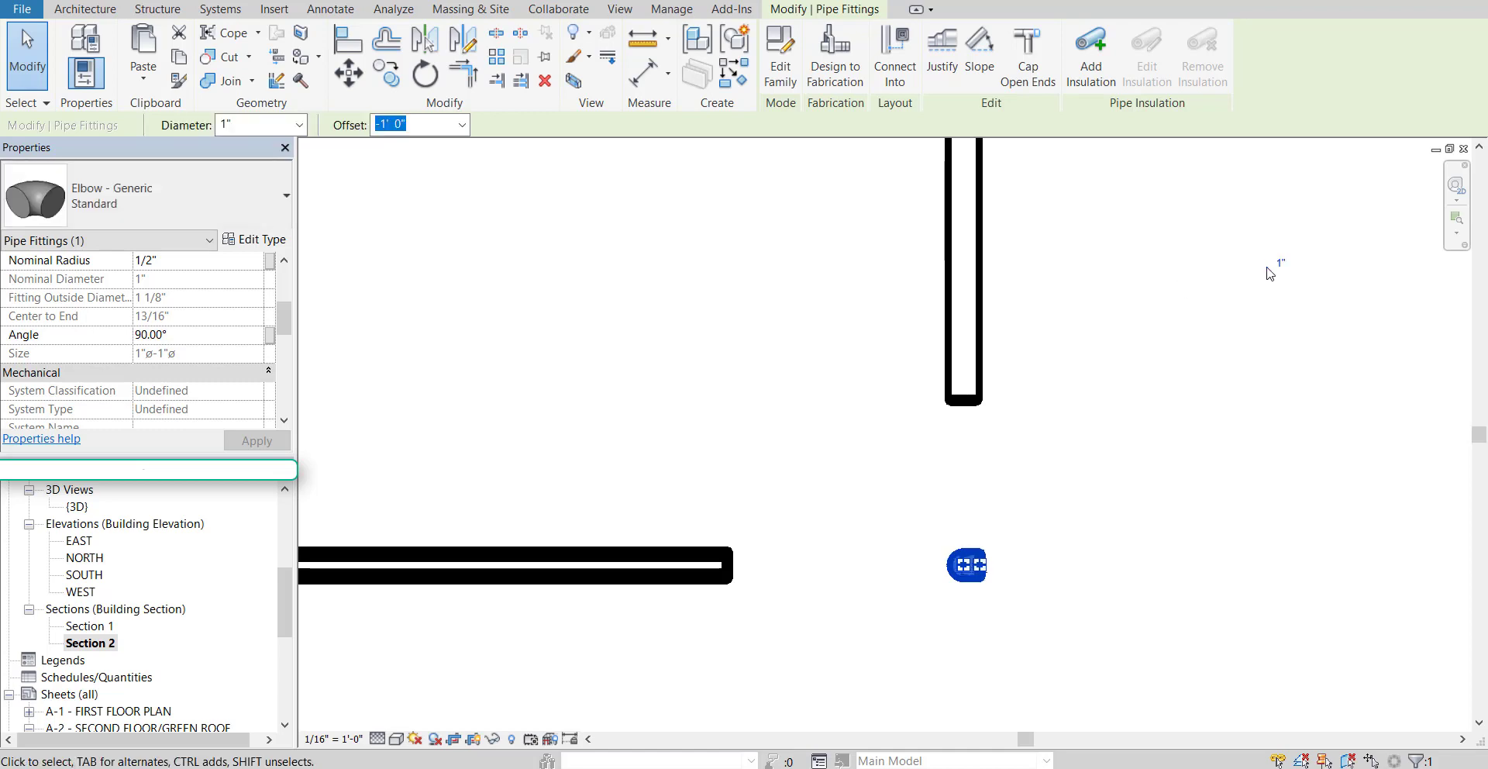
middle_drag(1195, 594, 968, 333)
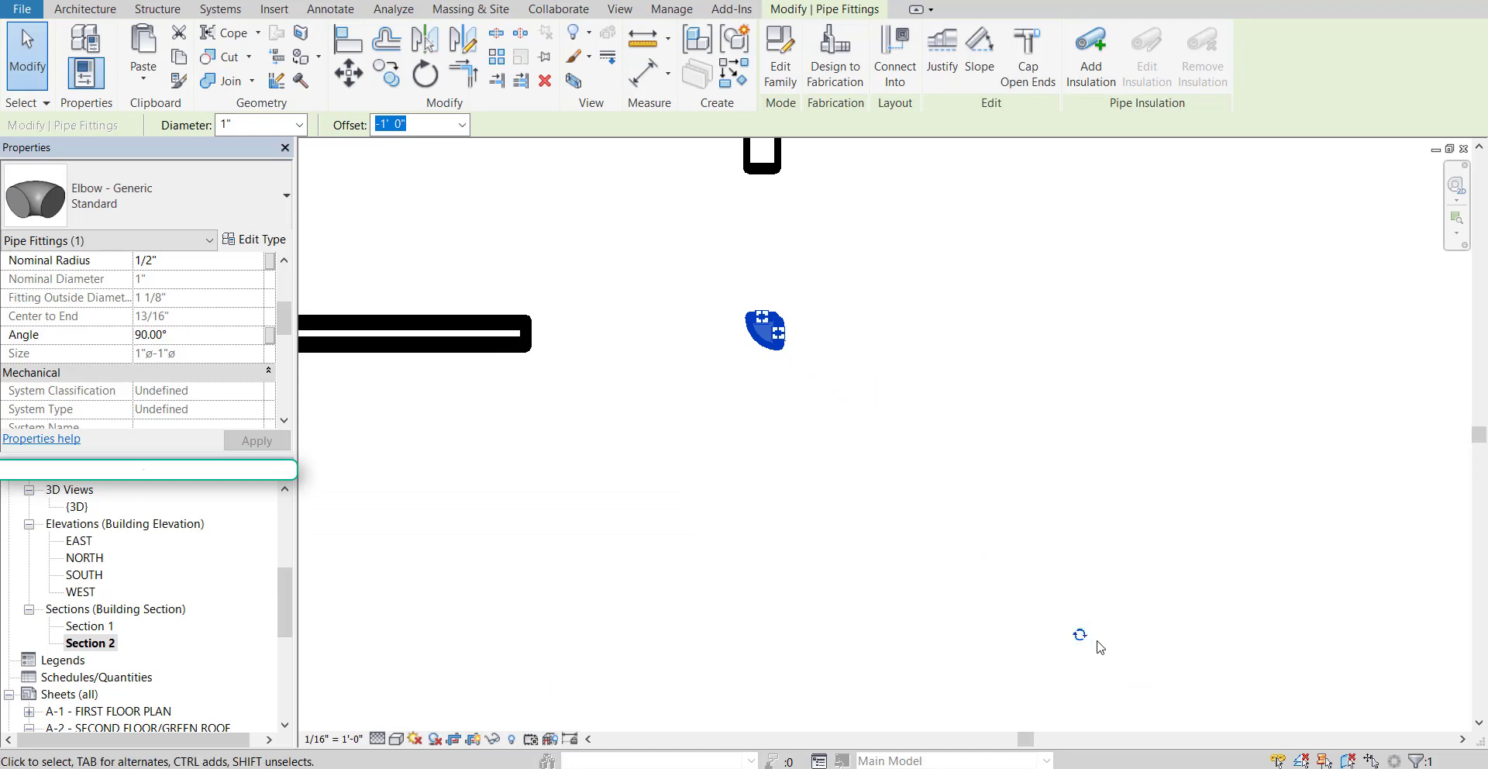
middle_drag(1052, 484, 1063, 545)
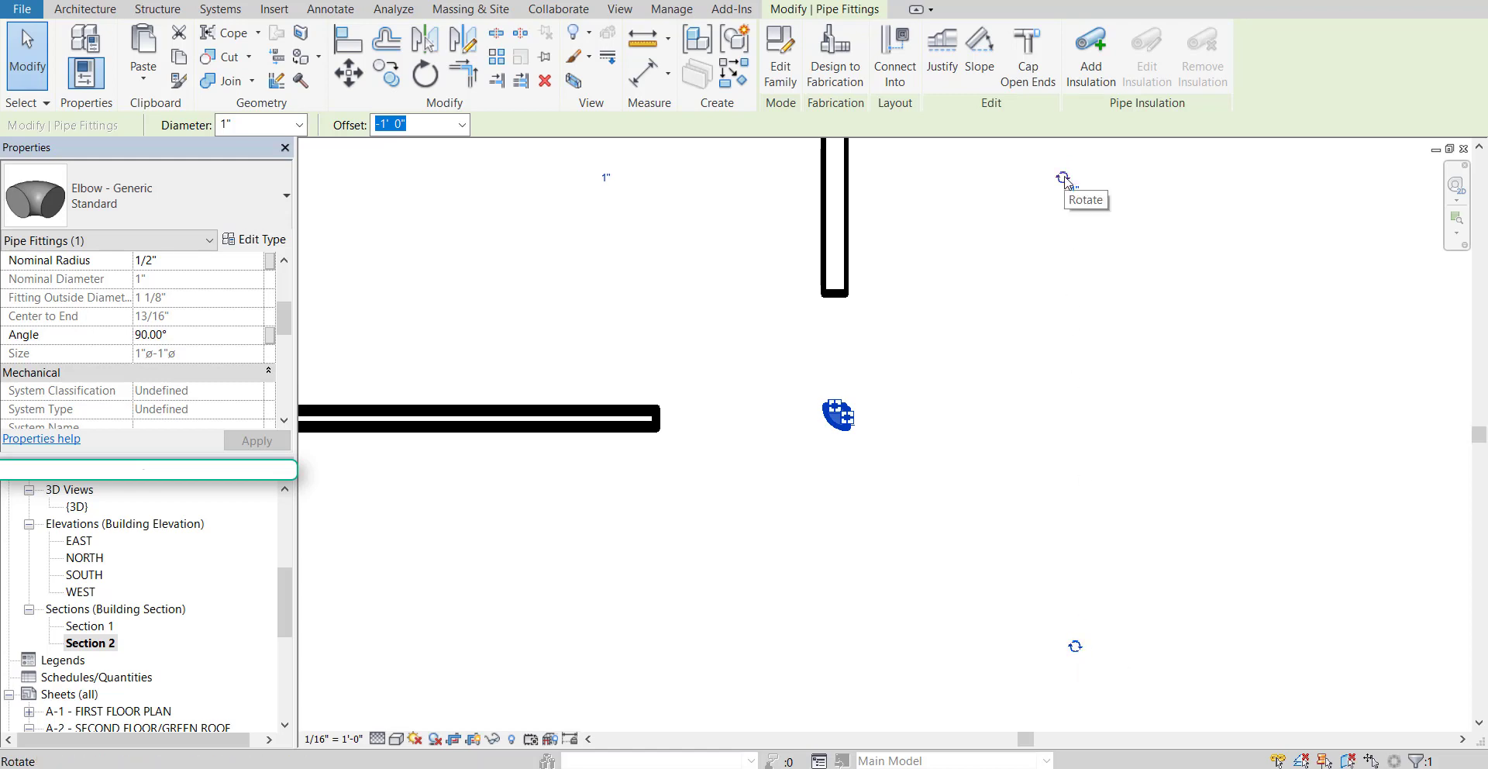
click(1077, 648)
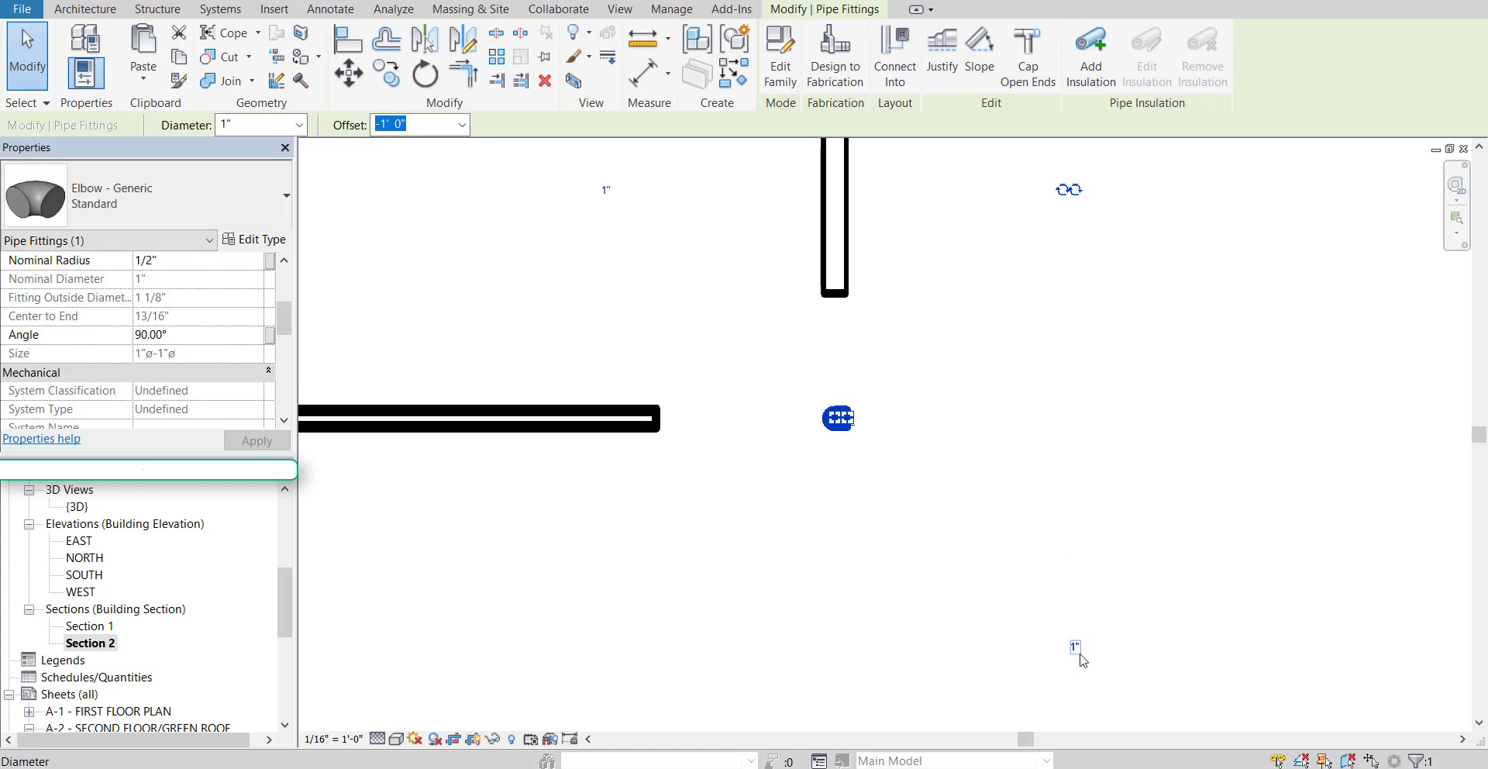
click(1076, 191)
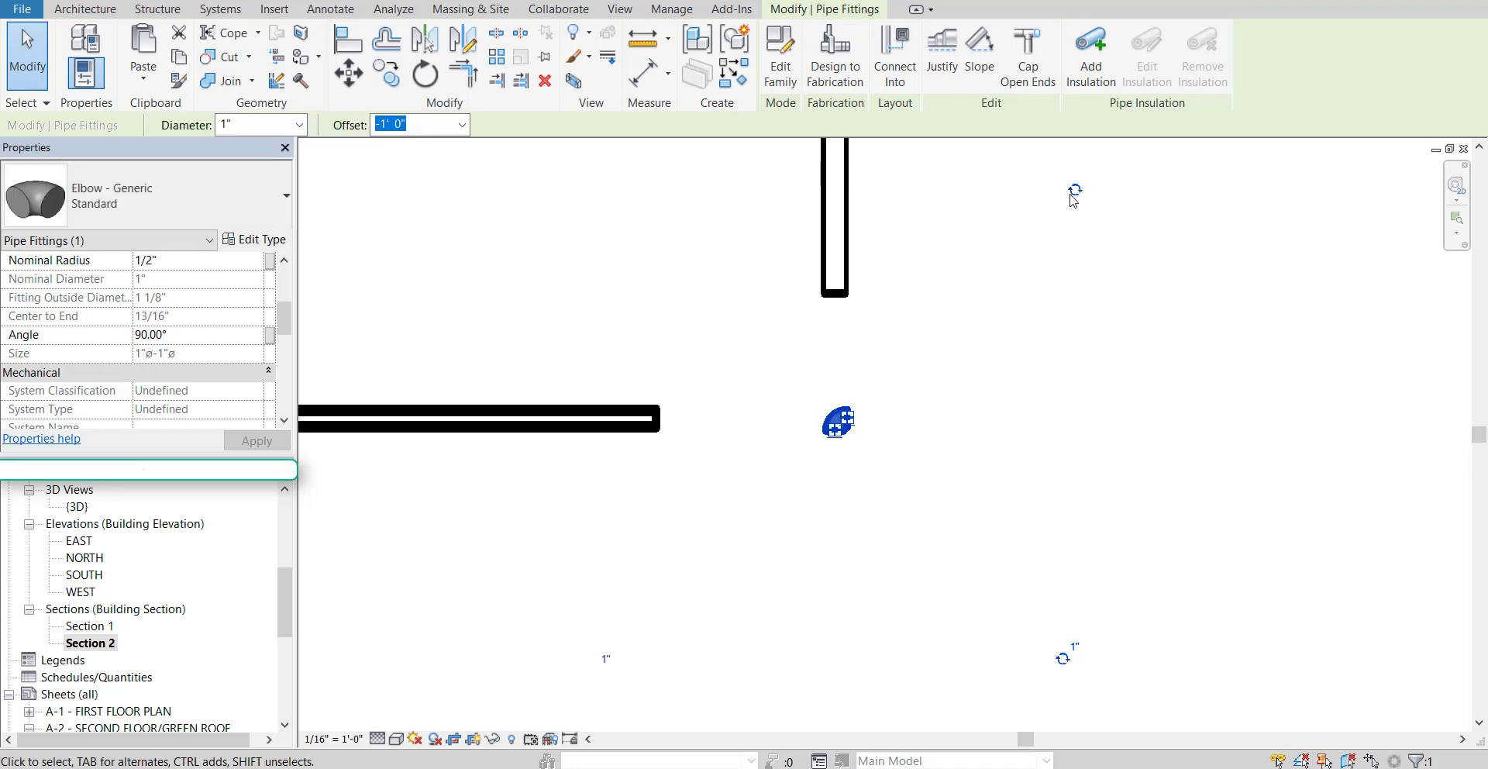
click(1075, 192)
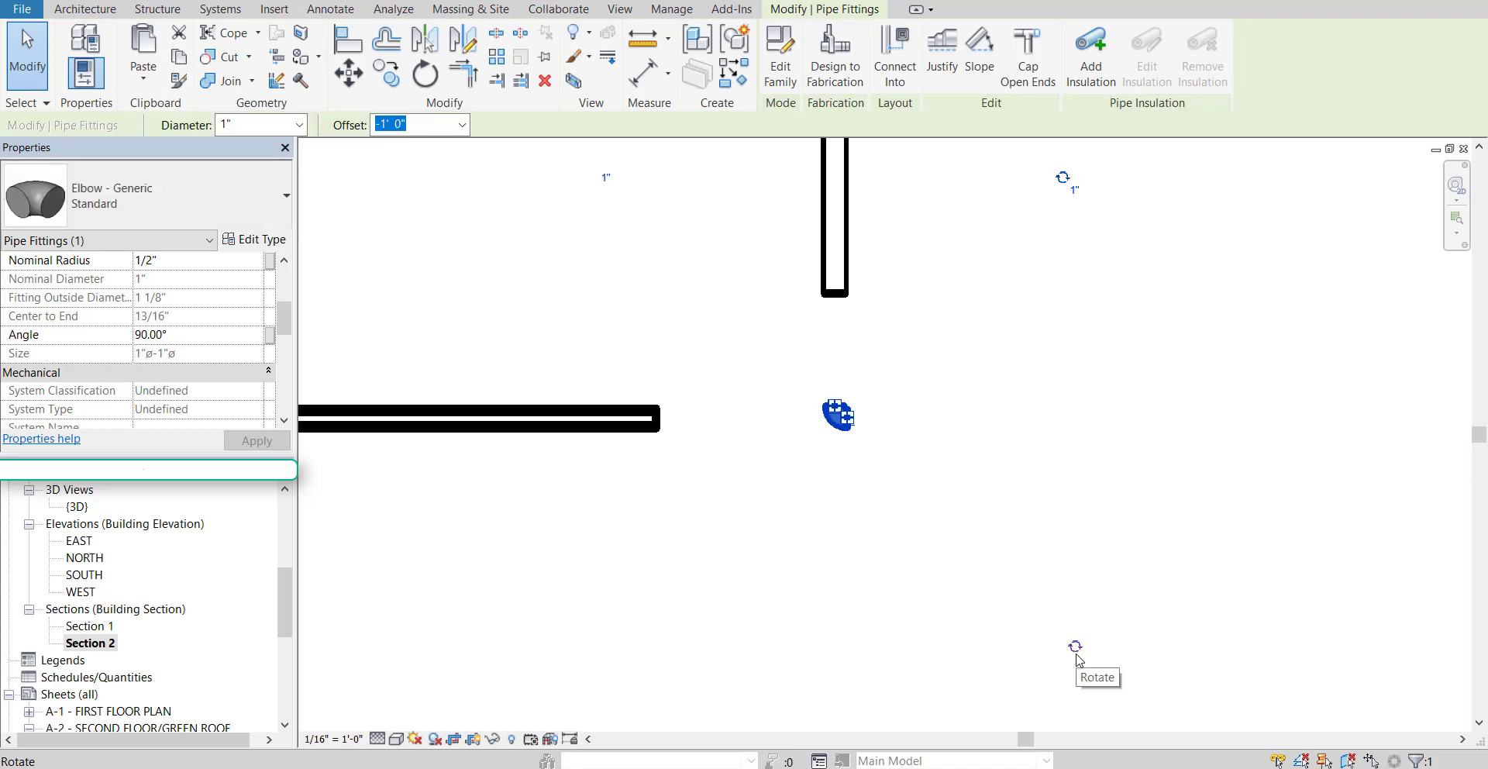
click(1064, 180)
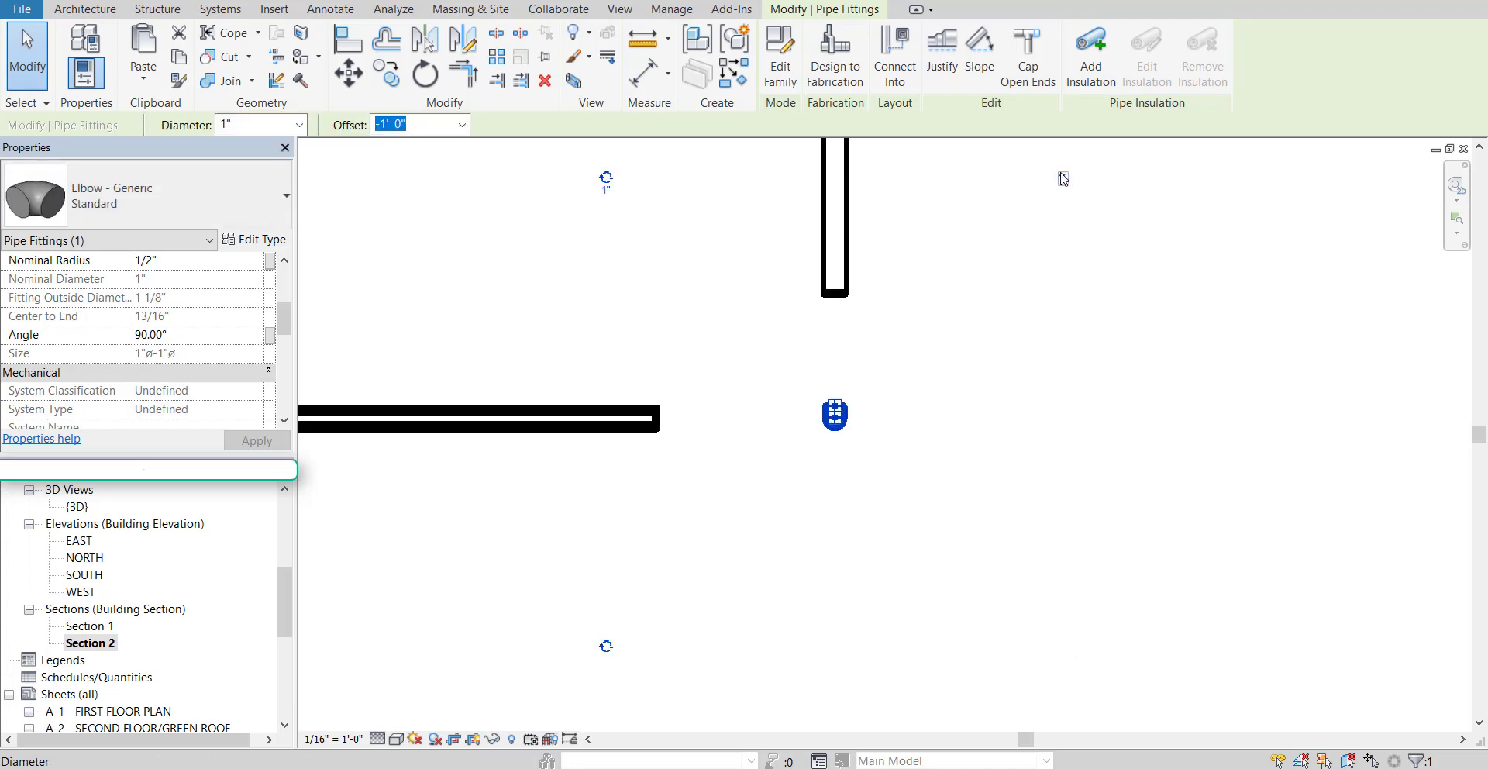
click(606, 178)
click(775, 389)
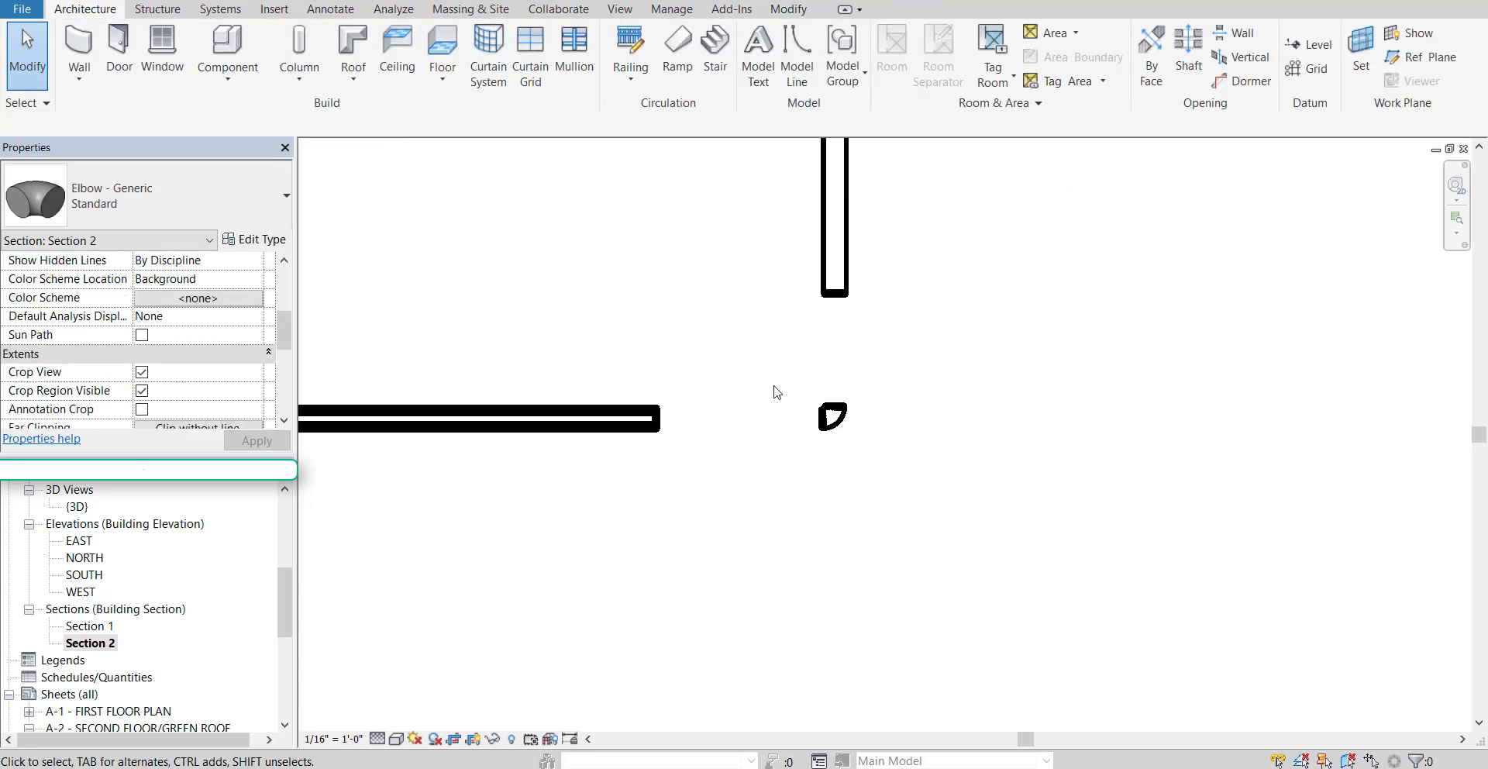
Extend the lower end of the vertical pipe down to the elbow's upper opening
scroll(715, 406, up, 2)
middle_drag(722, 398, 753, 509)
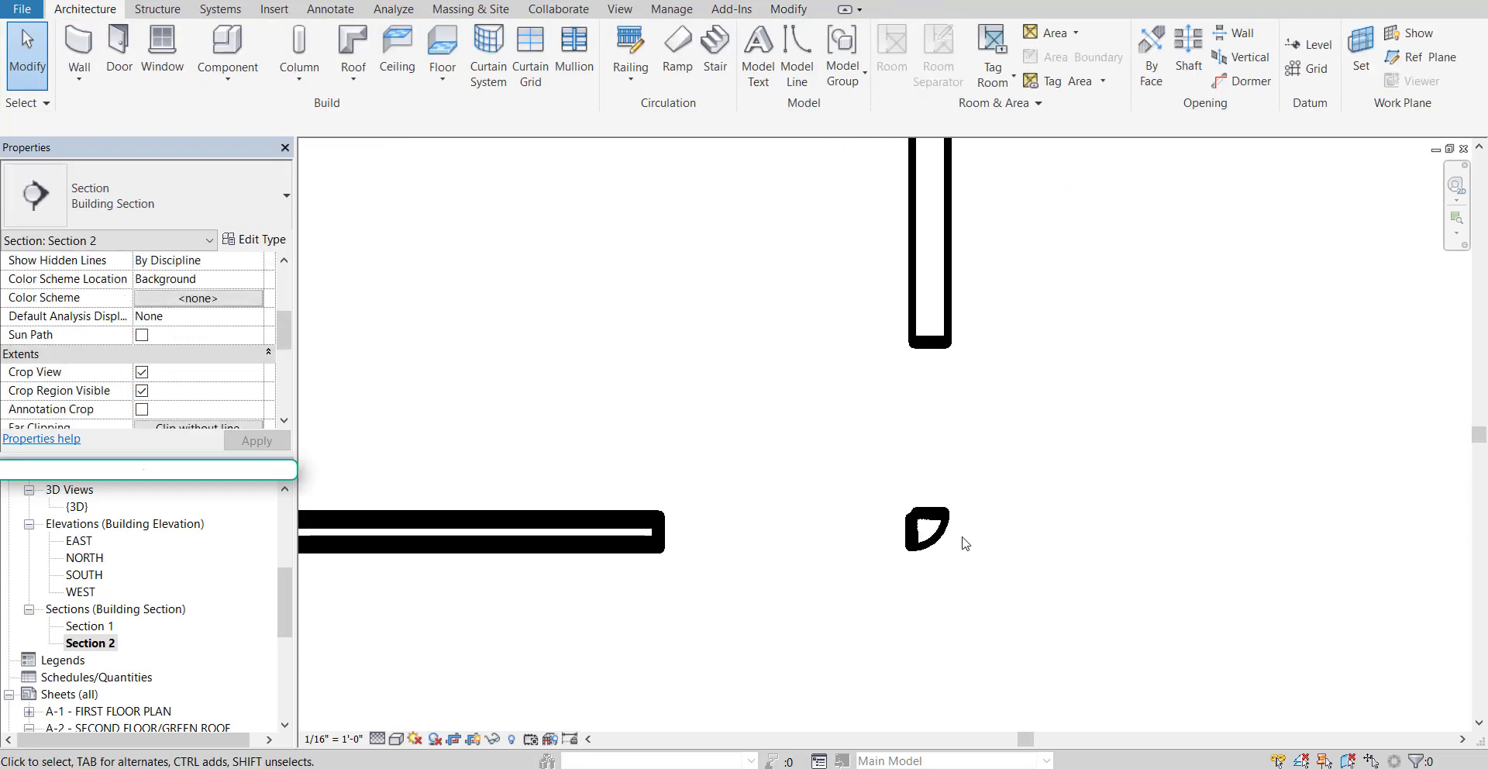
scroll(934, 546, up, 1)
click(930, 287)
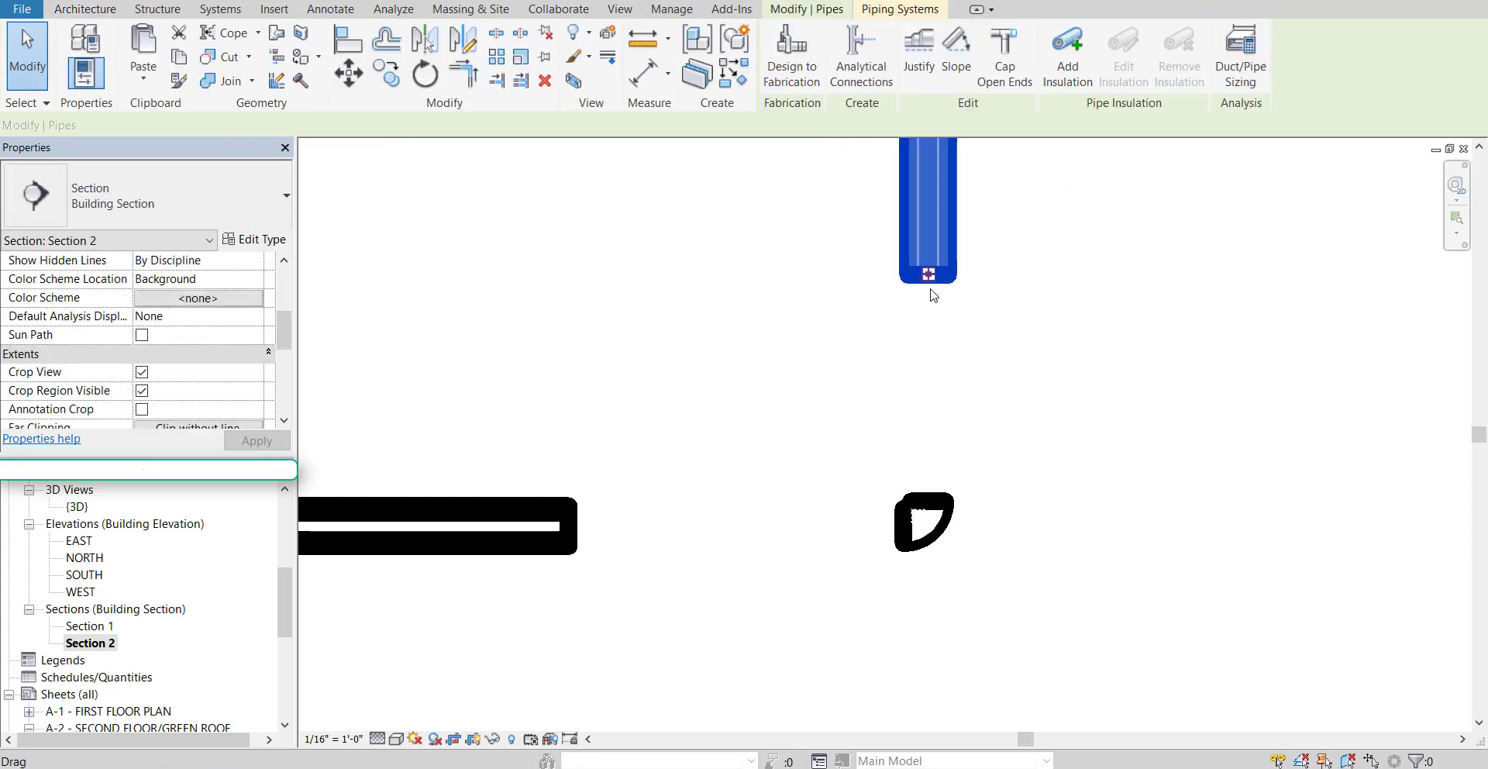
drag(928, 280, 937, 491)
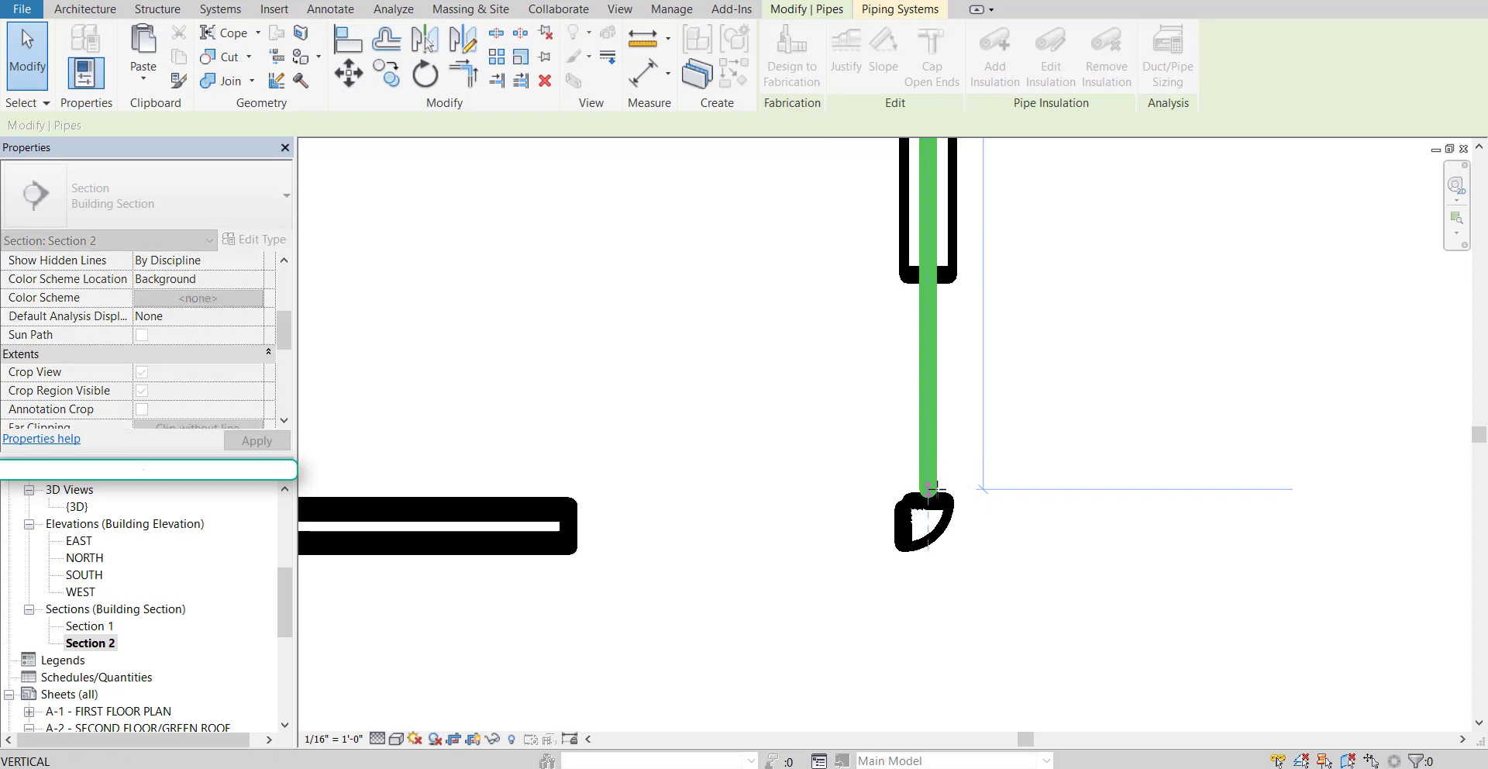
click(837, 491)
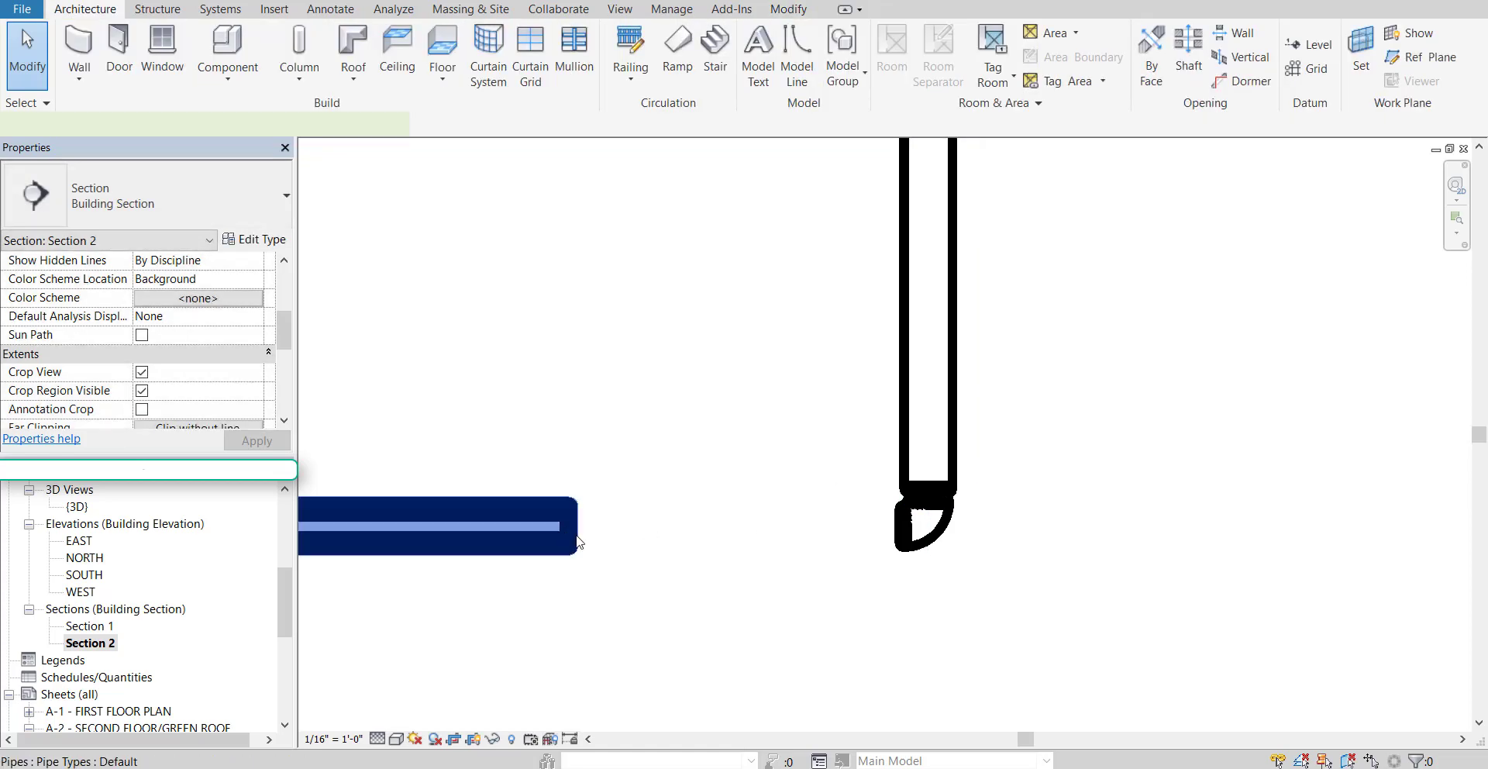
Extend the horizontal pipe's near end across the gap to the elbow's side opening
click(566, 527)
drag(573, 527, 887, 530)
click(721, 608)
scroll(712, 614, down, 3)
scroll(712, 615, down, 2)
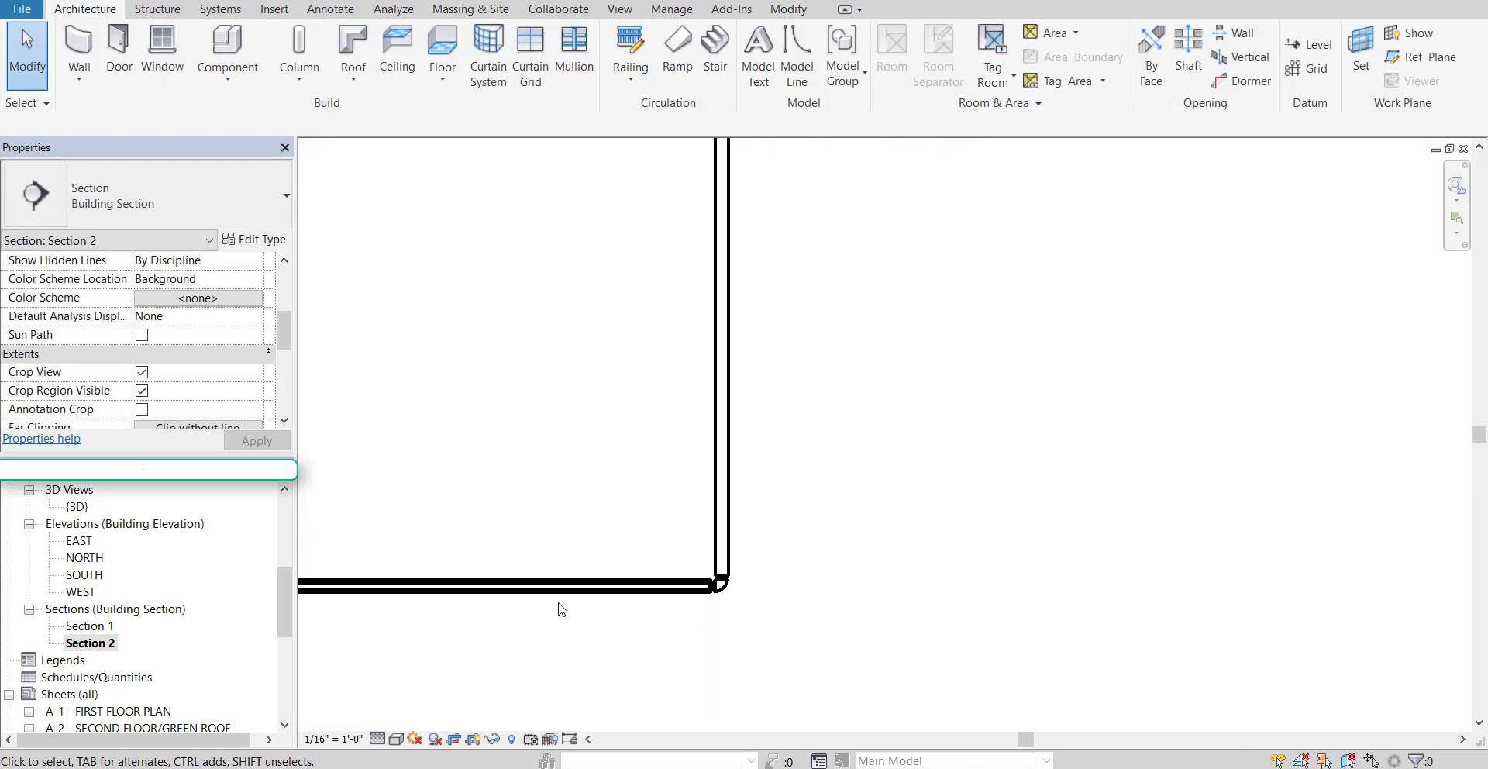
Extend the horizontal pipe's far end into the round pipe outline marked by the cross
middle_drag(561, 607, 1137, 522)
scroll(802, 546, up, 3)
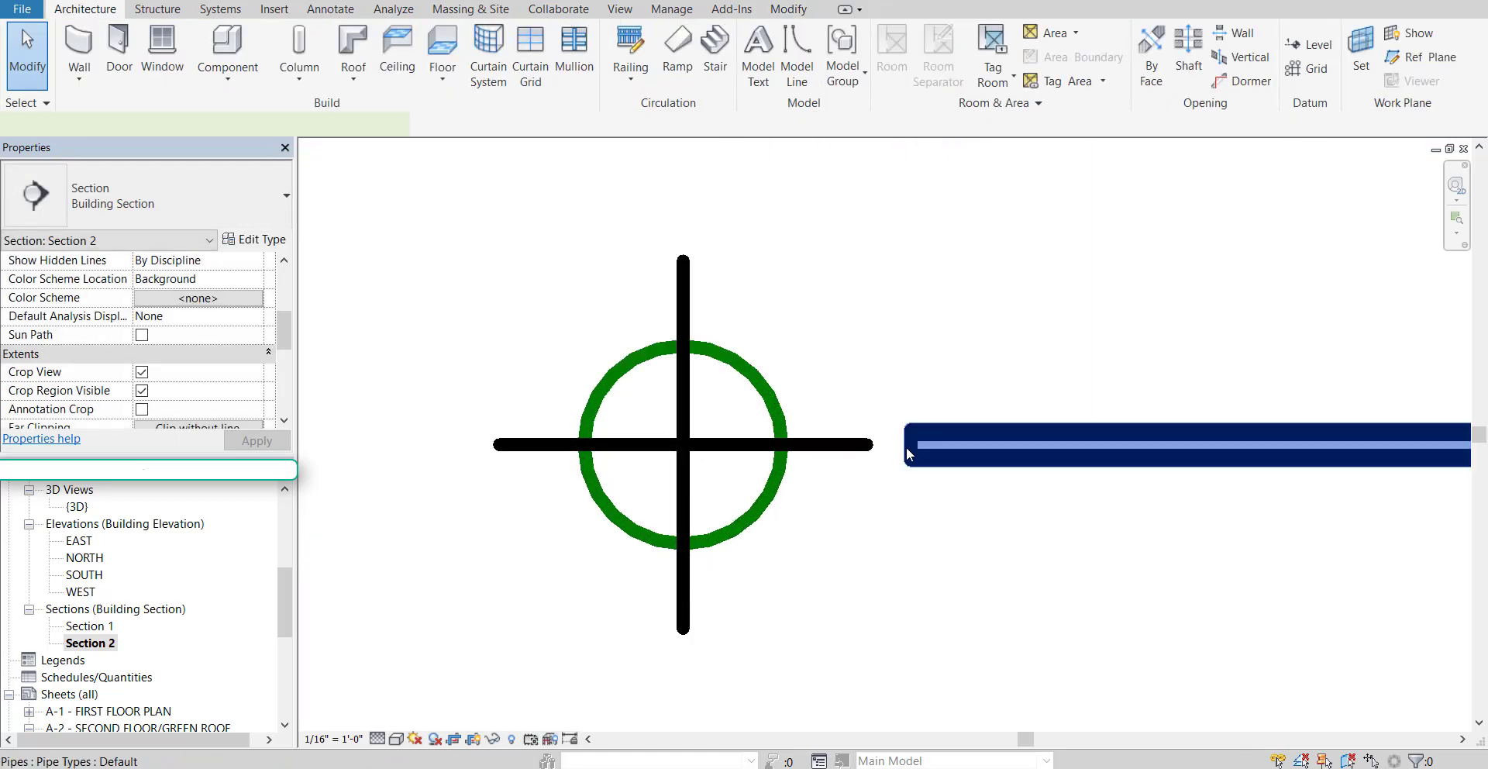
click(905, 447)
drag(905, 447, 732, 444)
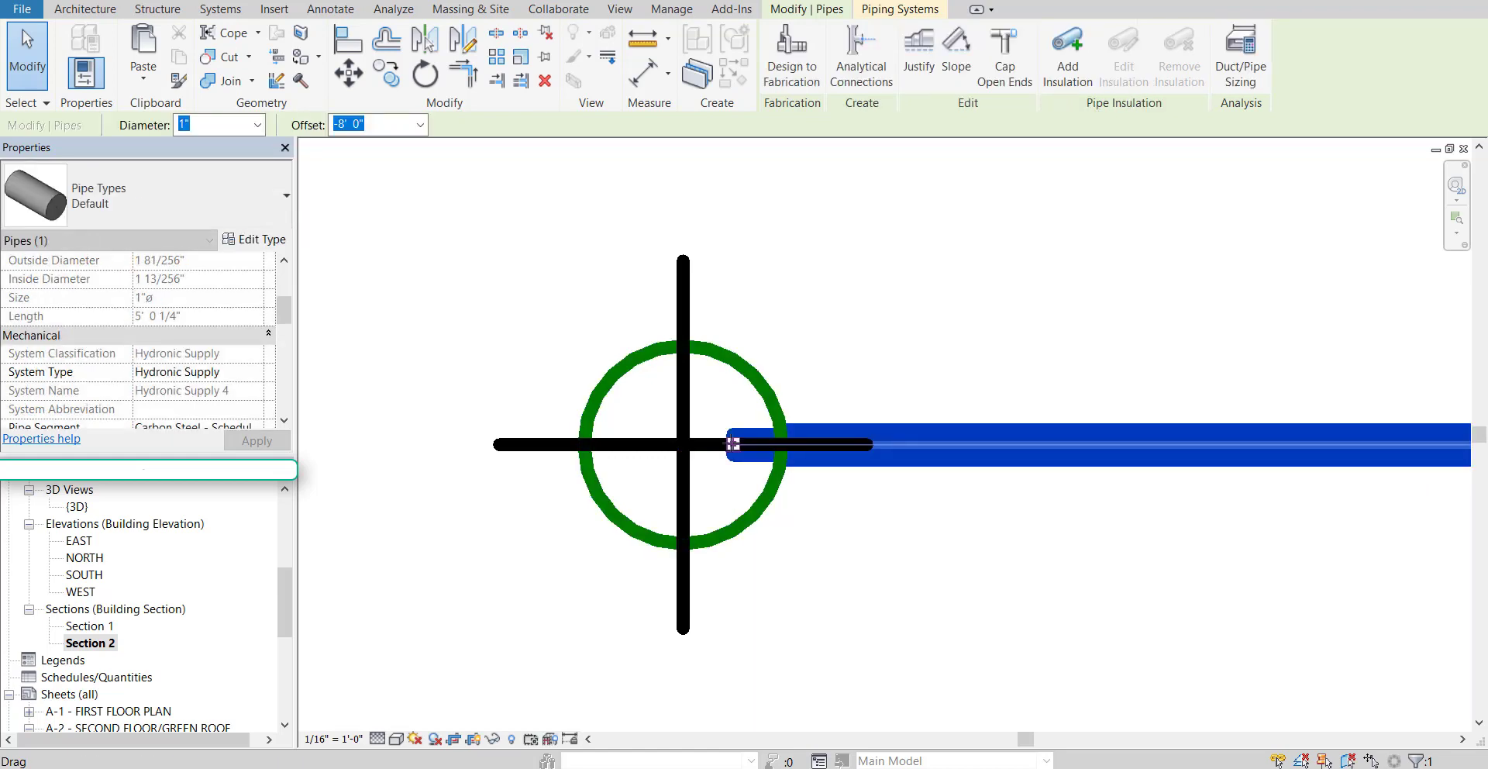
click(929, 563)
Stretch the horizontal pipe's elbow end slightly further so that it overlaps the elbow's side opening
scroll(931, 564, down, 3)
middle_drag(1442, 564, 868, 532)
scroll(883, 495, up, 5)
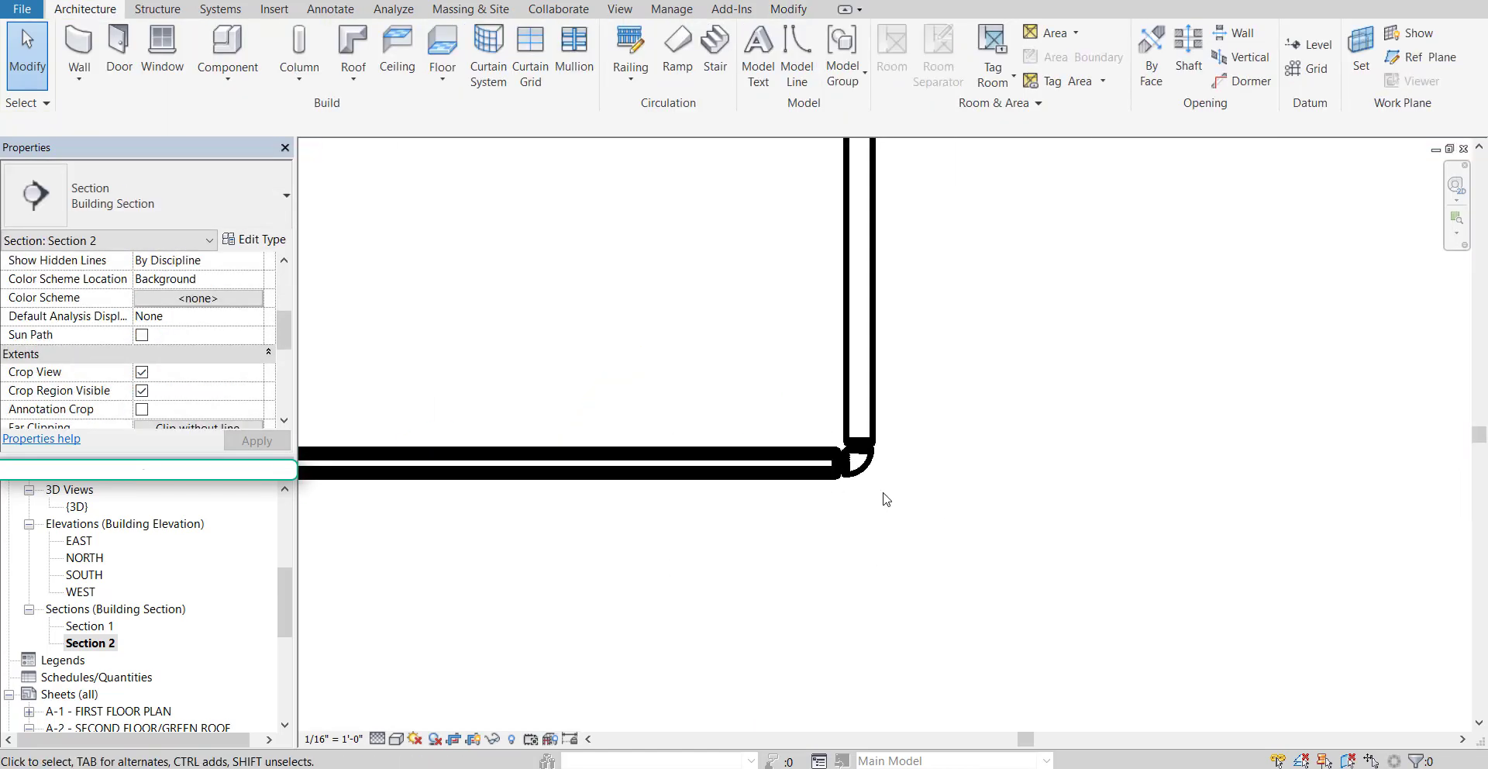
click(768, 399)
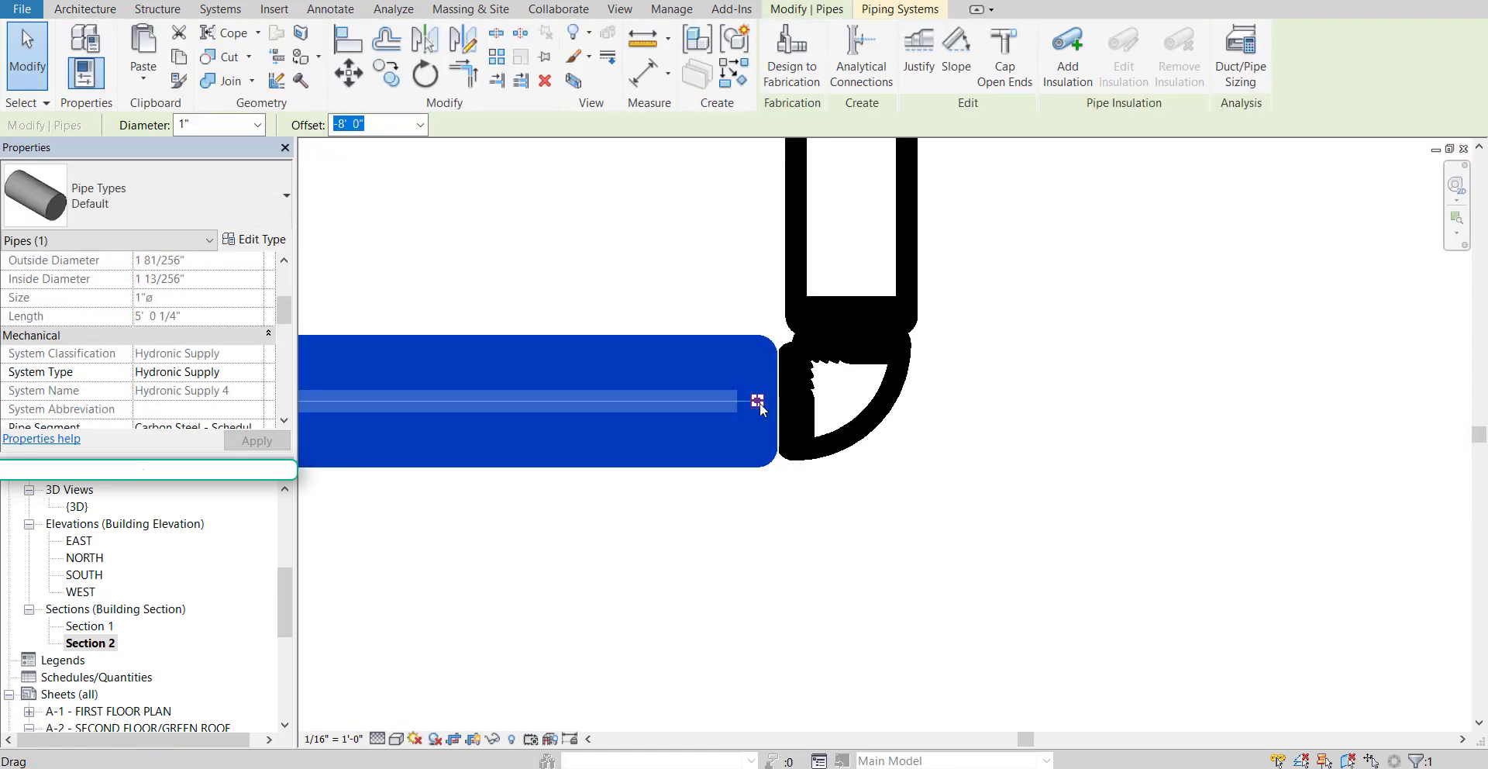
drag(757, 400, 775, 400)
click(849, 473)
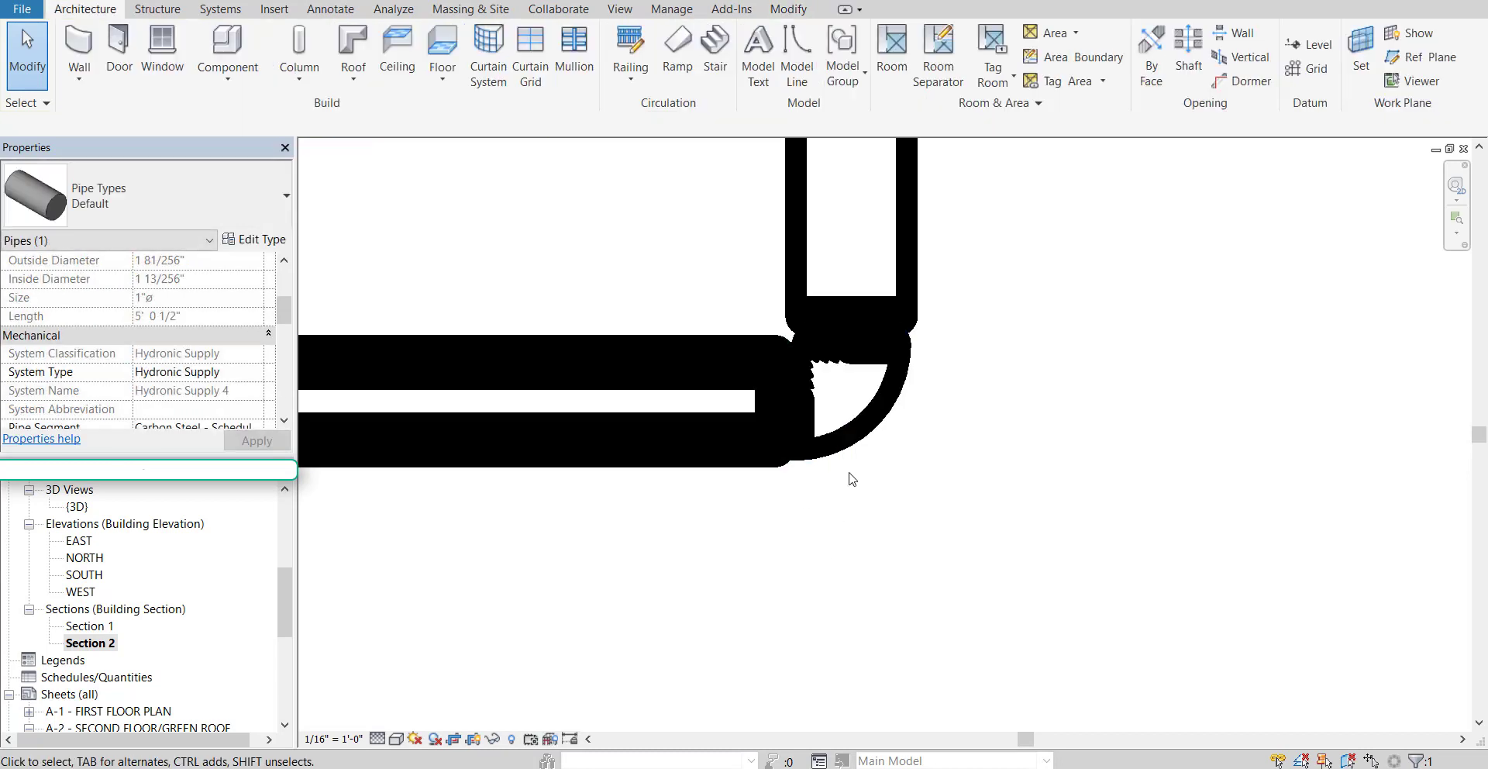
Stretch the vertical pipe's lower end slightly further into the elbow's upper opening
click(874, 317)
click(978, 435)
click(890, 321)
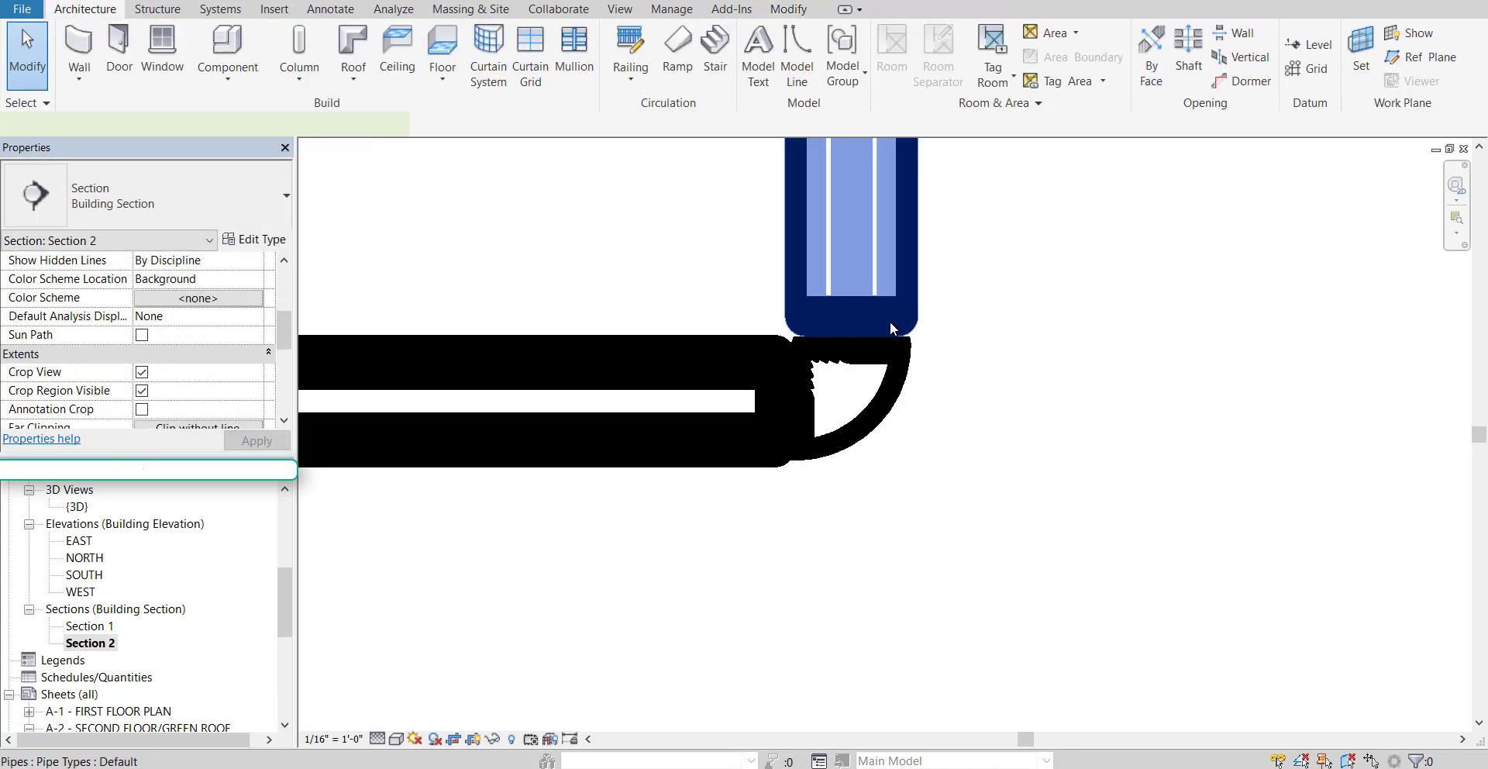
drag(852, 316, 858, 329)
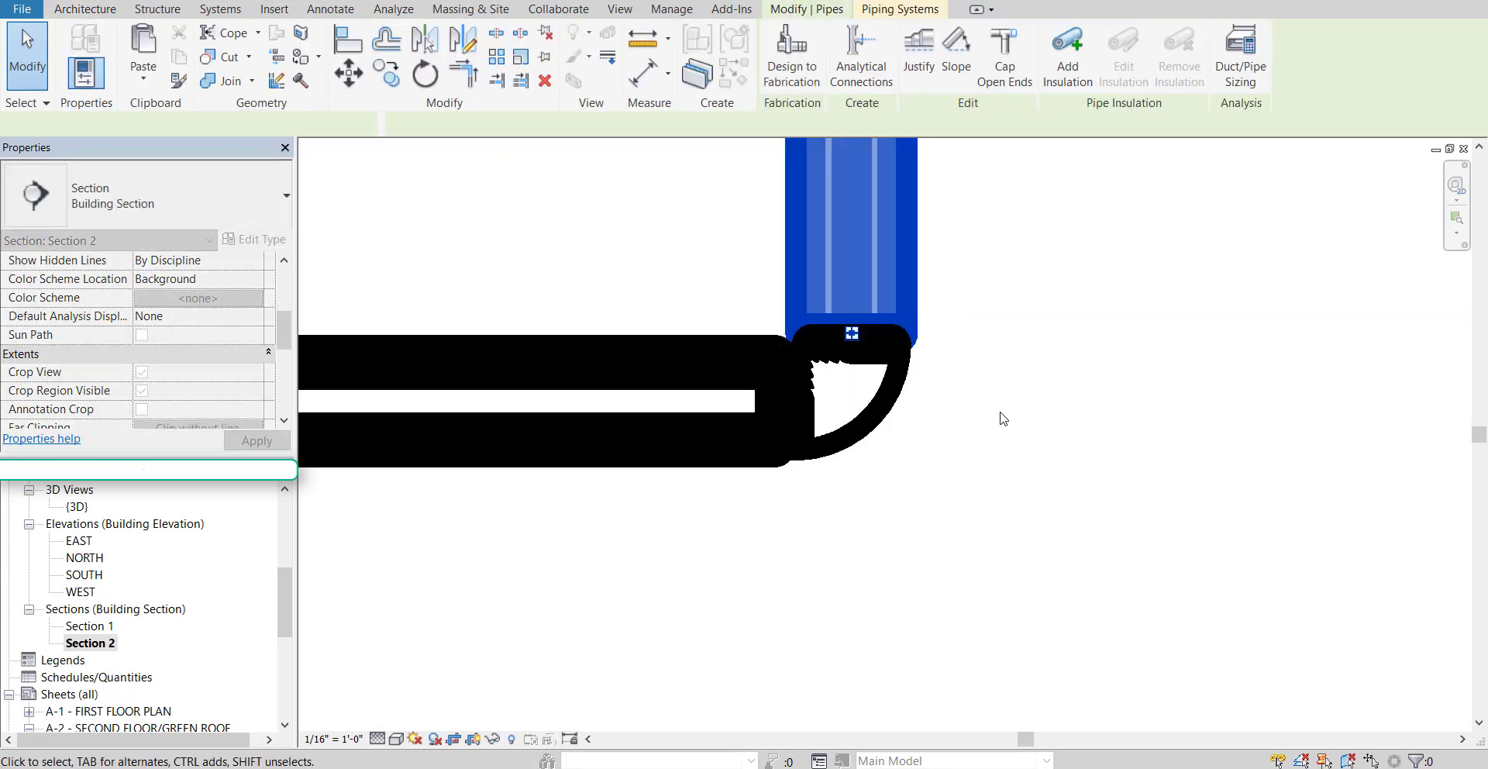
key(Escape)
Switch to the GROUND FLOOR floor plan
scroll(961, 505, down, 5)
middle_drag(903, 408, 804, 425)
scroll(915, 444, up, 1)
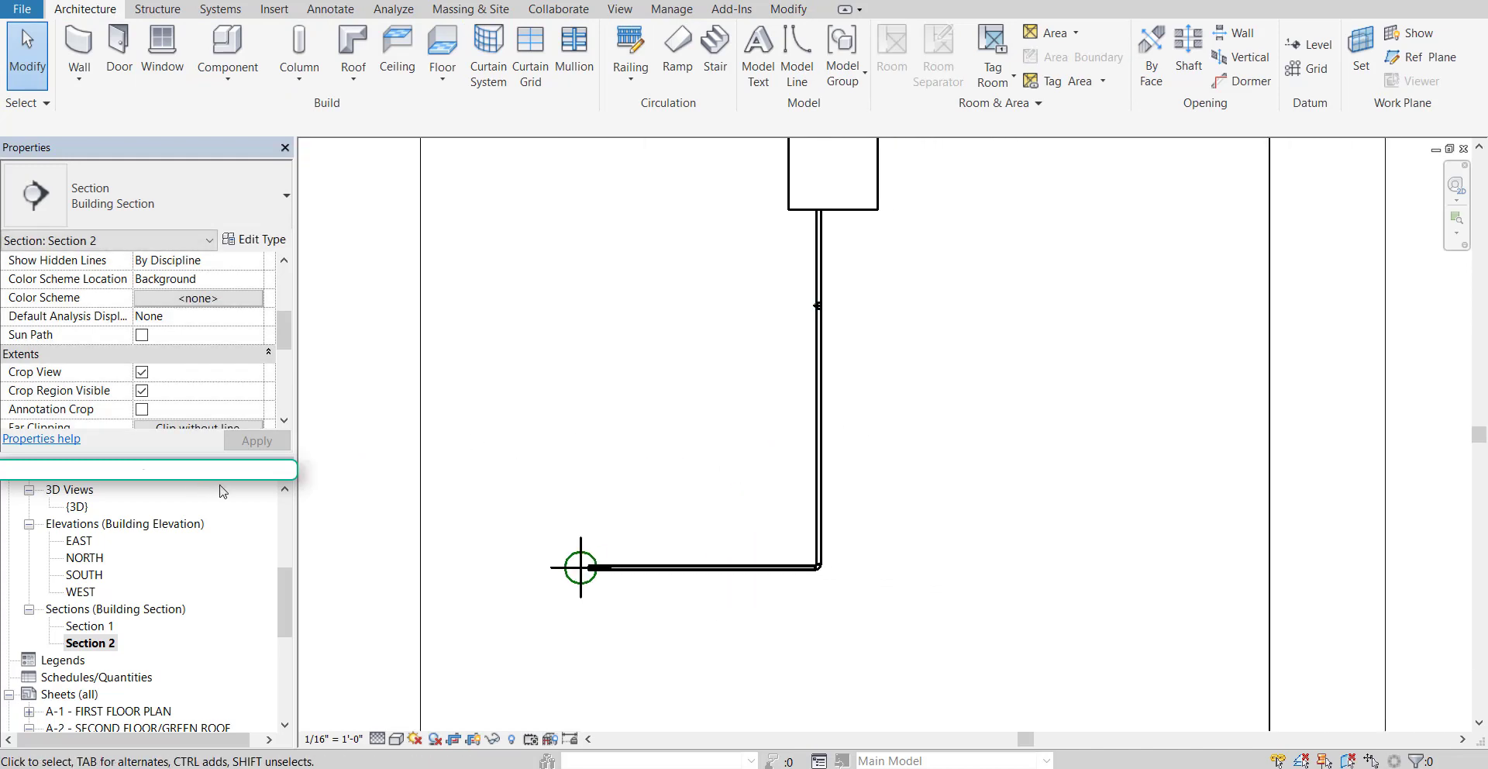
drag(283, 599, 283, 528)
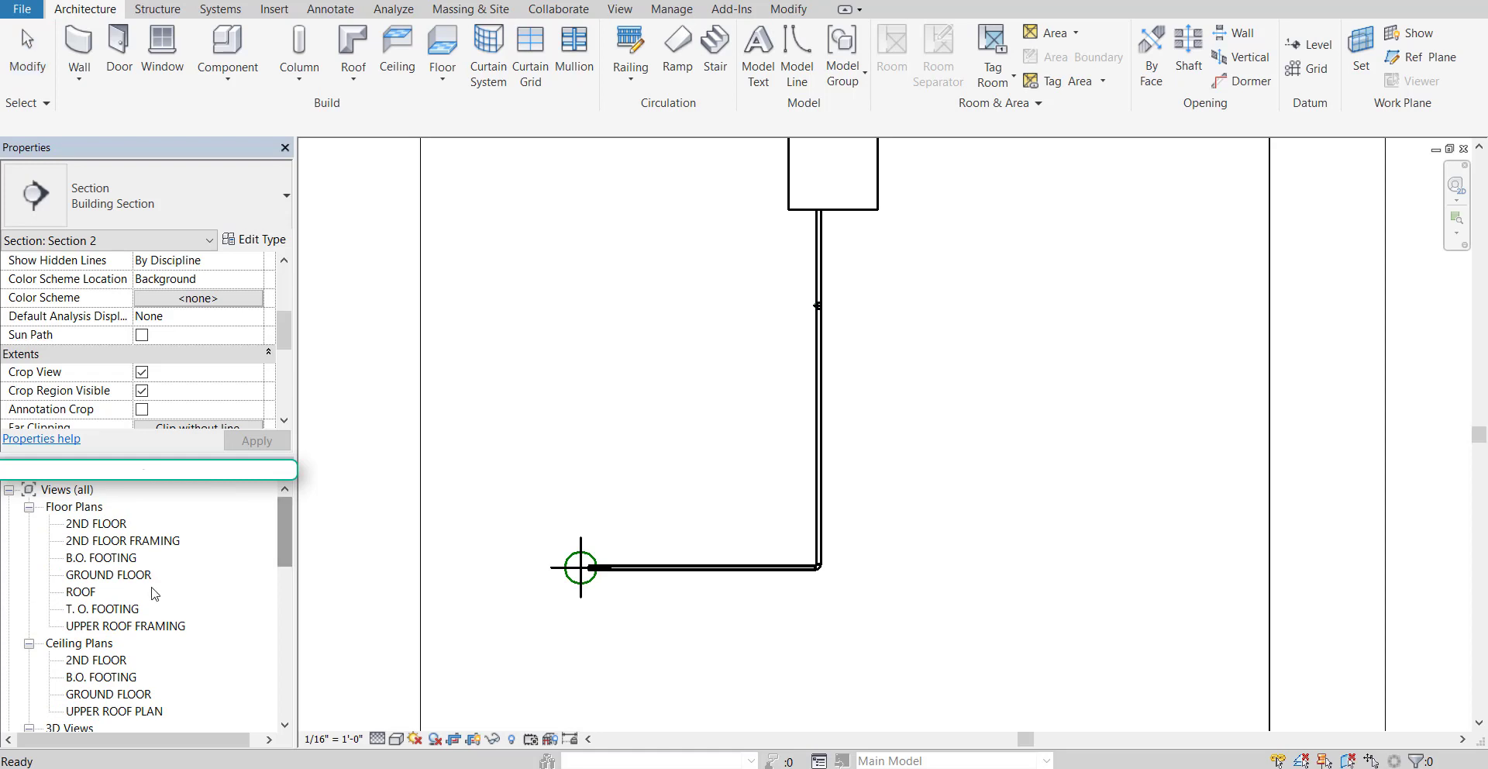
click(116, 576)
double_click(117, 575)
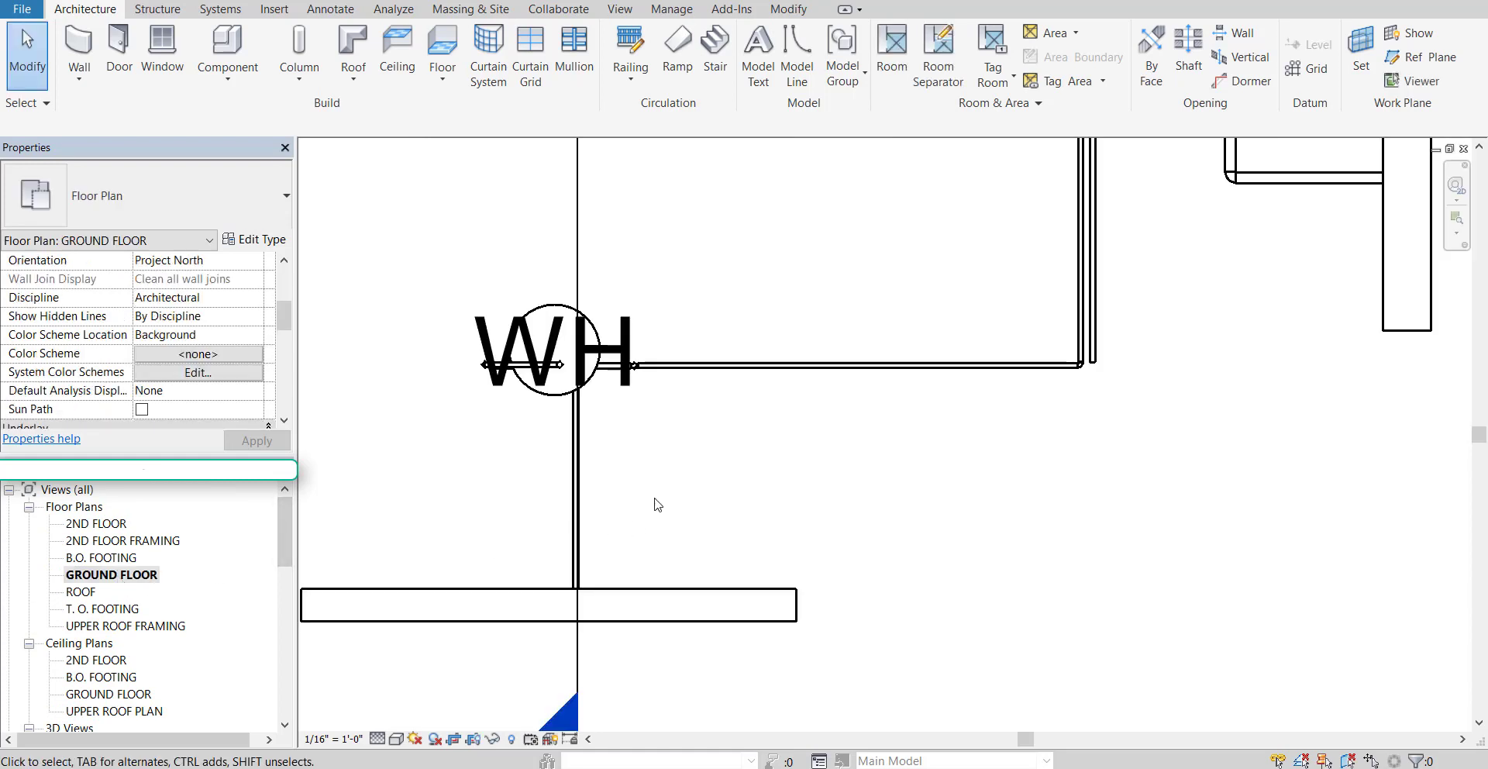
Hide the water heater in the ground floor plan to expose the pipe ends beneath it
scroll(612, 450, up, 2)
middle_drag(504, 434, 541, 455)
click(563, 432)
right_click(562, 429)
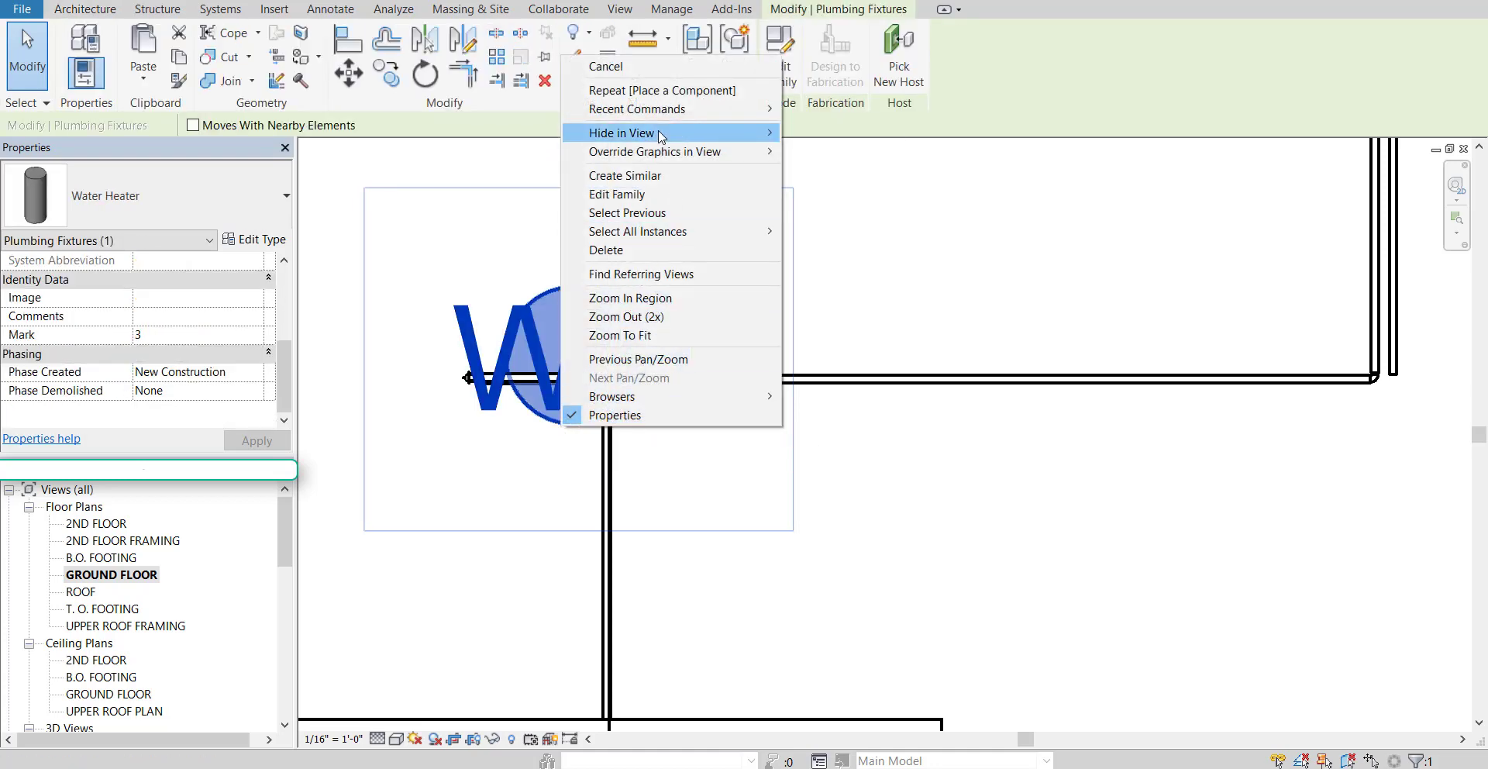
mouse_move(759, 134)
click(807, 135)
Examine the pipe and elbow connections beneath the hidden water heater and down to the main pipe in the ground floor plan
scroll(584, 393, up, 5)
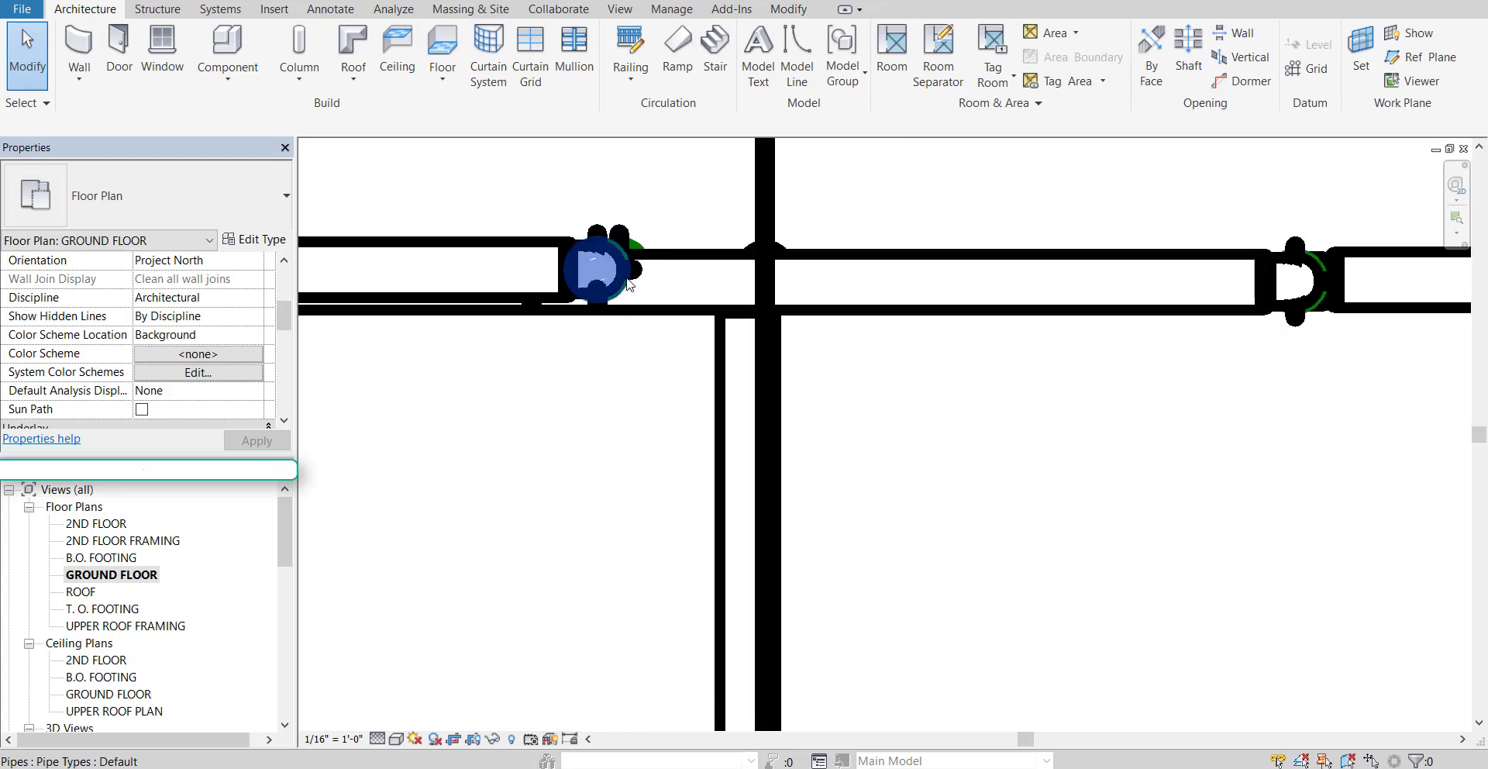
click(627, 283)
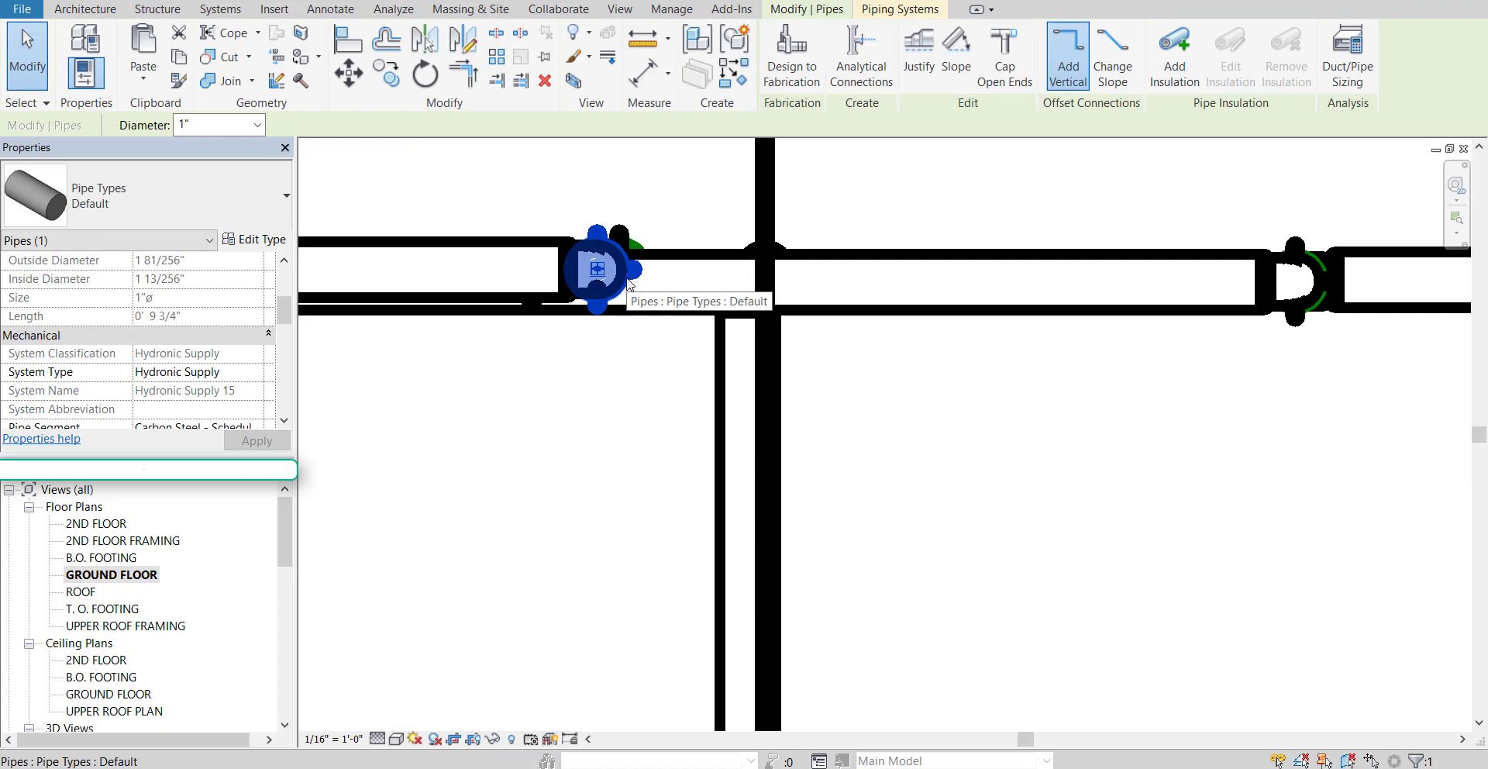
click(783, 255)
scroll(829, 416, down, 3)
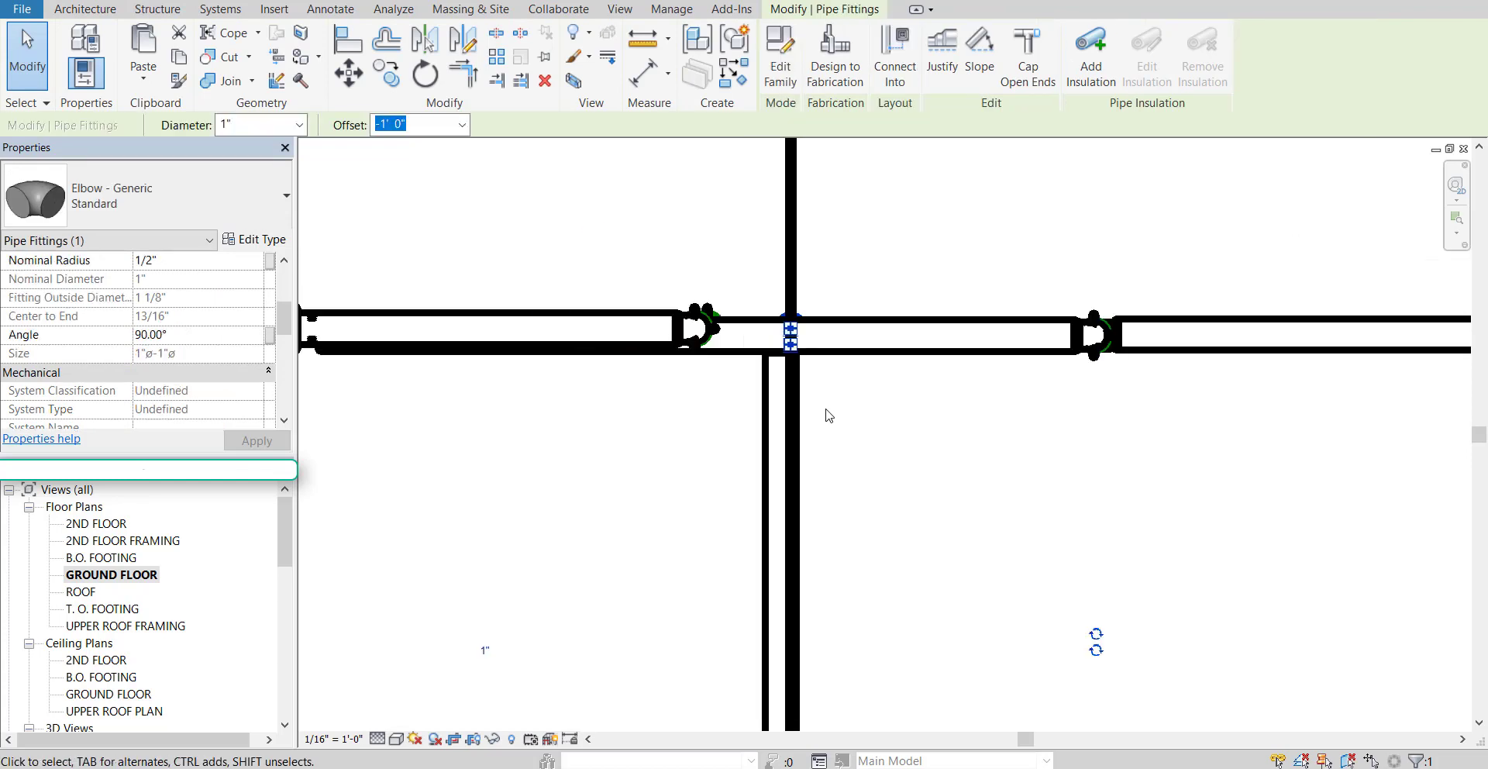
scroll(858, 430, down, 3)
middle_drag(858, 416, 629, 107)
scroll(641, 258, down, 2)
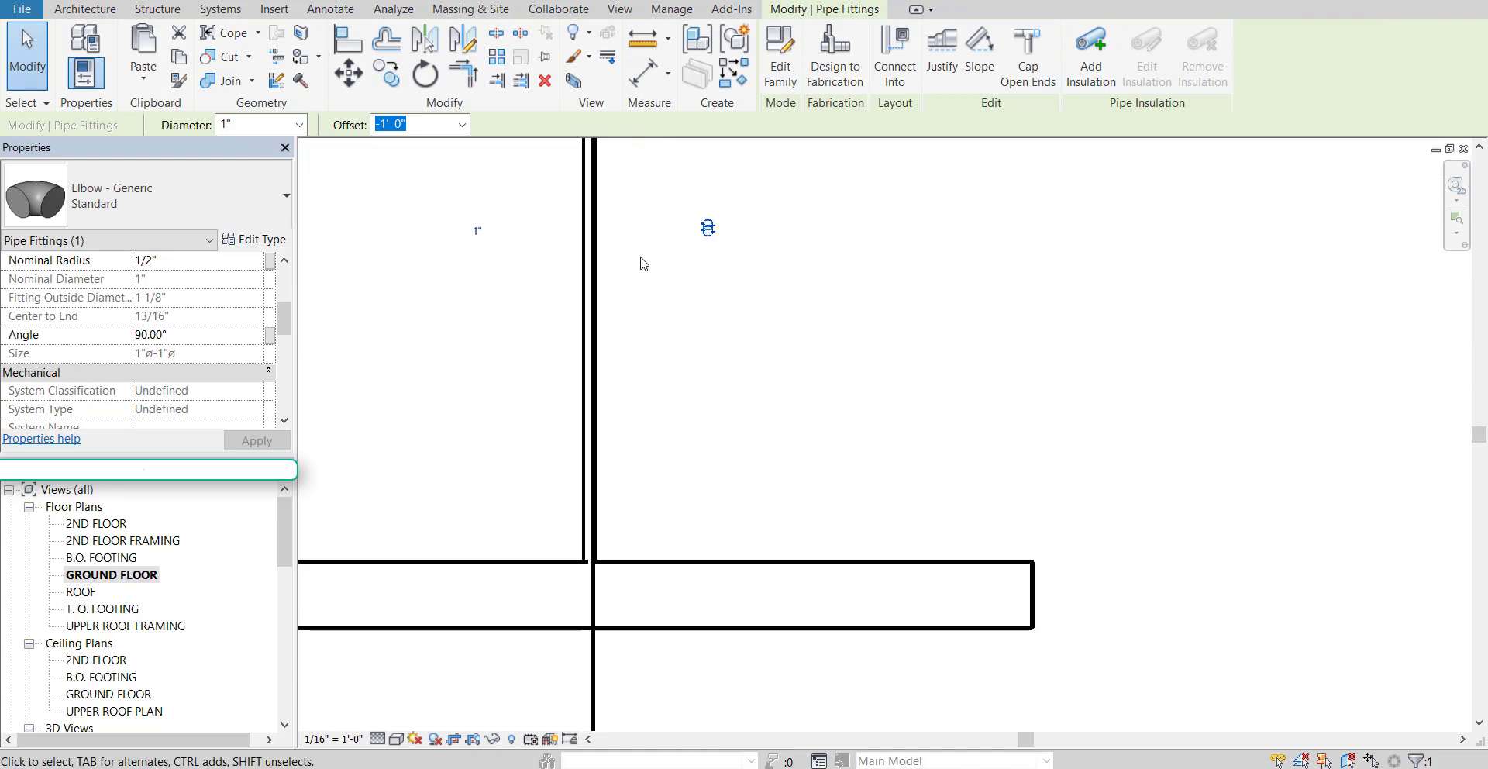
scroll(672, 334, up, 4)
scroll(650, 316, down, 5)
scroll(637, 300, up, 1)
middle_drag(638, 300, 692, 430)
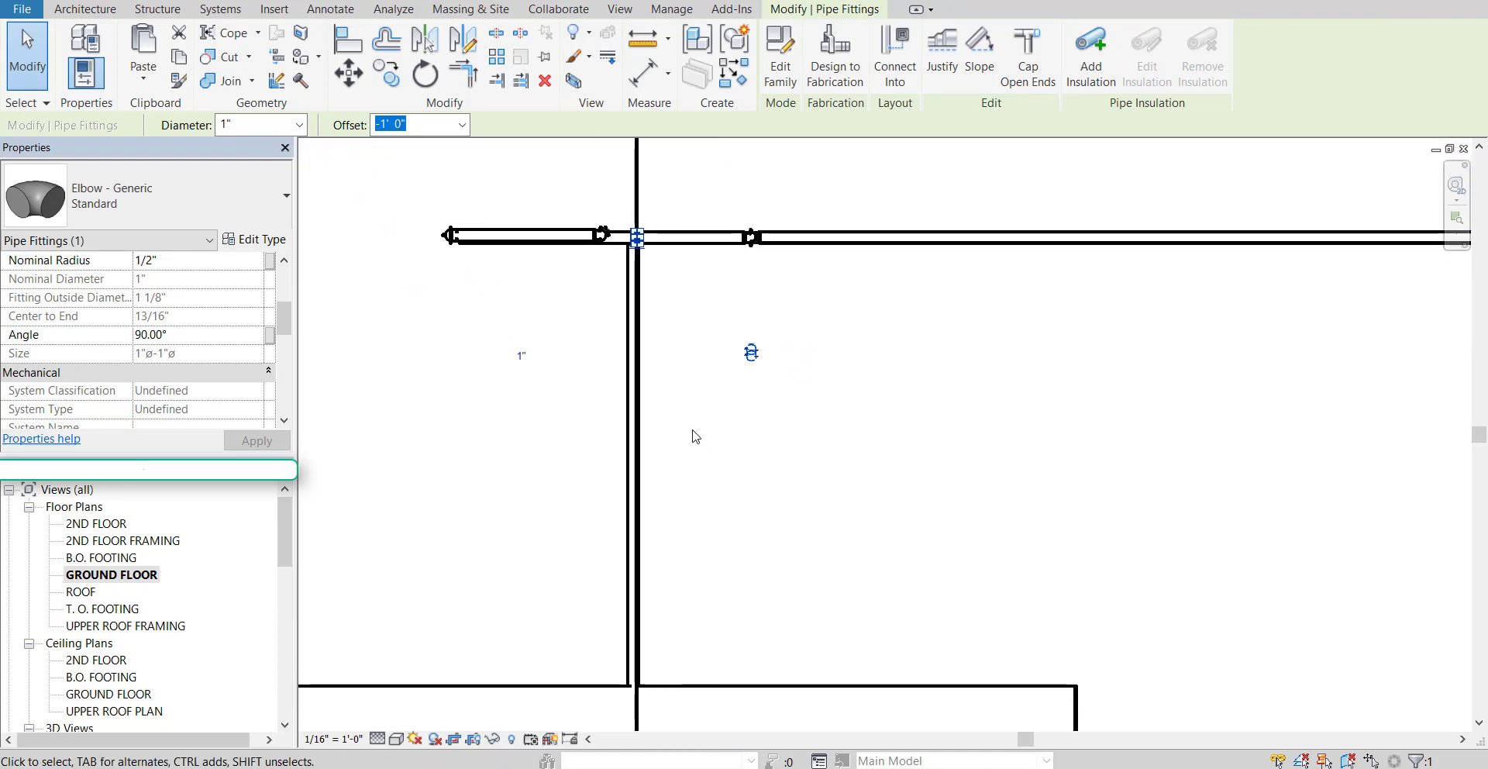
key(Escape)
scroll(736, 384, down, 1)
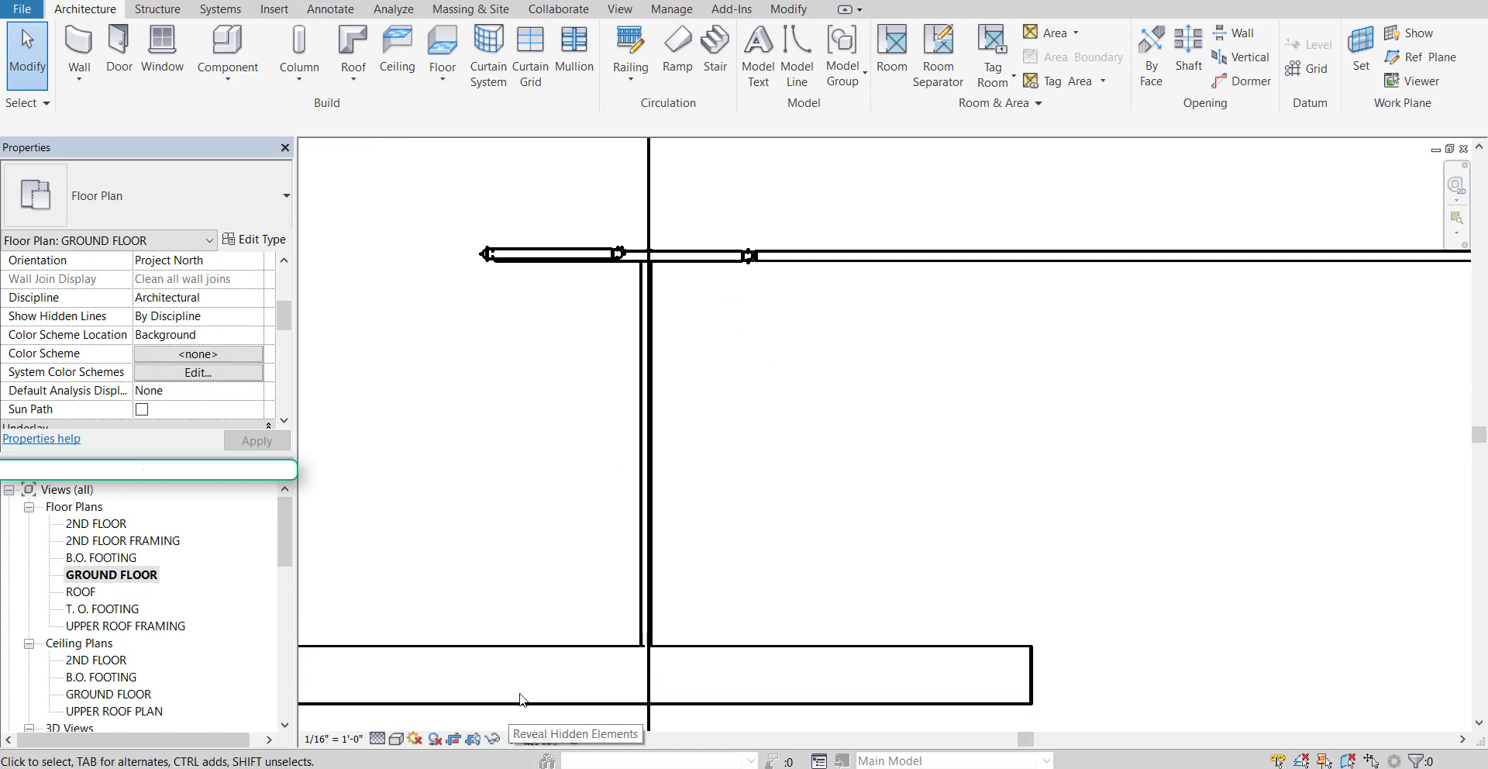
Reveal the hidden elements, unhide the water heater, and leave reveal mode in the ground floor plan
click(512, 739)
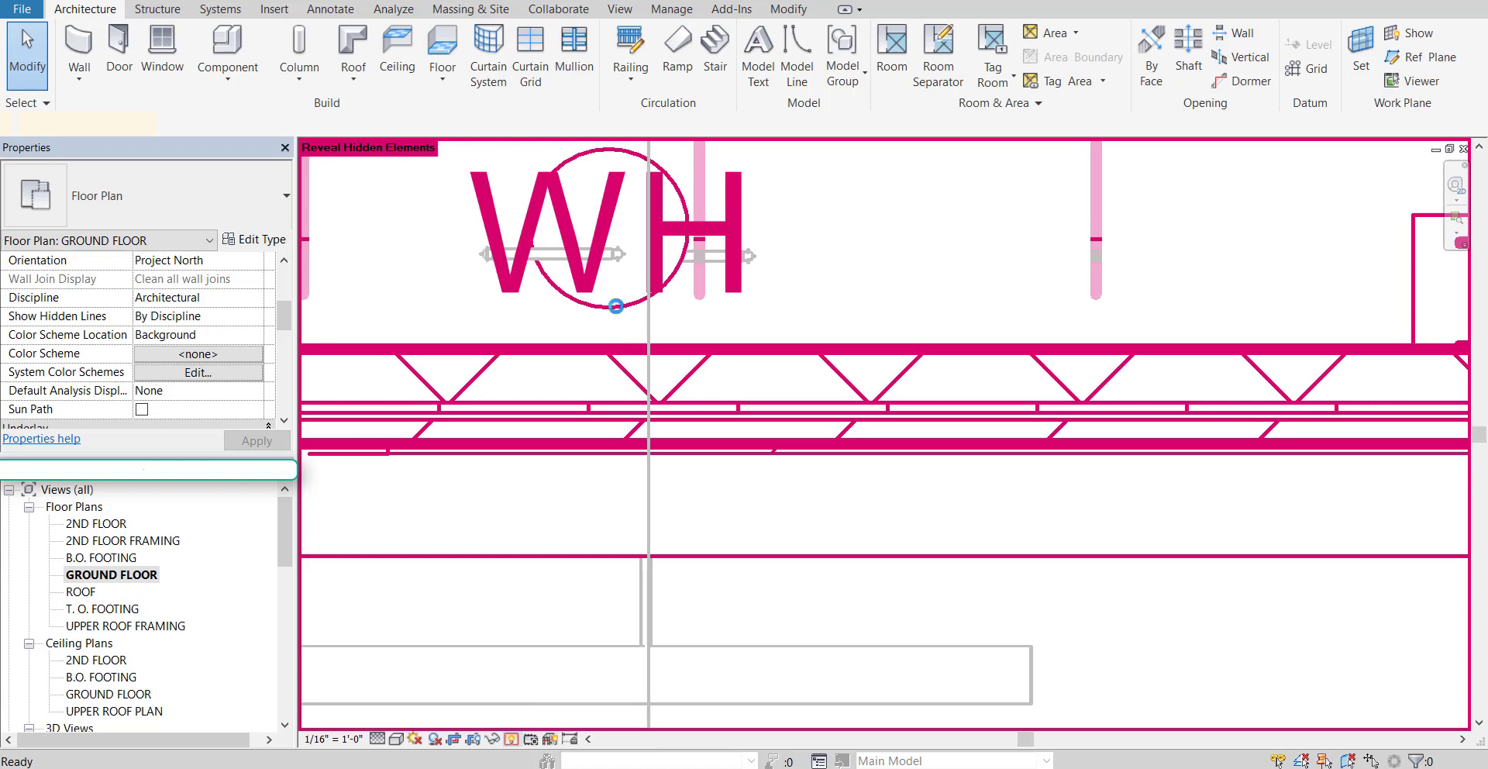
click(741, 320)
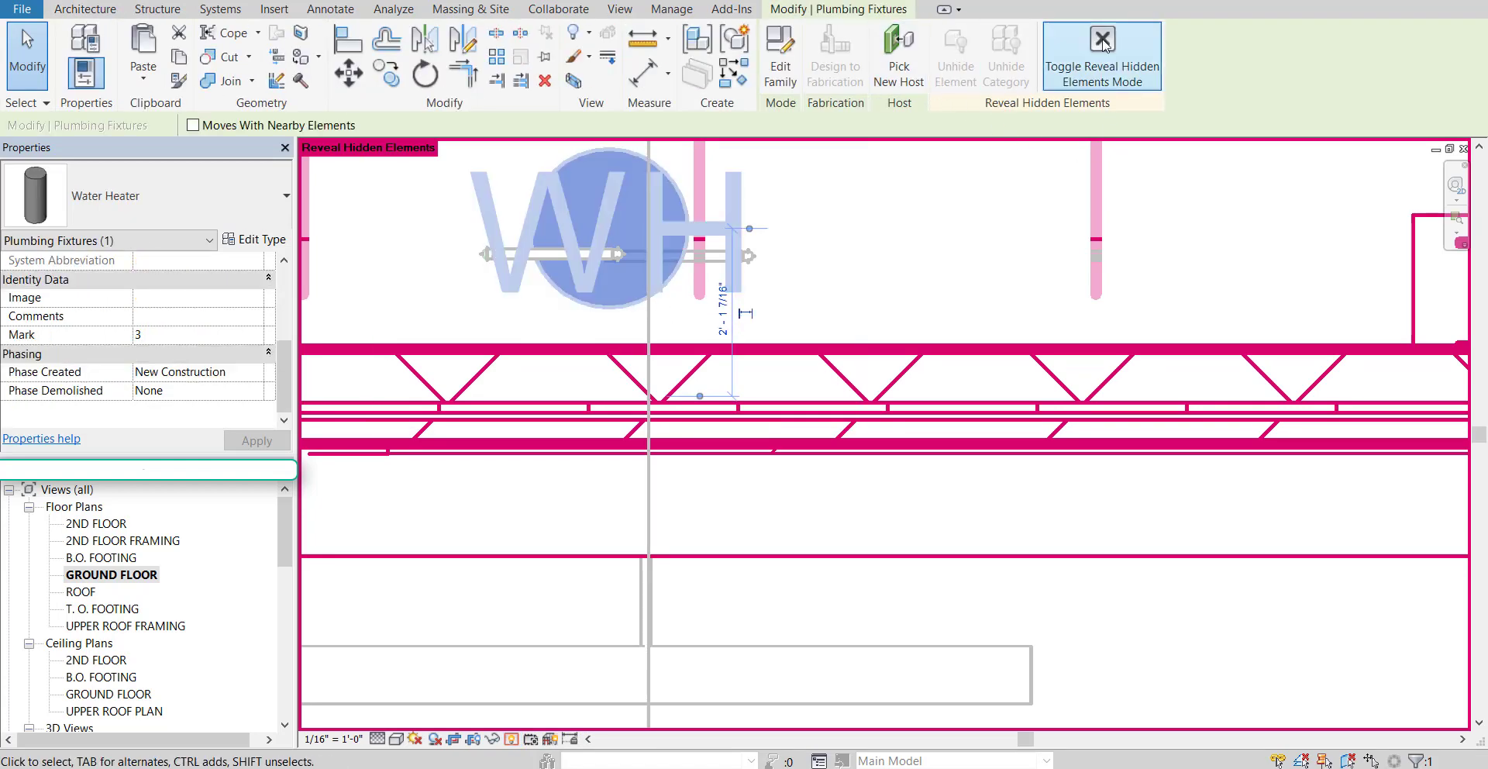
click(1105, 44)
click(884, 458)
scroll(886, 458, down, 3)
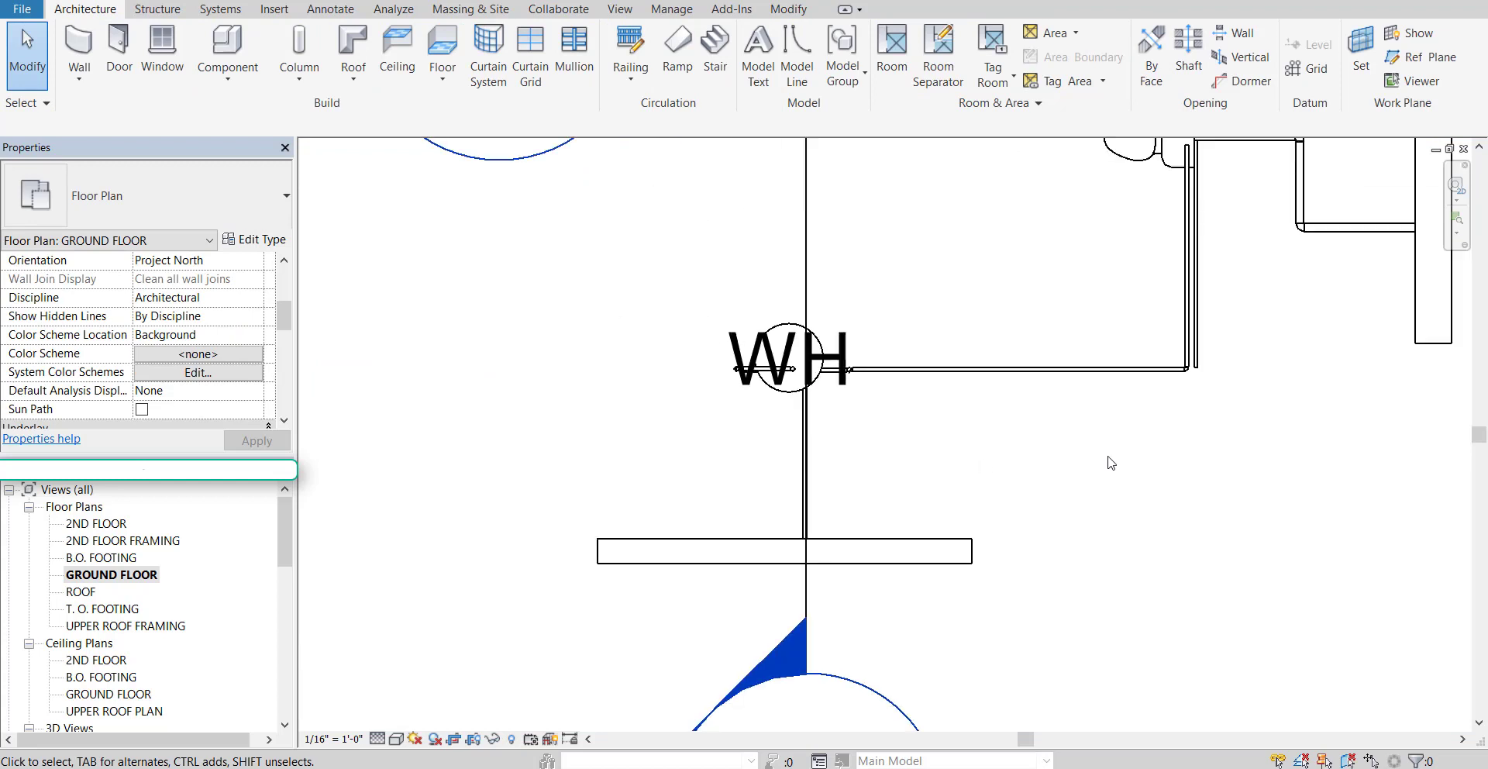
Switch to the {3D} view of the whole building
middle_drag(1111, 462, 920, 535)
scroll(907, 523, down, 1)
scroll(866, 547, up, 1)
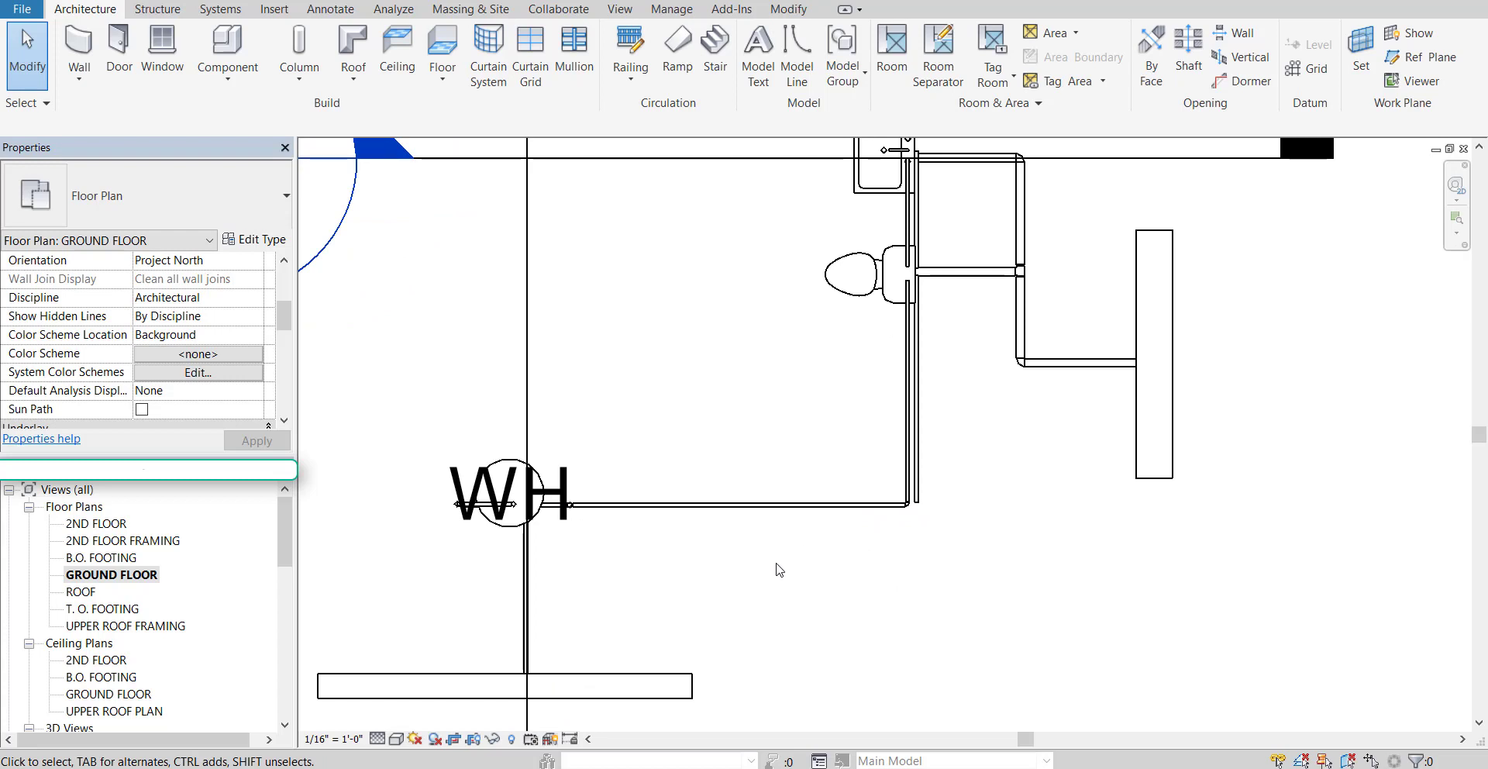
scroll(780, 613, up, 1)
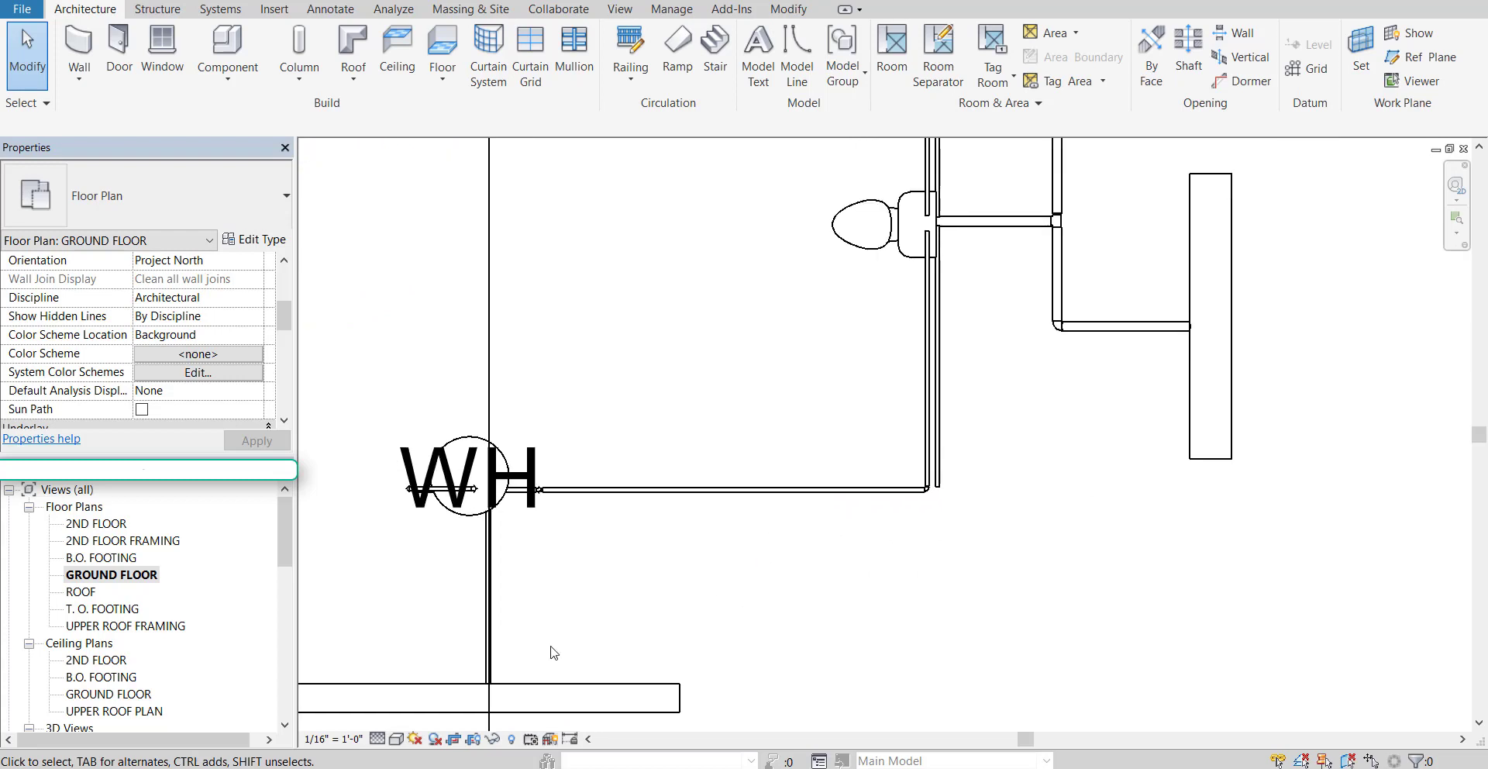
mouse_move(875, 558)
middle_down()
mouse_move(806, 636)
mouse_move(805, 617)
middle_up()
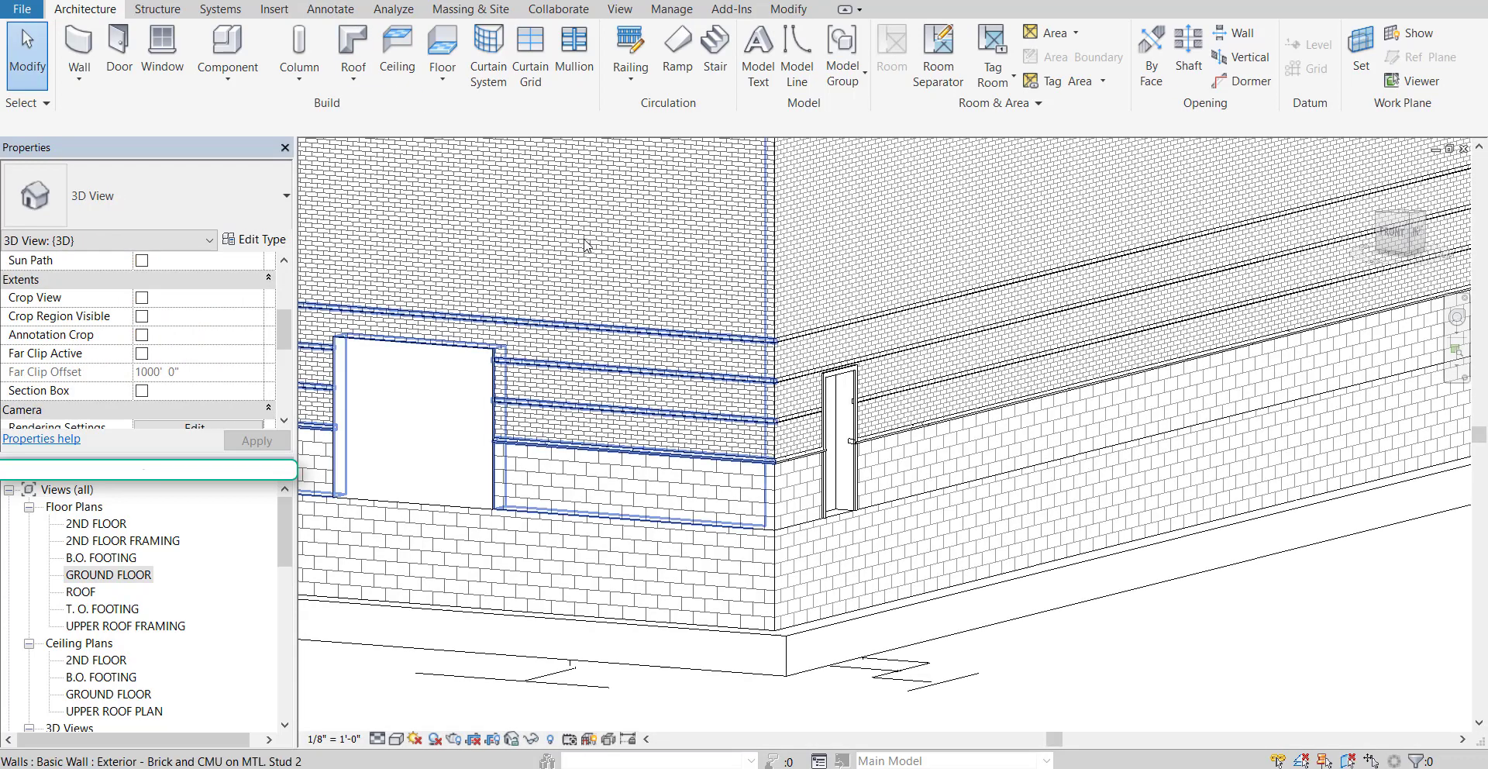
scroll(597, 287, down, 3)
middle_drag(649, 331, 838, 505)
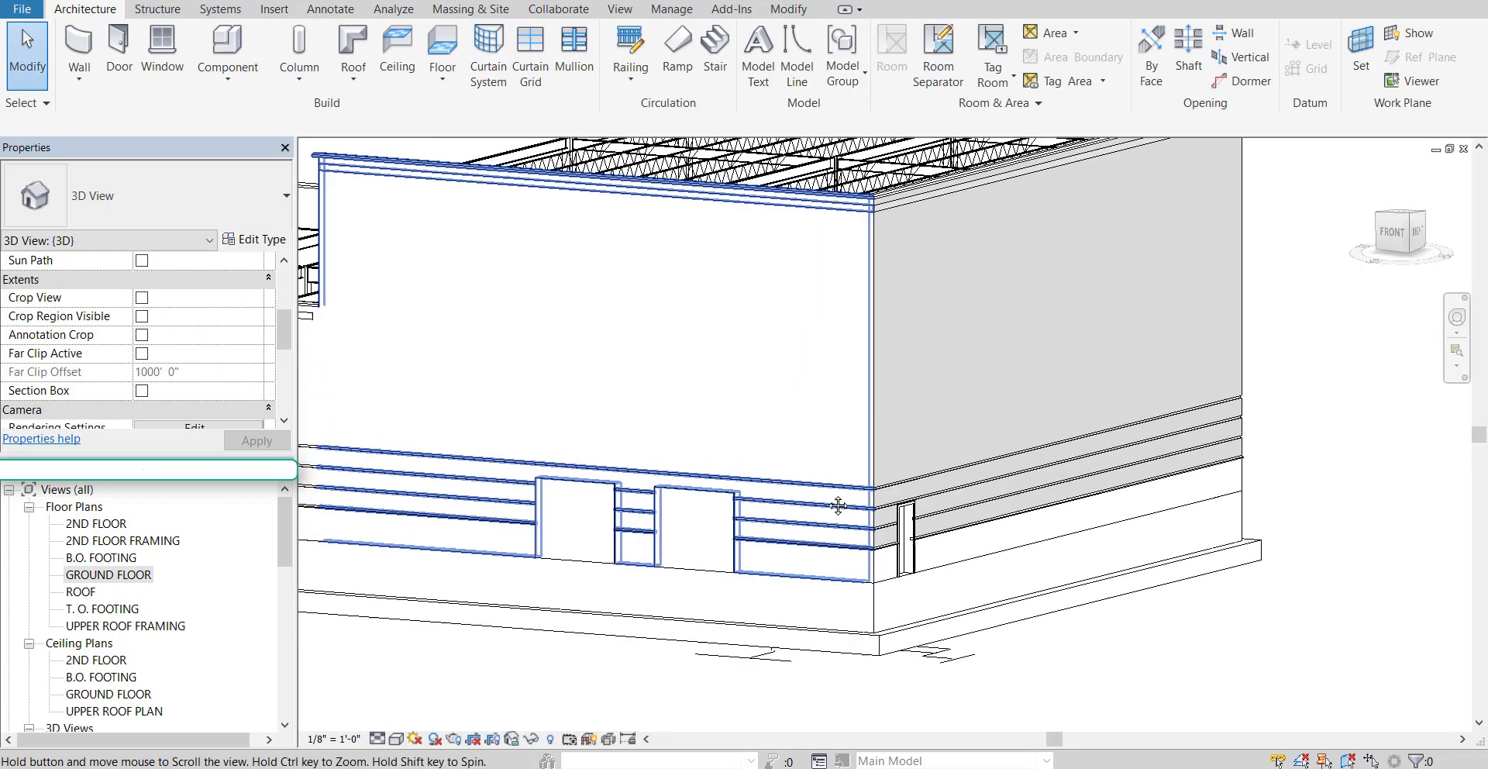
scroll(837, 505, down, 5)
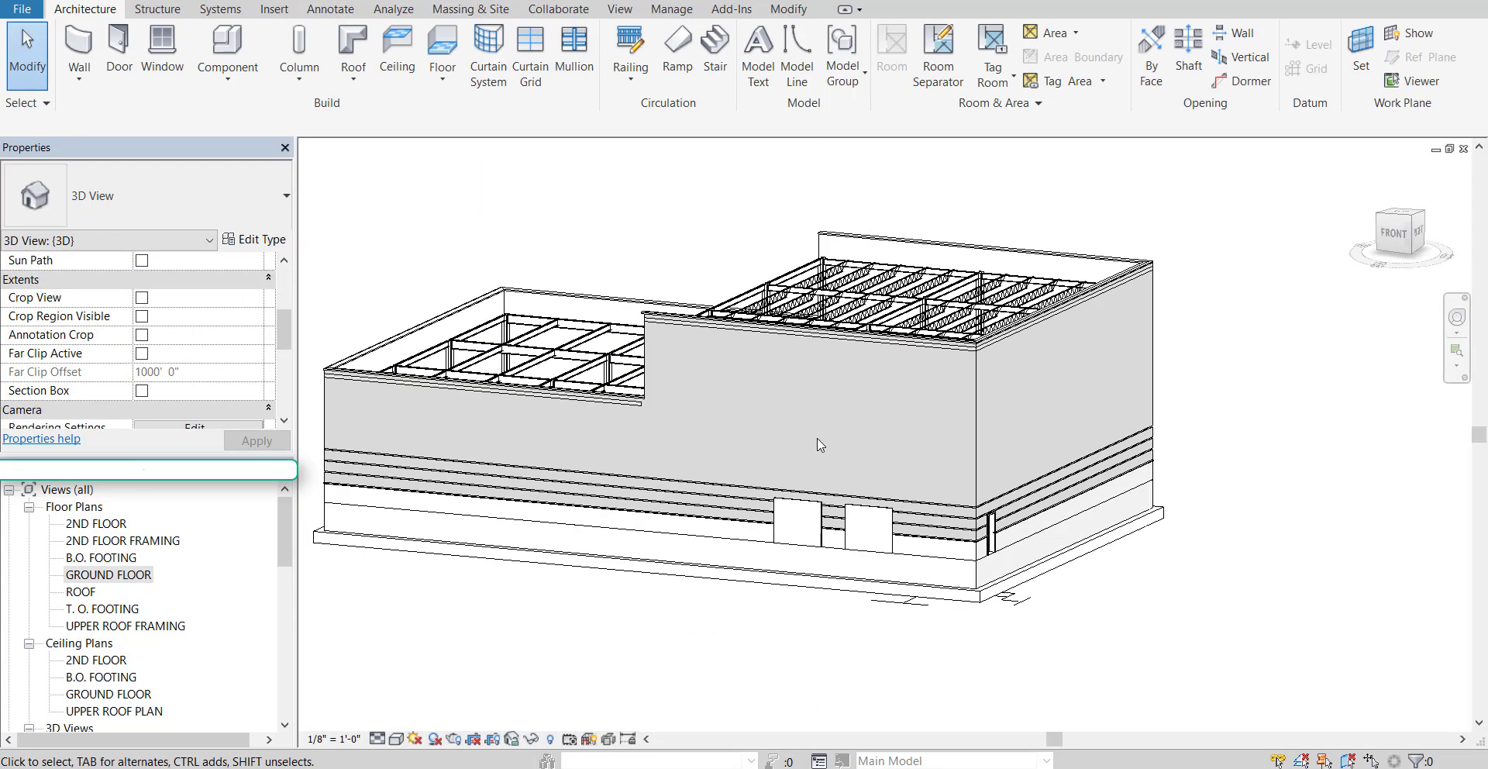
scroll(1012, 400, up, 1)
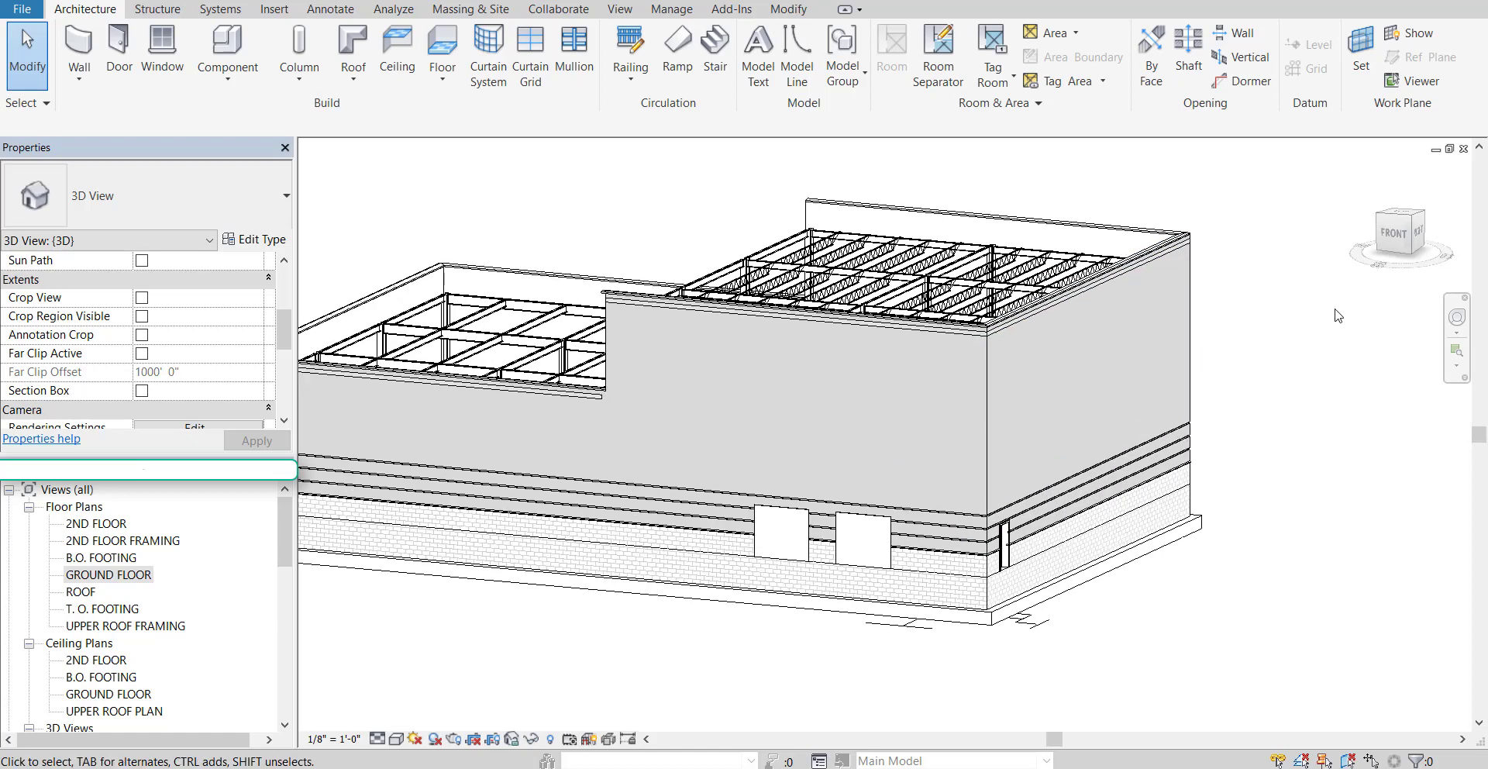
Hide by category the walls, framing and other elements of the building's taller part in the 3D view
drag(1290, 378, 603, 221)
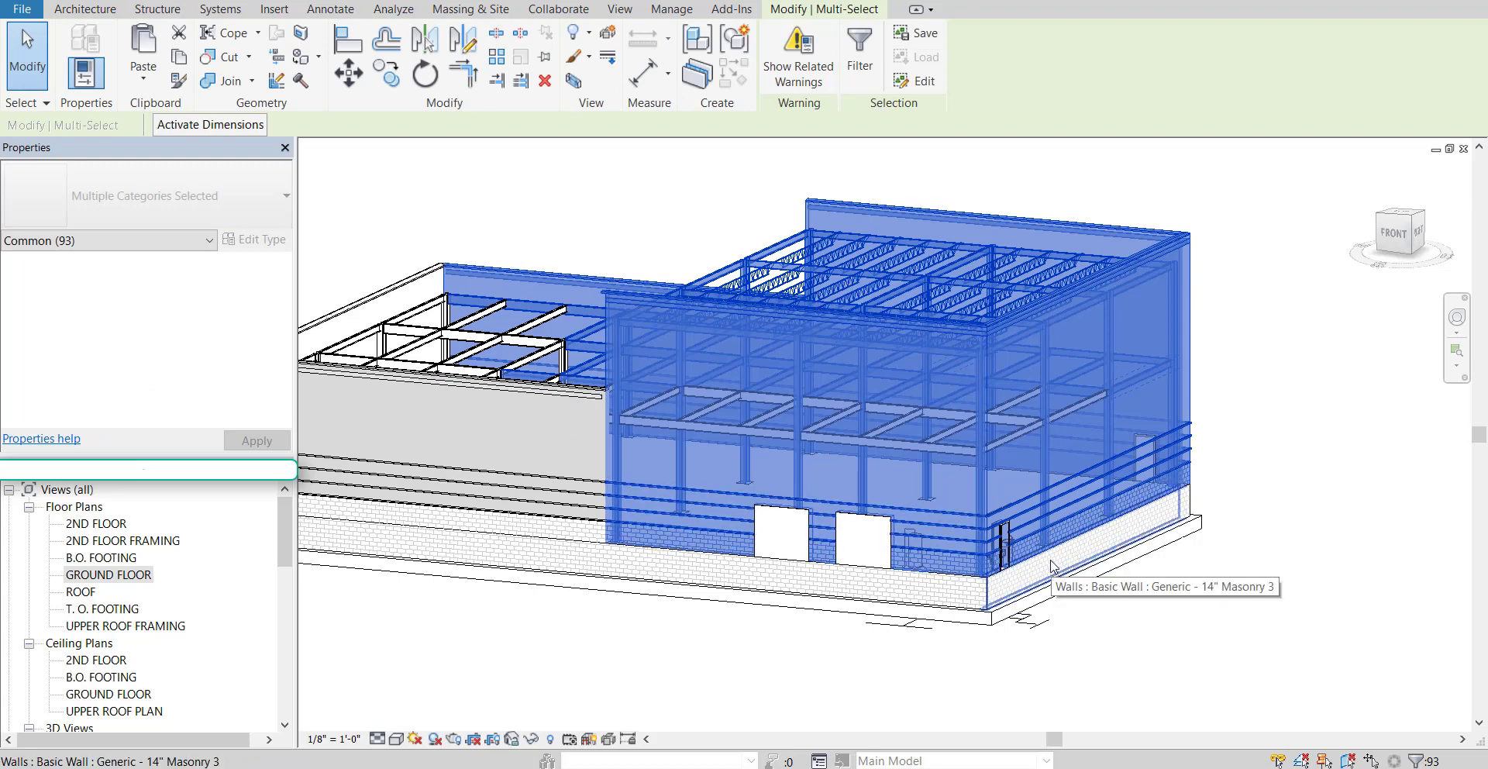
right_click(928, 359)
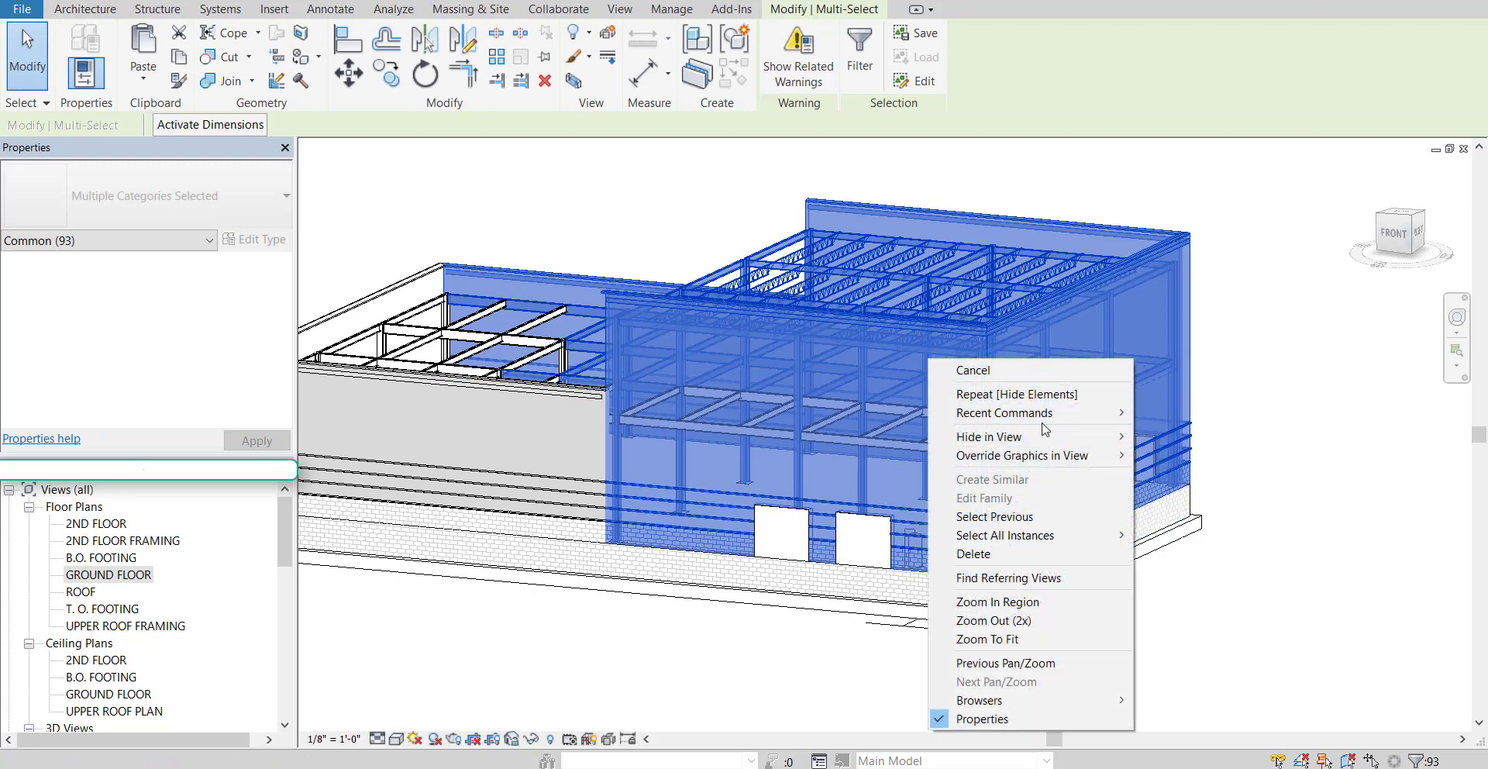
mouse_move(1036, 436)
click(1184, 457)
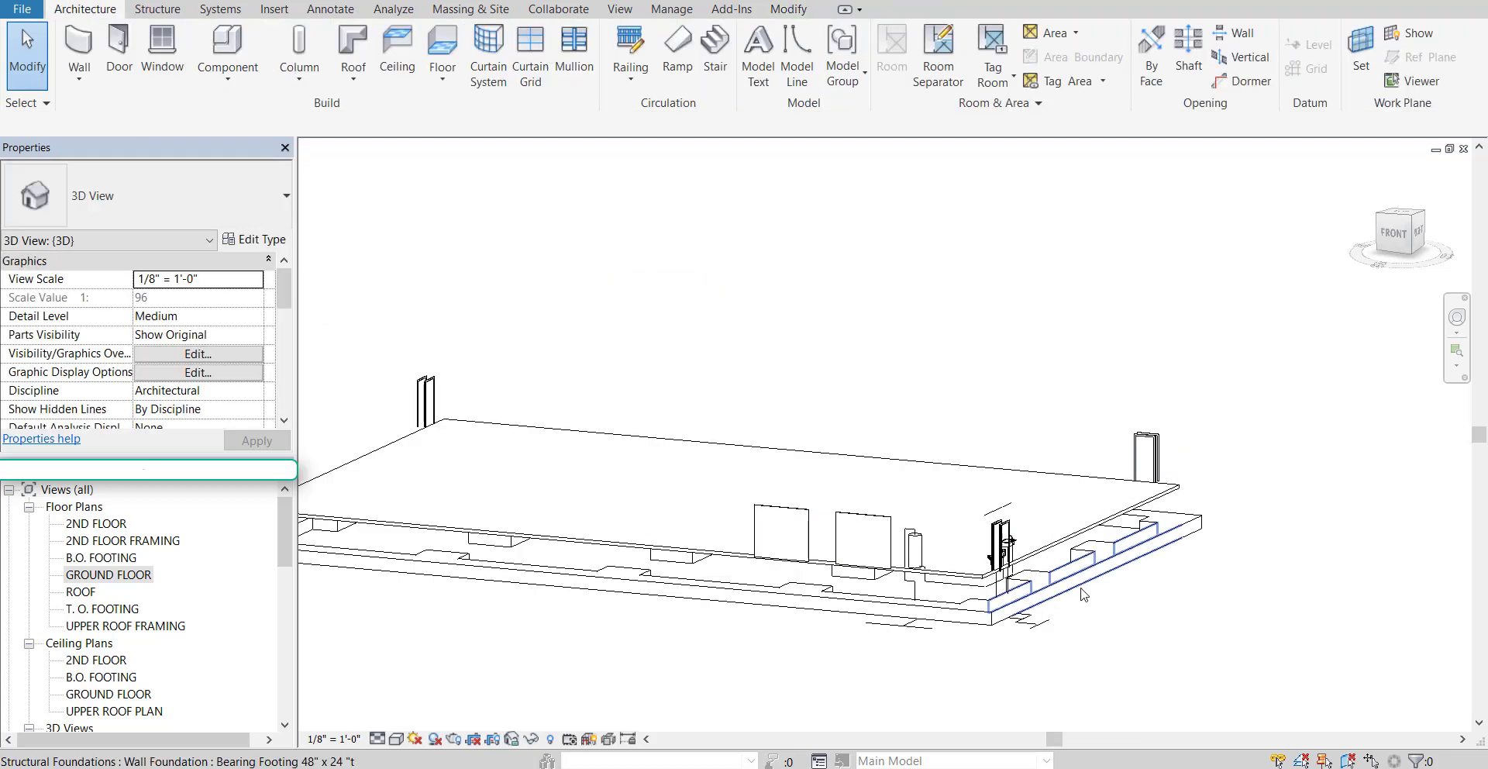
Hide by category the floor slab, the rear corner door and the foundations so only the plumbing stays in view
scroll(1184, 457, up, 3)
drag(1199, 426, 1130, 276)
right_click(1154, 359)
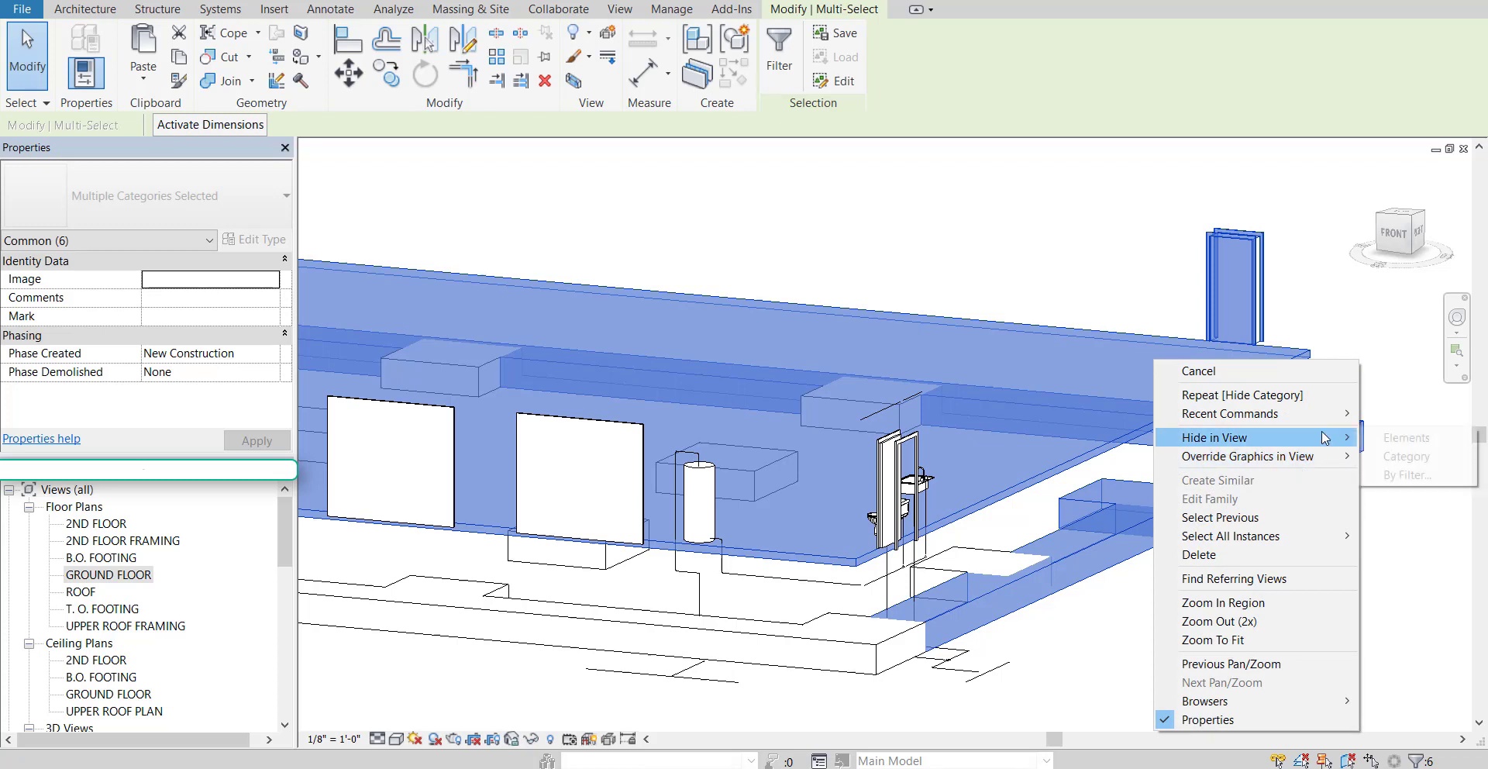
mouse_move(1317, 438)
click(1395, 456)
Set the 3D view's detail level to Fine
middle_drag(1112, 557, 1144, 433)
scroll(962, 475, up, 1)
scroll(1075, 449, up, 1)
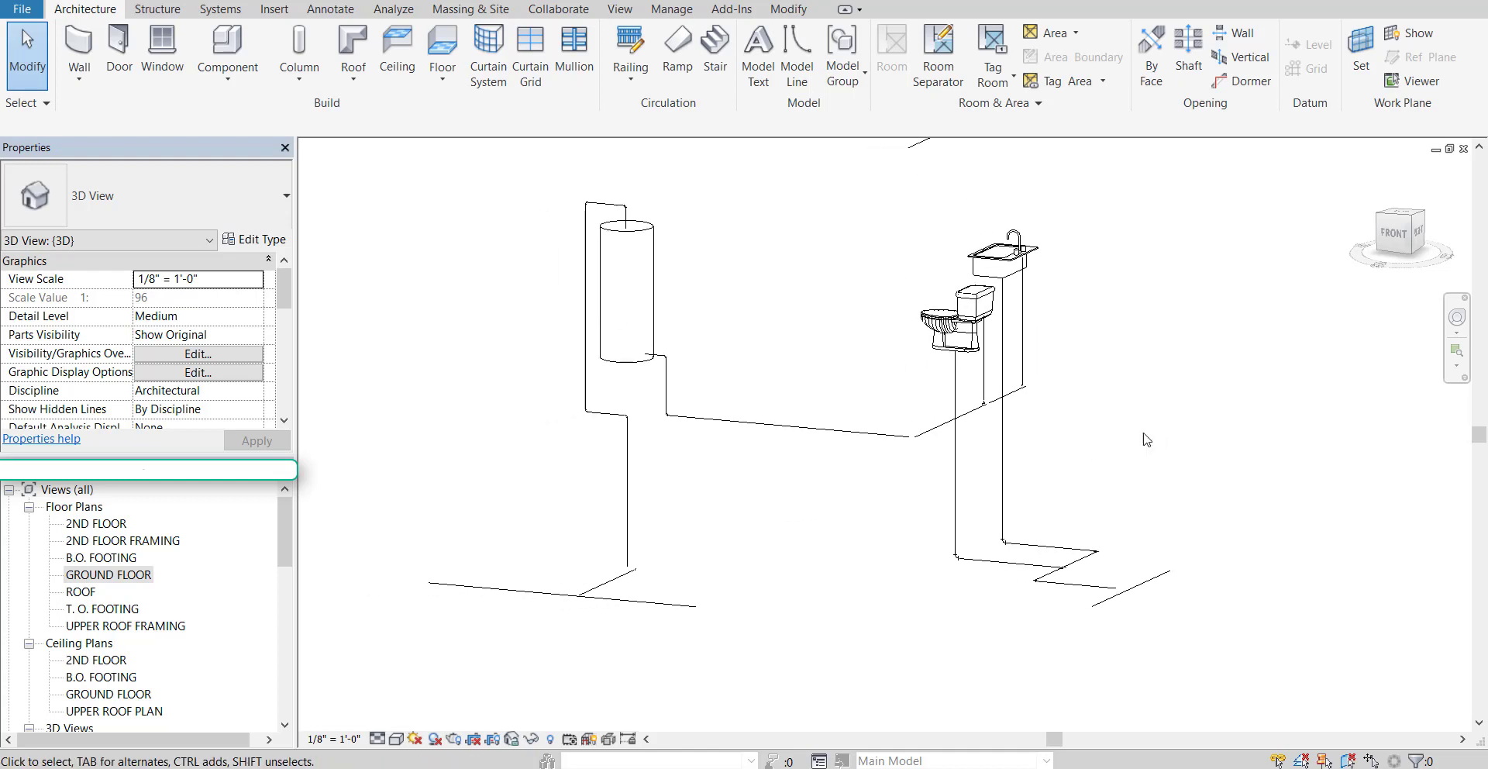
click(378, 739)
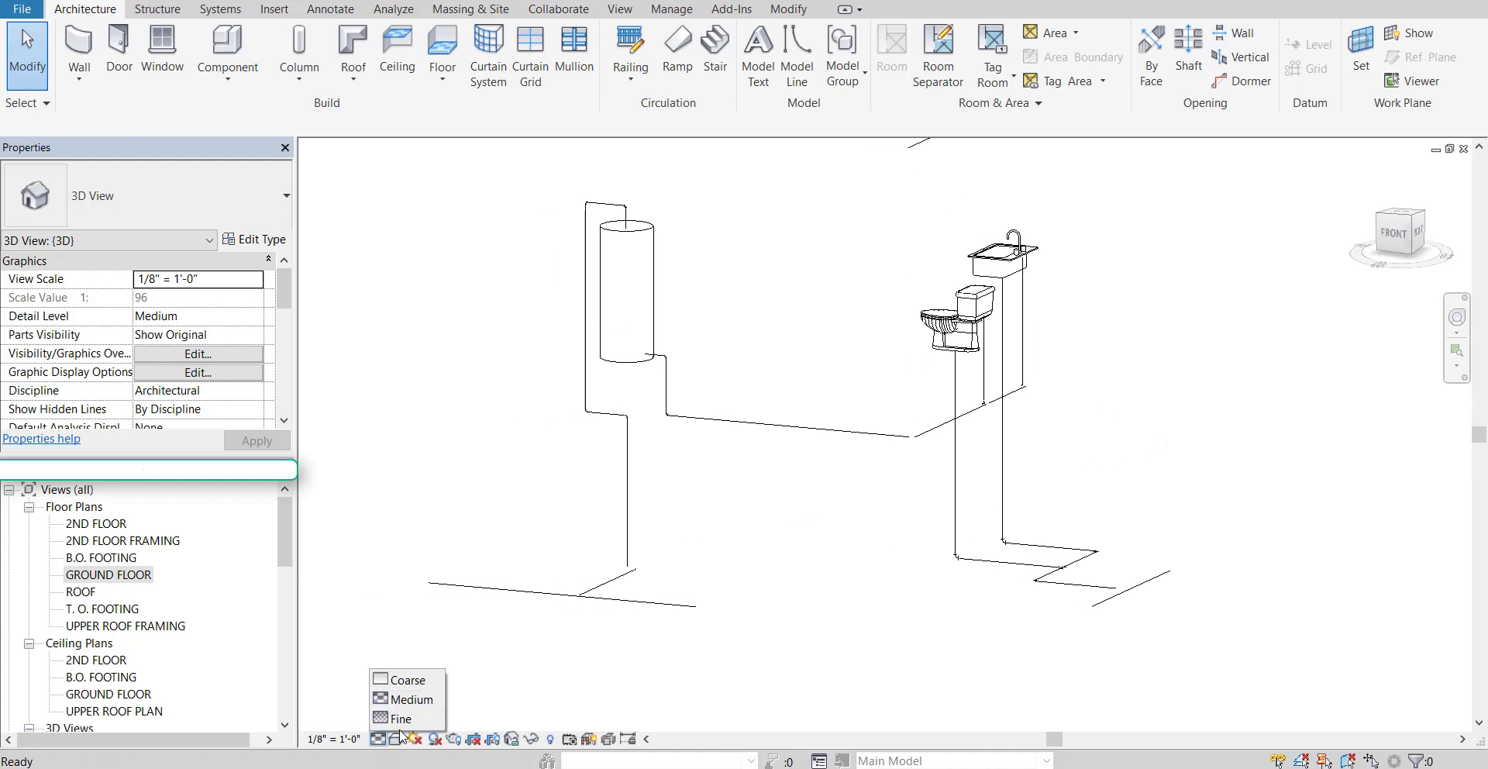
click(410, 721)
Move the loose elbow onto the end of the short horizontal pipe that branches off the main pipe below the water heater
scroll(699, 585, up, 1)
scroll(810, 532, up, 2)
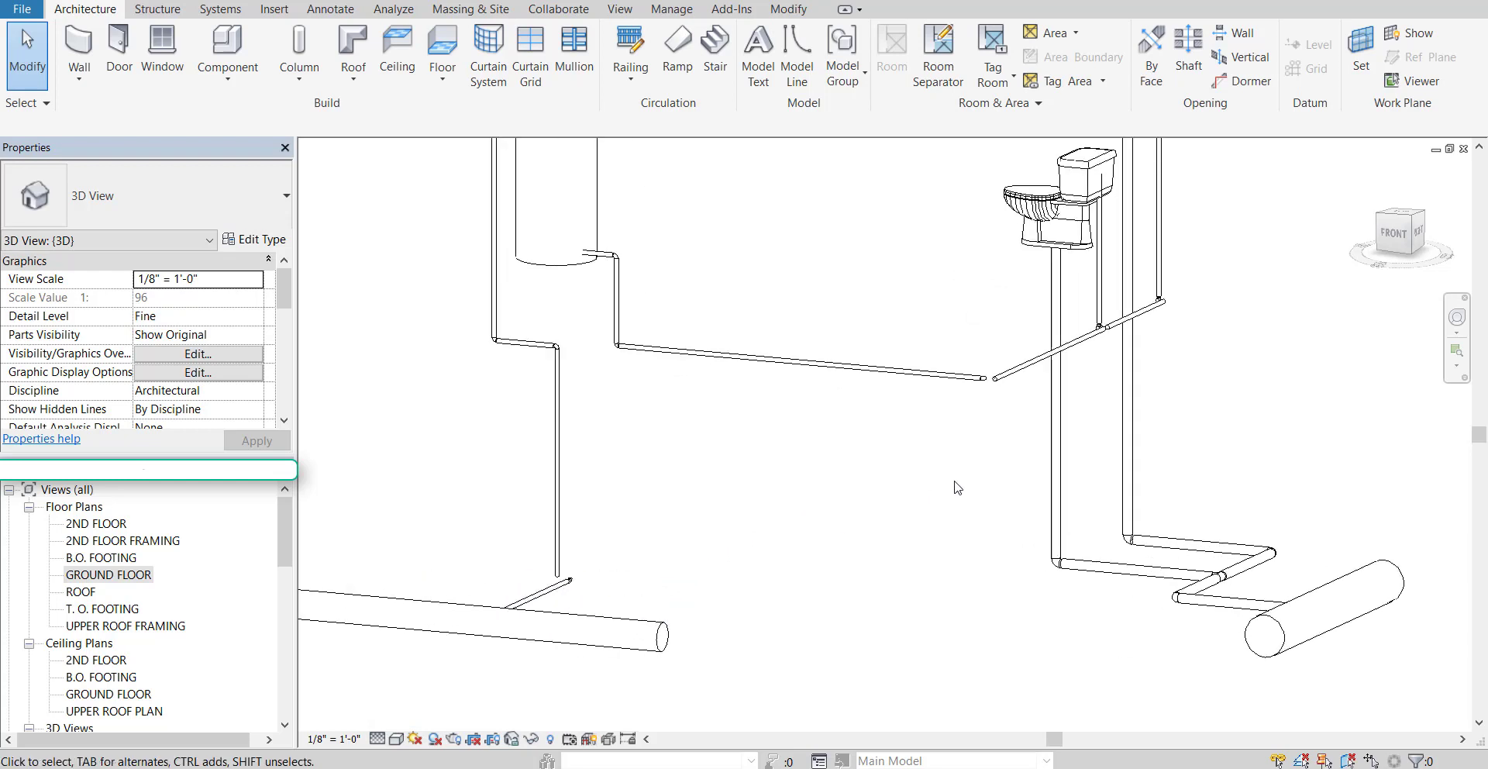
middle_drag(960, 474, 882, 416)
shift+middle_drag(733, 573, 752, 609)
scroll(915, 531, up, 9)
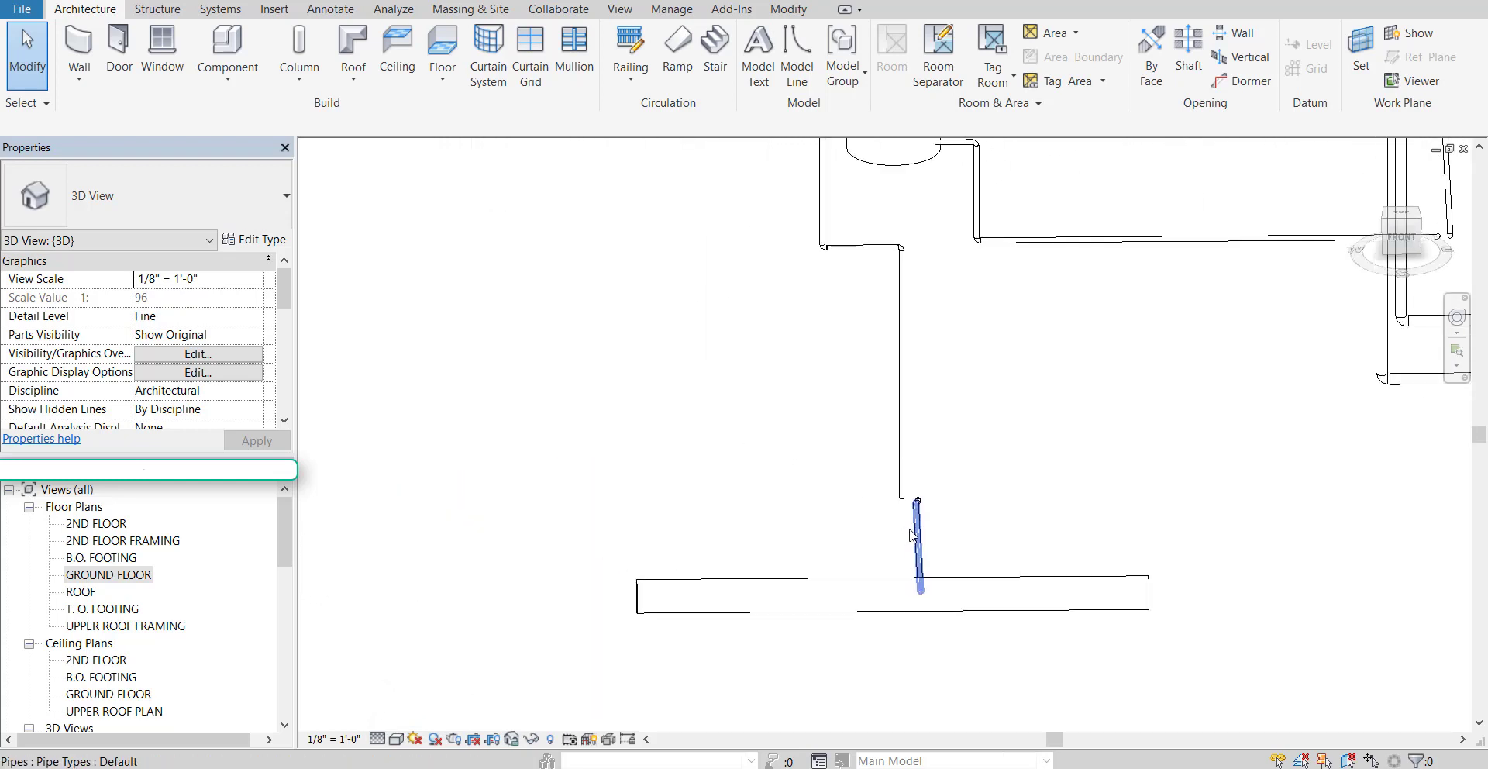
scroll(927, 529, down, 2)
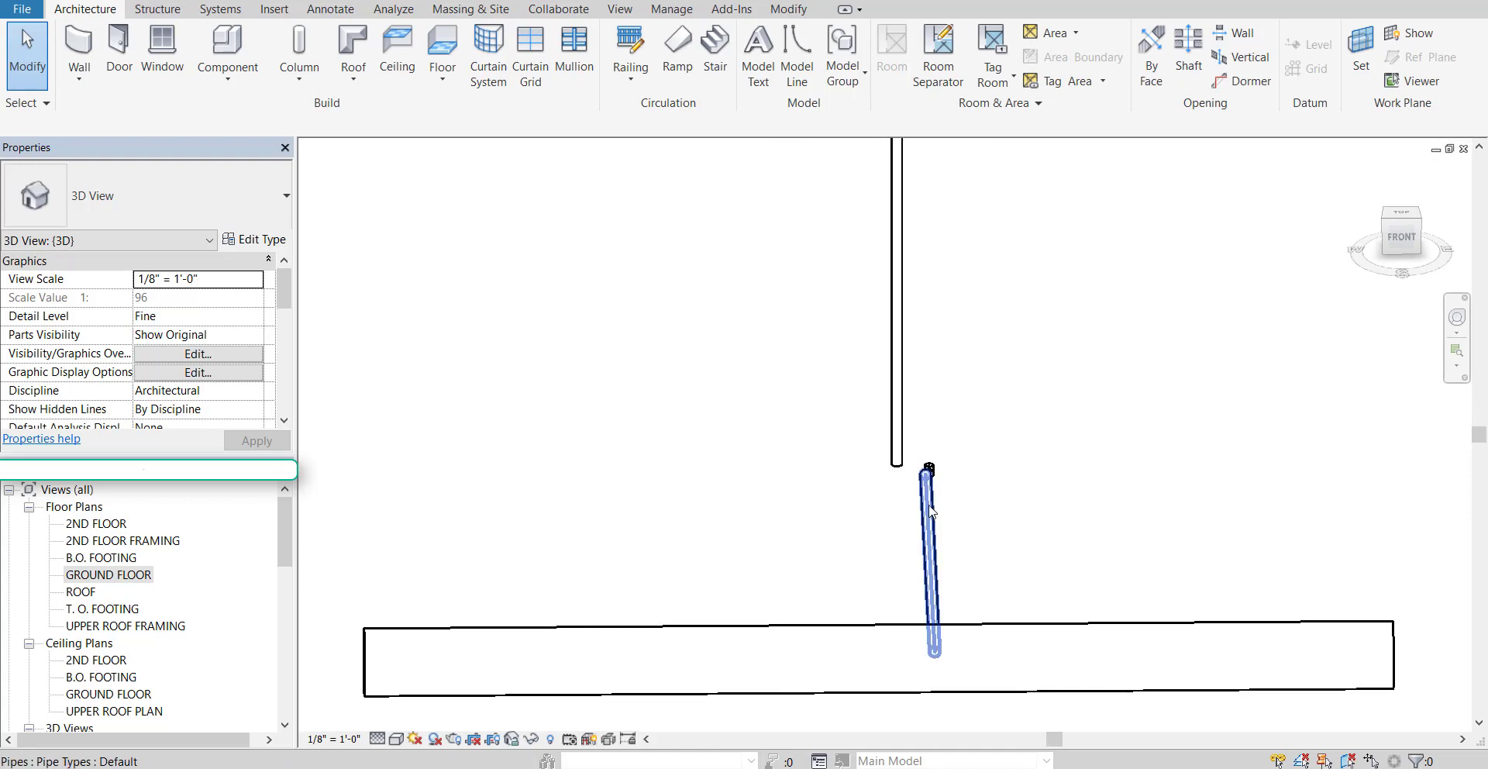
scroll(911, 392, down, 5)
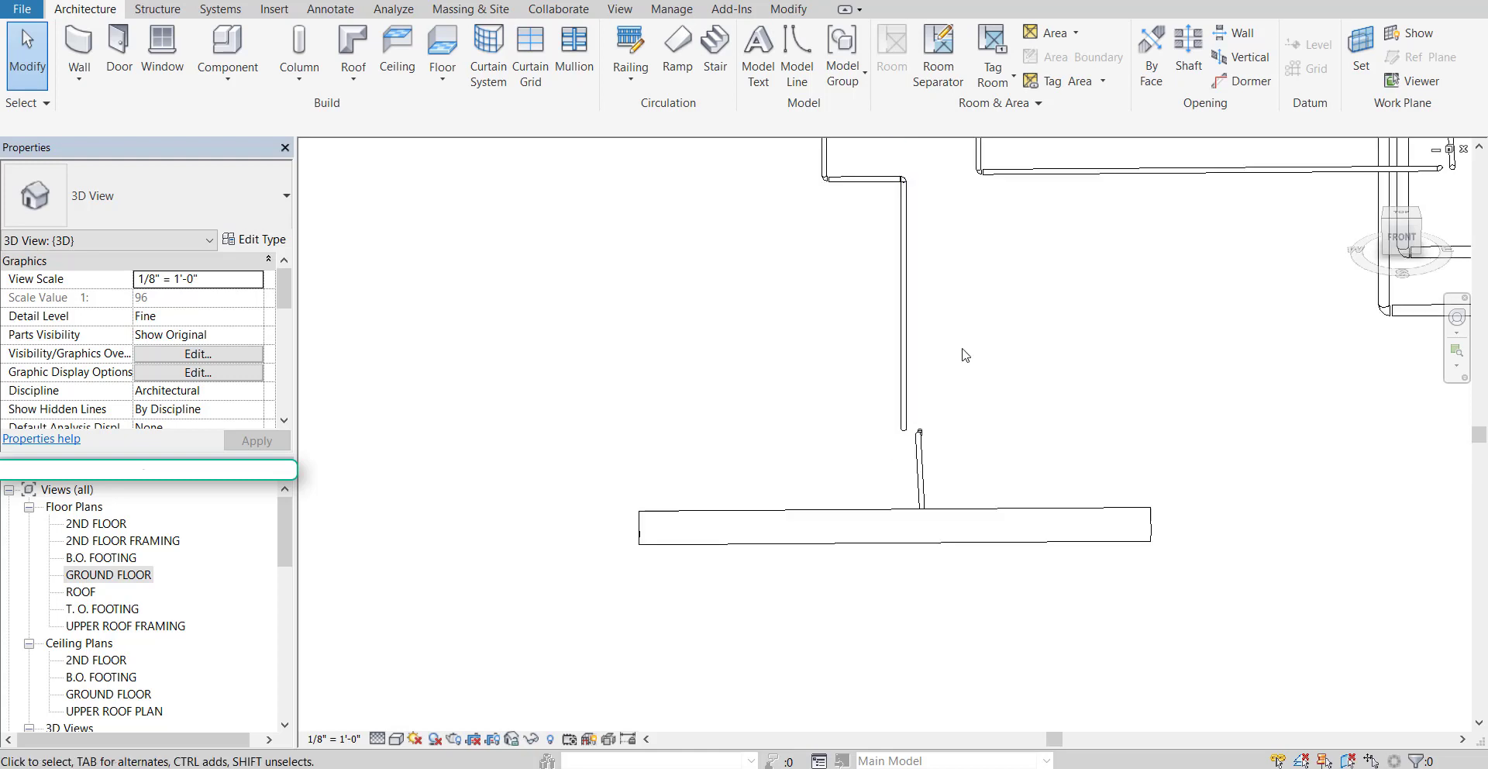
middle_drag(962, 349, 953, 417)
scroll(916, 531, up, 7)
scroll(901, 481, up, 4)
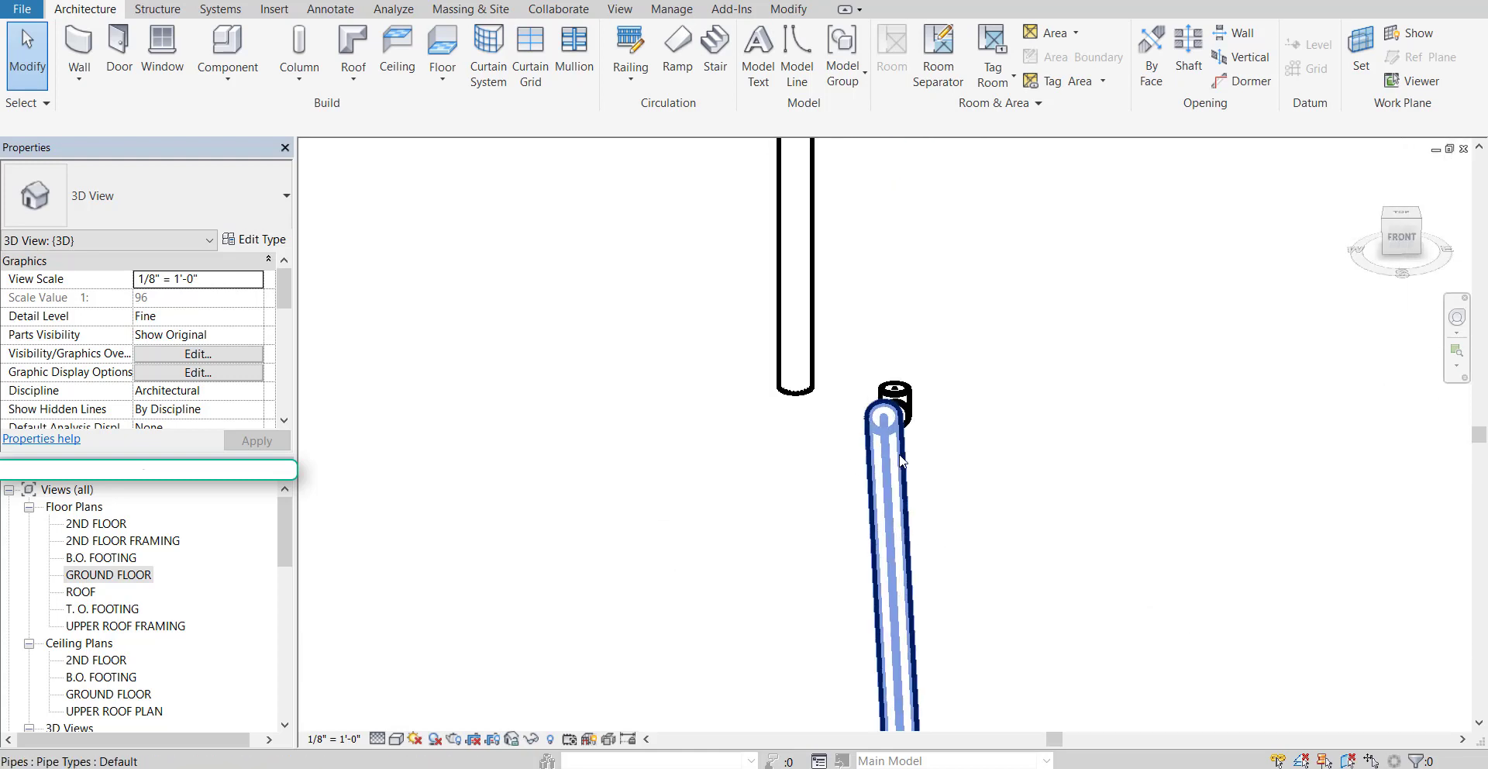
click(903, 397)
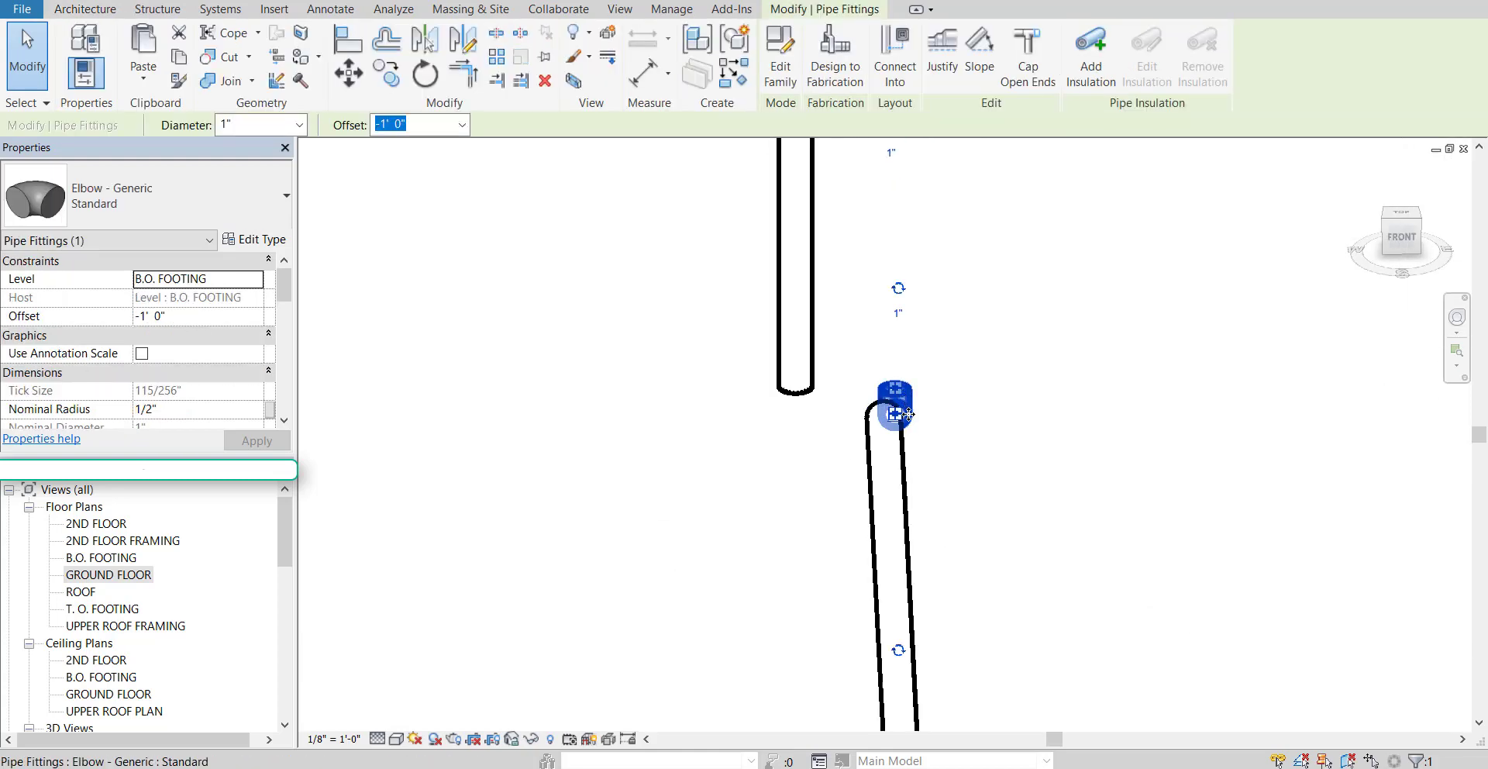
click(944, 457)
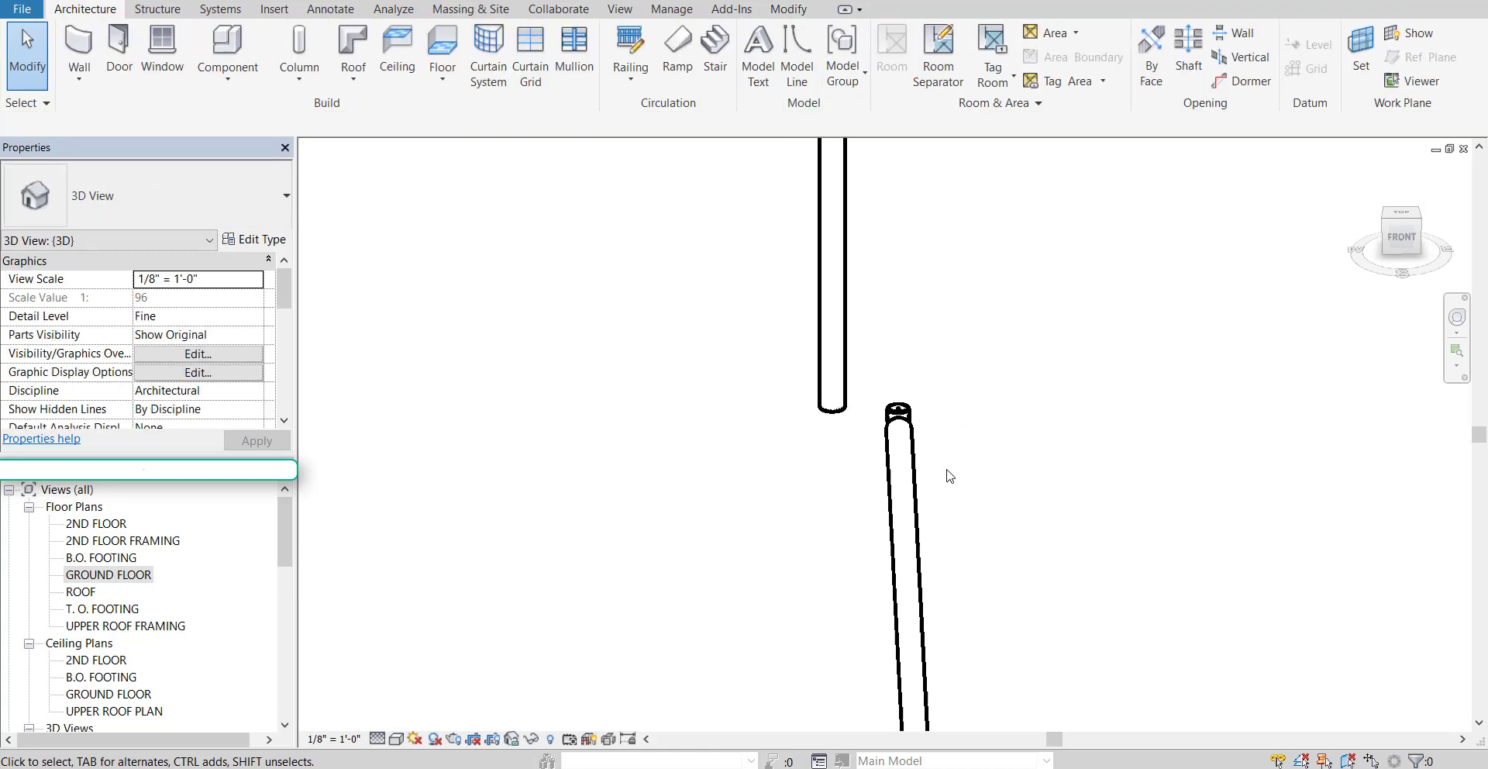
Move the elbow and its horizontal branch pipe together into line with the vertical pipe coming down from the water heater
scroll(1000, 528, down, 5)
middle_drag(972, 532, 1034, 436)
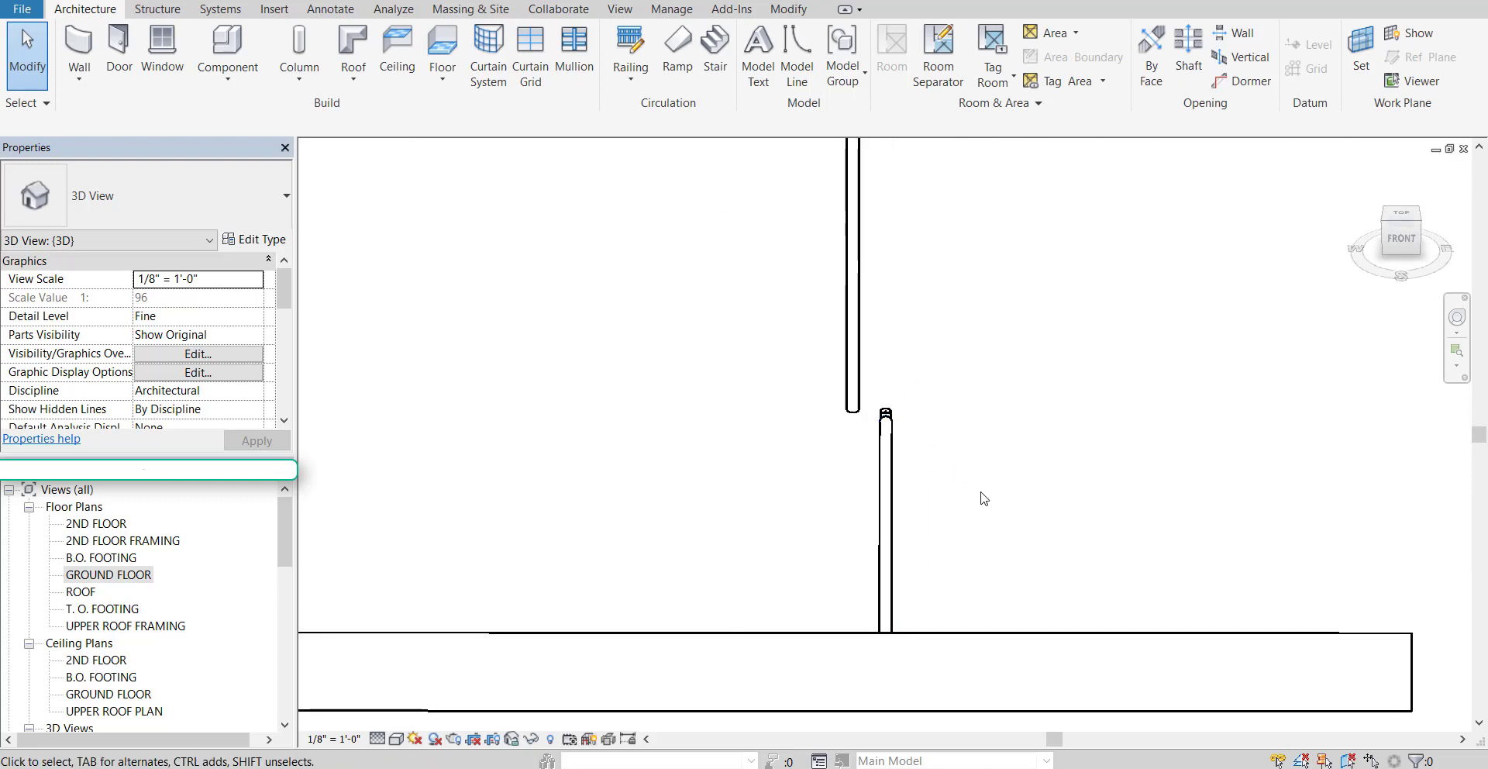
drag(884, 390, 887, 393)
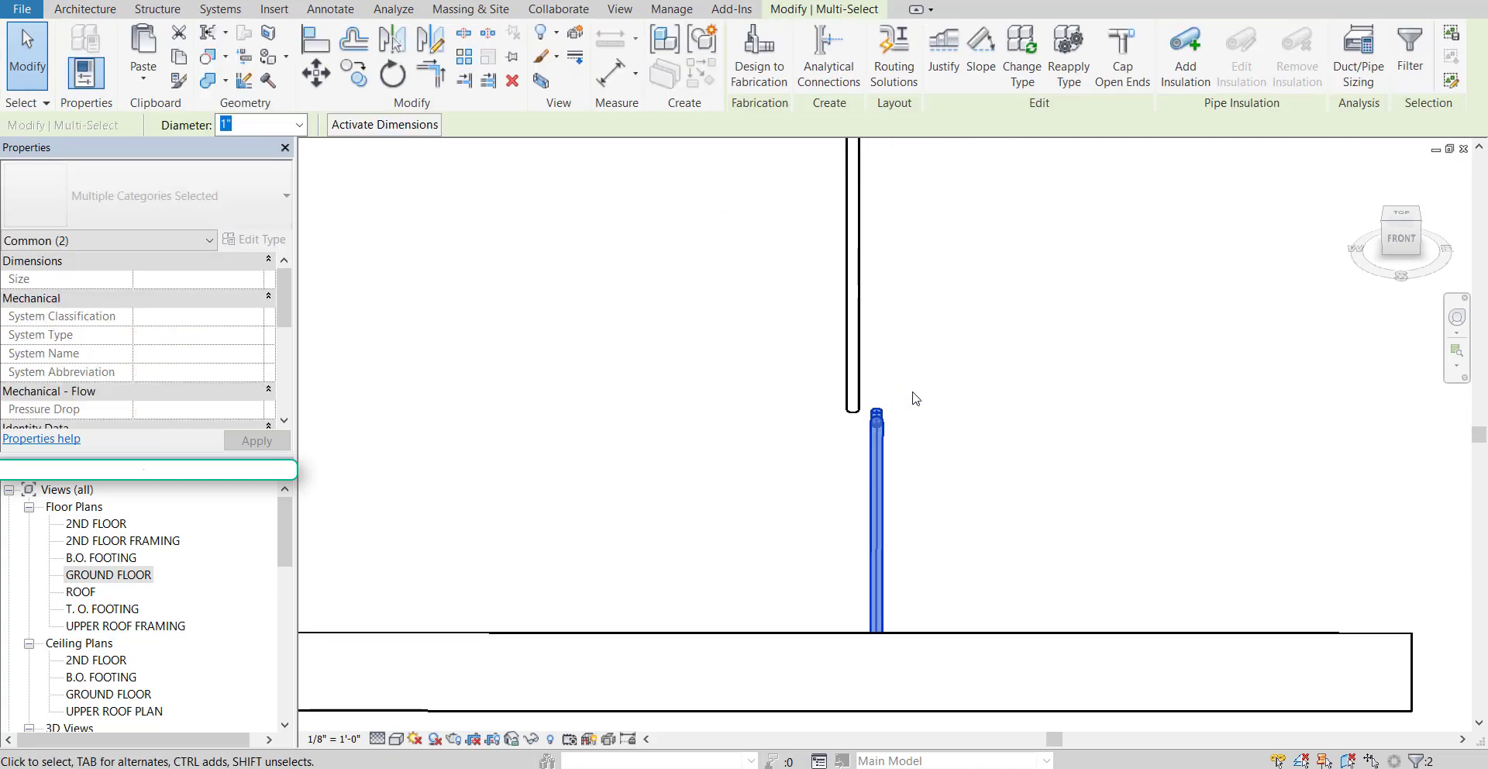
click(934, 426)
scroll(951, 465, down, 8)
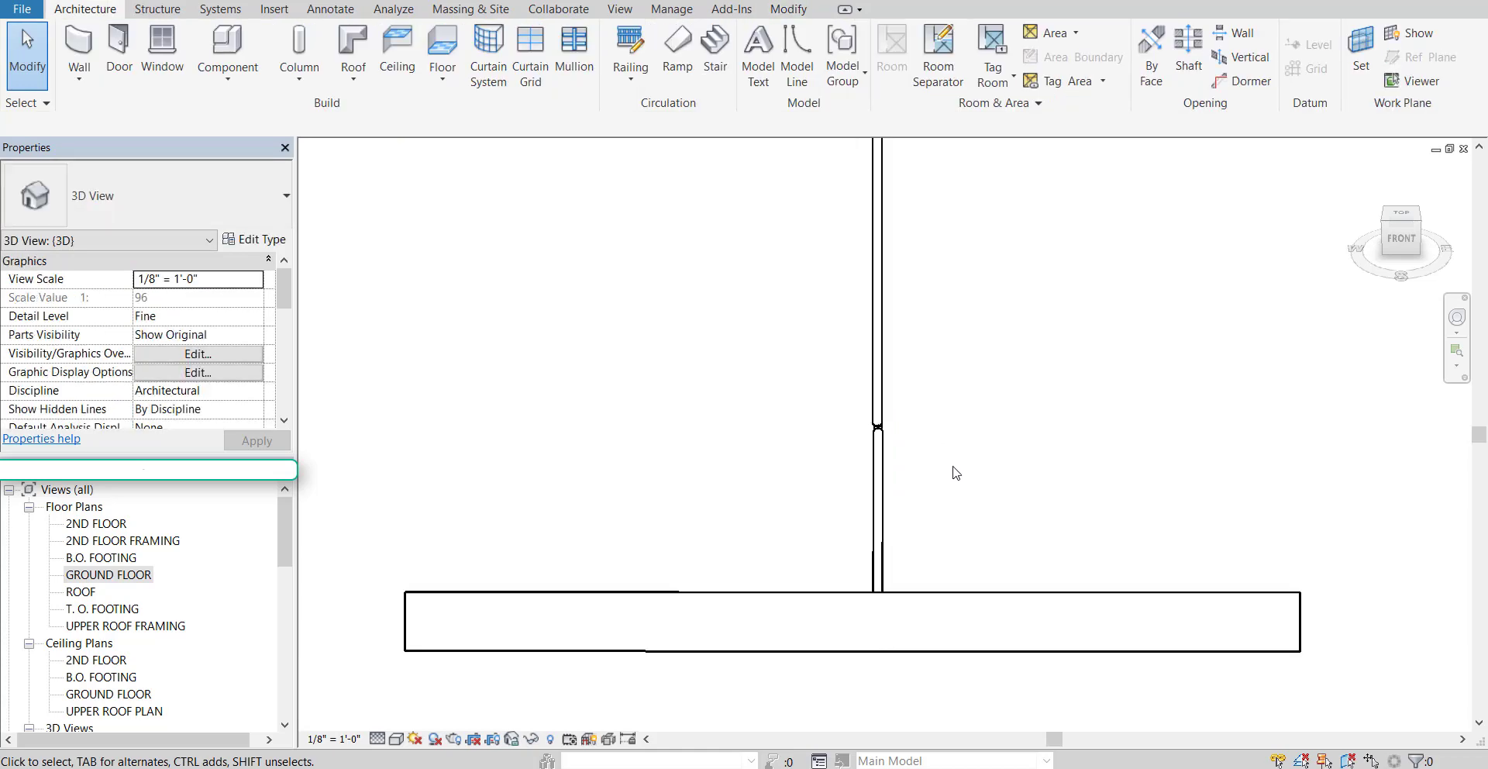
Shift the two horizontal fixture supply pipe segments together into line with the vertical pipes coming down from the toilet and sink
shift+middle_drag(1074, 553, 1266, 359)
middle_drag(760, 207, 819, 402)
scroll(819, 403, up, 1)
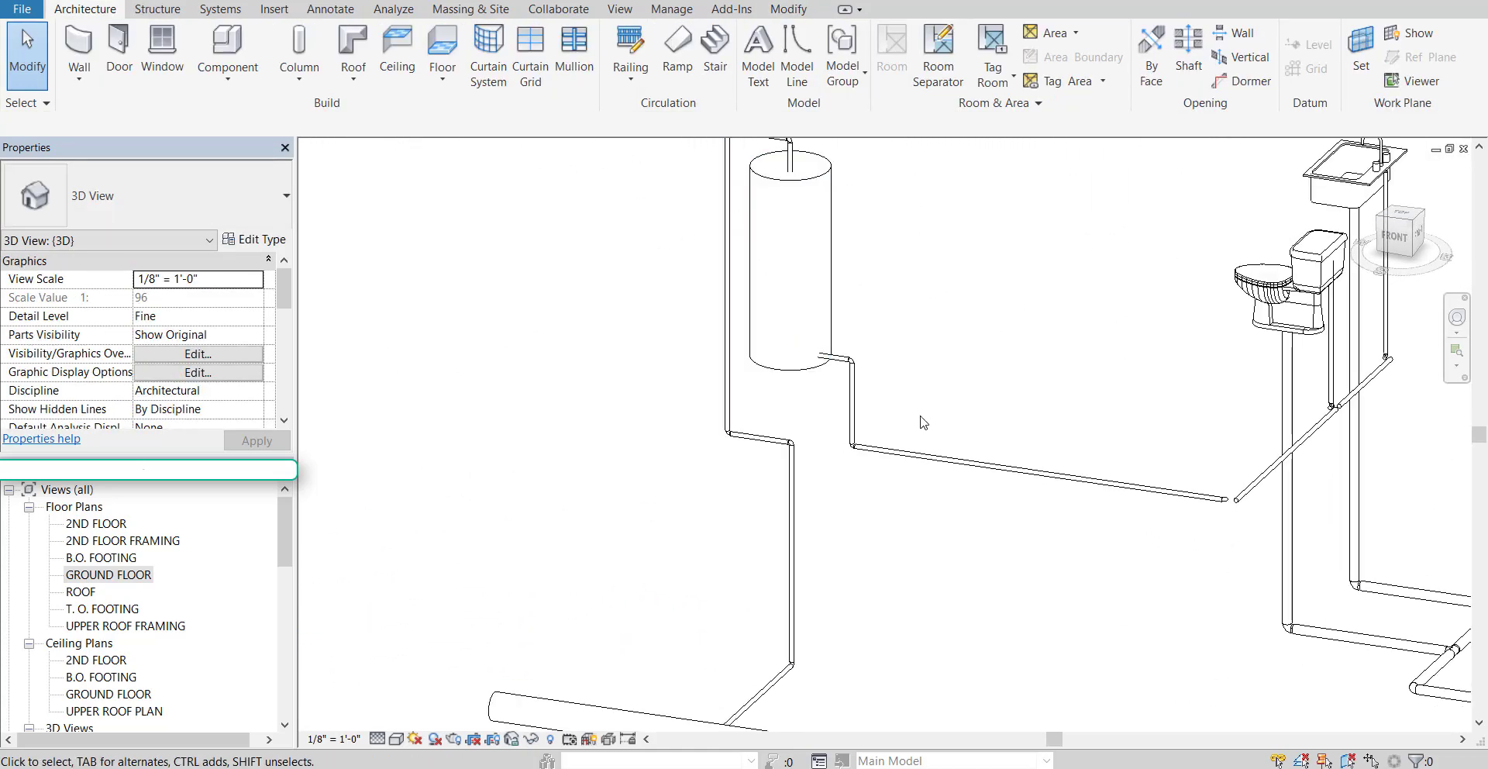
middle_drag(1149, 576, 929, 457)
shift+middle_drag(1037, 438, 1139, 457)
middle_drag(1171, 372, 960, 465)
middle_drag(1027, 386, 922, 493)
scroll(961, 419, up, 2)
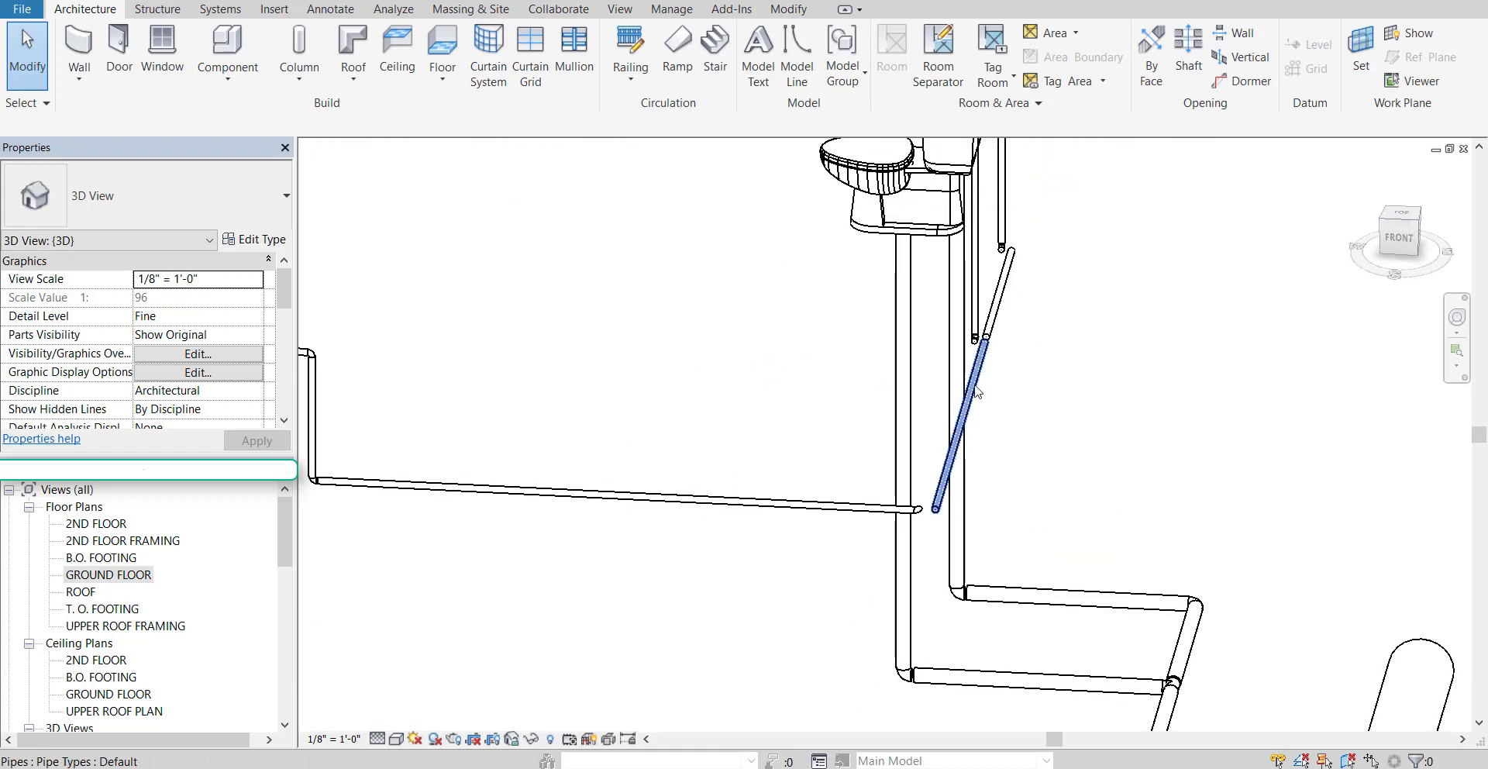
scroll(981, 368, up, 3)
click(975, 359)
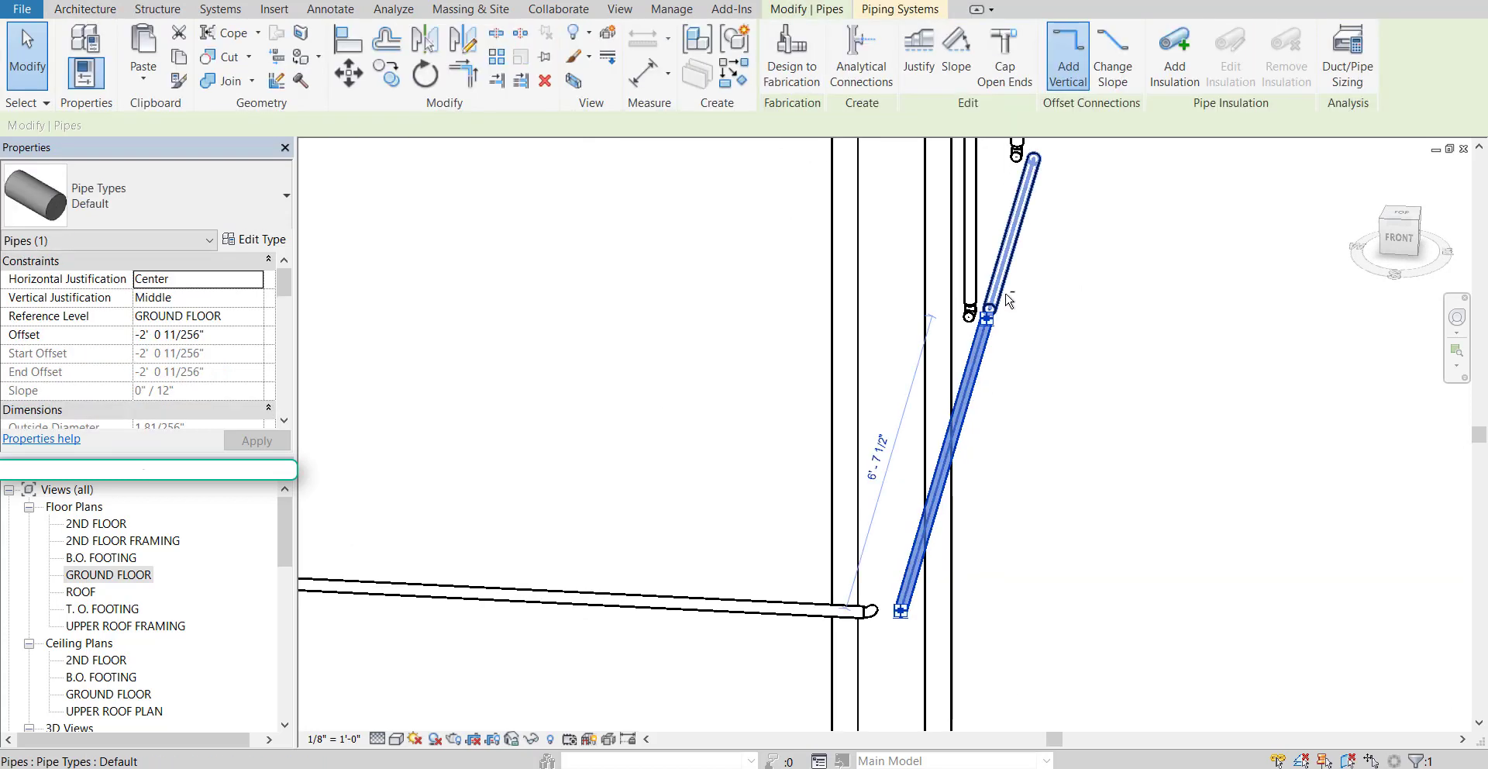
ctrl+click(1041, 310)
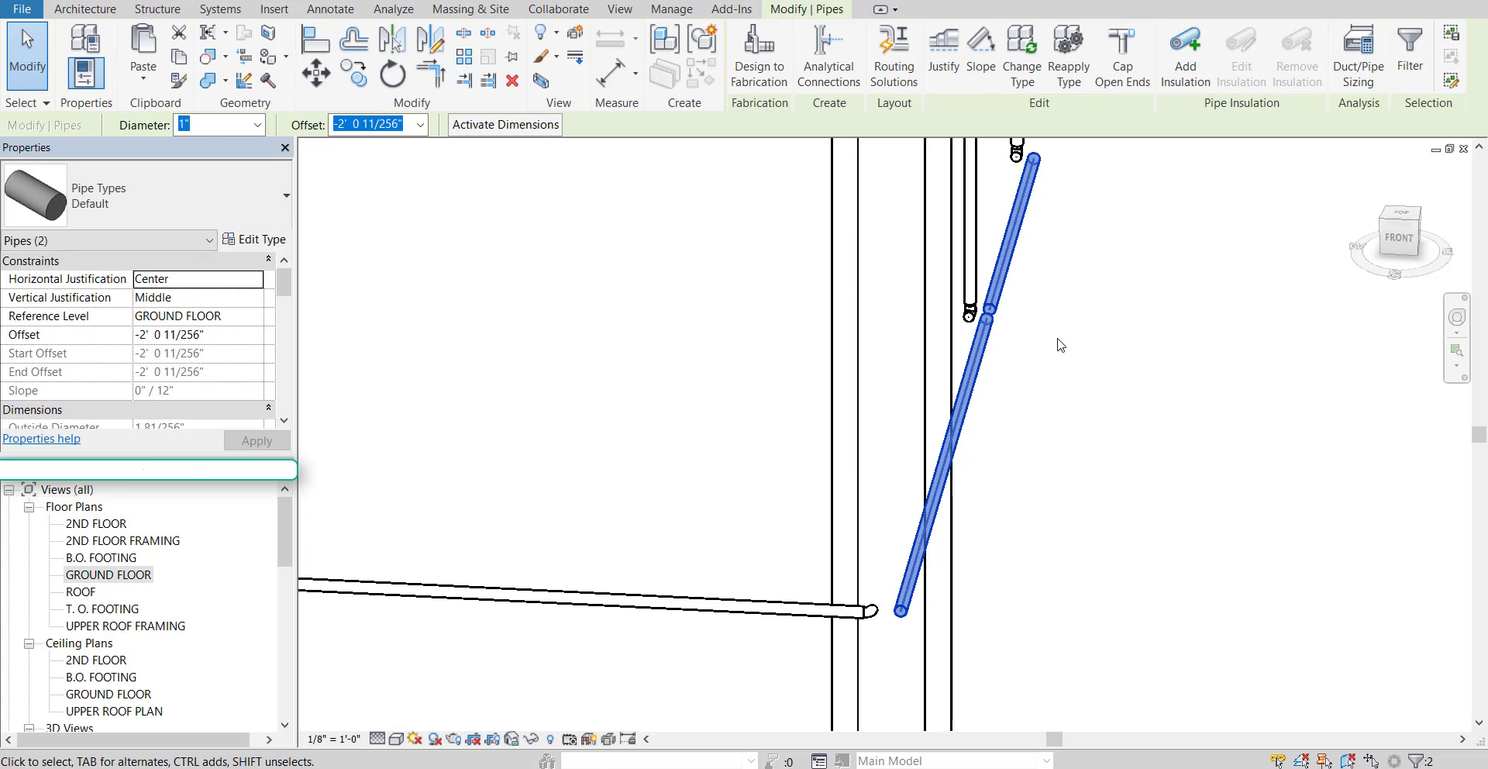
key(Left)
key(Left)
key(Left)
key(Left)
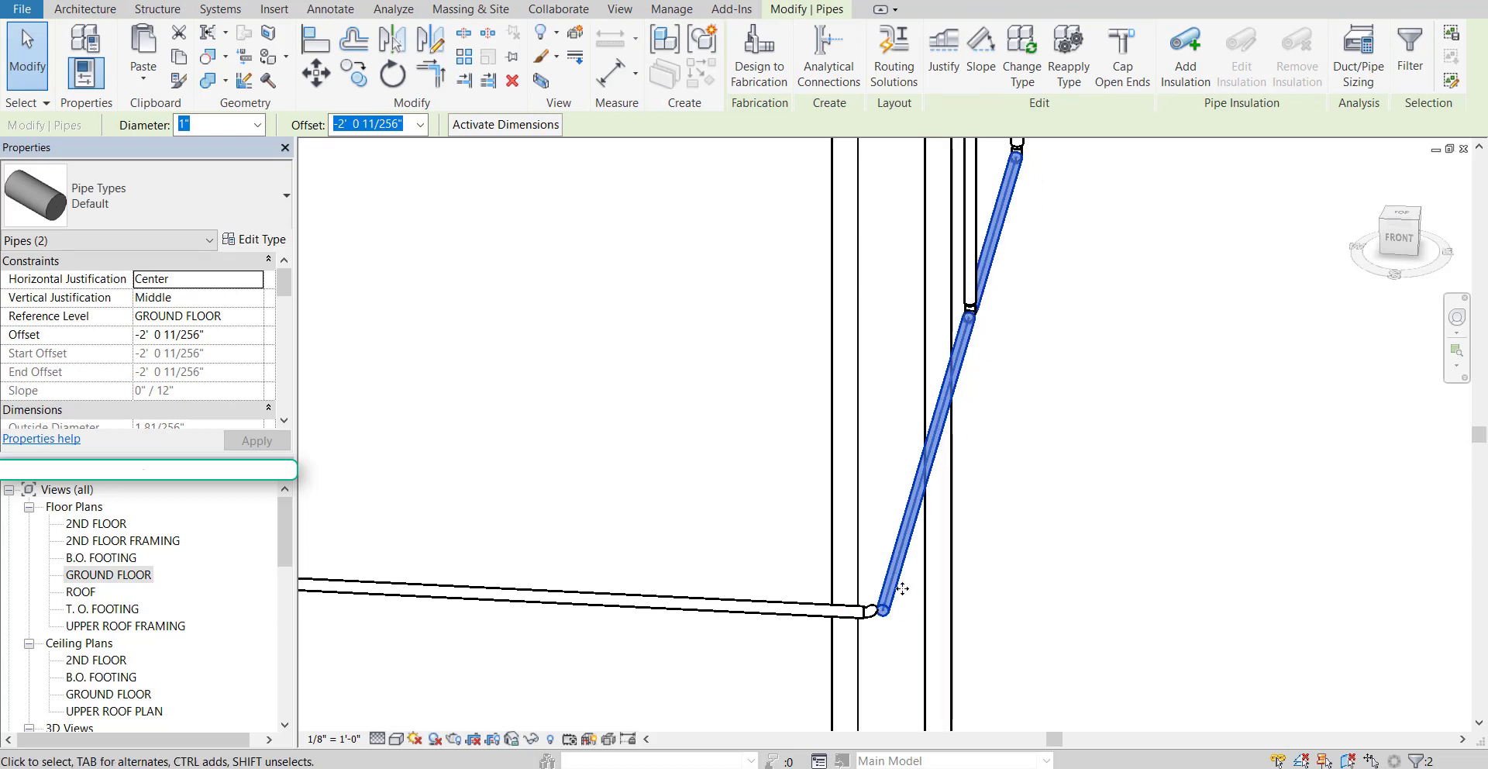
Move the elbow at the end of the long pipe from the water heater onto the open end of the fixture supply pipe
scroll(902, 588, up, 5)
click(841, 612)
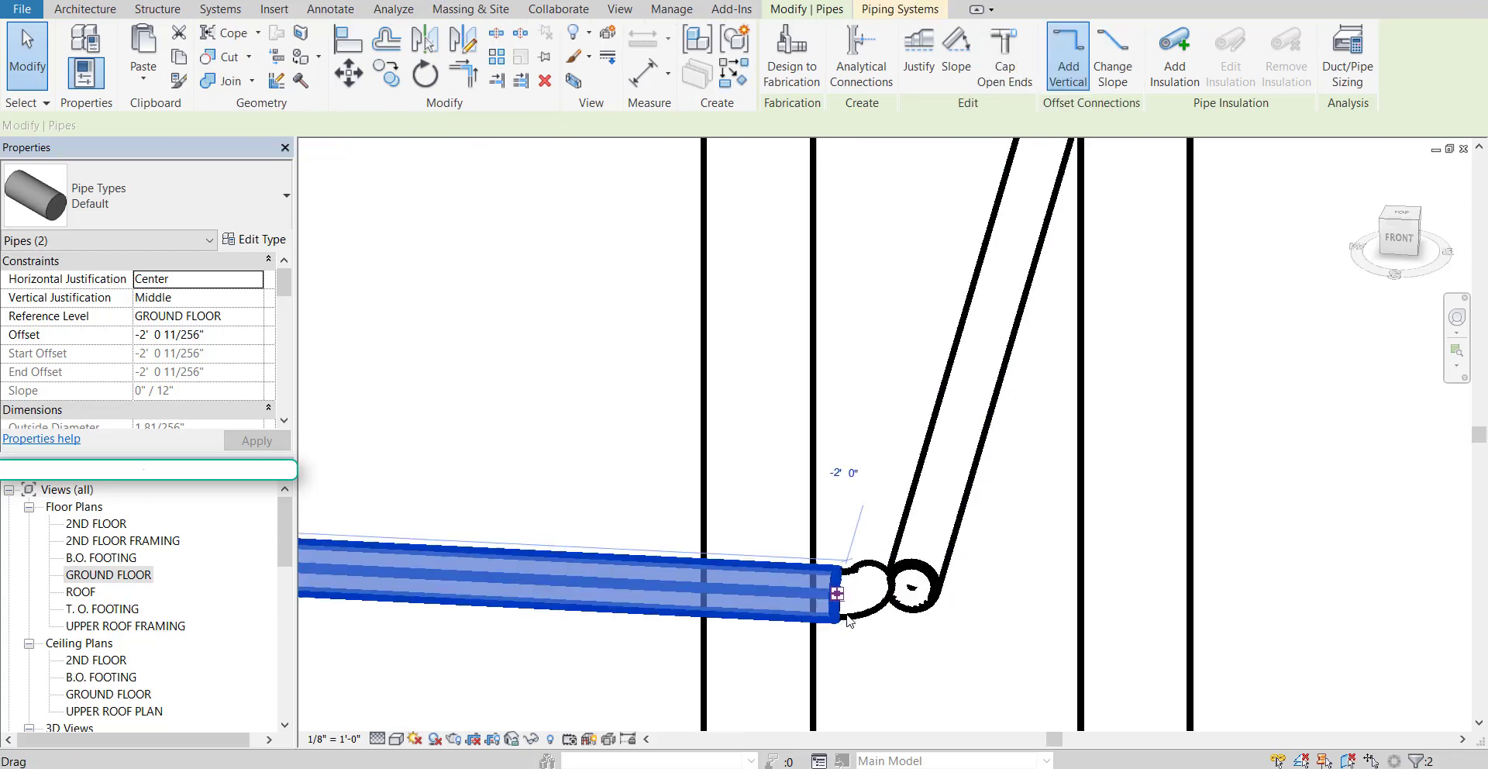
click(876, 608)
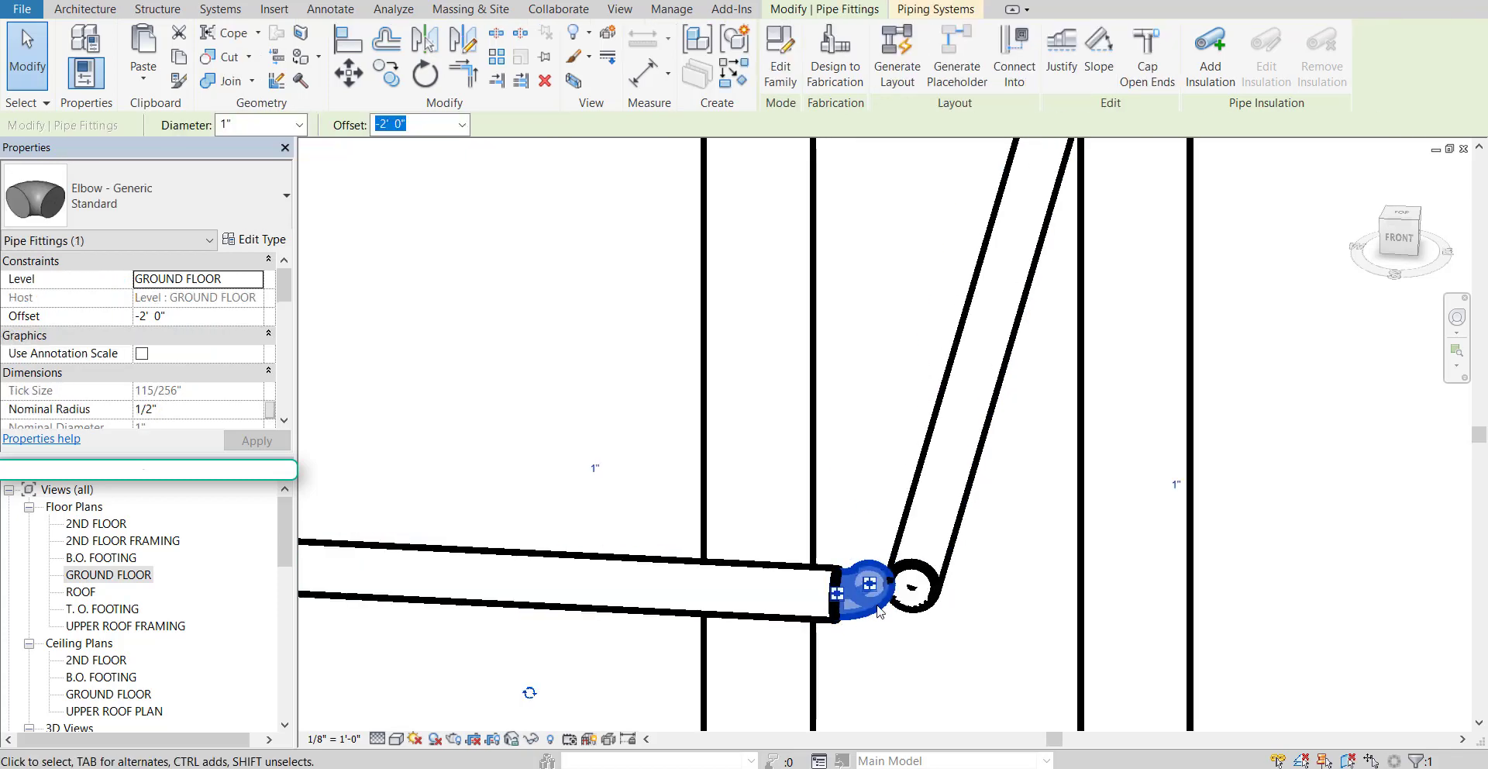
key(Right)
key(Right)
key(Right)
key(Right)
key(Right)
key(Right)
key(Right)
key(Right)
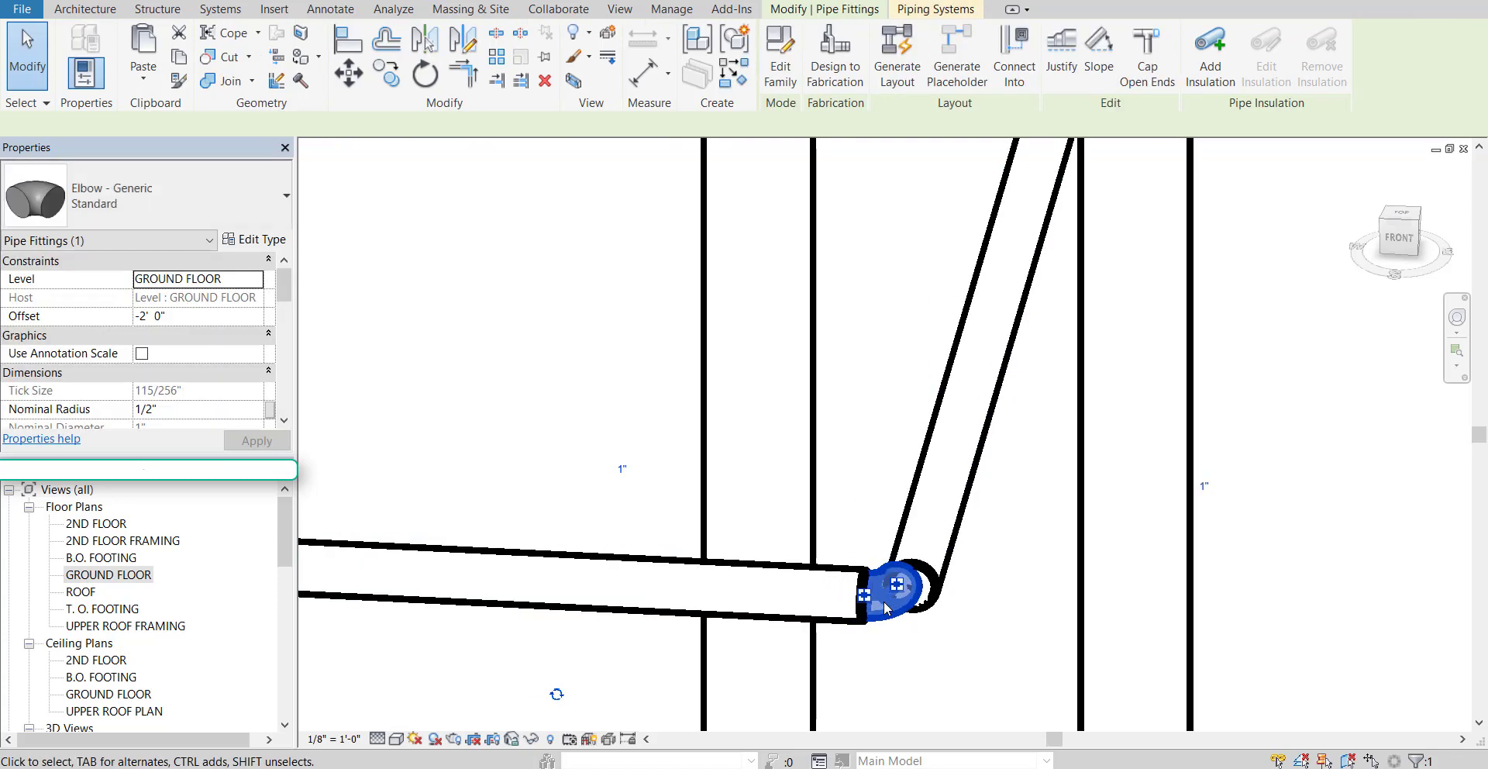
key(Right)
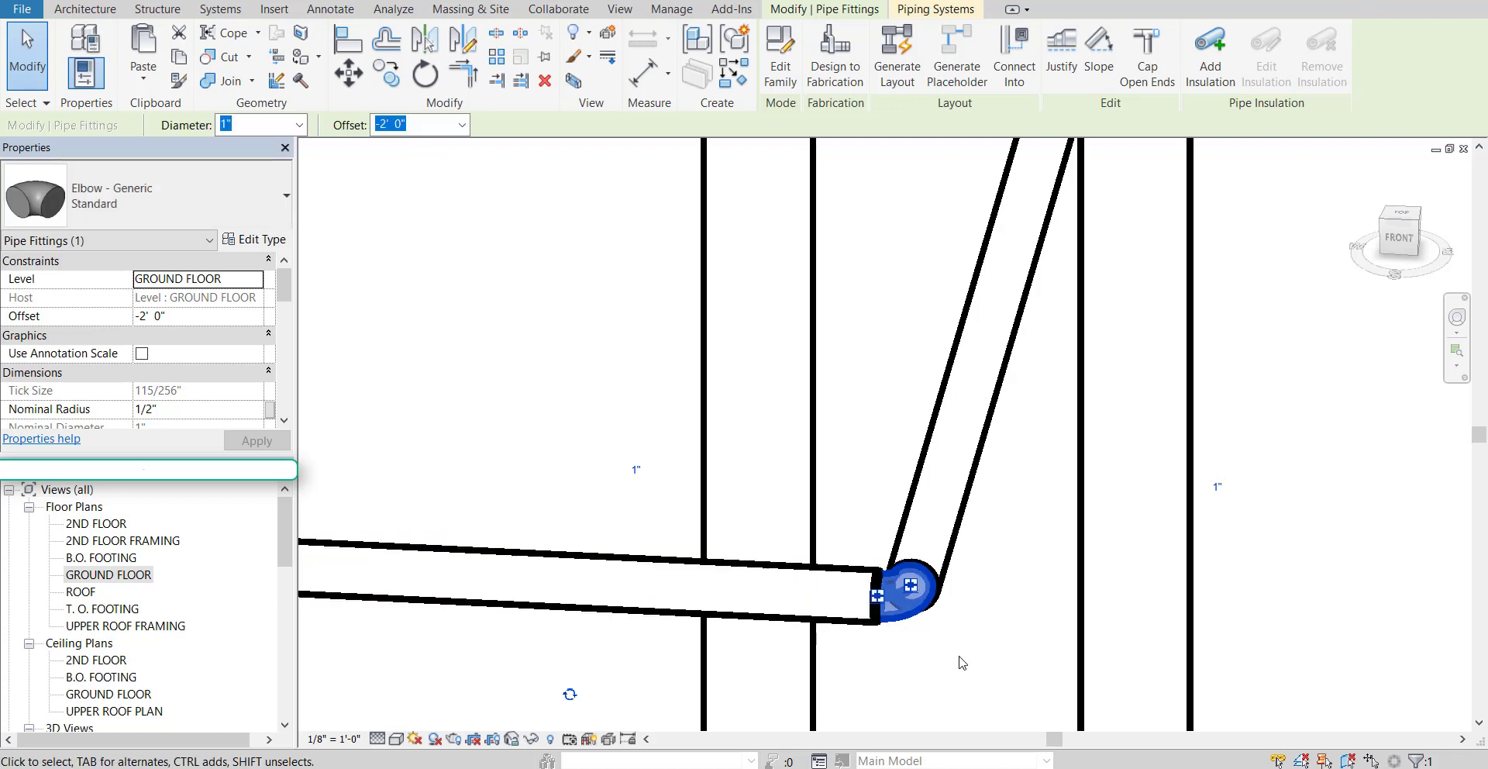
Examine the connected supply run between the water heater, toilet and sink from several angles in 3D
scroll(906, 603, down, 6)
middle_drag(1032, 648, 1105, 375)
scroll(1075, 434, up, 1)
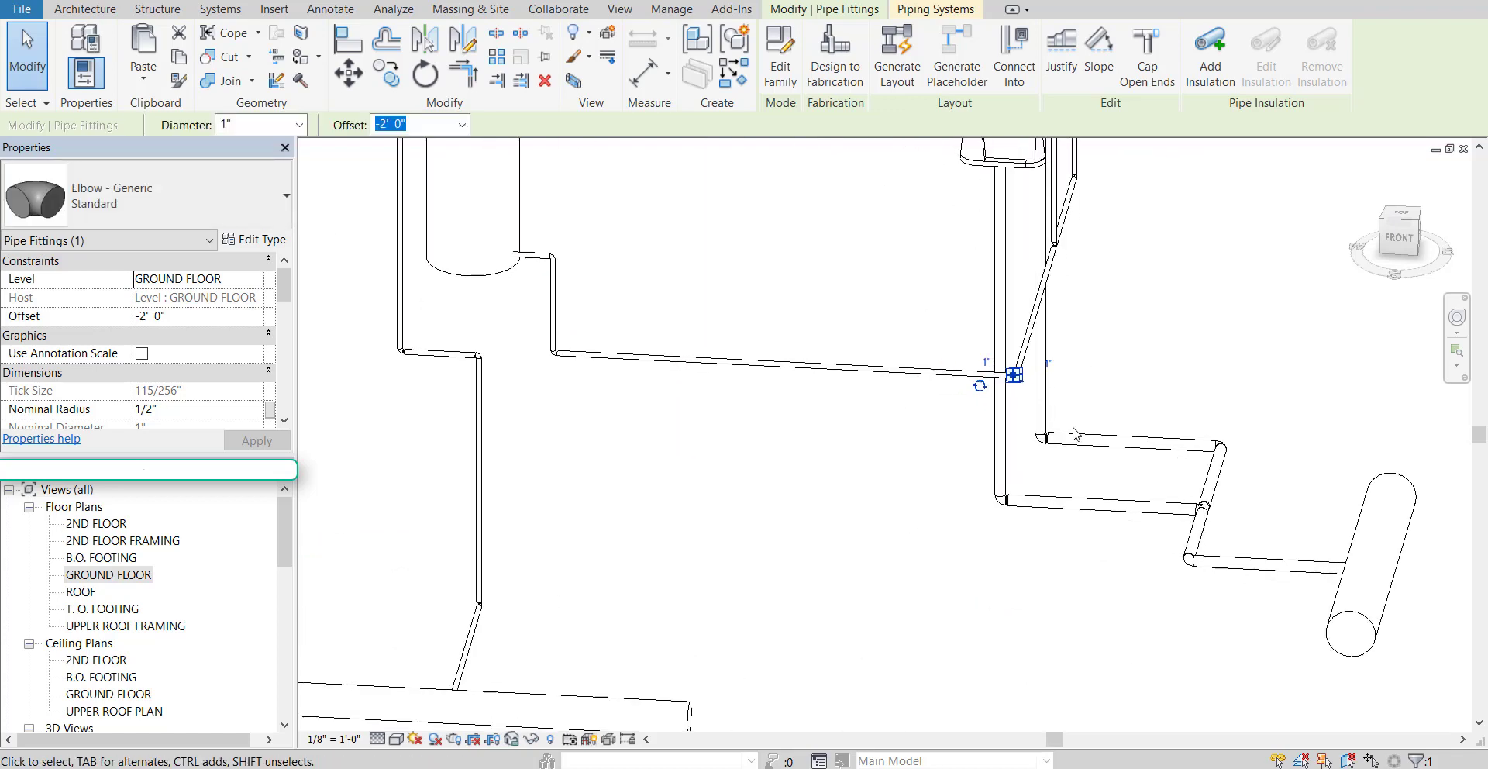
scroll(1047, 476, down, 3)
shift+middle_drag(1047, 476, 881, 470)
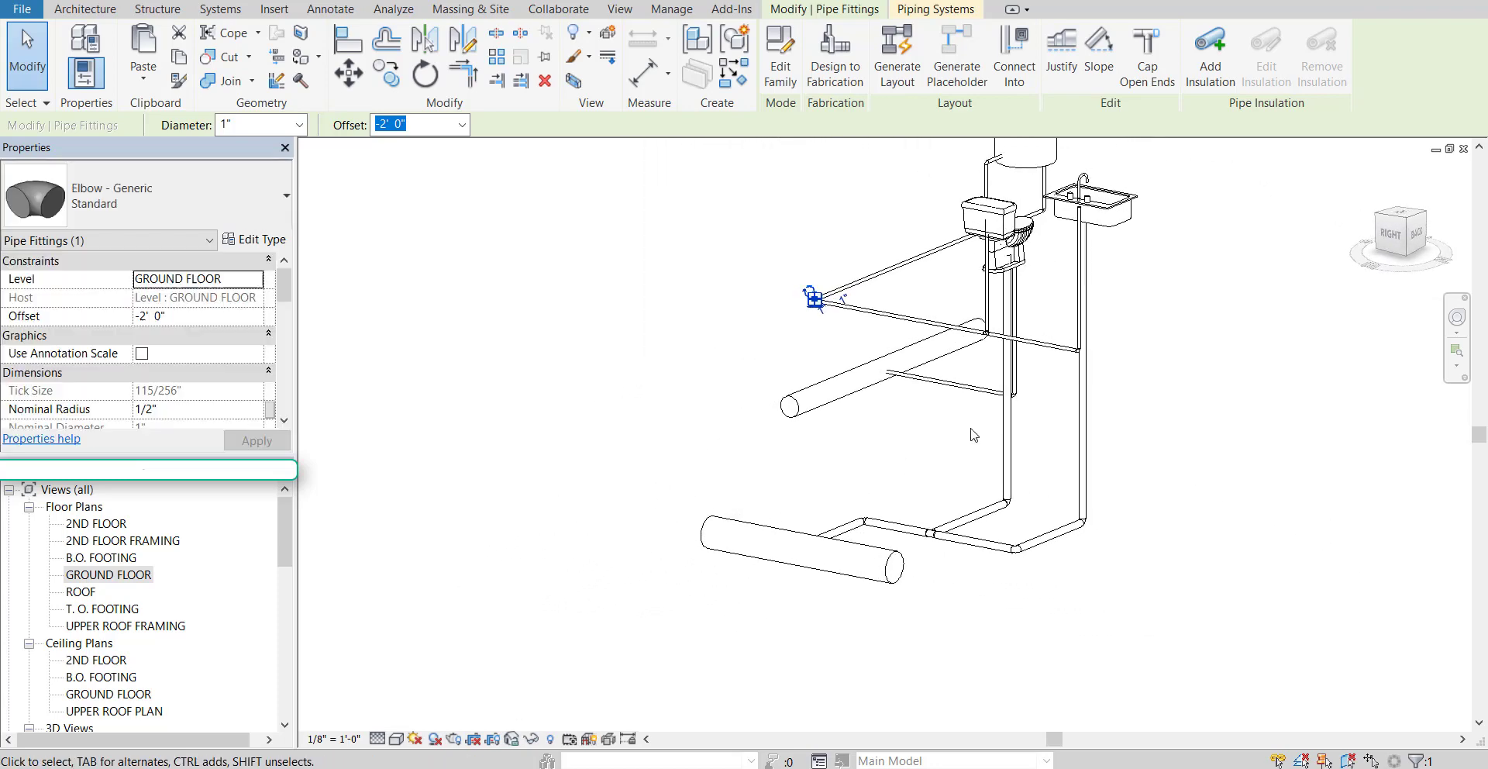
scroll(907, 399, up, 2)
scroll(906, 399, up, 2)
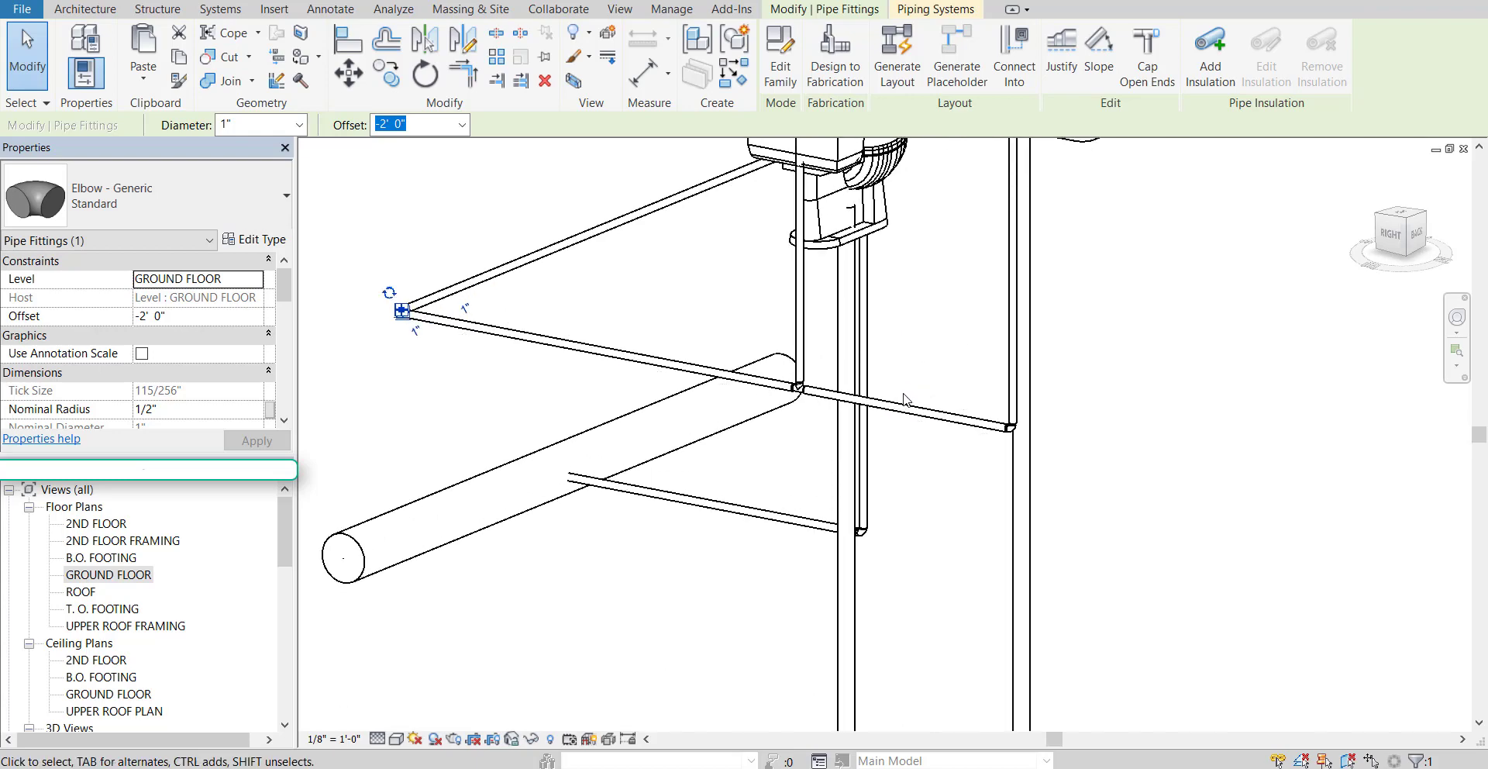
scroll(907, 399, down, 5)
shift+middle_drag(881, 439, 1126, 421)
middle_drag(687, 460, 897, 496)
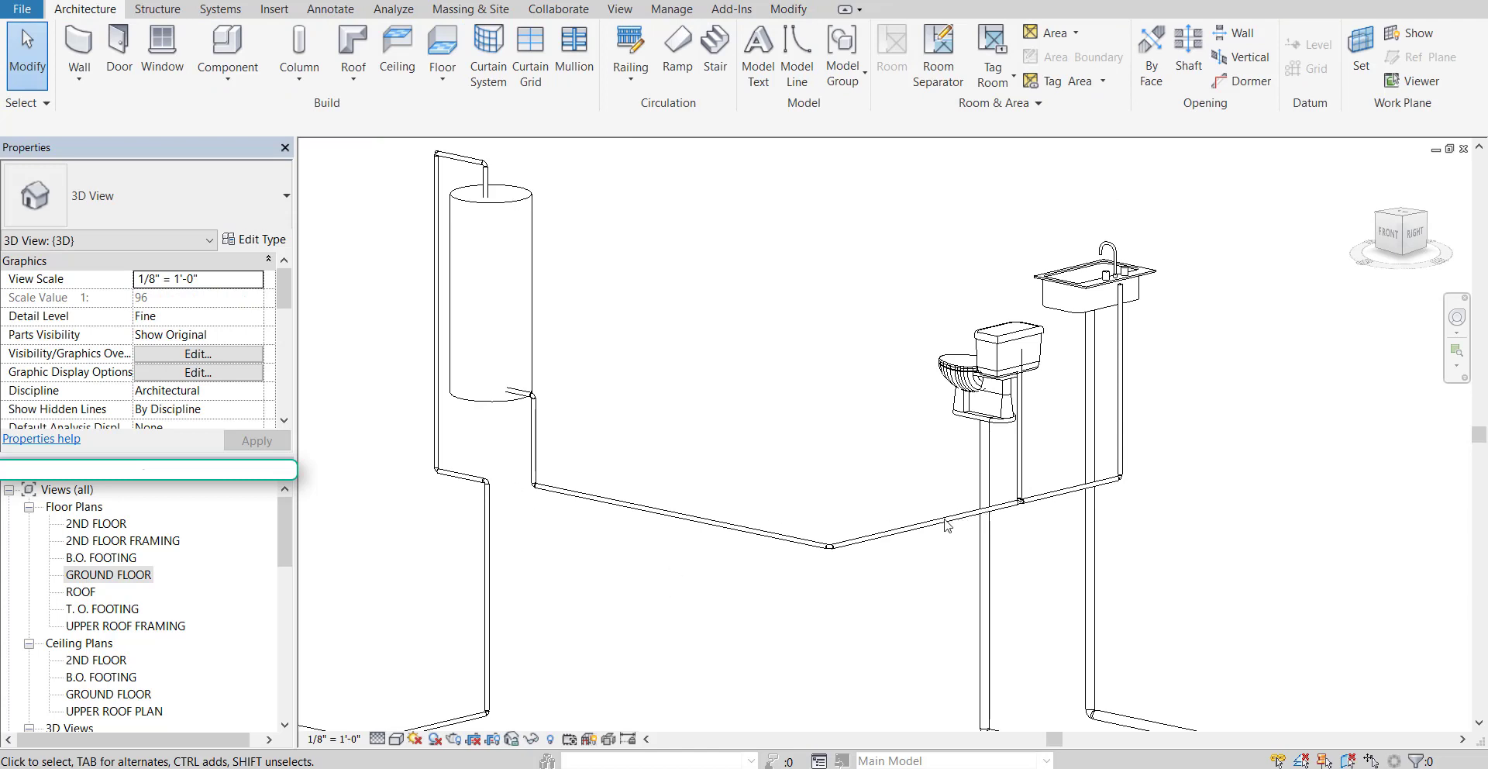
Select the sink's horizontal and vertical supply pipes together with the elbow that joins them
click(1096, 489)
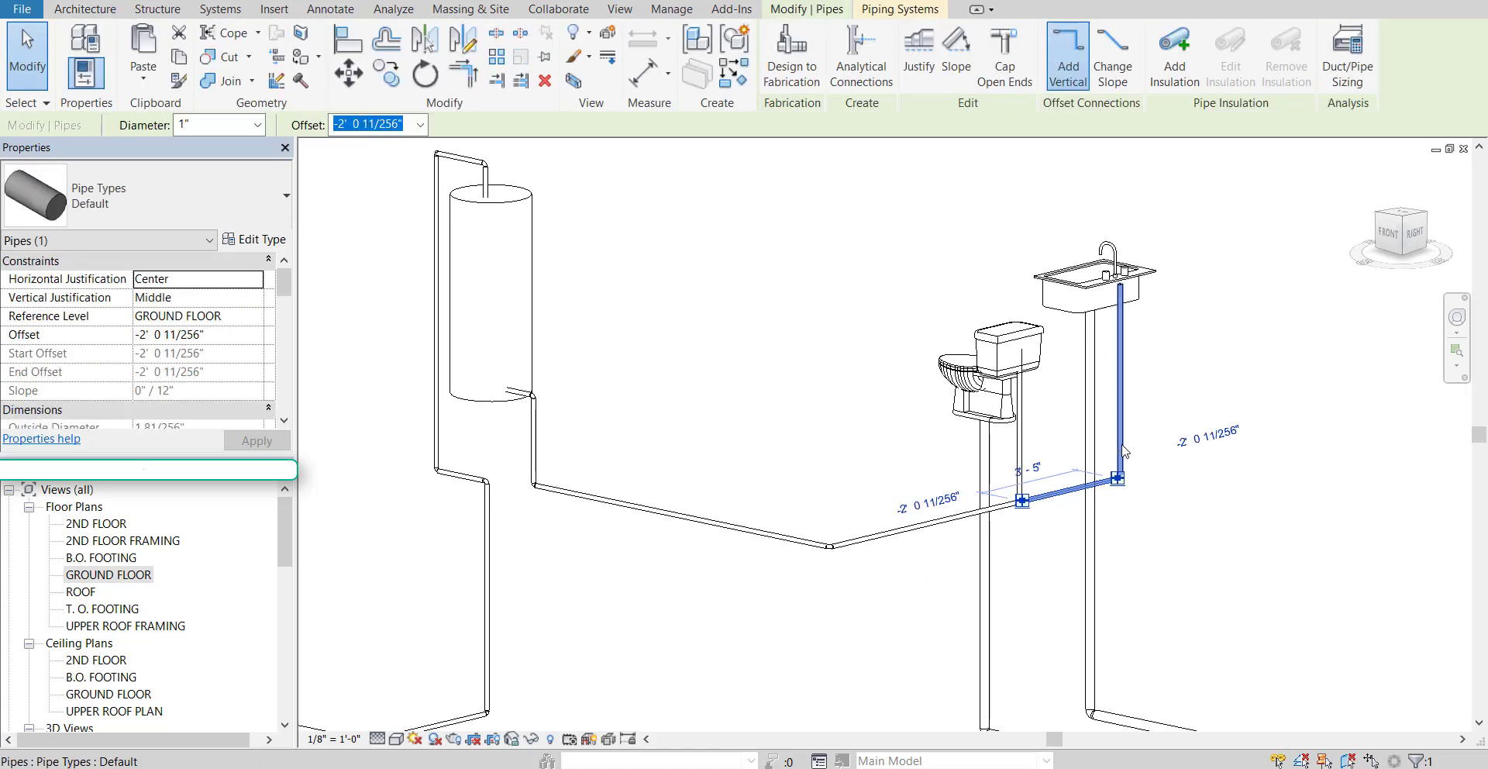
scroll(1131, 484, up, 3)
ctrl+click(1113, 457)
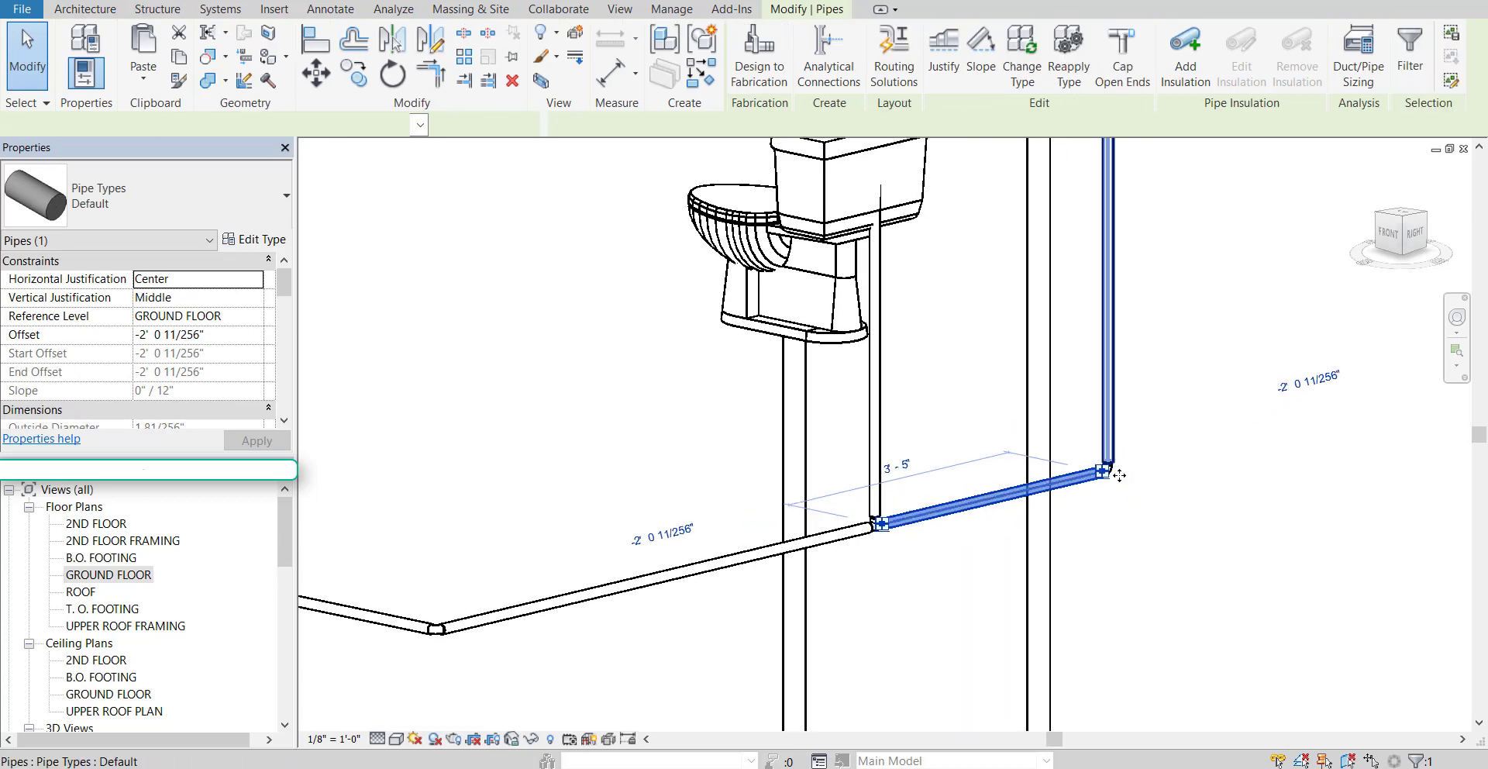
scroll(1115, 469, up, 1)
ctrl+click(1127, 496)
scroll(1119, 492, up, 1)
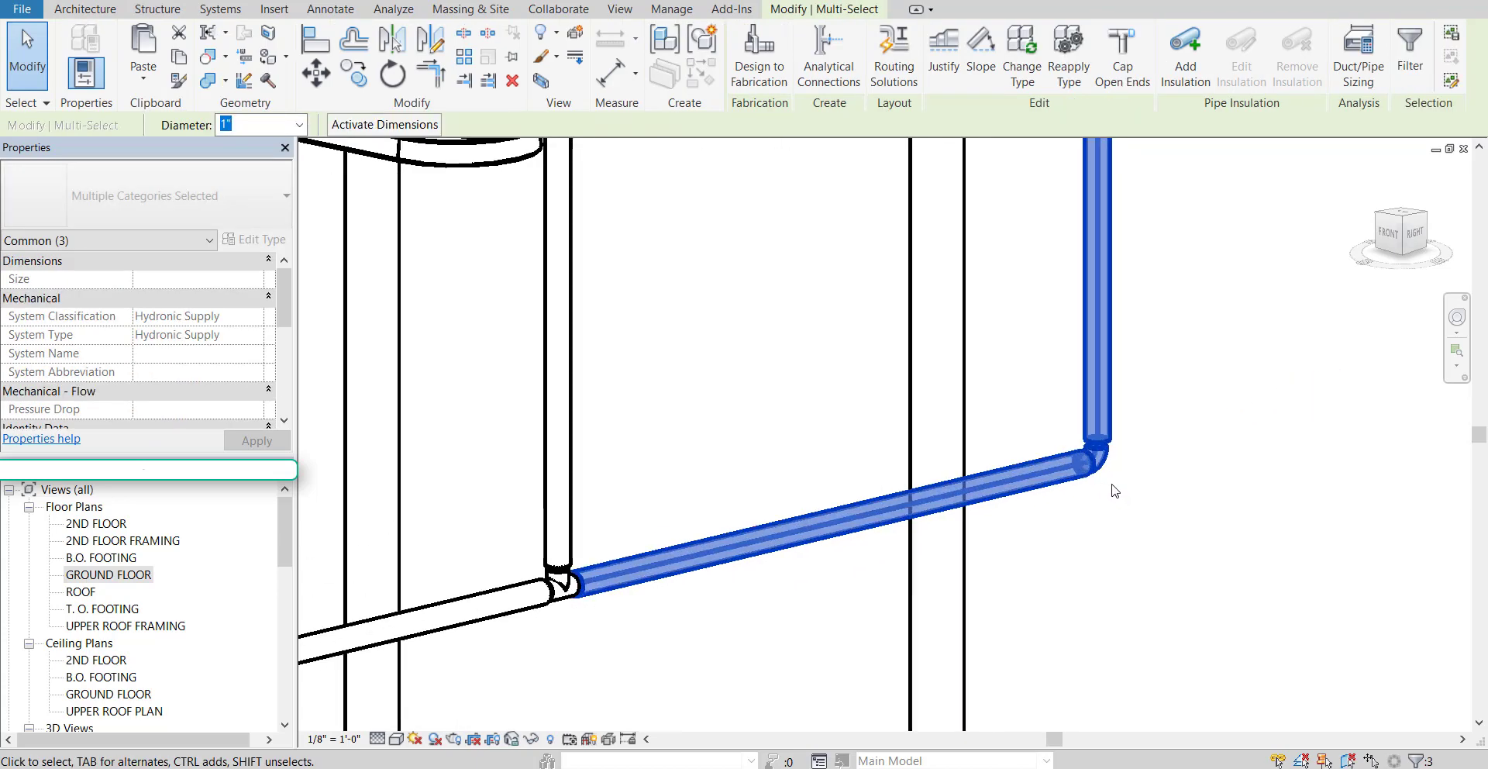
Add the toilet's vertical supply pipe, the adjoining horizontal pipe and the fitting where they meet to the selection
scroll(1108, 488, down, 4)
ctrl+click(911, 488)
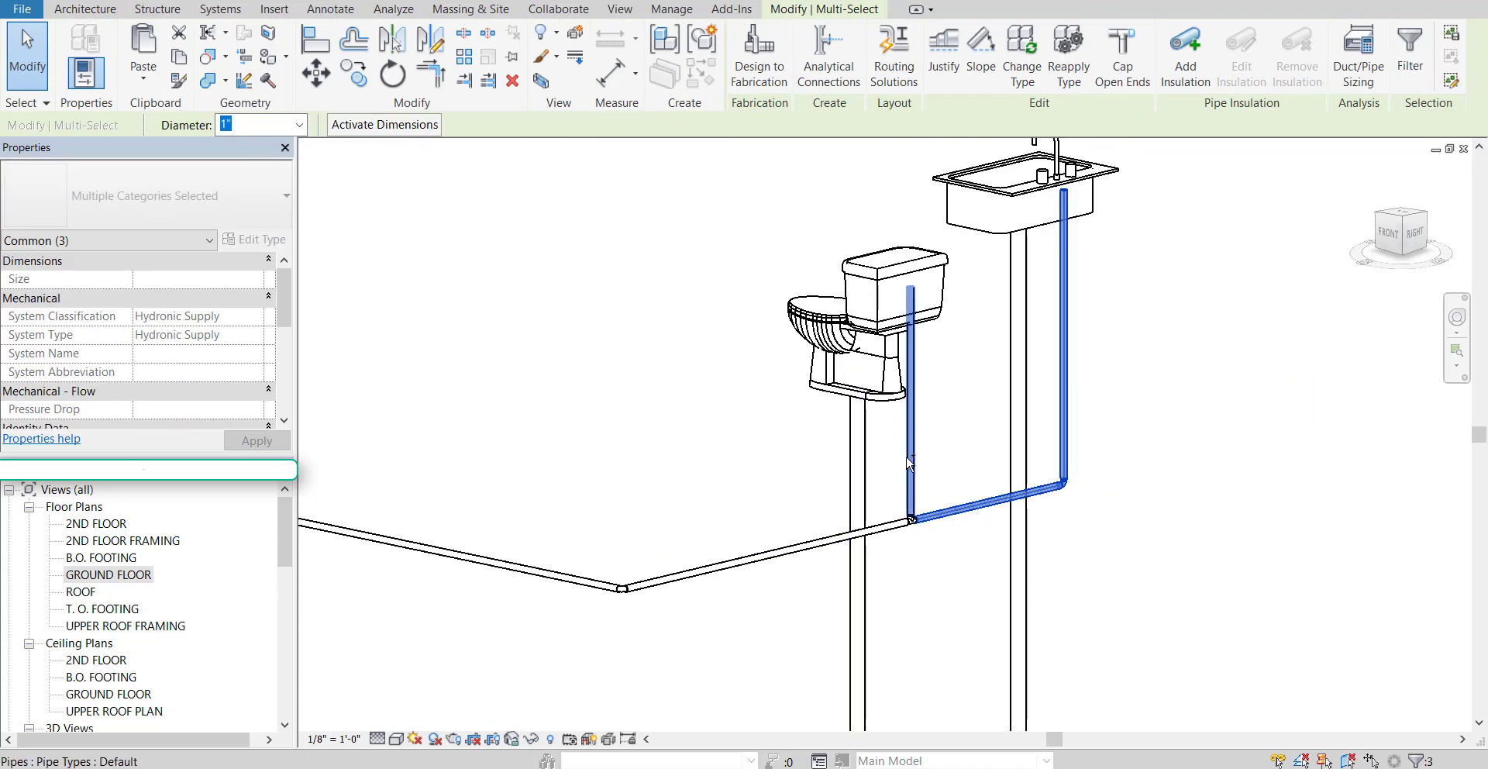
ctrl+click(854, 536)
ctrl+click(868, 542)
scroll(911, 509, up, 3)
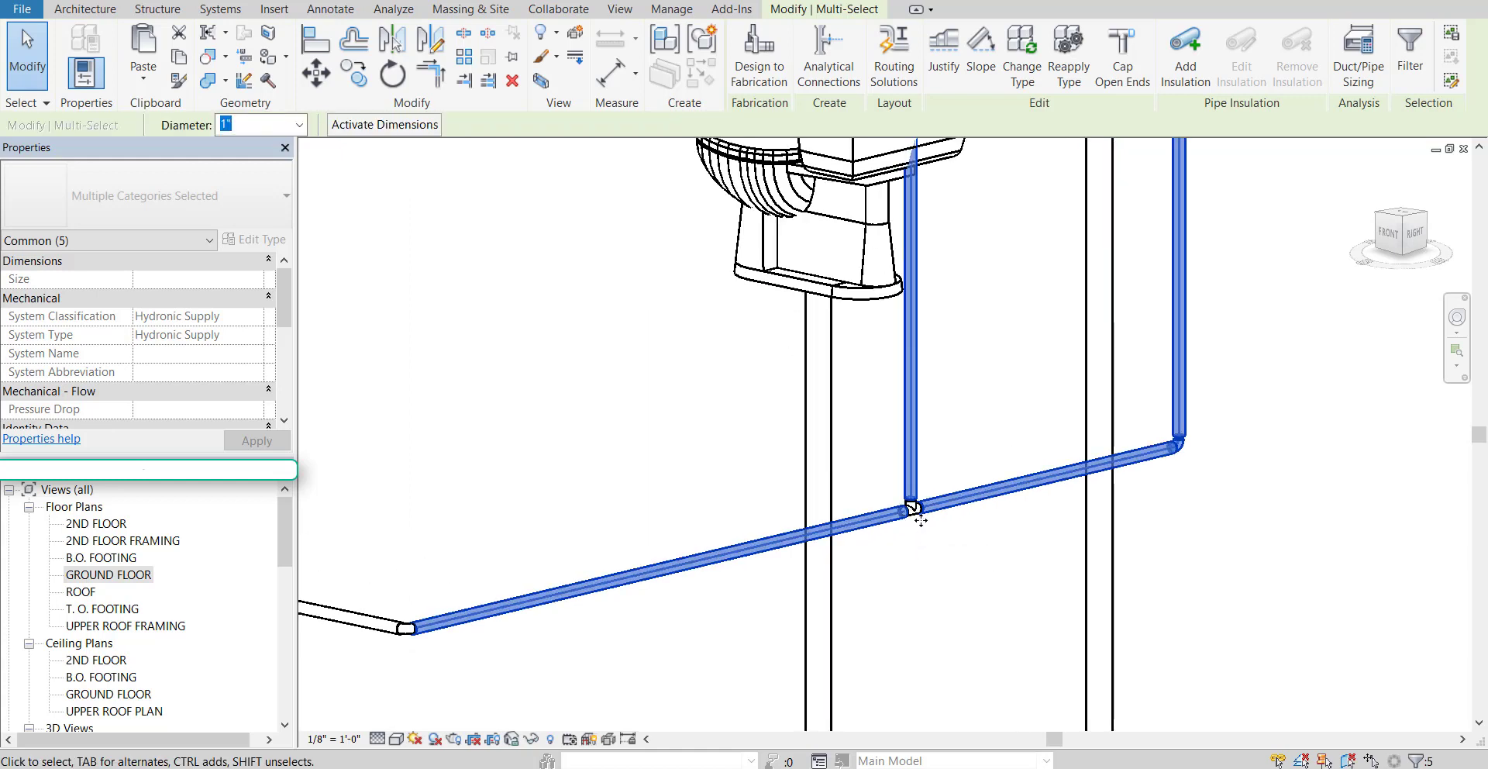
scroll(912, 508, up, 3)
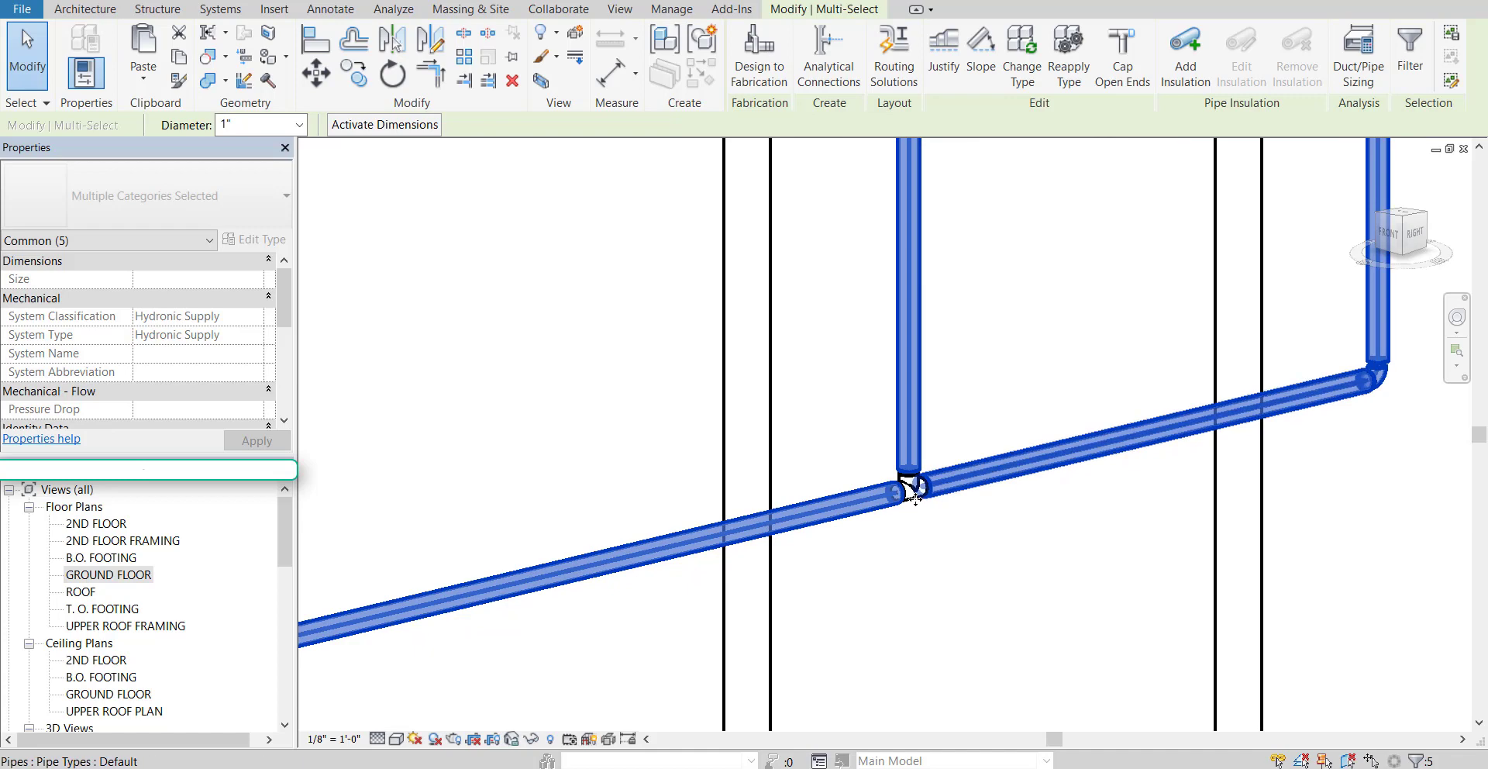
ctrl+click(912, 510)
scroll(685, 583, down, 5)
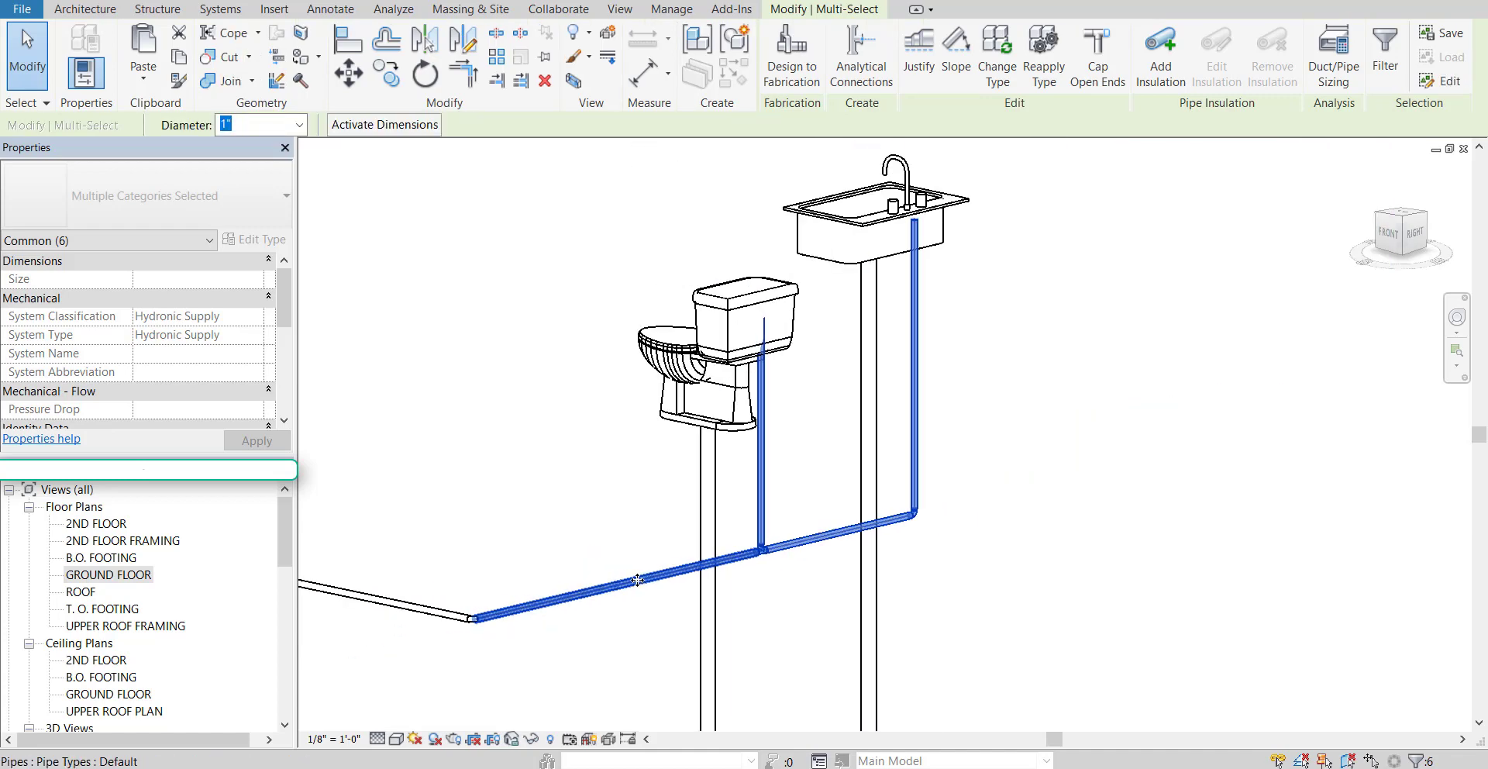
Add the long horizontal pipe from the water heater and the corner elbow joining it to the fixture run to the selection
middle_drag(598, 561, 1050, 521)
scroll(911, 604, up, 2)
ctrl+click(924, 573)
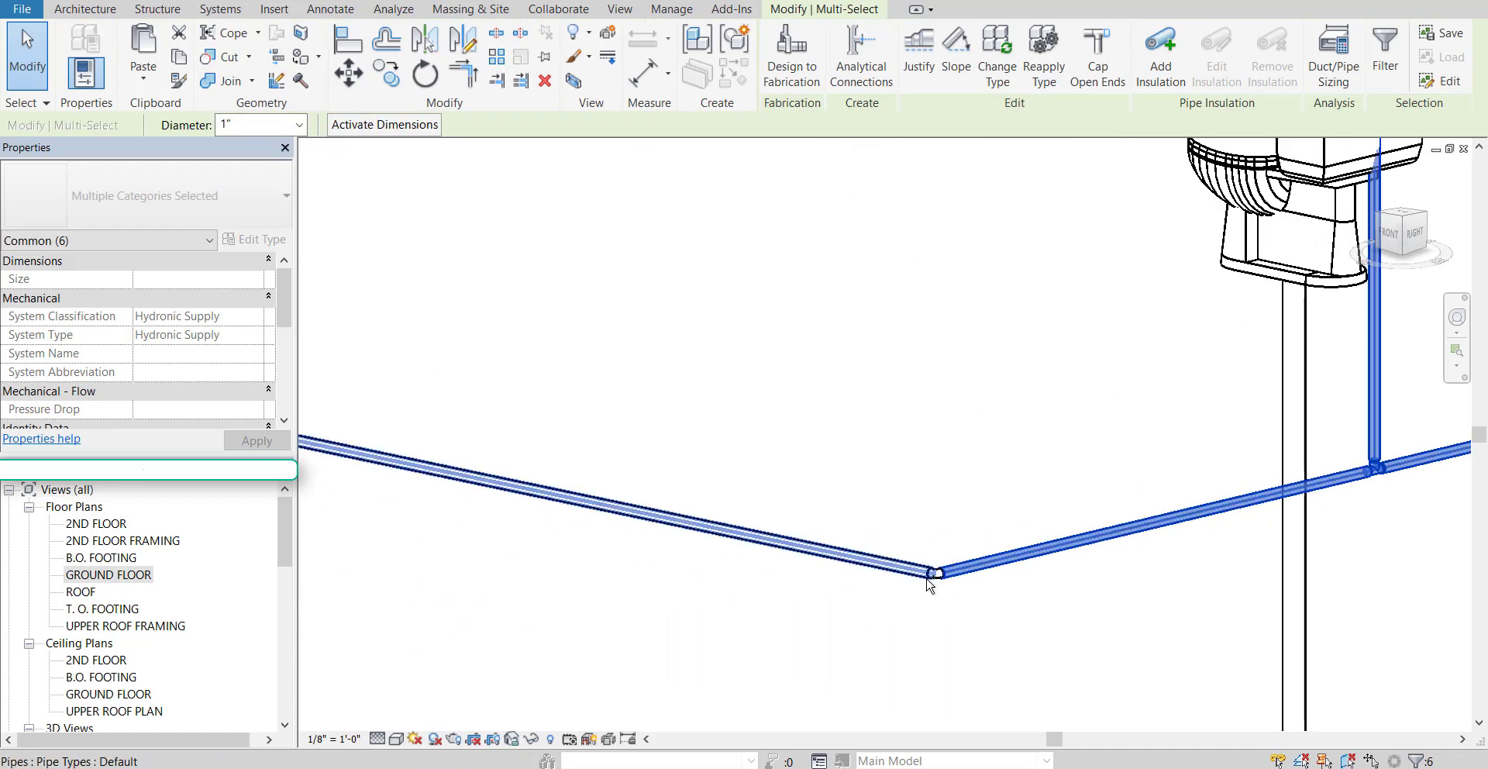
scroll(931, 580, up, 2)
scroll(931, 580, up, 2)
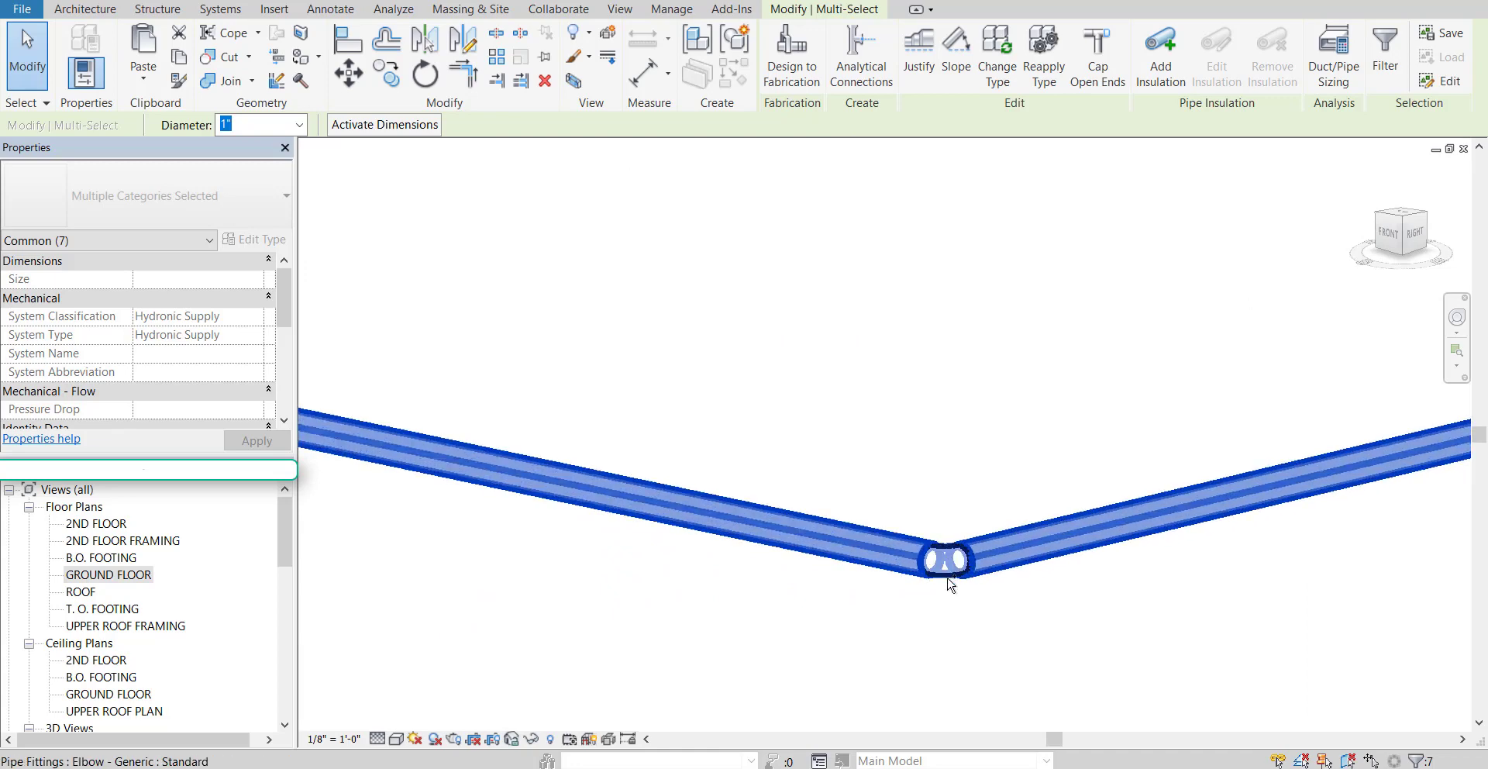
scroll(893, 607, down, 5)
middle_drag(626, 567, 913, 589)
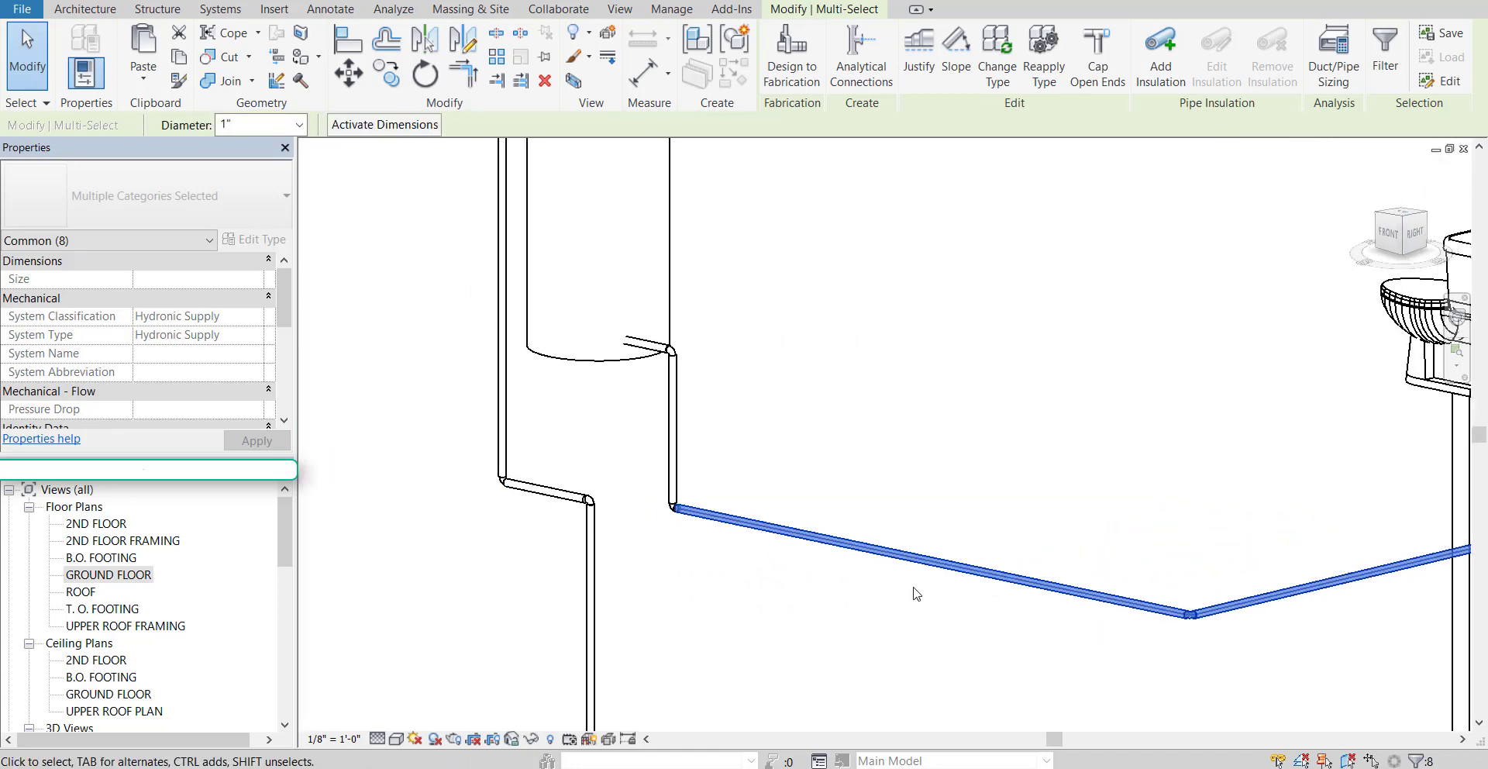
Add the water heater's vertical outlet pipe, its lower and upper elbows and the short outlet pipe to the selection
scroll(748, 527, up, 3)
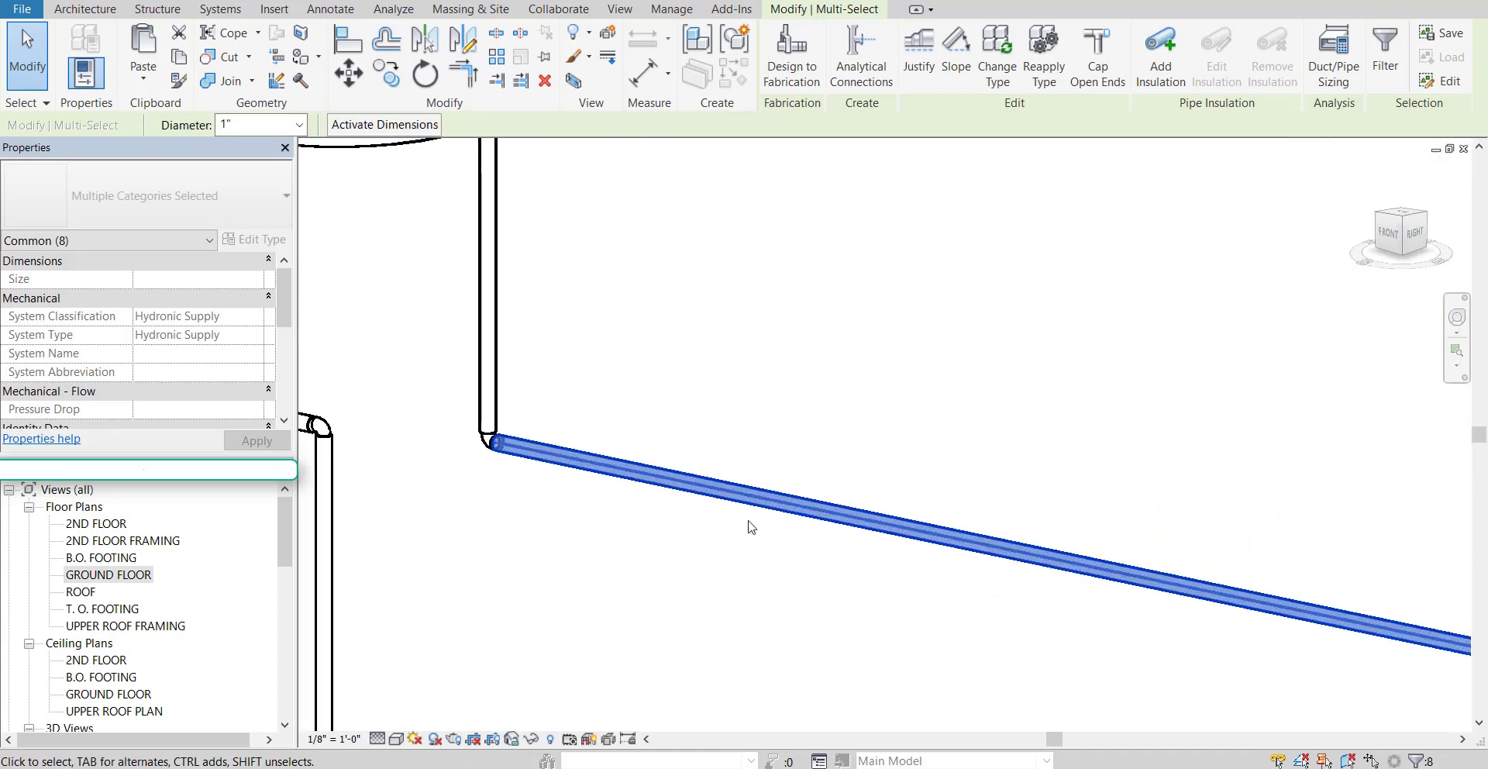
ctrl+click(481, 439)
ctrl+click(487, 442)
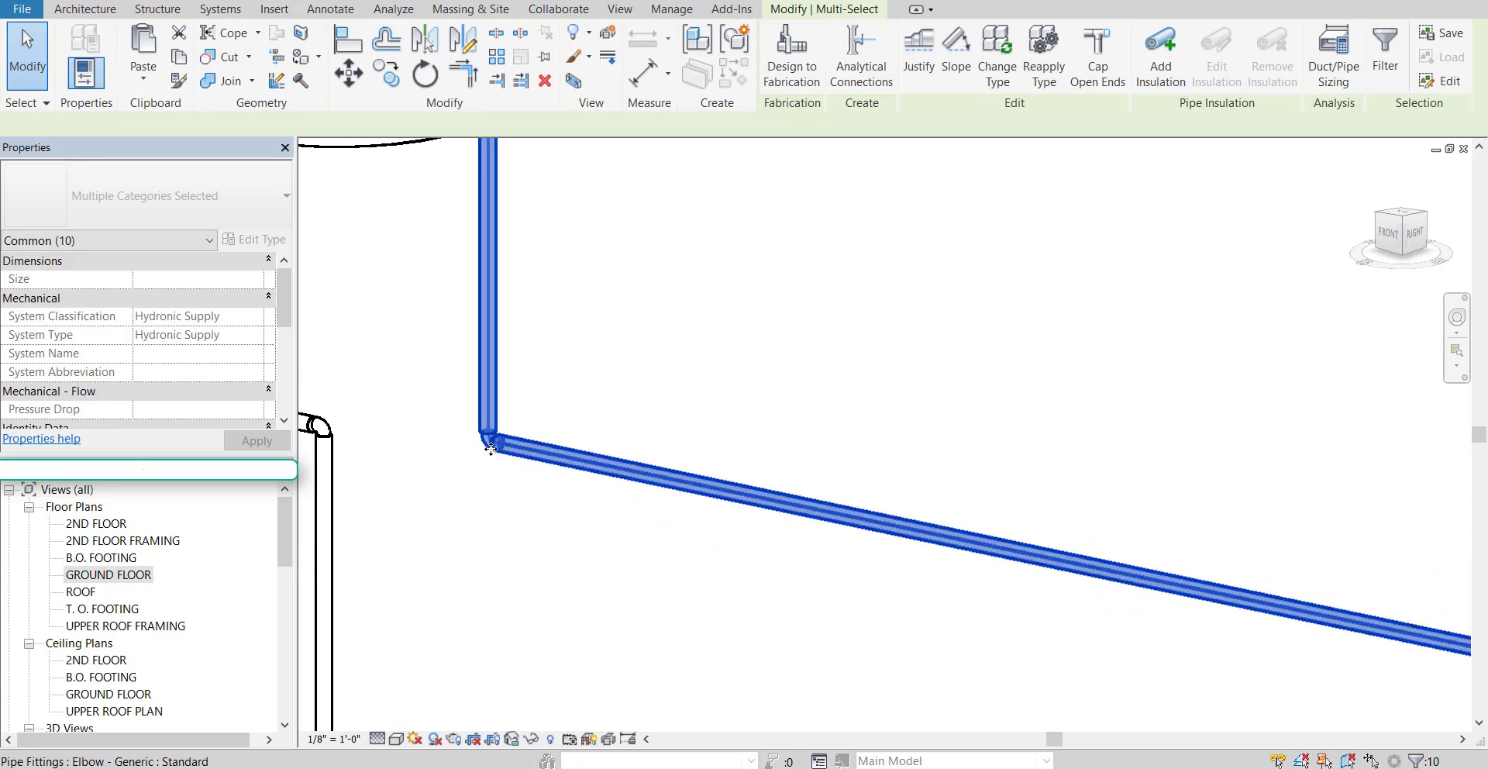
scroll(543, 409, down, 3)
middle_drag(583, 392, 638, 528)
scroll(655, 515, up, 4)
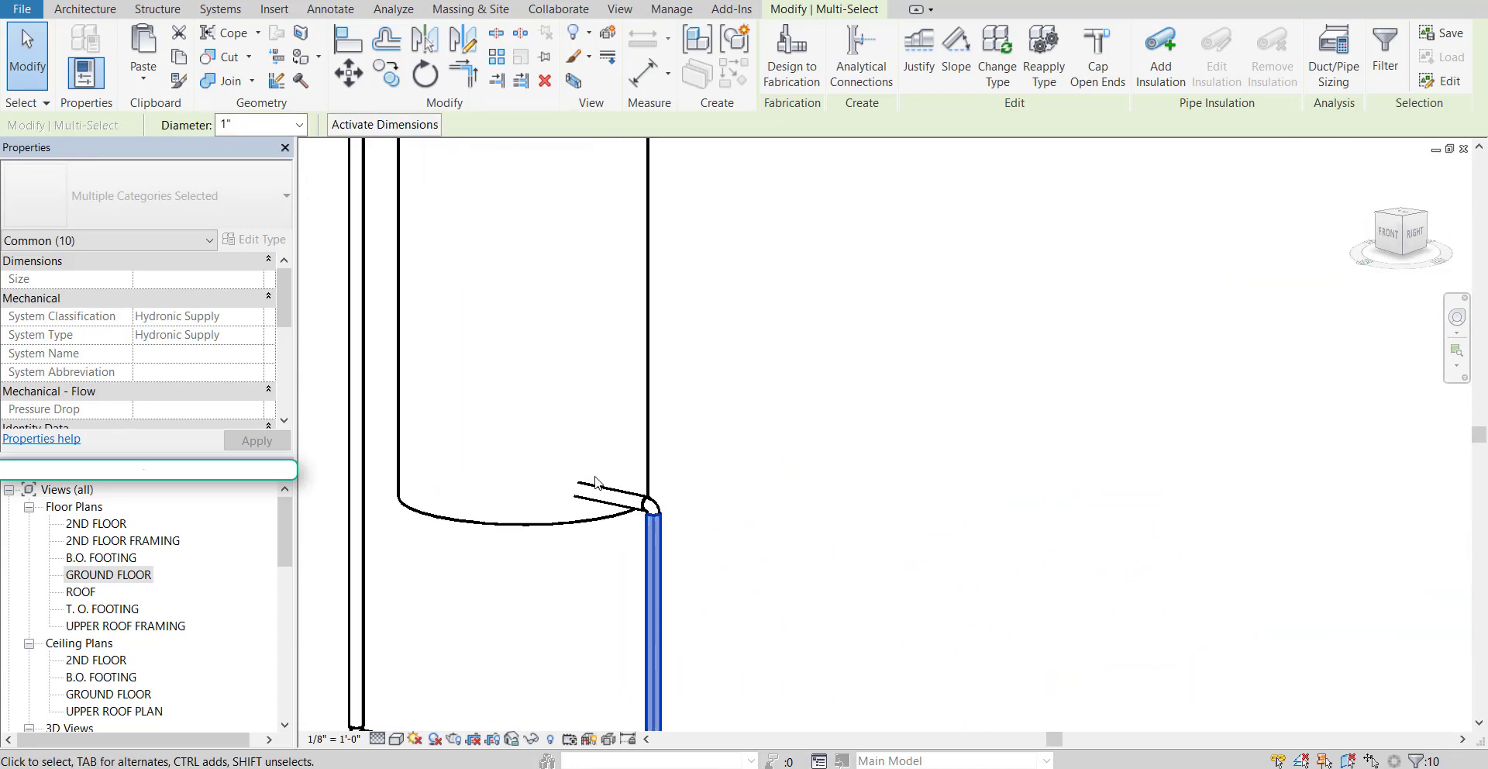
ctrl+click(643, 504)
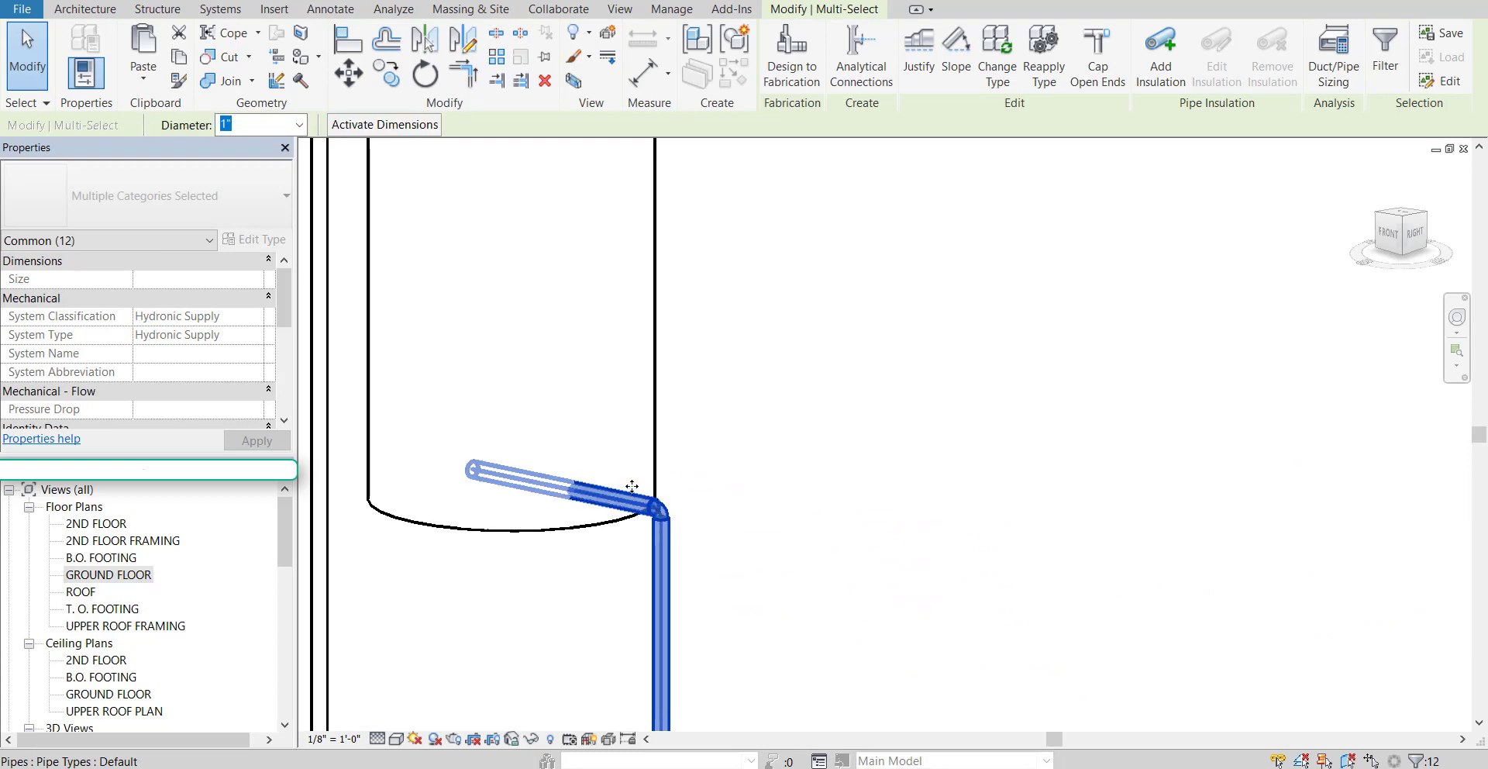
scroll(729, 544, down, 4)
middle_drag(729, 544, 482, 431)
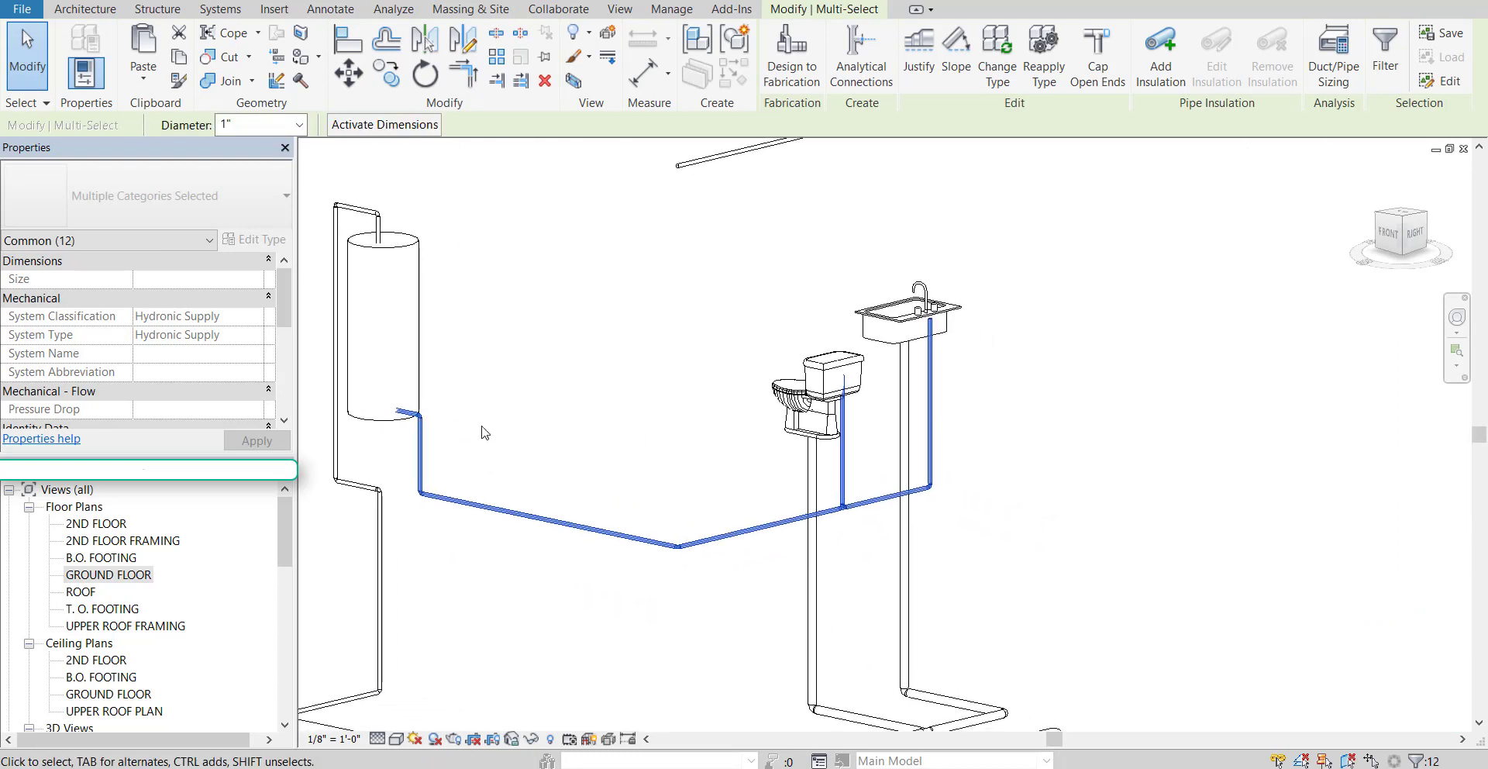
scroll(727, 448, up, 1)
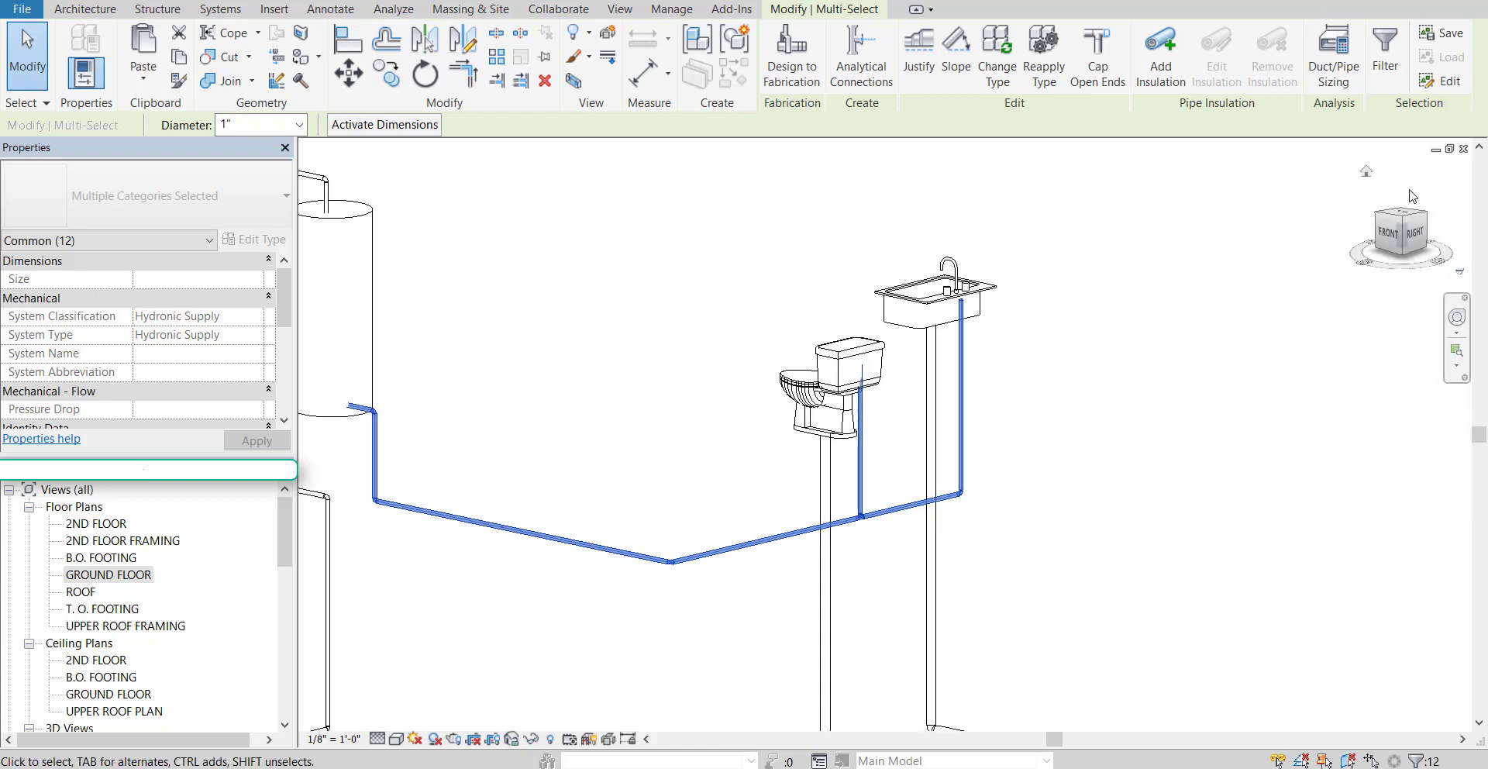
Switch the 3D view to the Top orientation and dismiss the save reminder without saving the project
click(1406, 218)
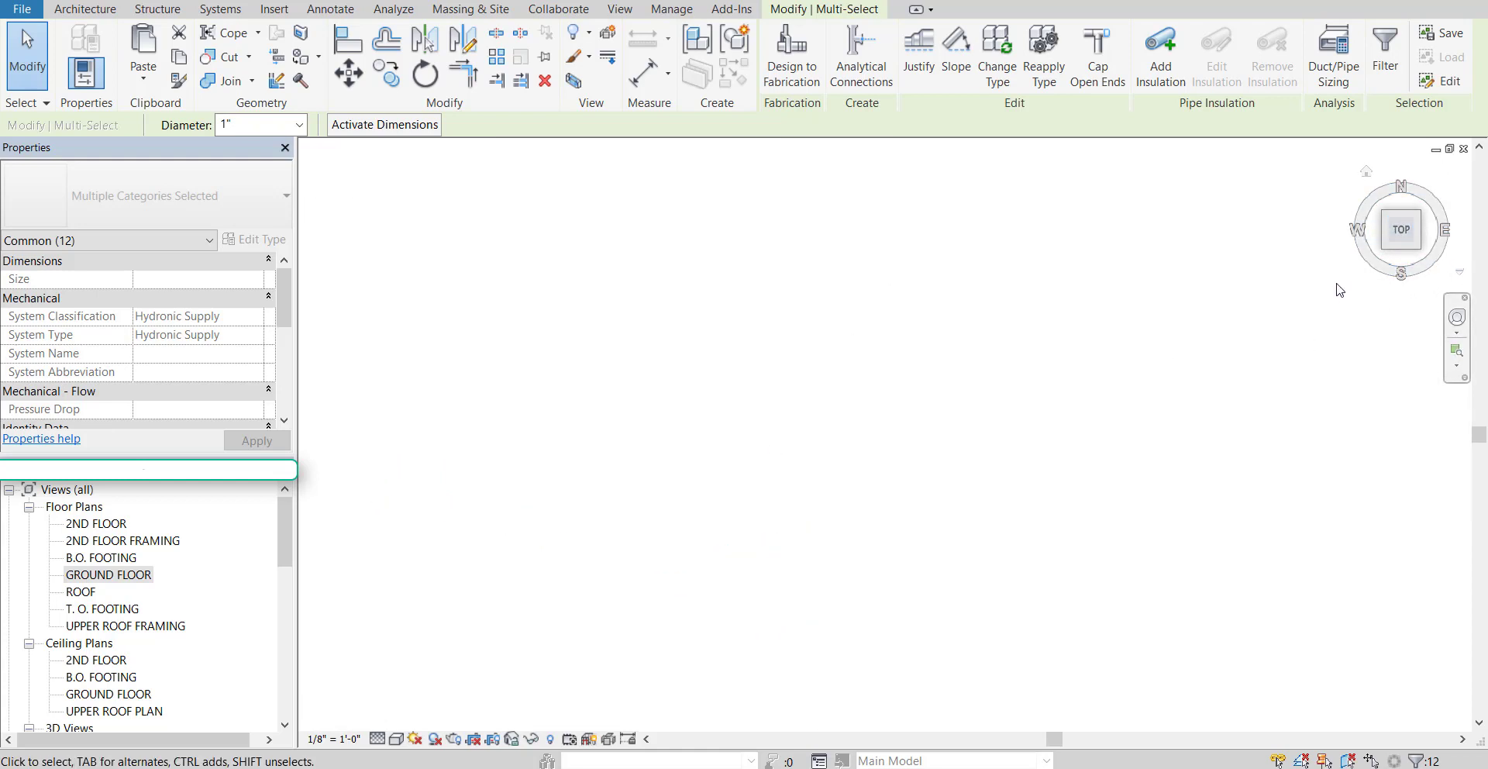
scroll(930, 593, up, 1)
scroll(952, 506, up, 1)
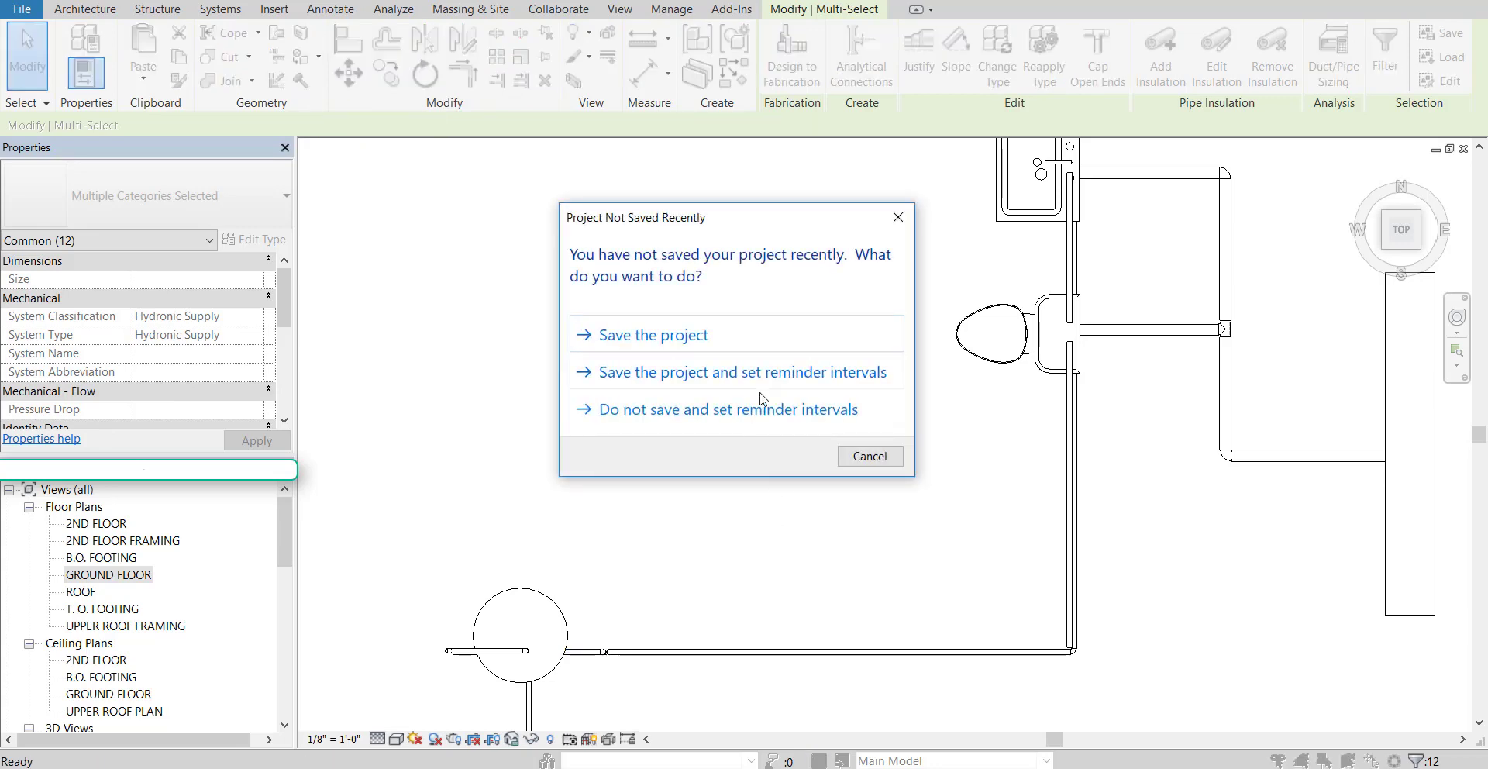
click(760, 409)
Place a pasted copy of the selected supply run about 11' - 2" horizontally from the original in the top view
click(969, 639)
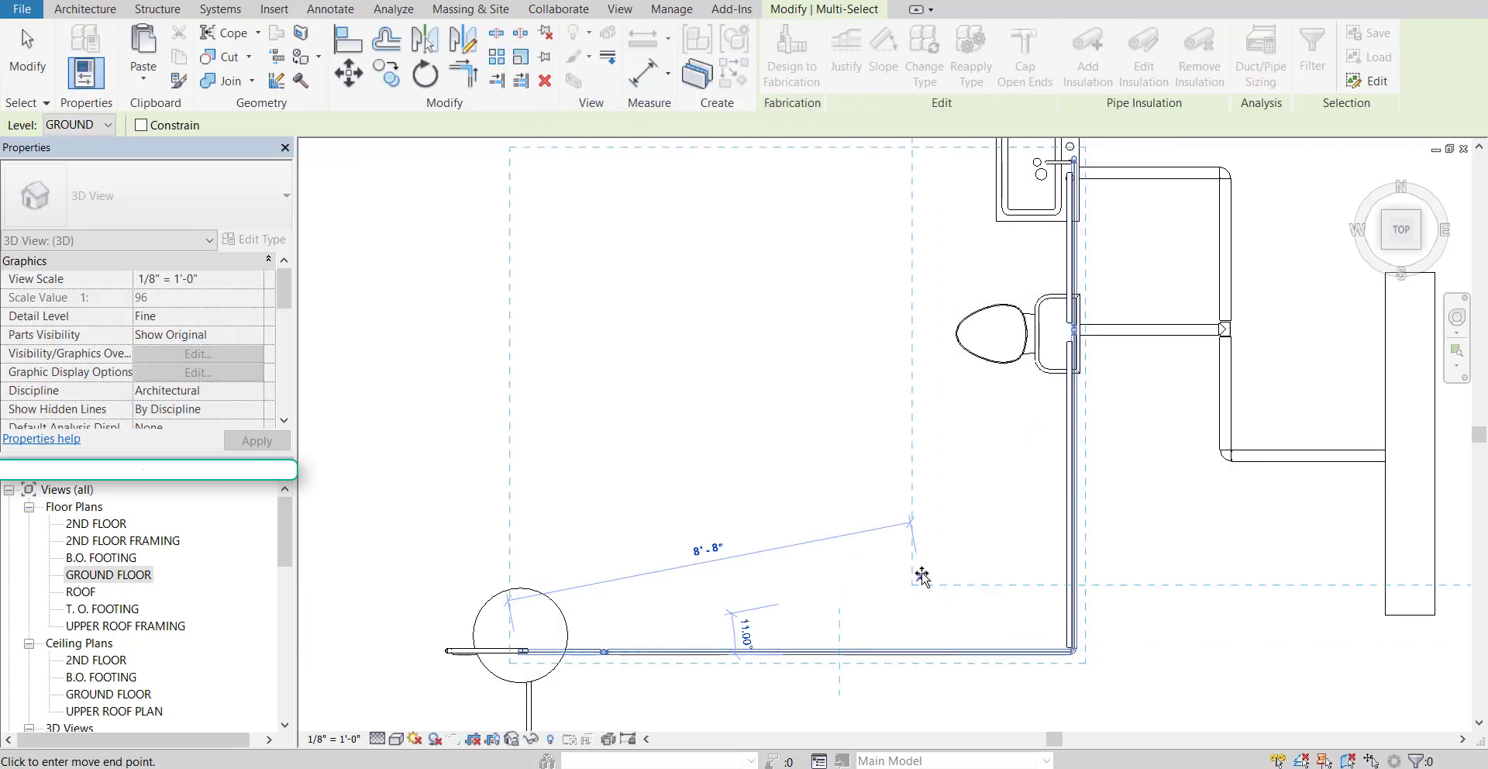
middle_drag(1004, 642, 843, 550)
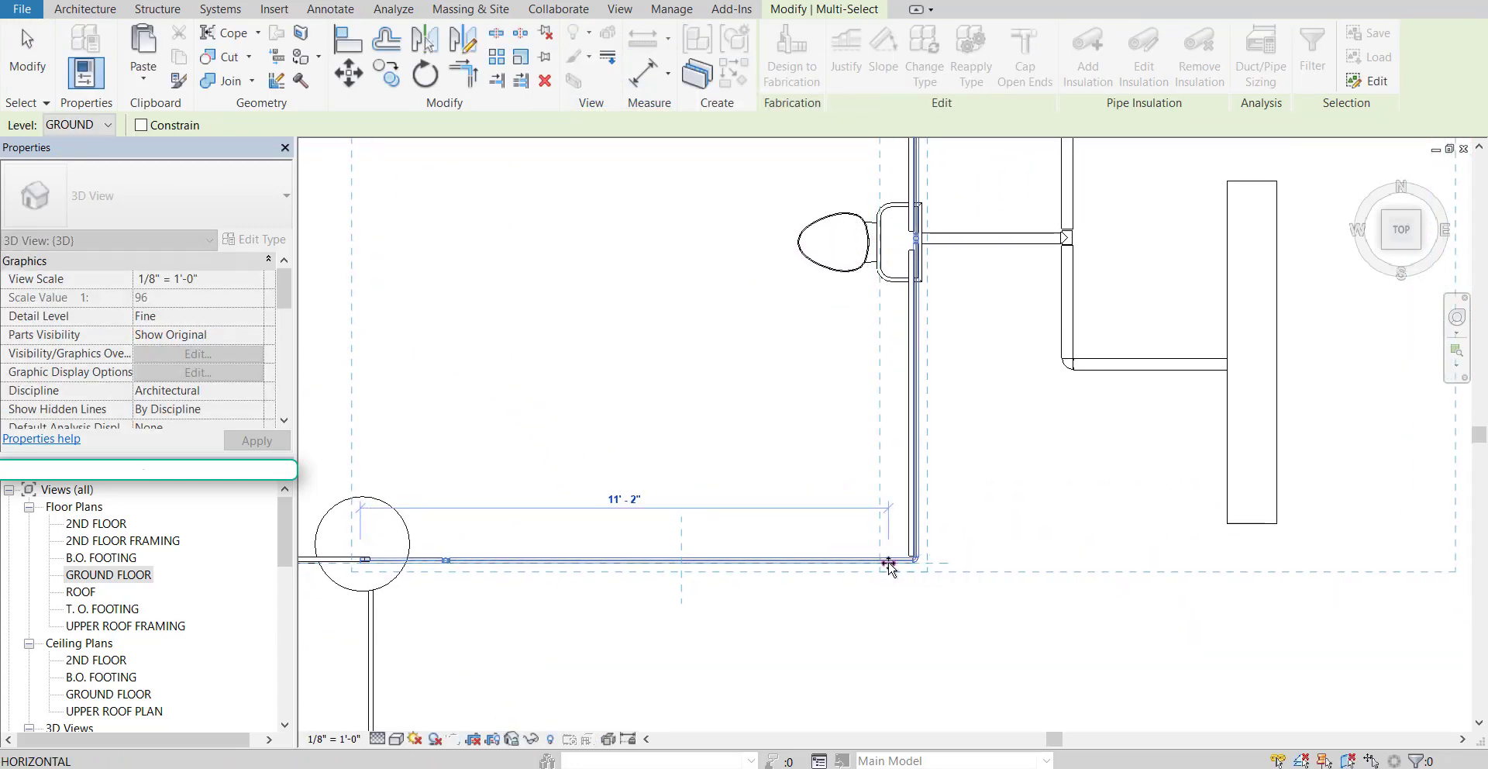
click(889, 567)
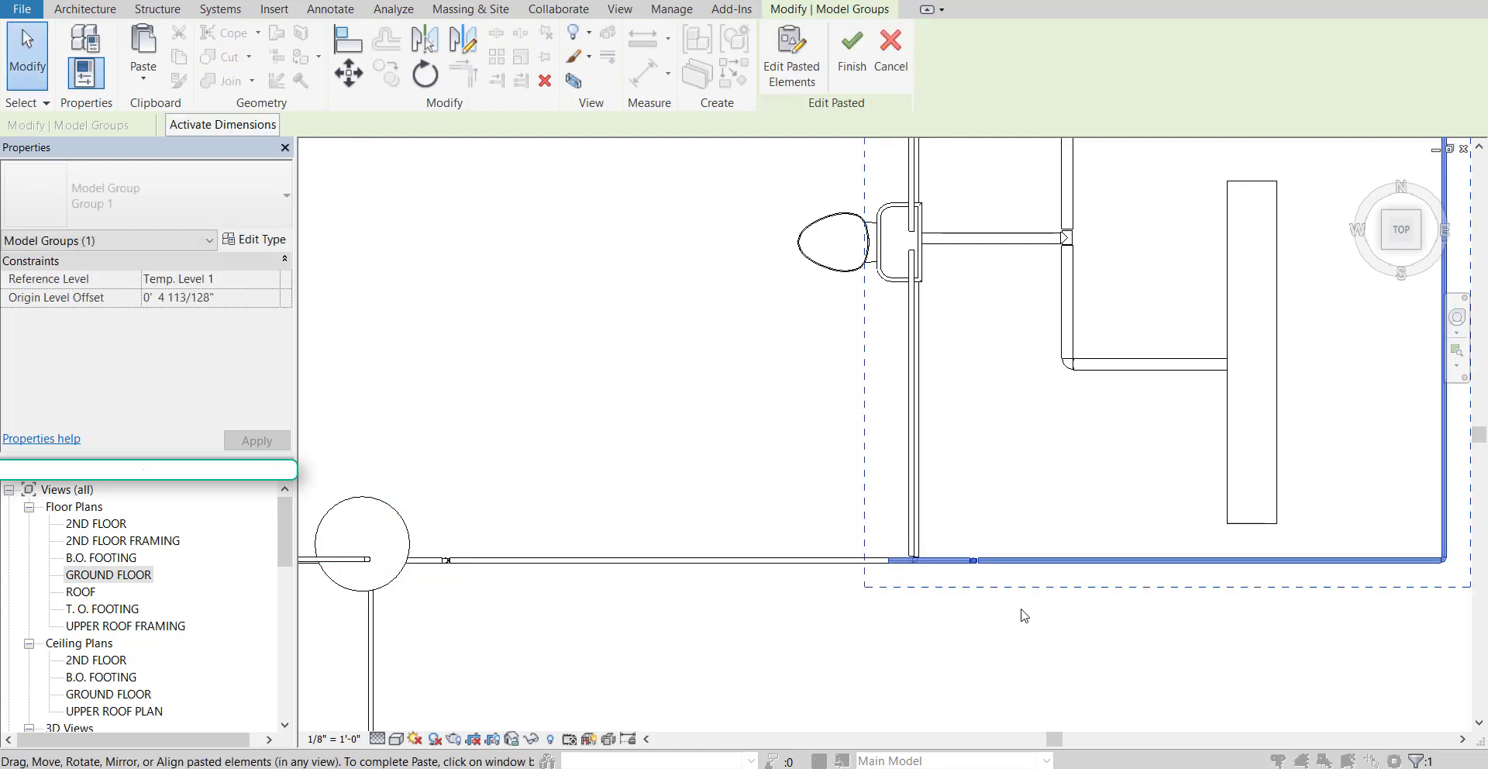
Nudge the pasted supply run toward the water heater until its fixture leg lies just outside the original leg
key(Left)
key(Left)
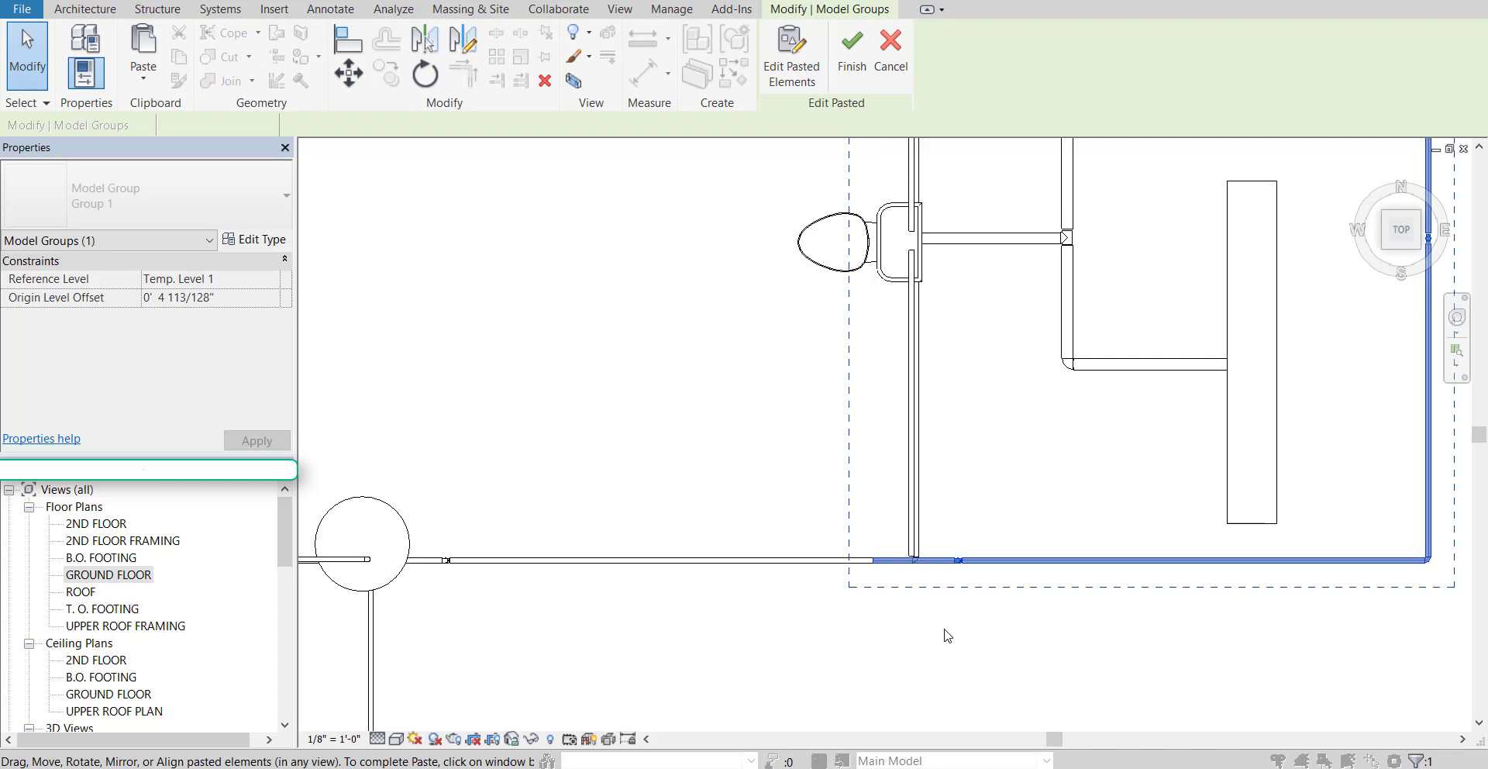
key(shift+Left)
key(Left)
key(Left)
key(Left)
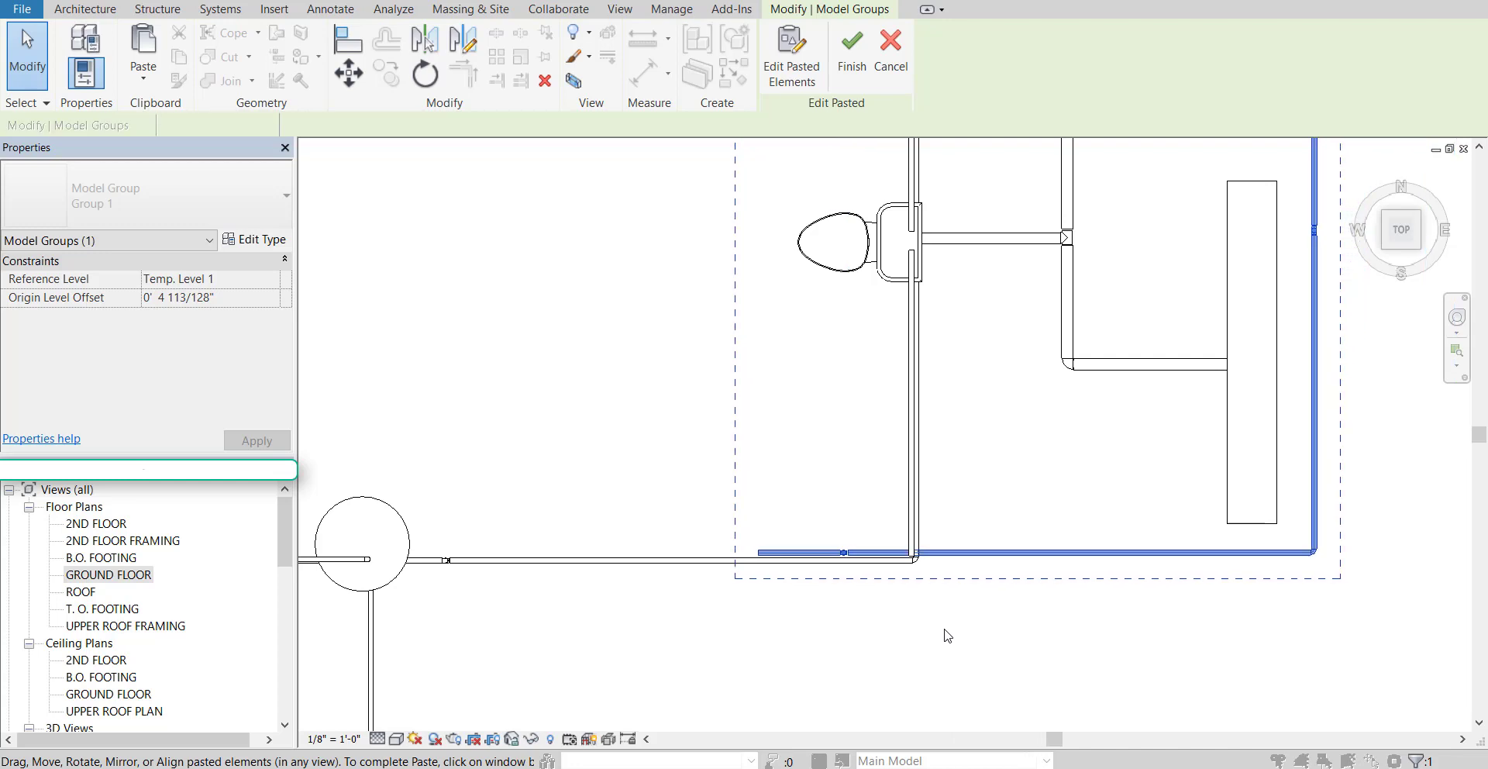
key(shift+Left)
key(Left)
key(Left)
key(Left)
key(Left)
key(Left)
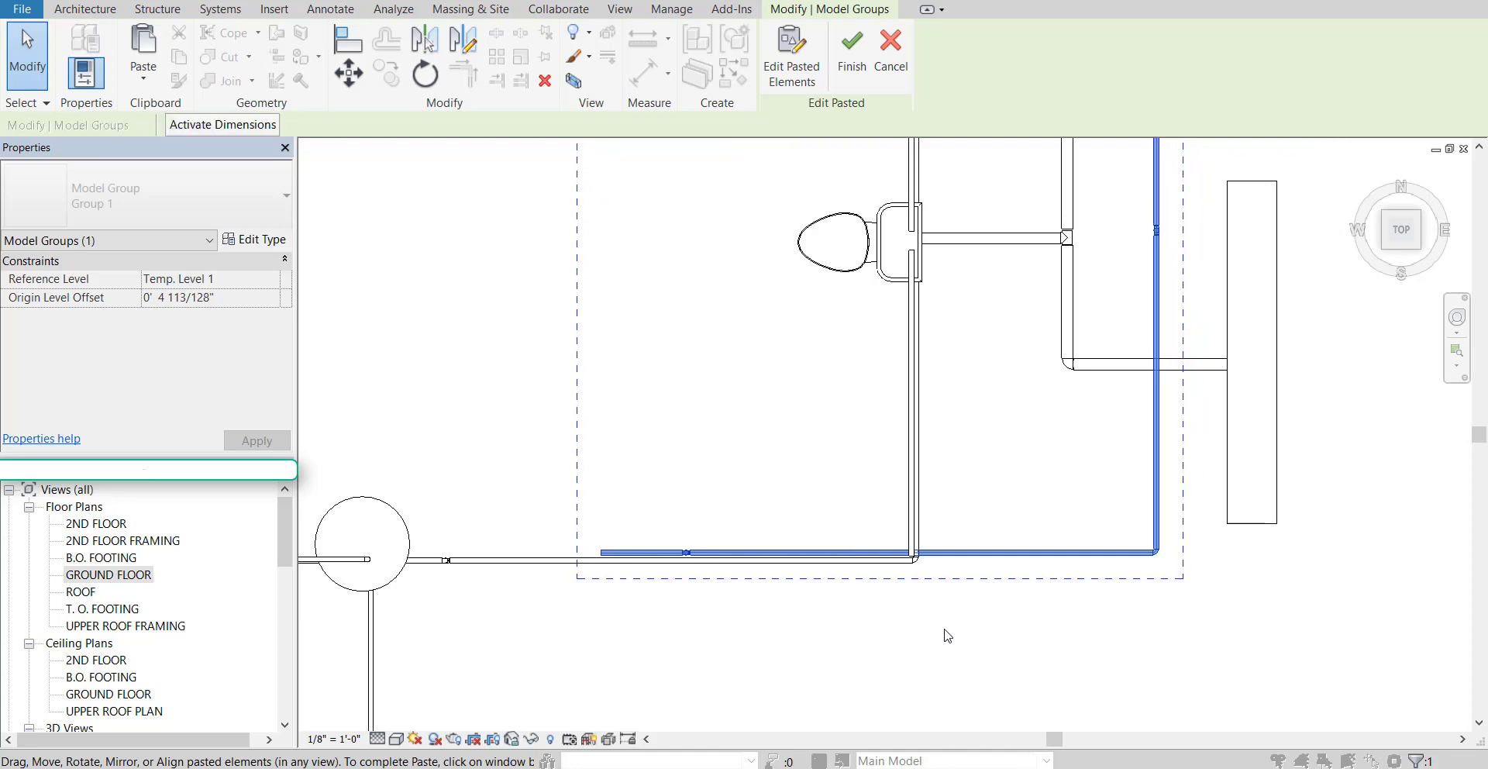
key(Left)
key(Left)
key(Left)
key(Left)
key(Left)
key(Left)
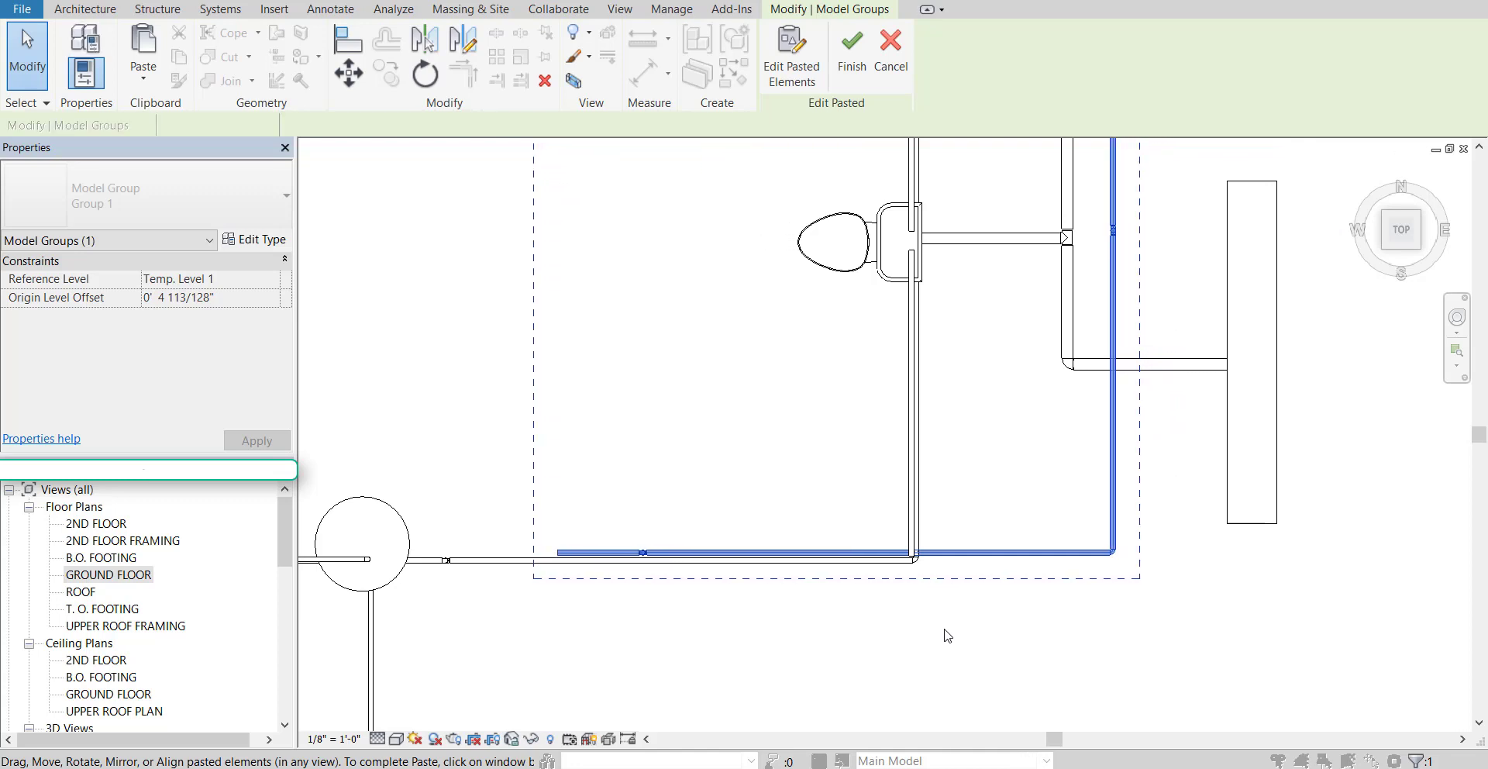
key(Left)
key(Left)
key(Left)
key(Left)
key(Left)
key(Left)
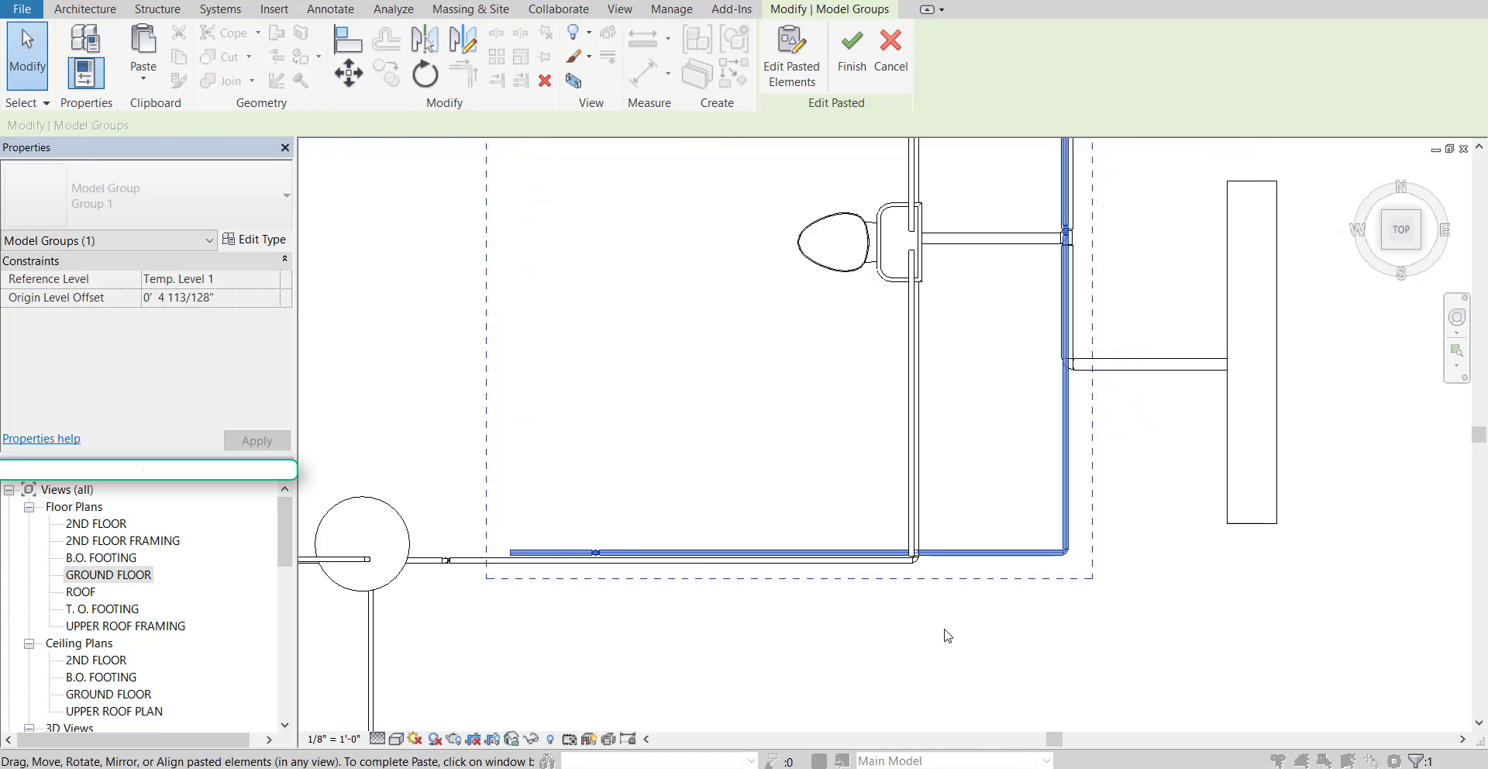
key(Left)
key(Left)
key(Left)
key(Left)
key(Left)
key(Left)
key(Left)
key(Left)
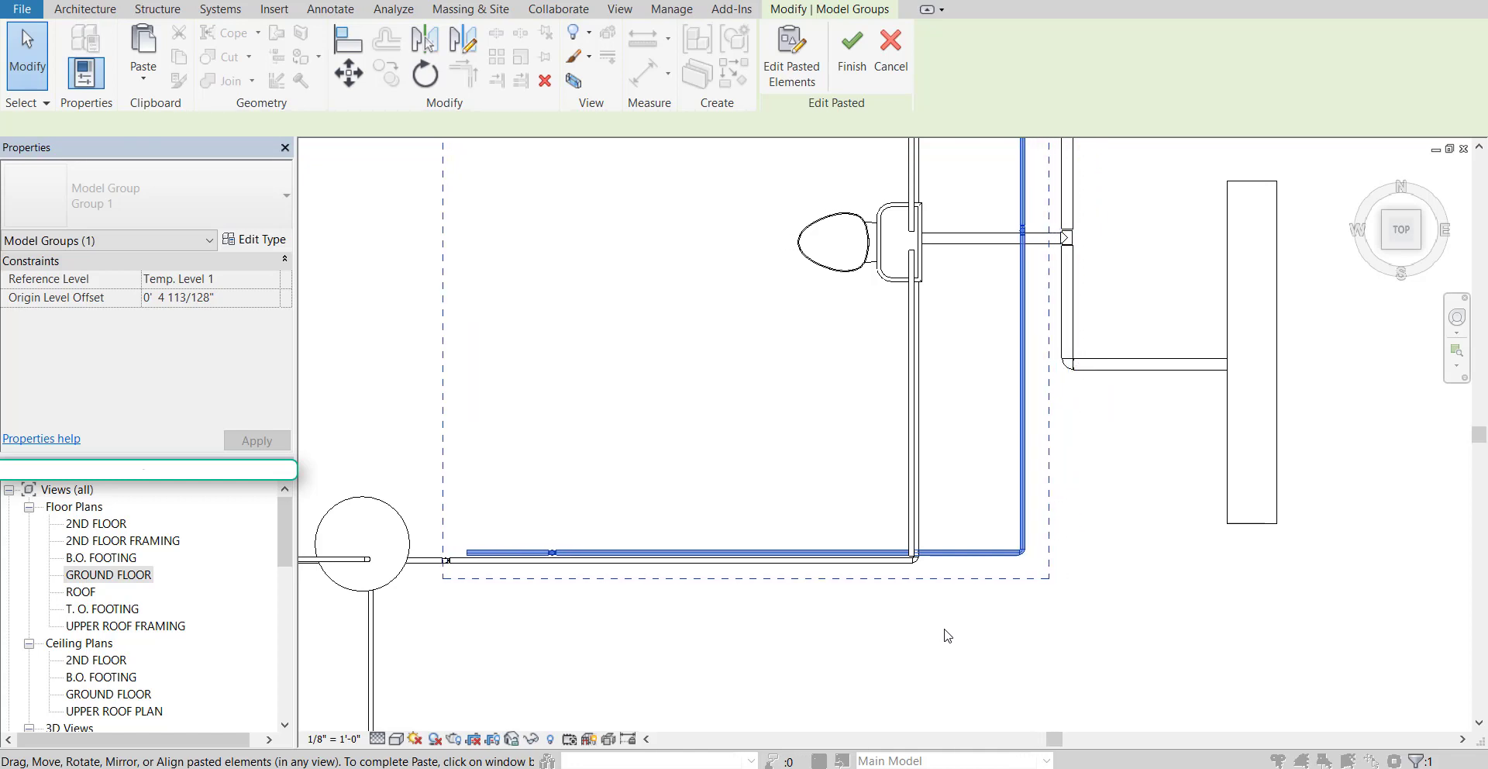
key(Left)
key(Left)
key(Left)
key(Left)
key(Left)
key(Left)
key(Left)
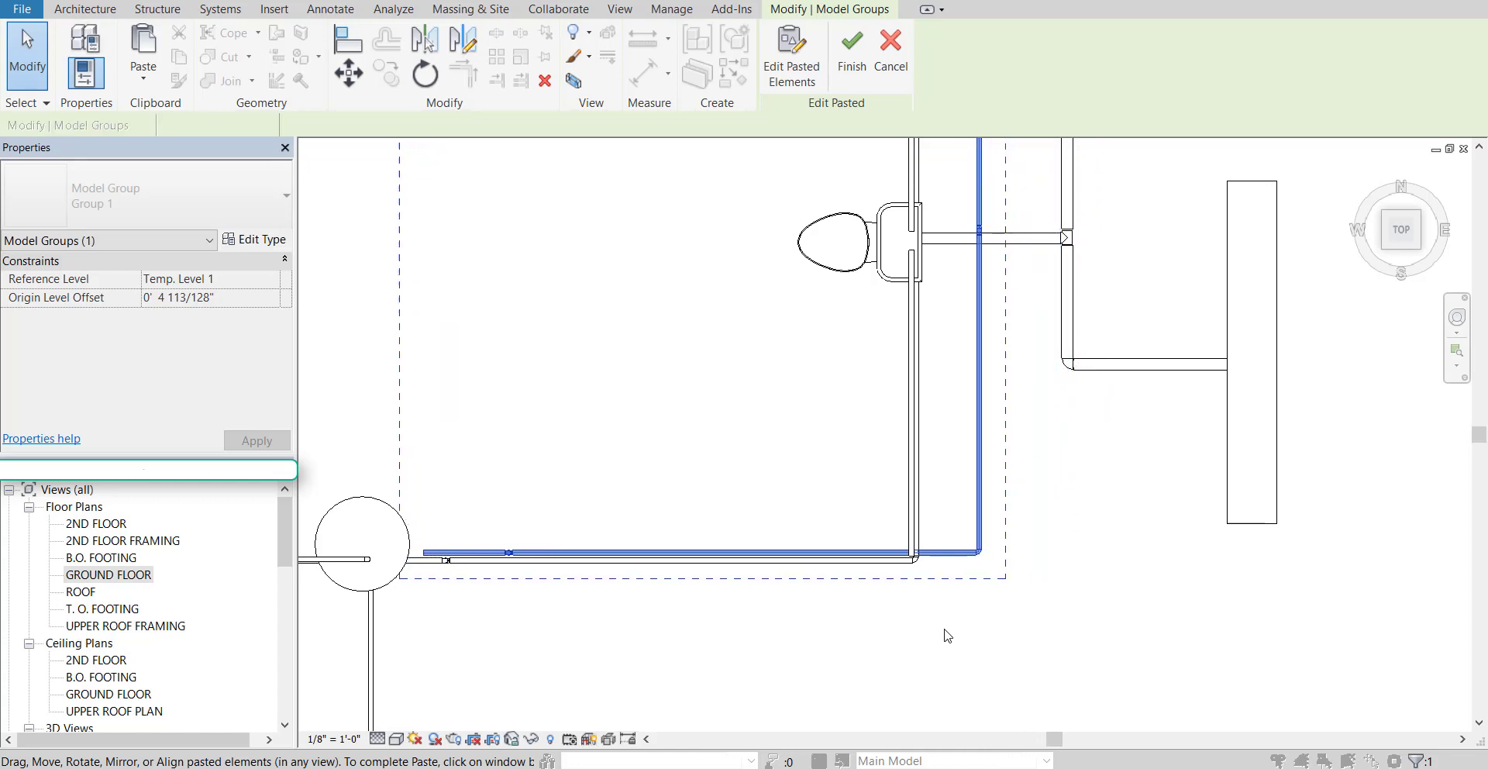
key(Left)
key(Left)
key(Left)
key(Left)
key(Left)
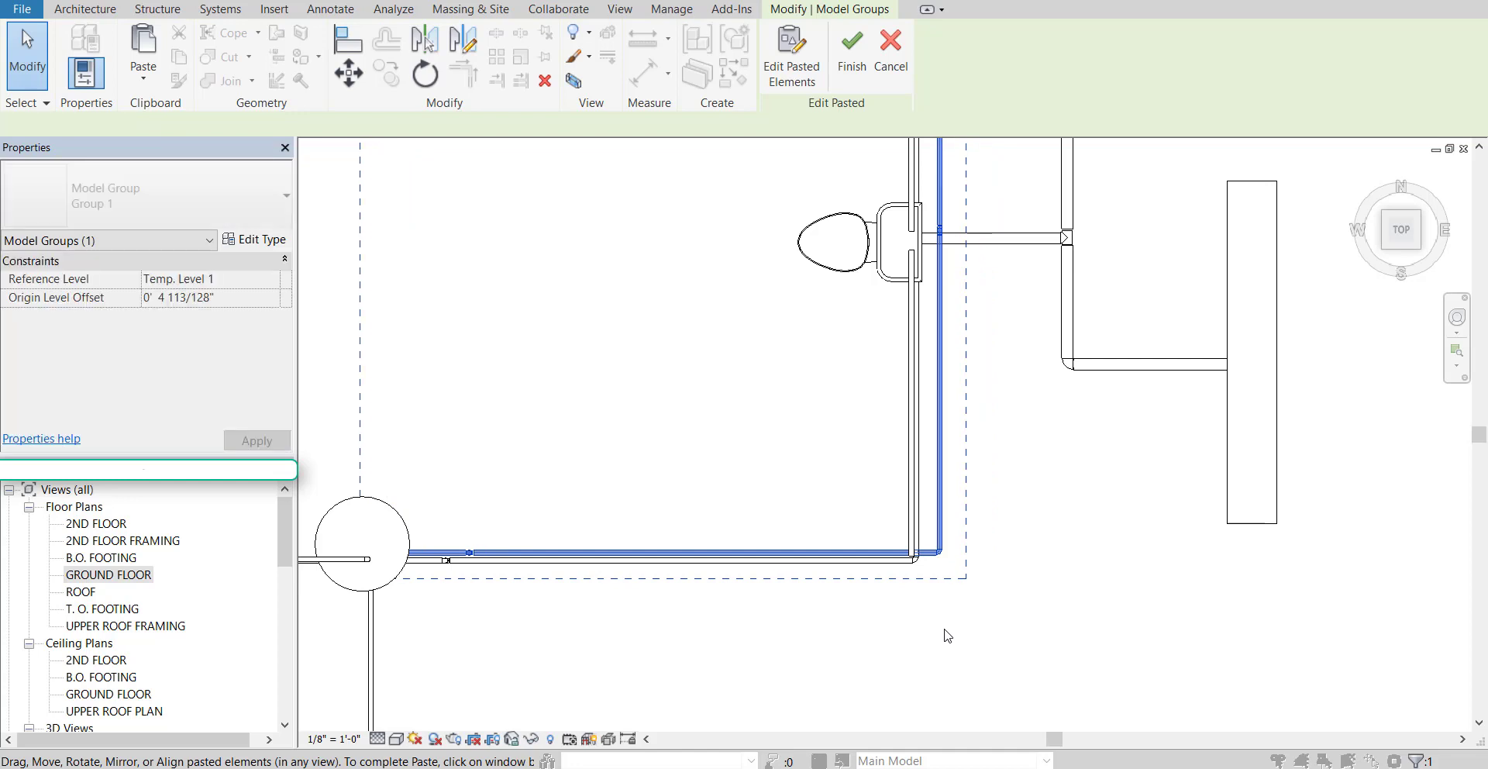
Fine-tune the pasted run's position so its corner fits snugly inside the corner of the original supply run
scroll(931, 542, up, 5)
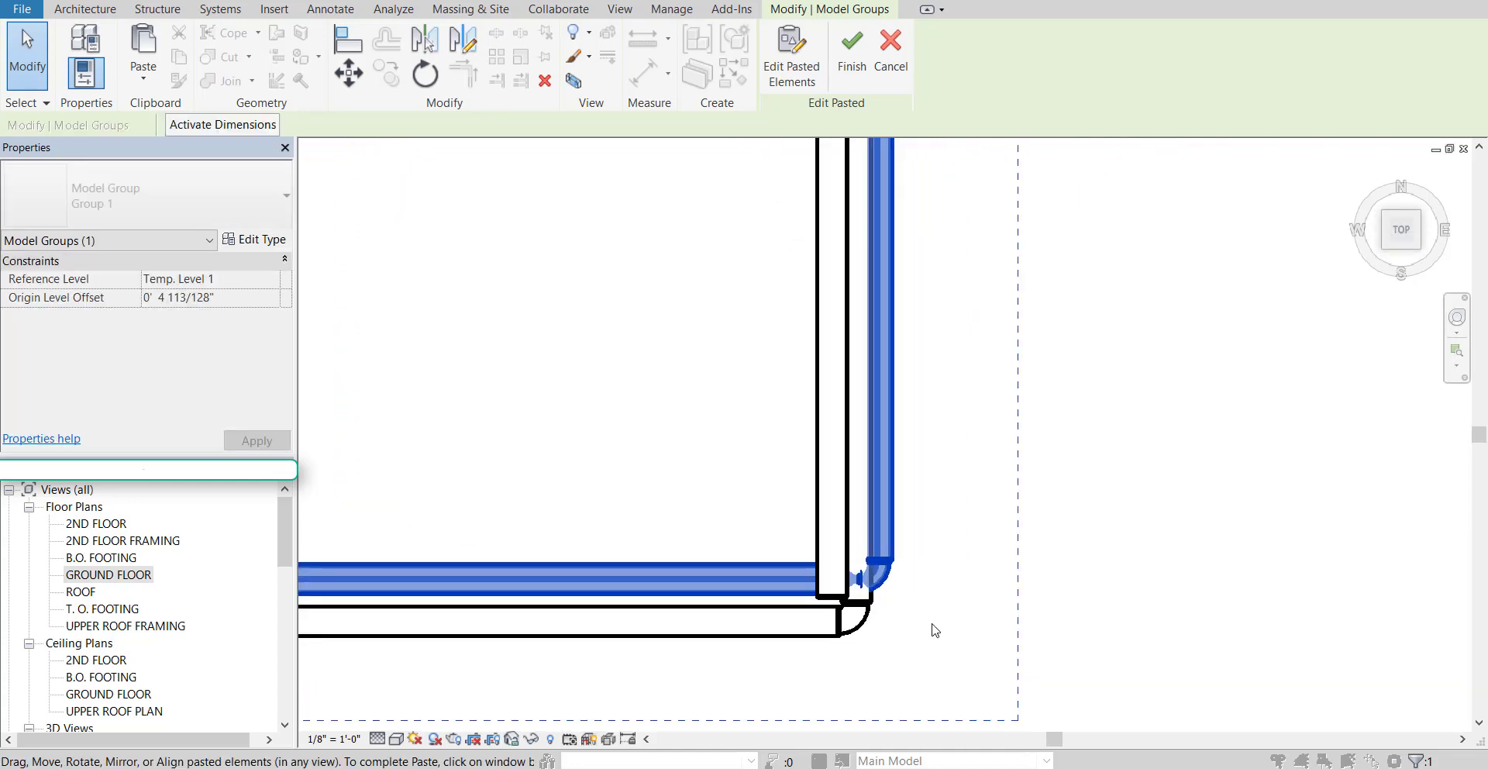
key(Left)
key(Left)
key(Left)
key(Left)
key(Left)
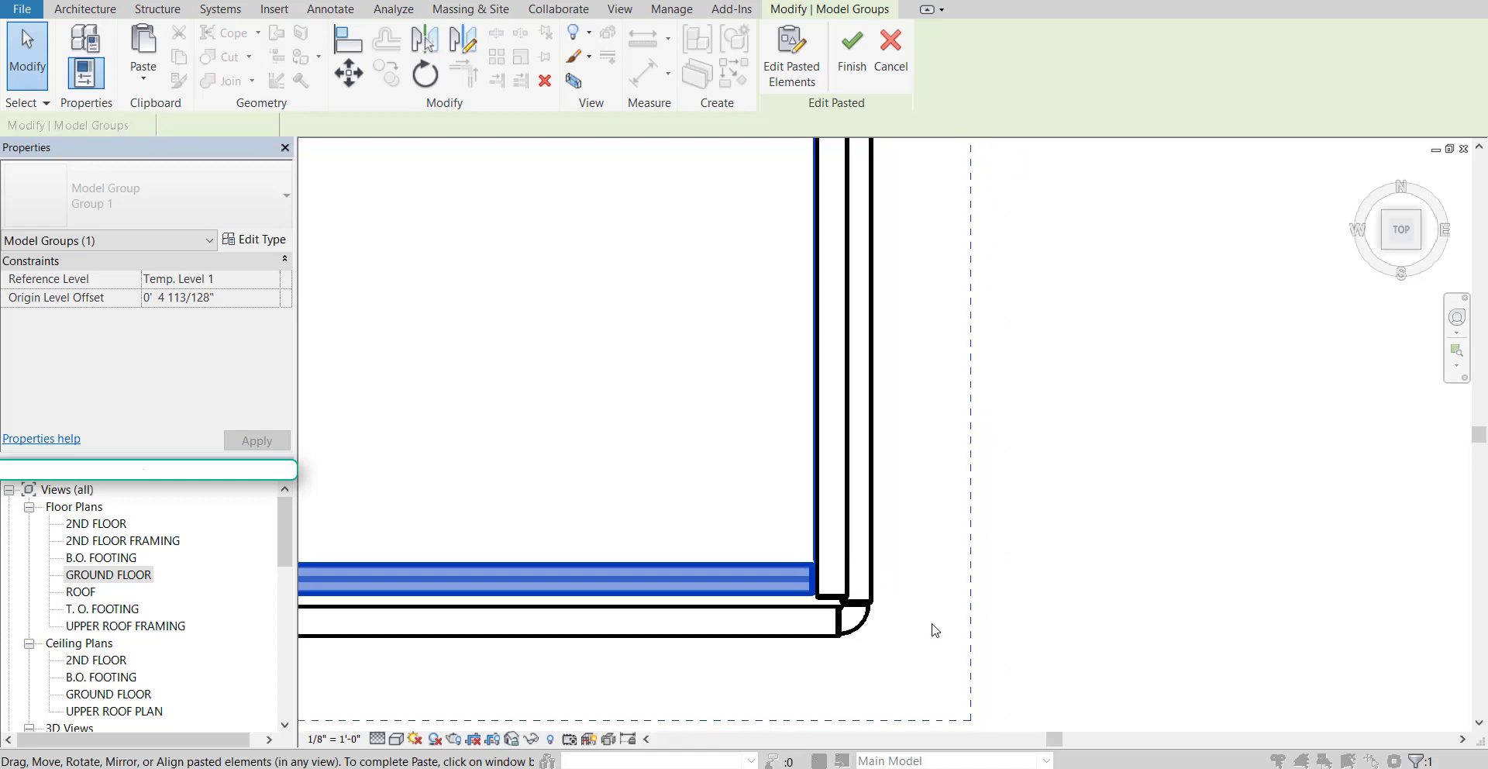
key(Down)
key(Left)
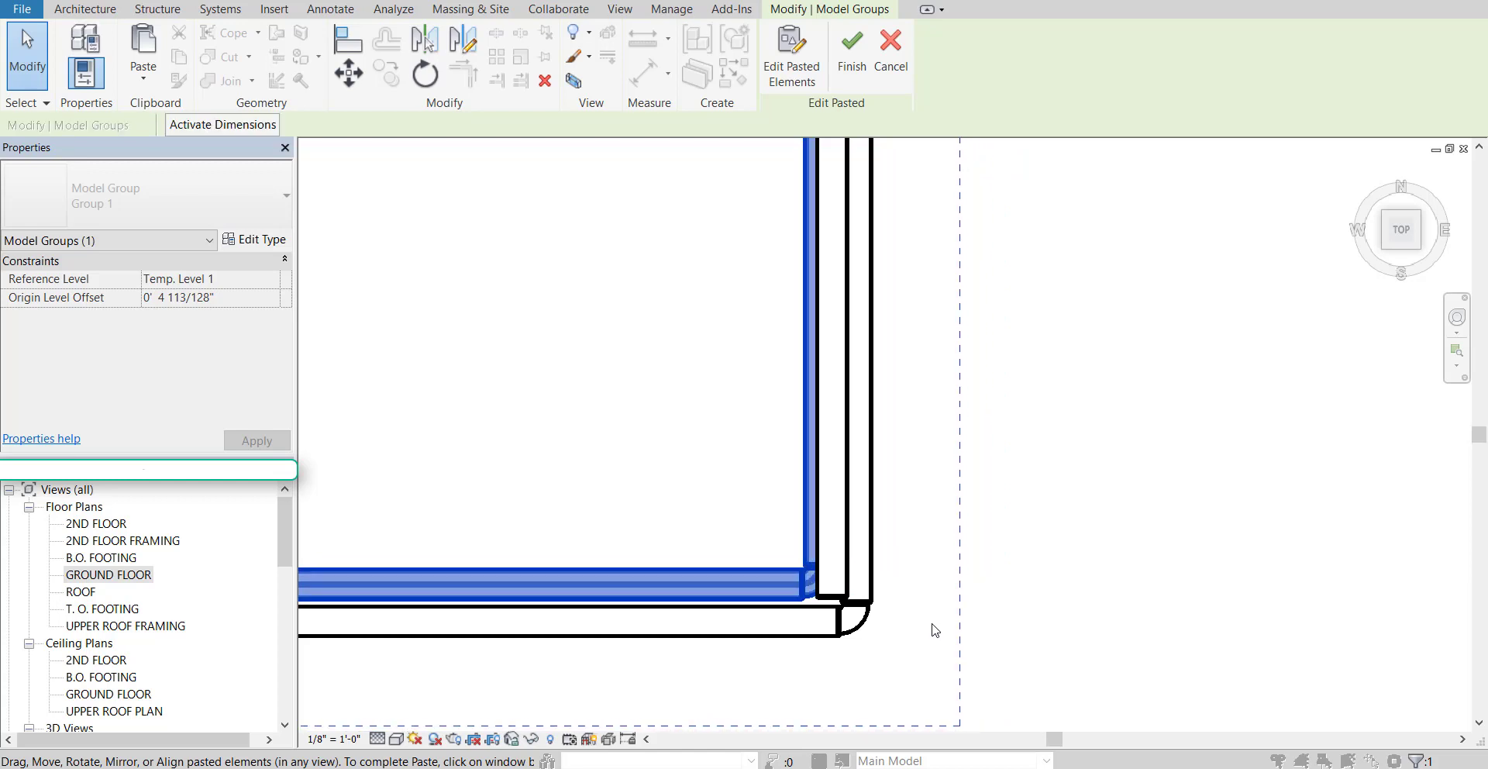
key(Right)
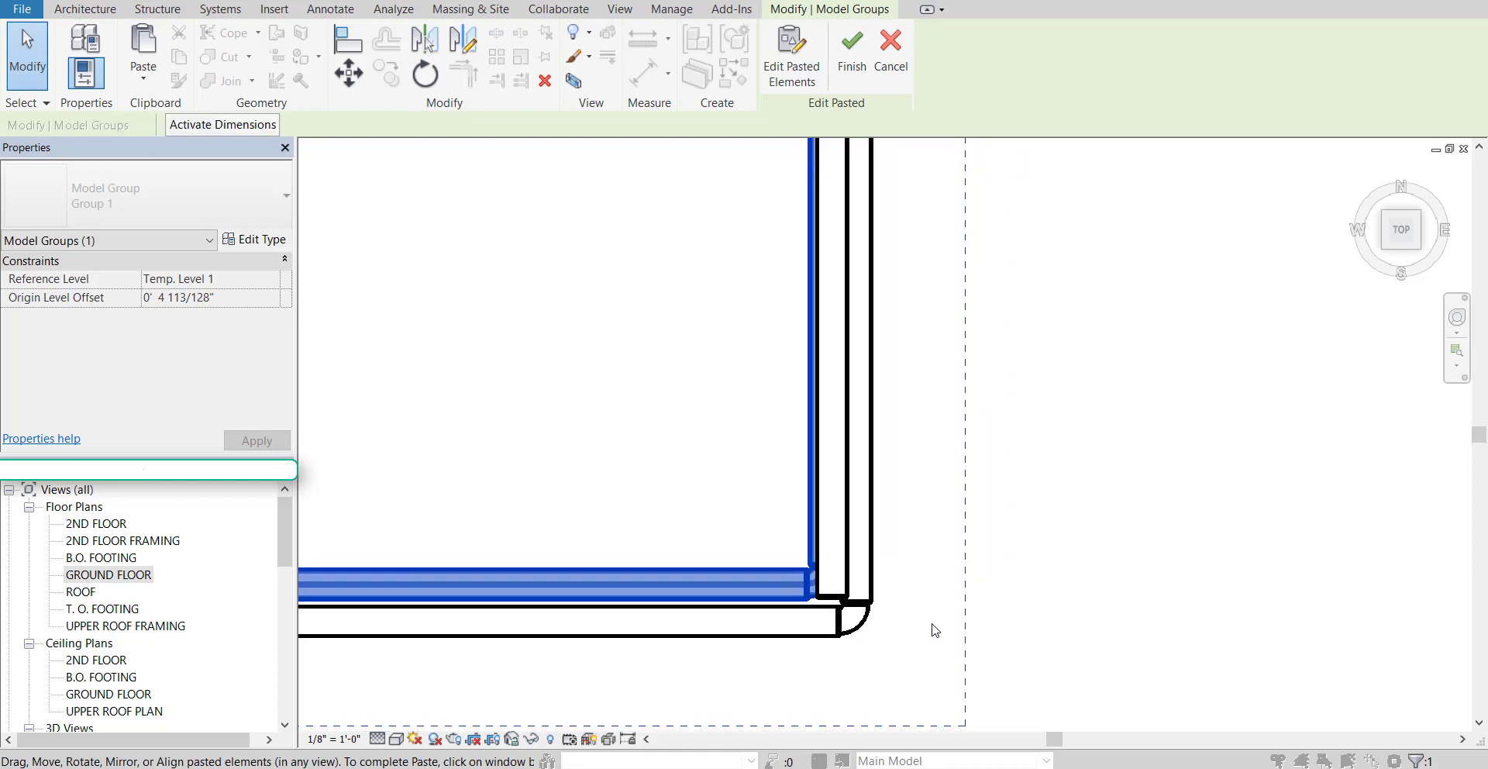
Check the pasted run's alignment between the water heater and fixtures, and complete the paste
scroll(790, 591, down, 9)
middle_drag(794, 600, 967, 545)
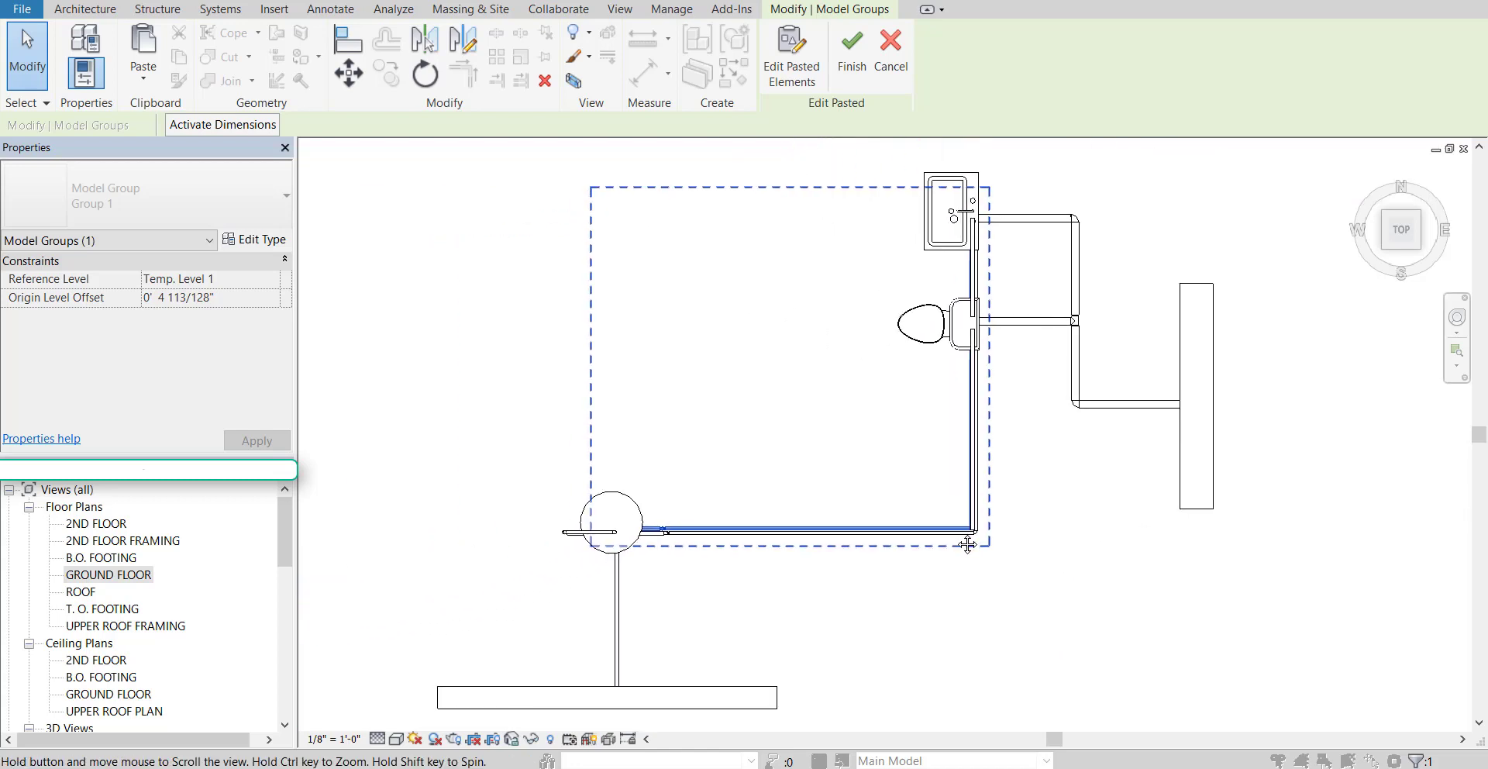
scroll(775, 551, up, 5)
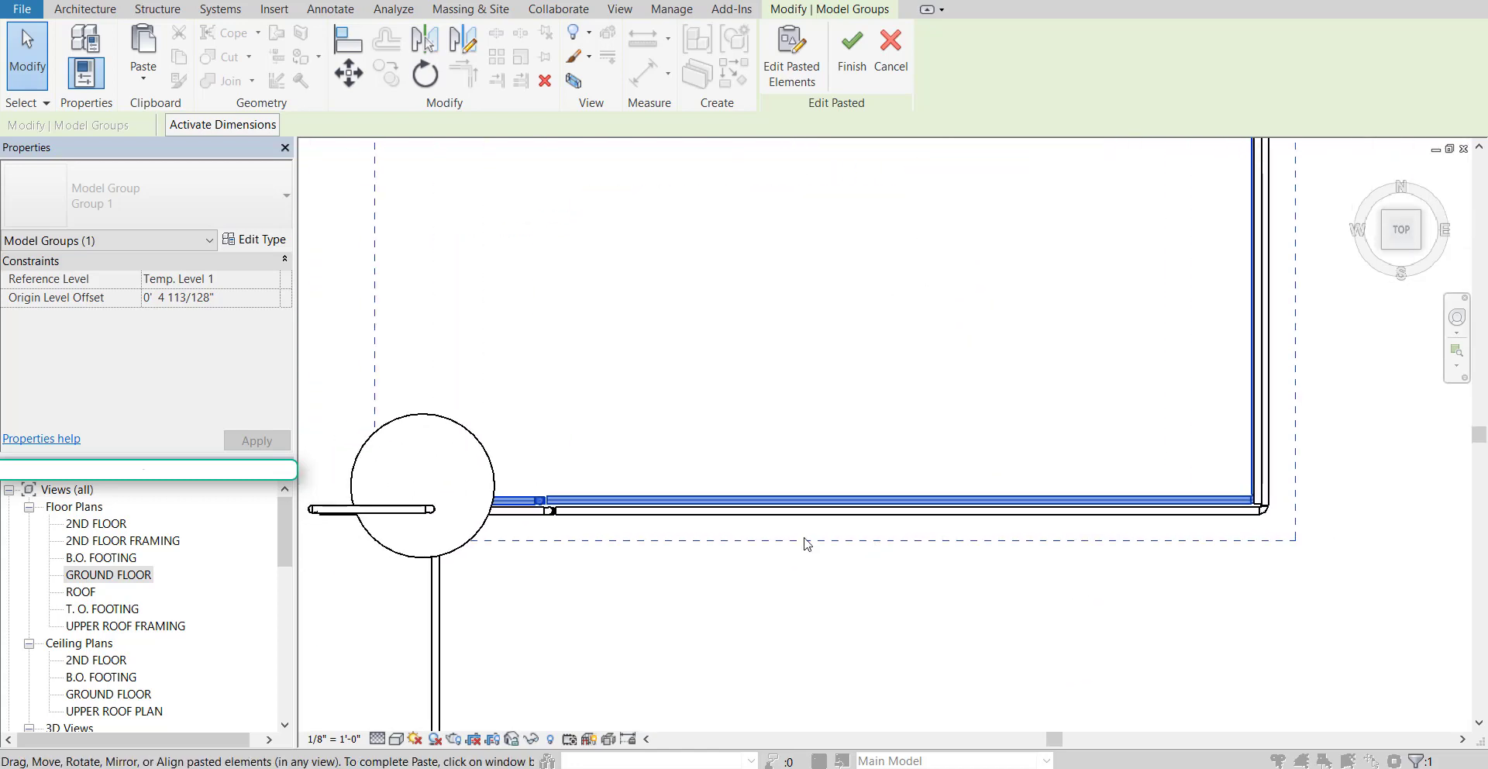
scroll(806, 543, up, 1)
scroll(775, 556, down, 2)
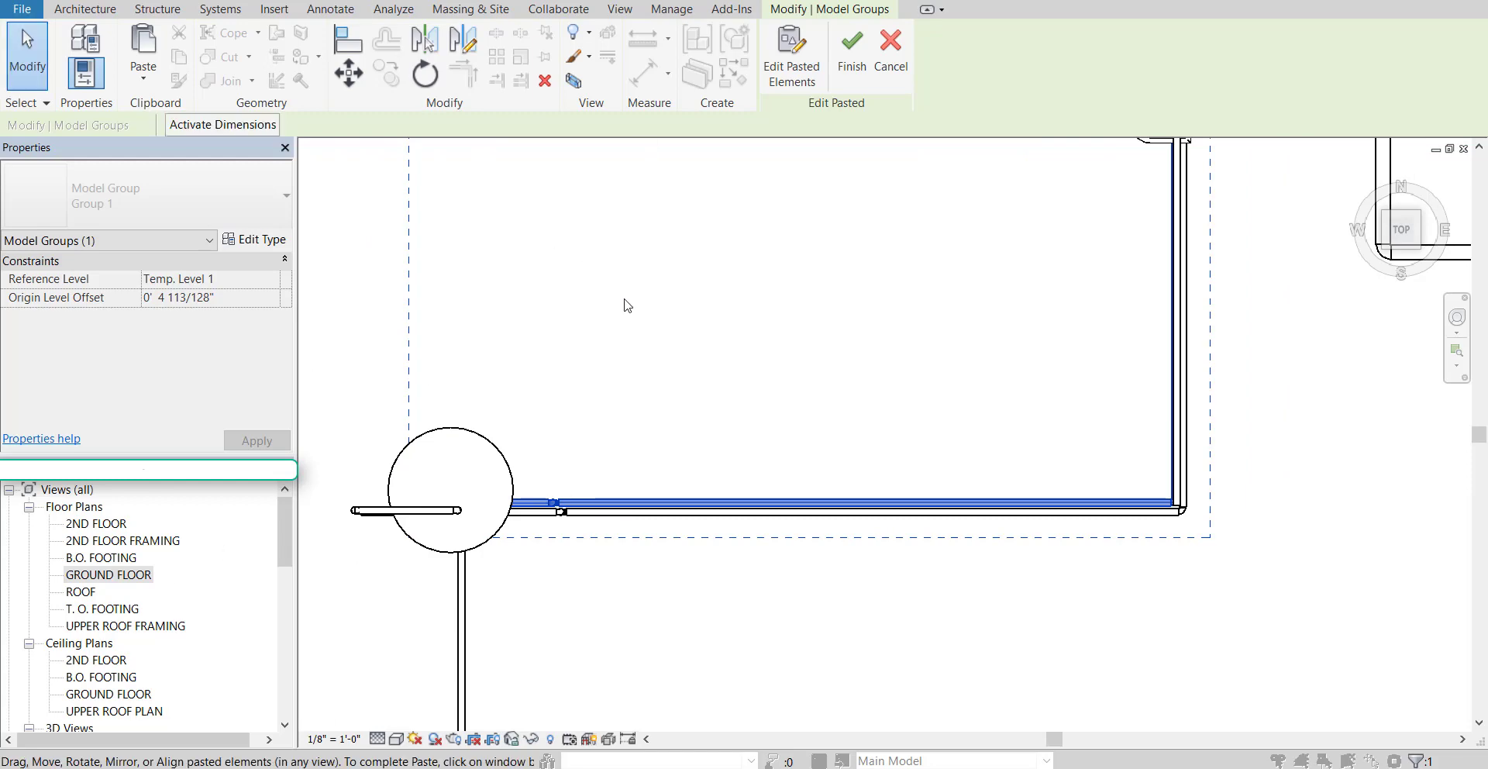
scroll(670, 352, down, 2)
click(1021, 633)
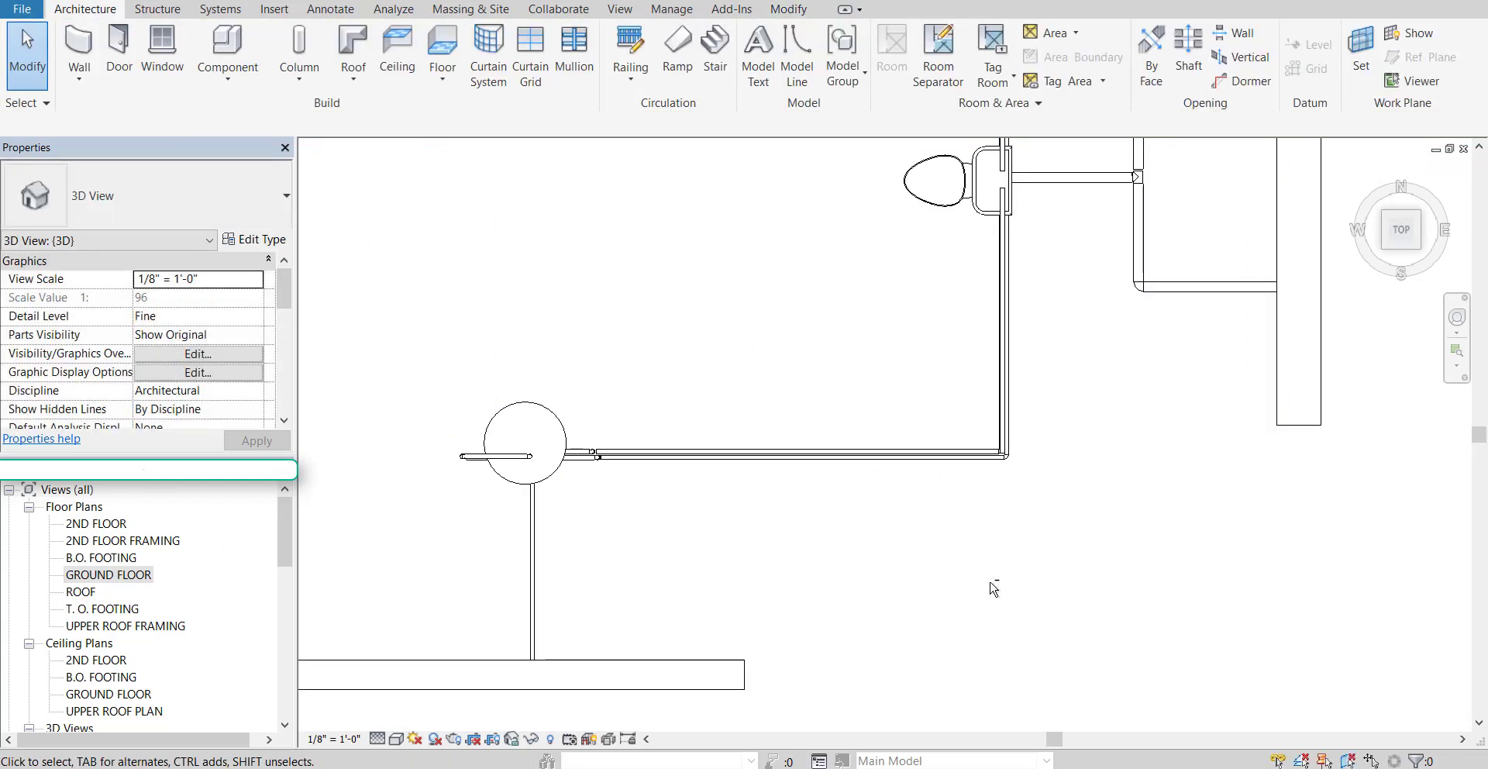
Examine the parallel supply runs in 3D, especially the tee and pipes beneath the toilet and sink
shift+middle_drag(993, 589, 942, 488)
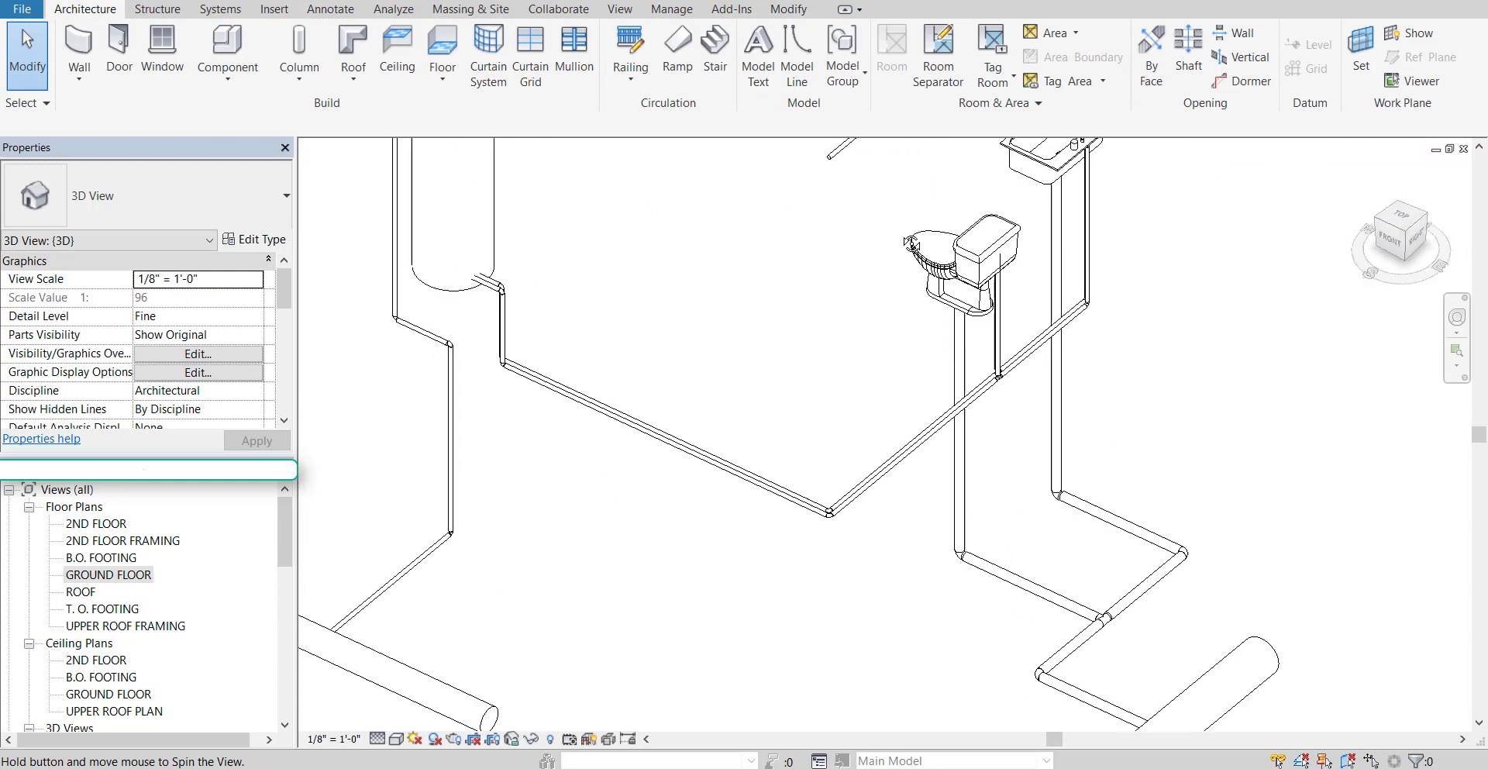
shift+middle_drag(912, 244, 904, 516)
scroll(922, 368, up, 2)
scroll(898, 489, up, 4)
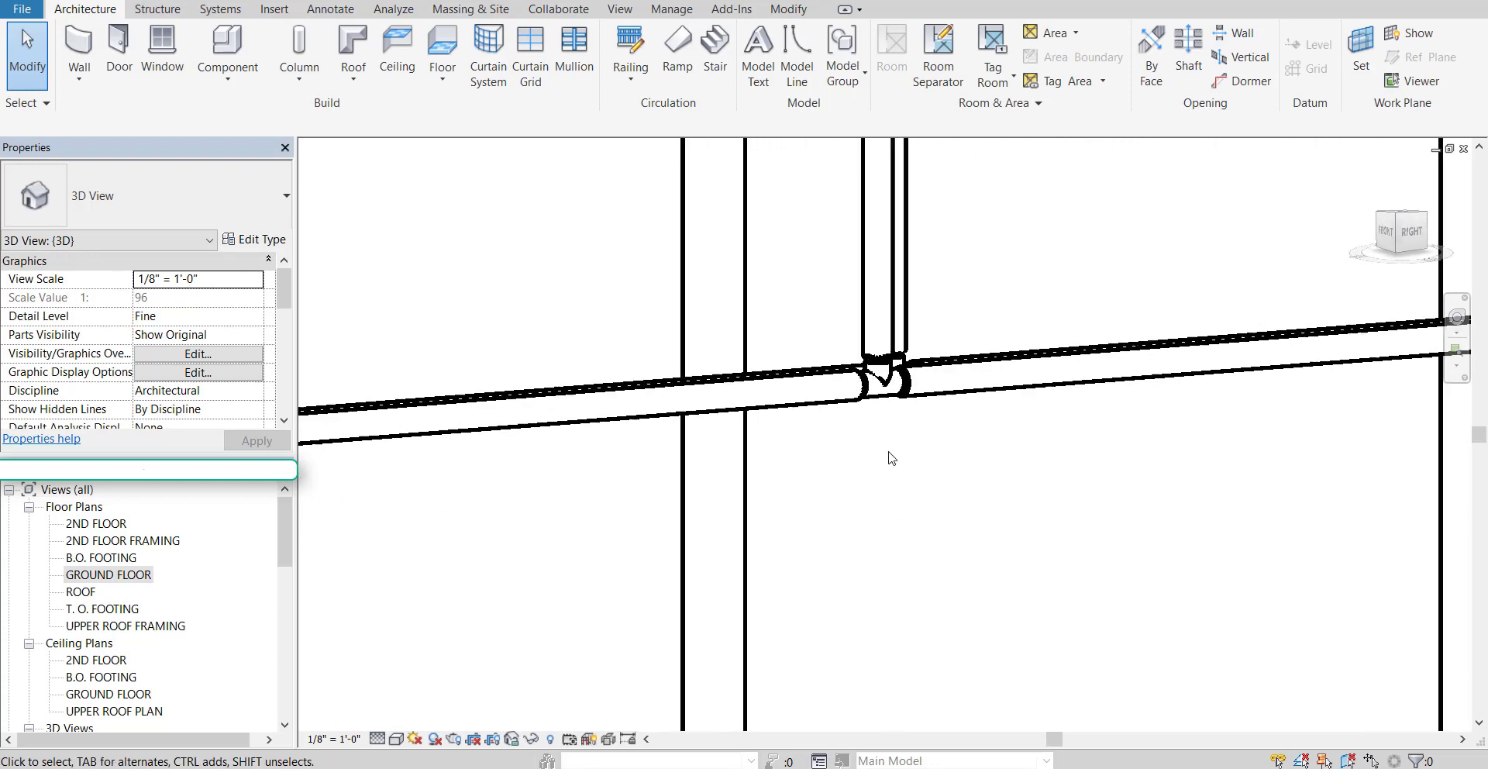
middle_drag(893, 458, 882, 523)
scroll(851, 493, down, 2)
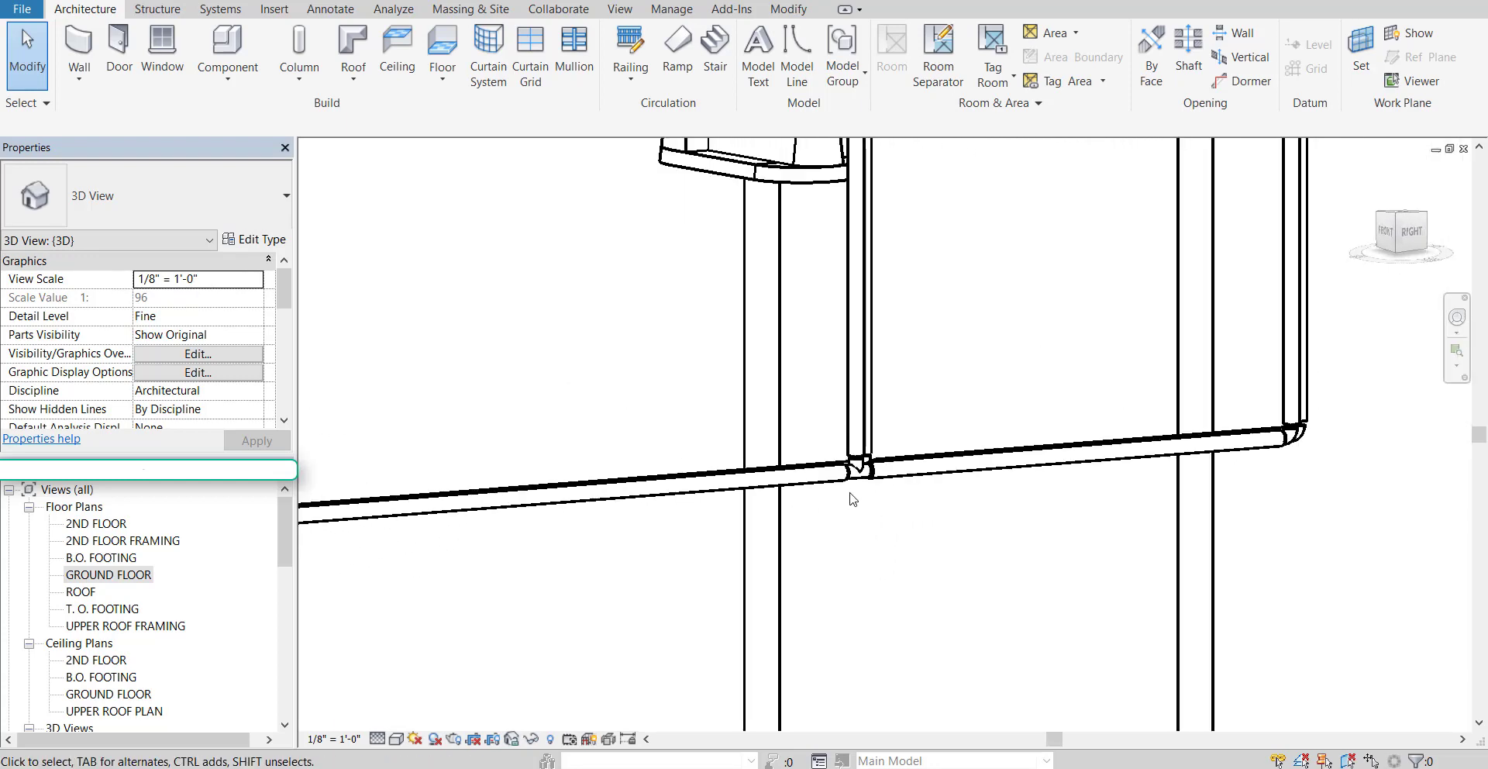
click(803, 485)
scroll(799, 519, down, 3)
middle_drag(607, 565, 852, 575)
middle_drag(543, 568, 888, 611)
middle_drag(1347, 654, 927, 565)
scroll(1002, 496, up, 3)
scroll(984, 519, up, 1)
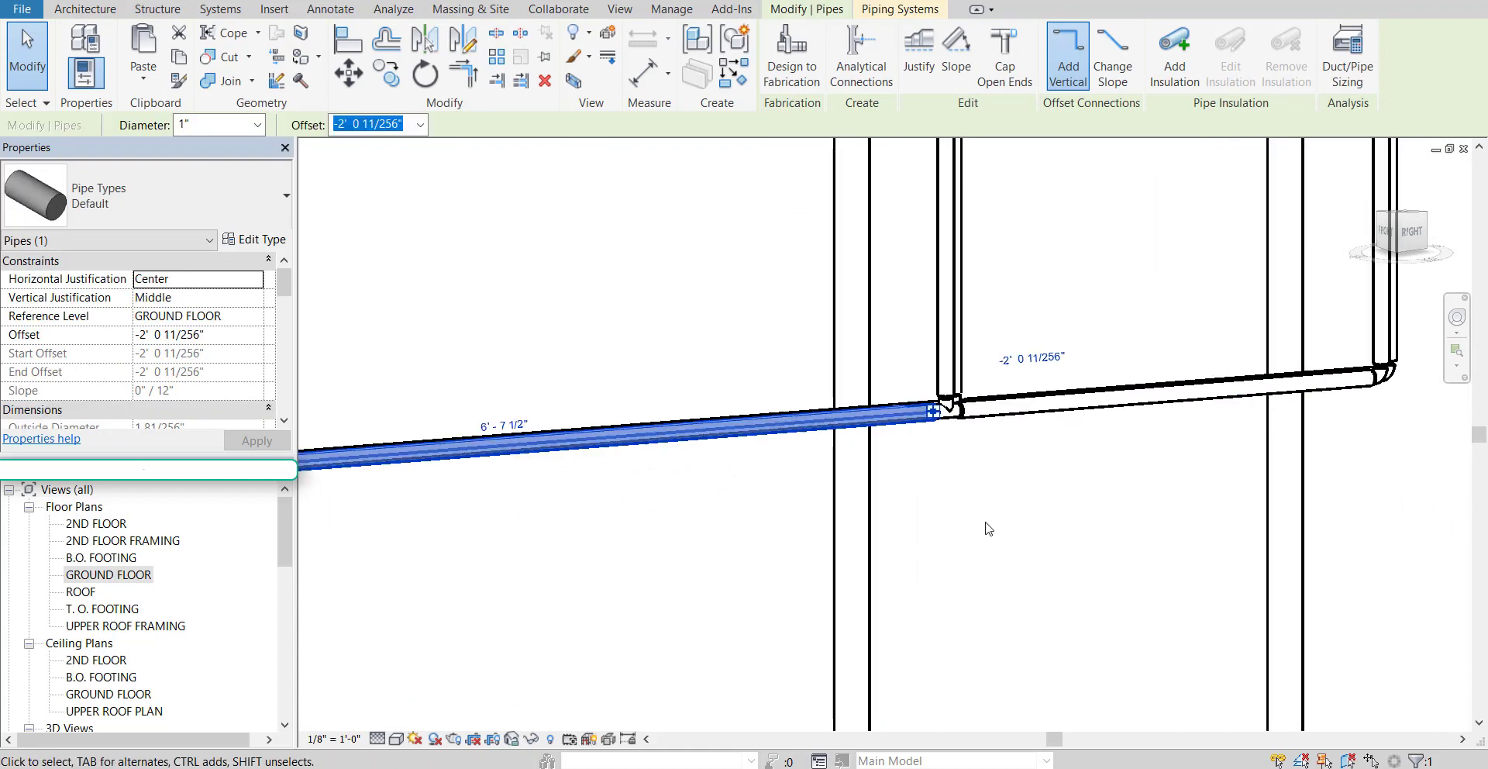
middle_drag(988, 528, 882, 562)
middle_drag(913, 452, 849, 590)
scroll(794, 606, up, 2)
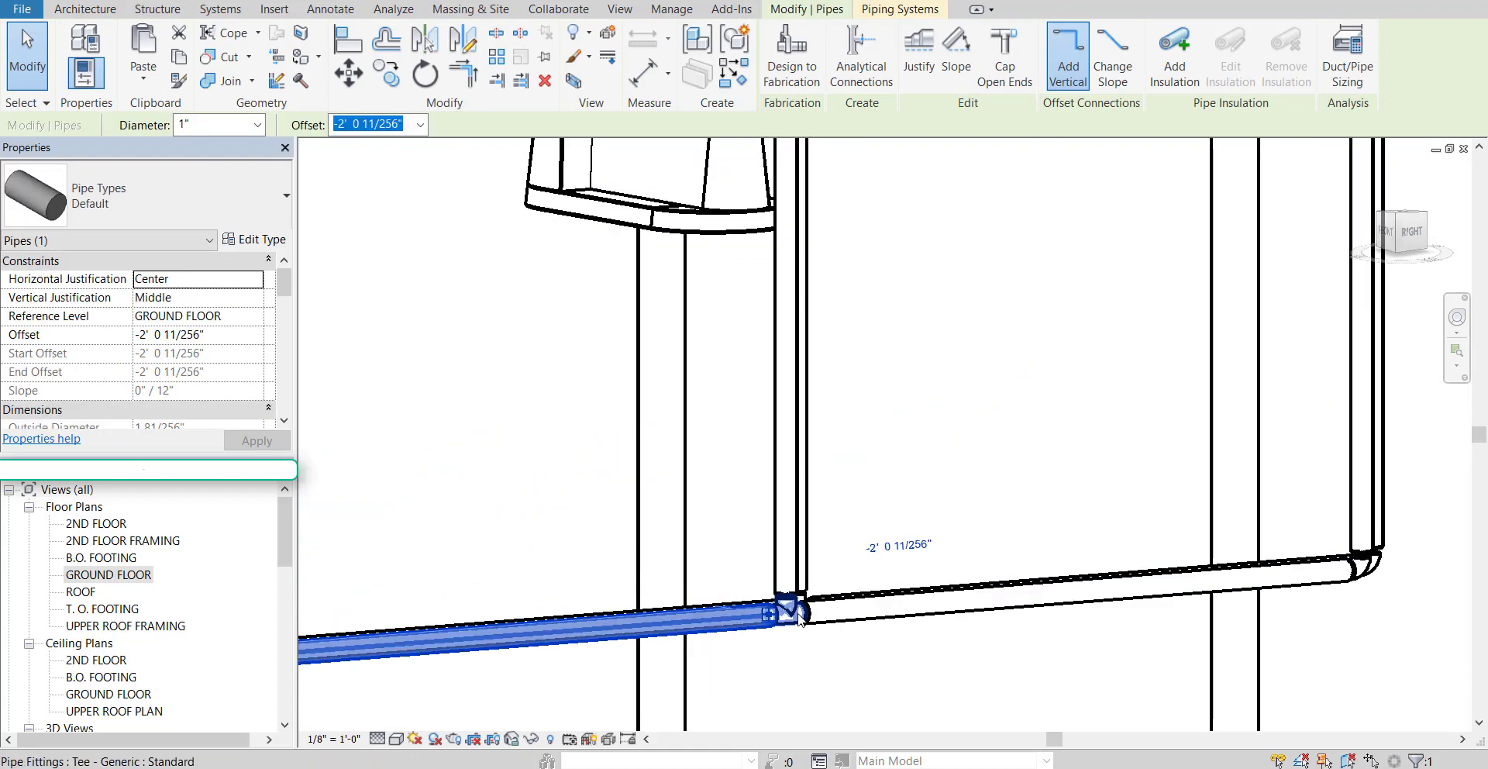
scroll(796, 539, down, 2)
scroll(783, 557, up, 3)
scroll(775, 589, up, 1)
Delete the copied vertical toilet supply pipe and the copied tee at its base
click(797, 581)
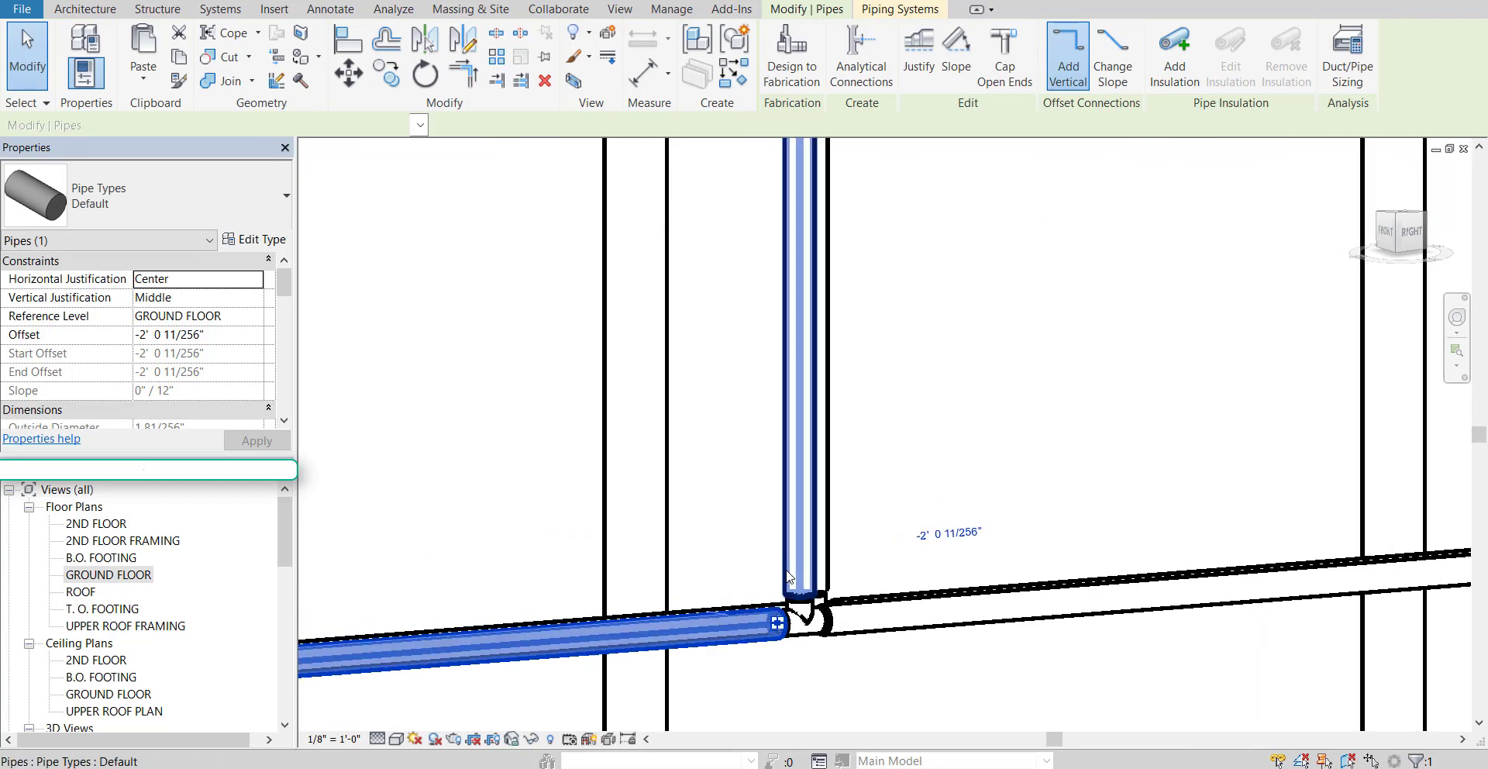
click(842, 649)
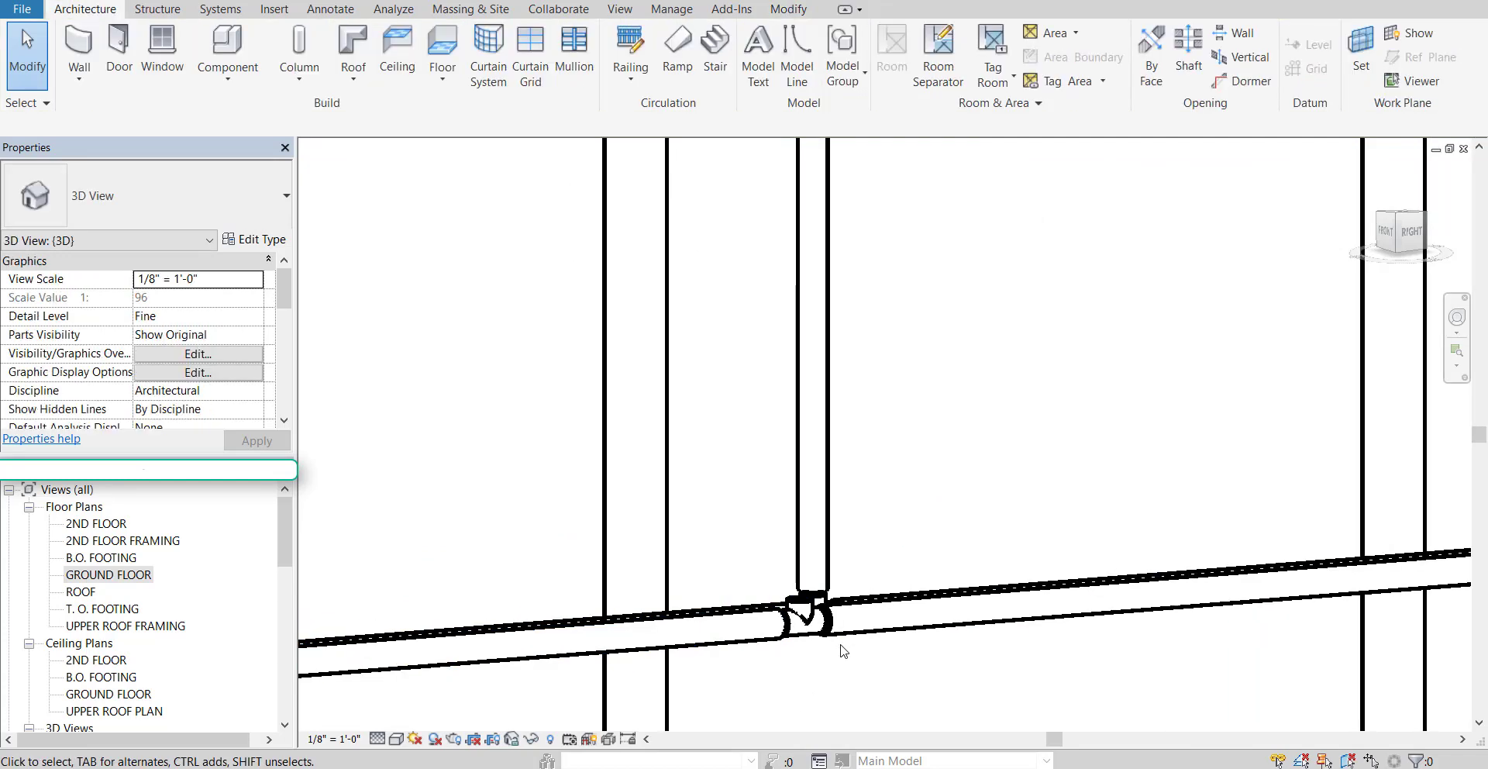
scroll(811, 651, up, 1)
click(805, 640)
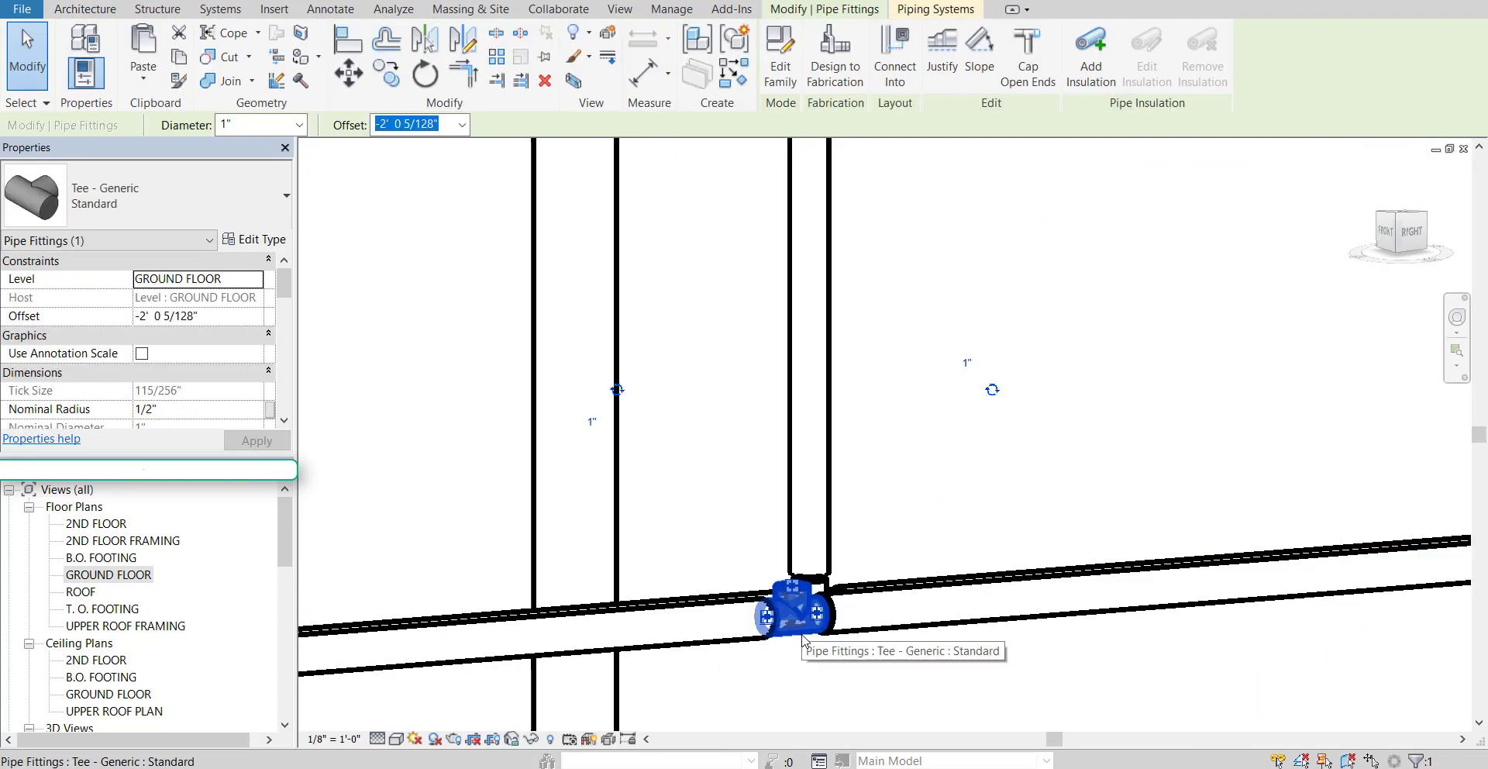
key(Escape)
Extend the copied horizontal pipe below the toilet to join the end of the pipe leading to the sink
click(772, 626)
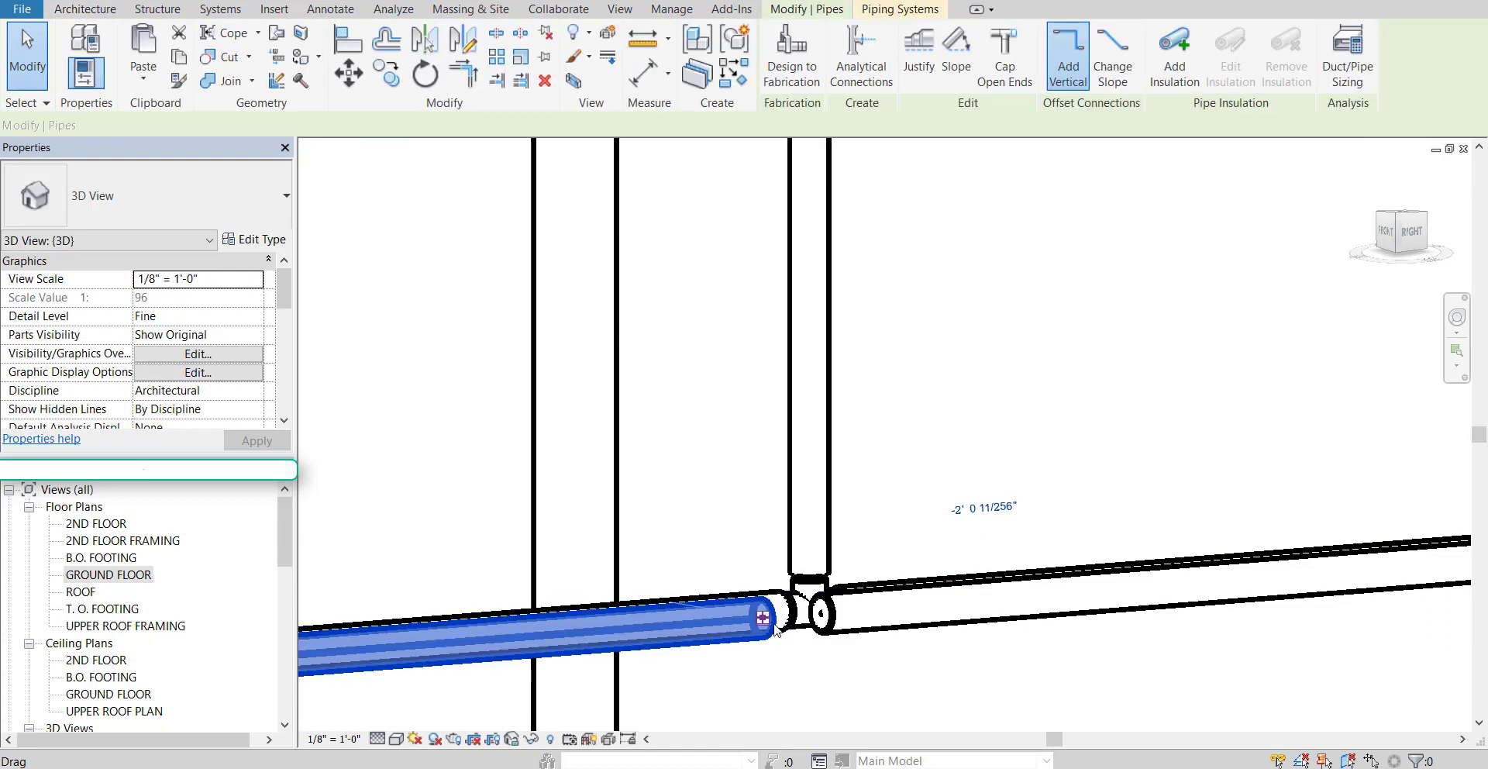
drag(773, 623, 821, 613)
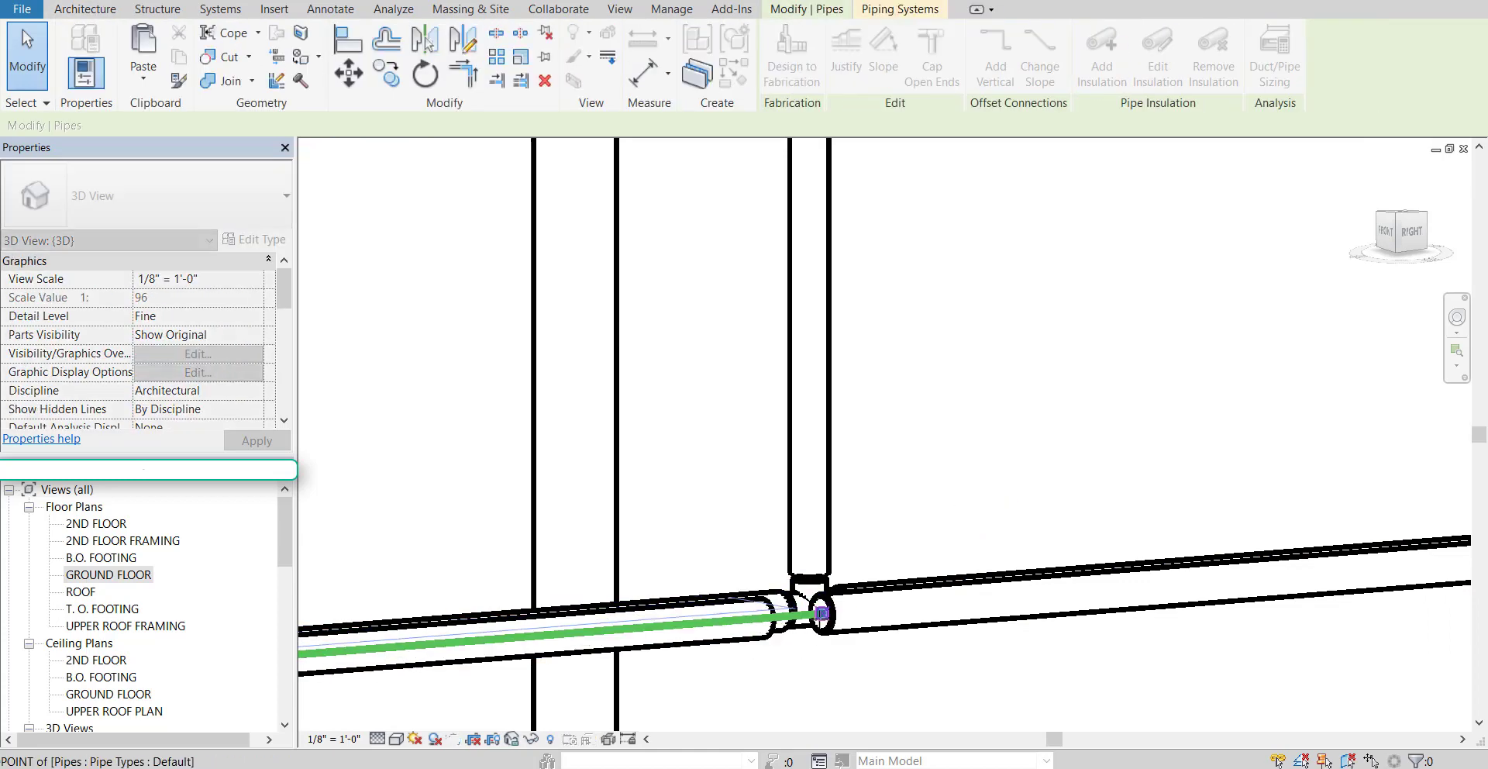
click(837, 695)
scroll(837, 696, down, 4)
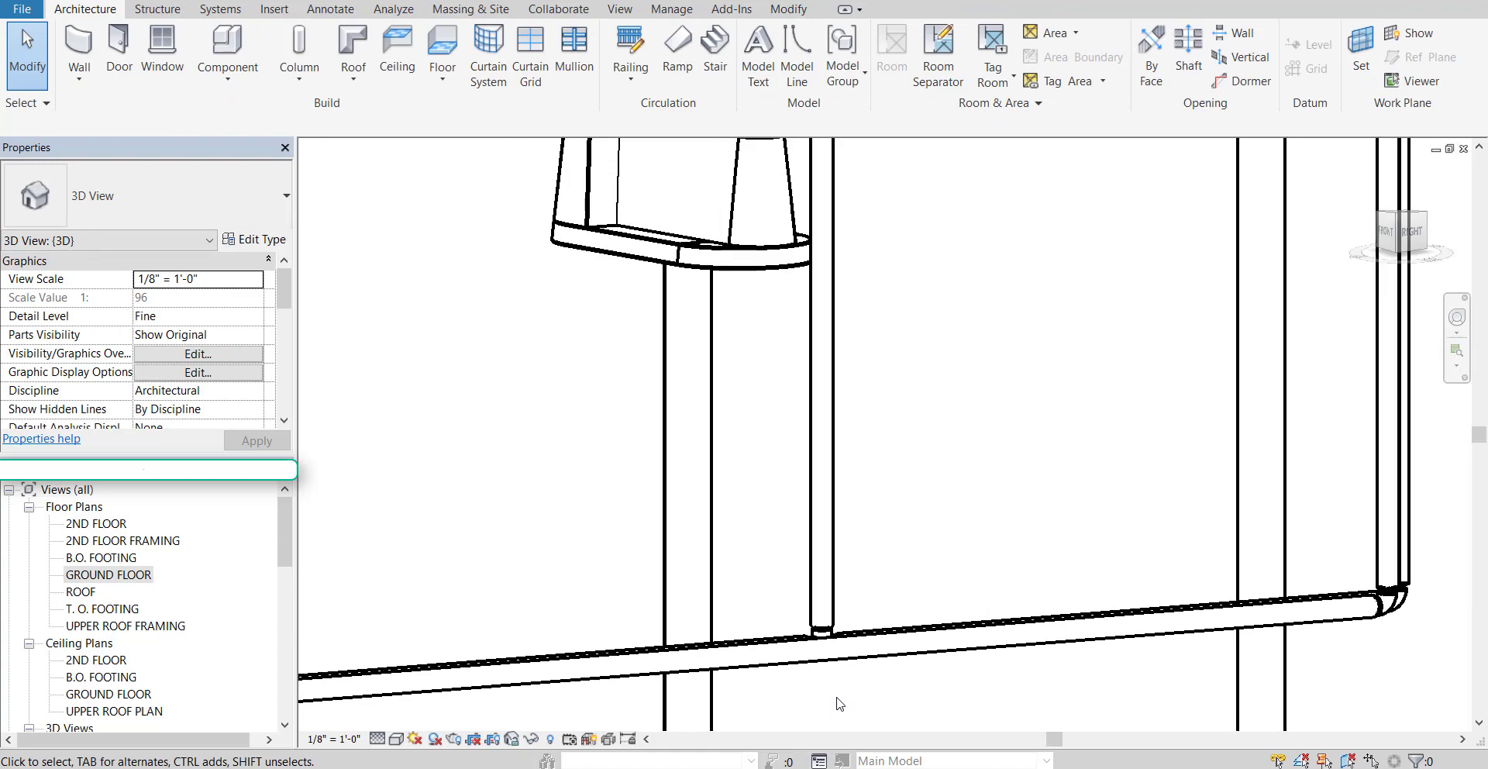
Examine the pipe connections at the water heater's top and lower outlet from several angles
middle_drag(876, 661, 987, 382)
scroll(949, 448, down, 2)
shift+middle_drag(927, 468, 714, 585)
scroll(888, 472, down, 1)
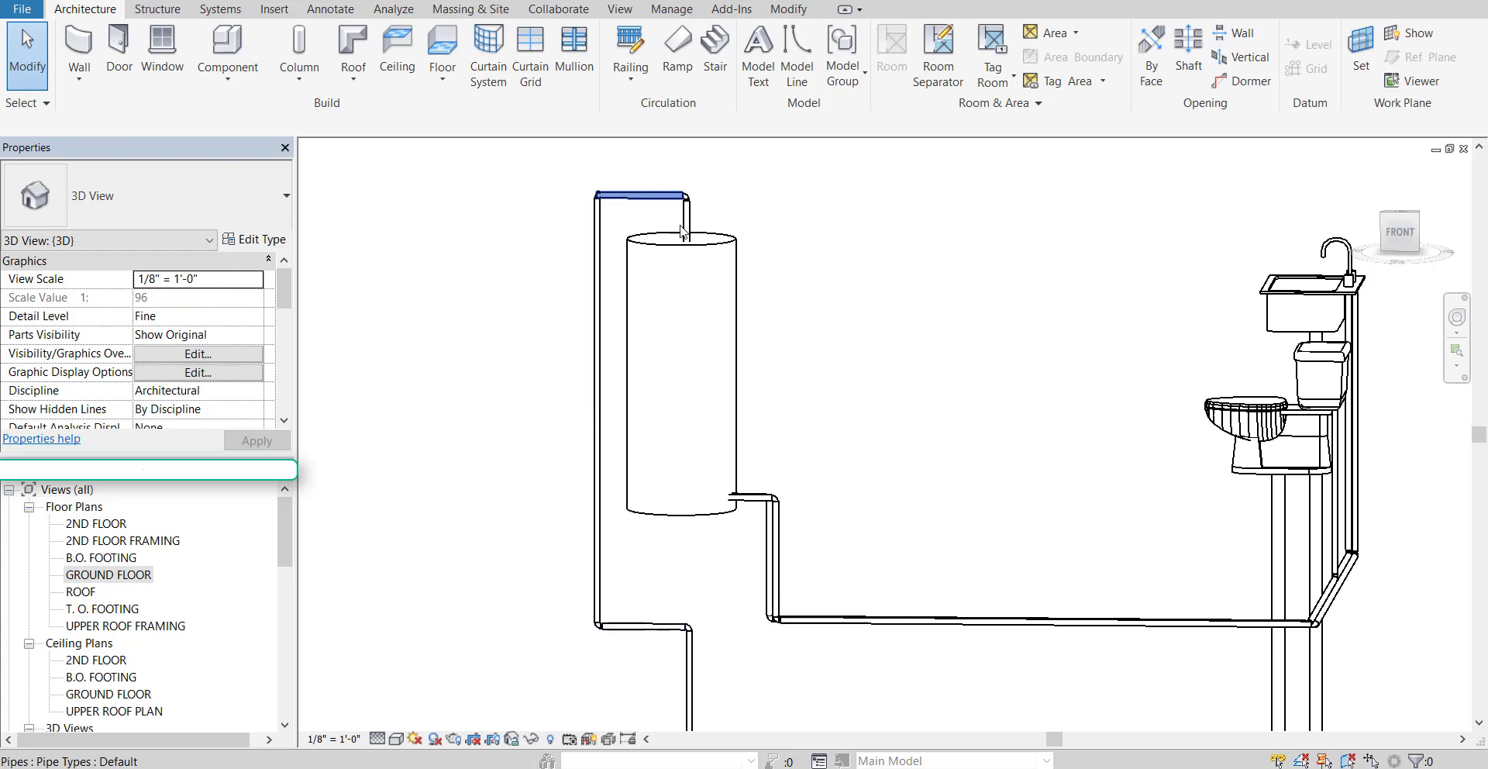
scroll(812, 477, down, 2)
scroll(788, 521, up, 4)
shift+middle_drag(790, 524, 714, 673)
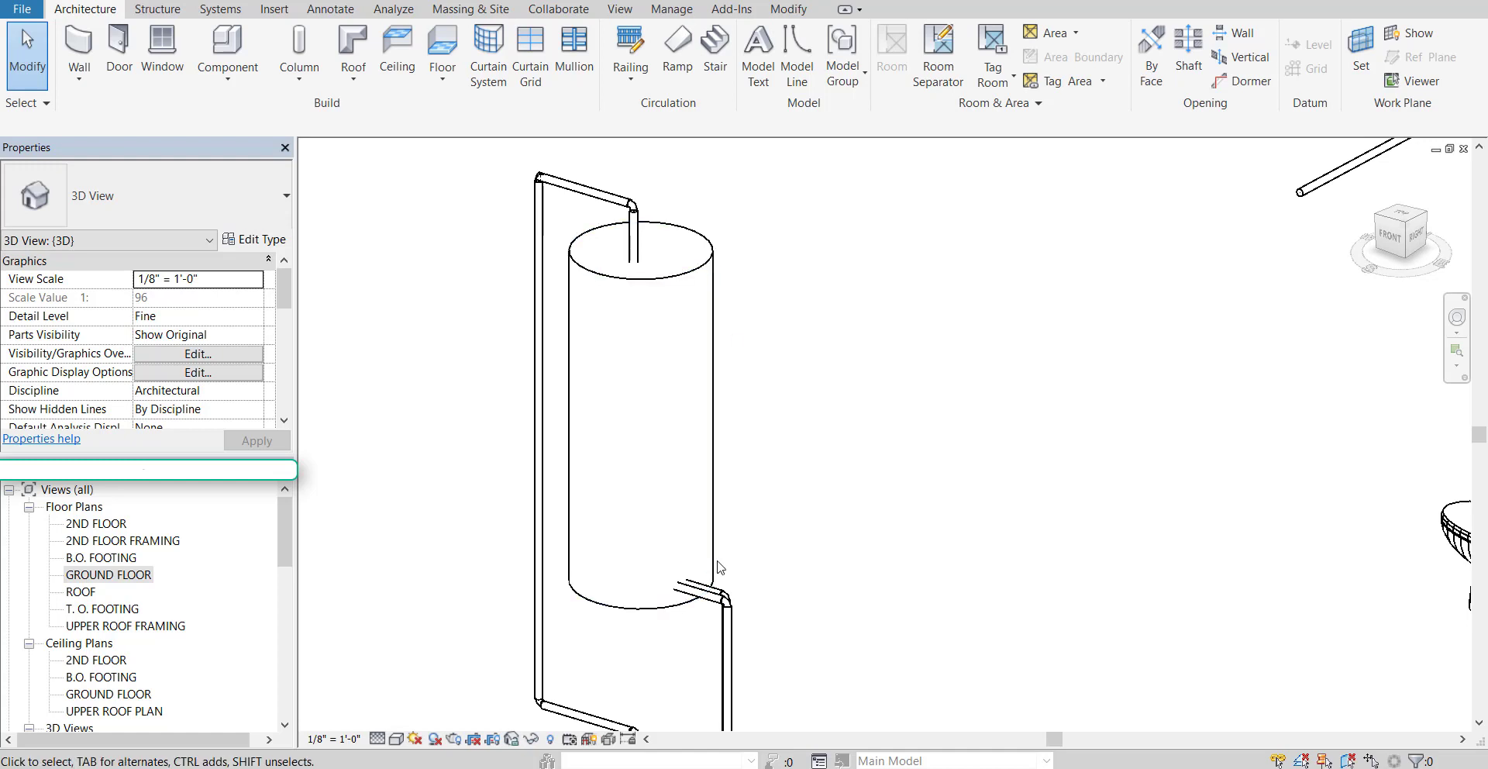
scroll(718, 567, up, 4)
Raise the copied elbow at the water heater's lower outlet to the height of the original top run, extending its vertical riser
click(736, 605)
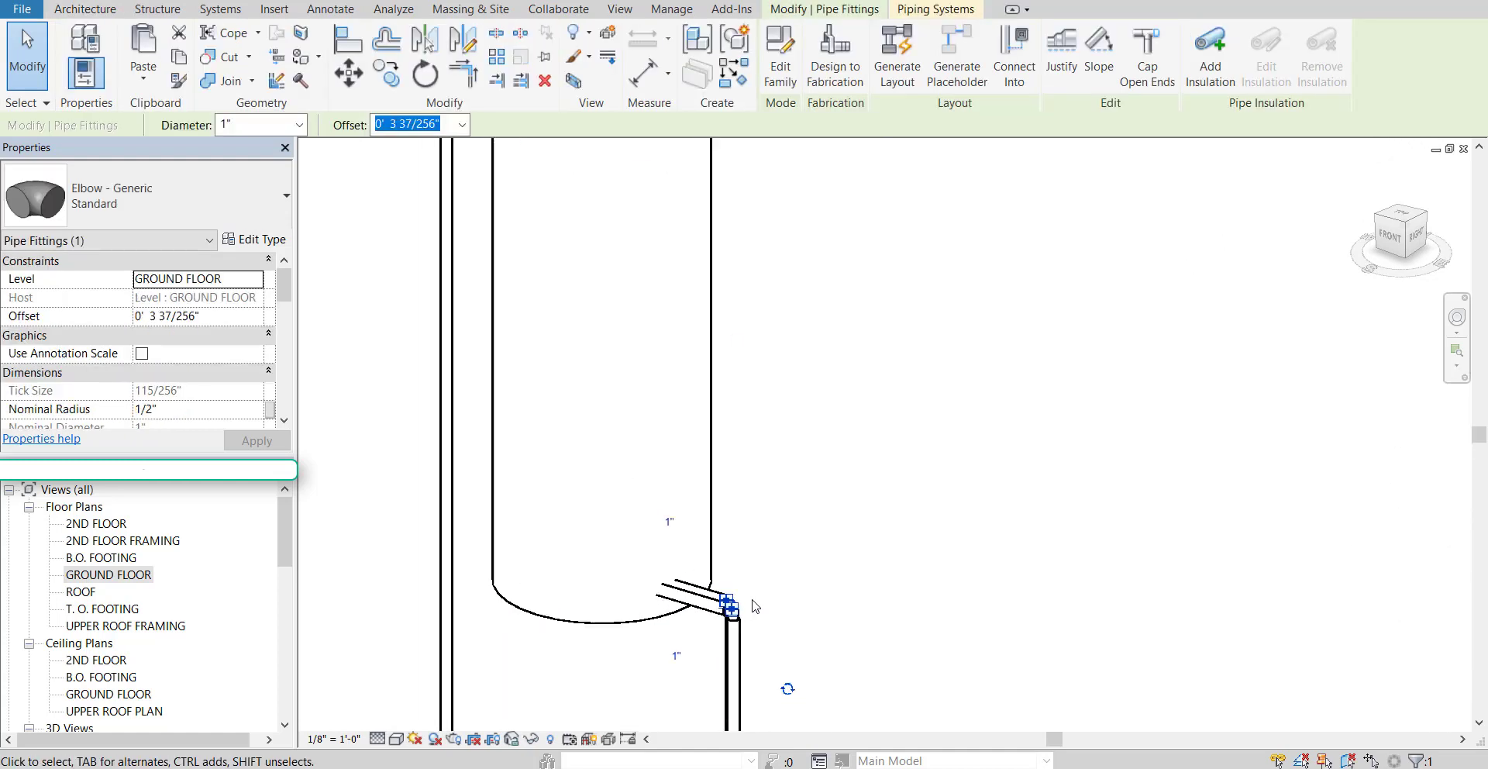
scroll(775, 604, down, 5)
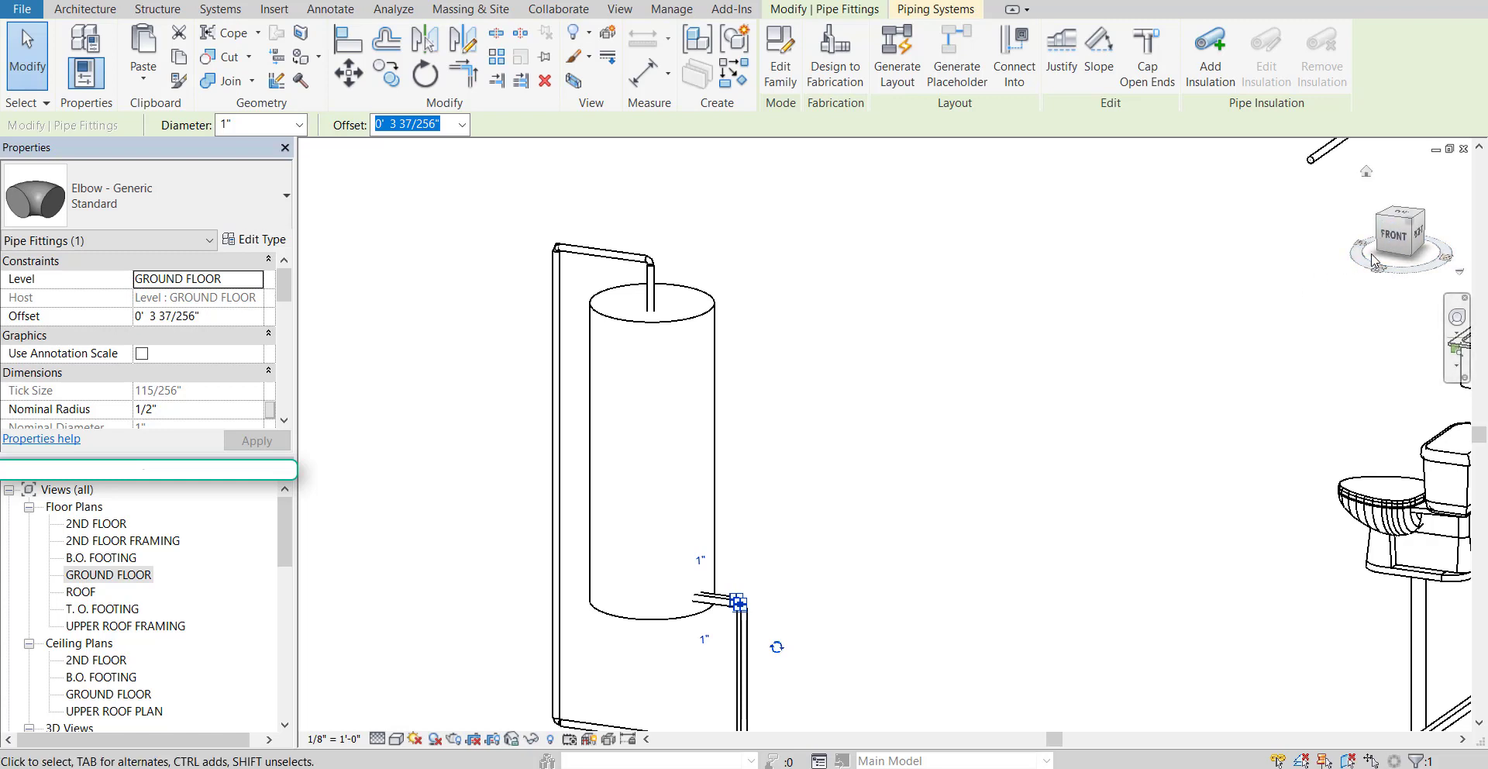
click(1394, 236)
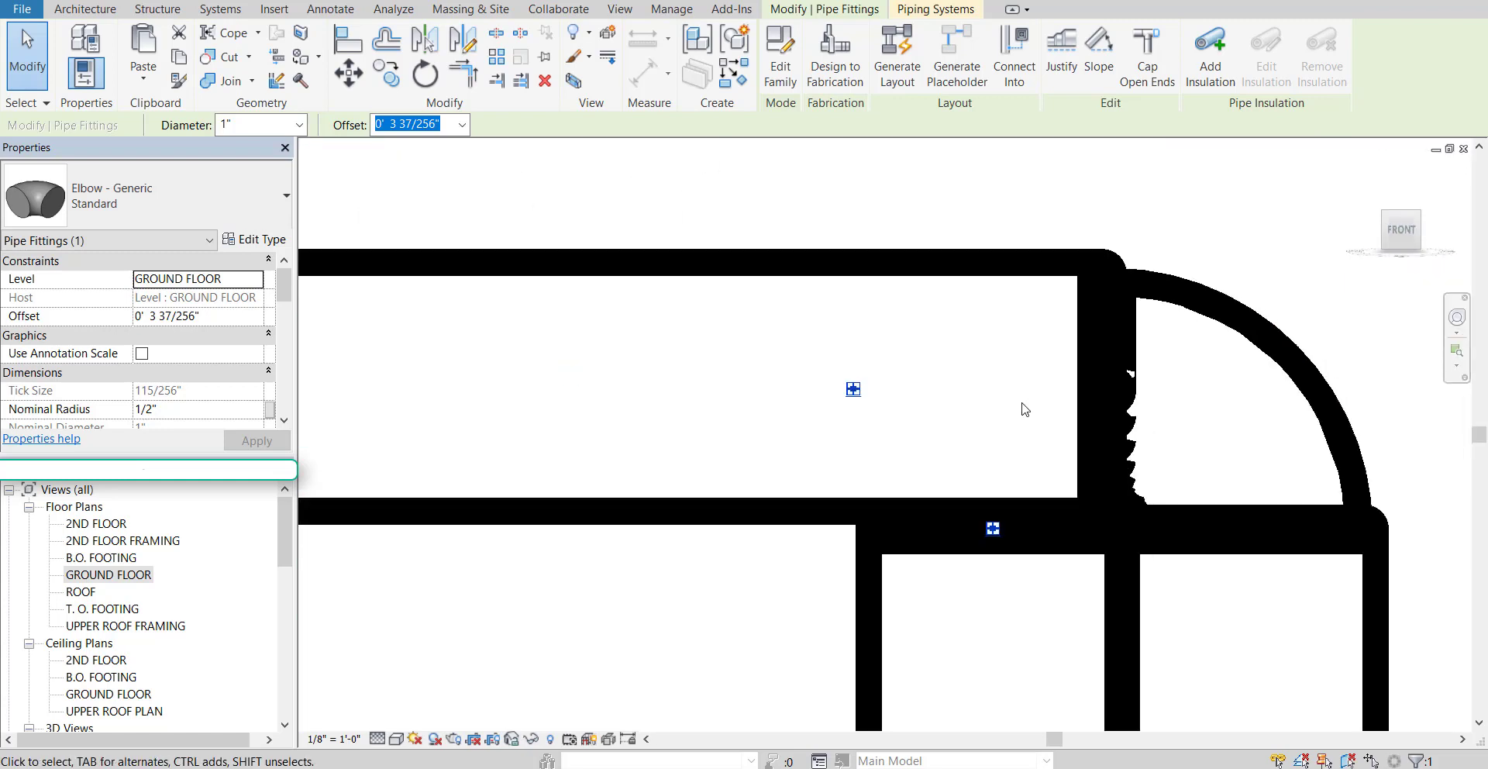
scroll(1025, 410, down, 6)
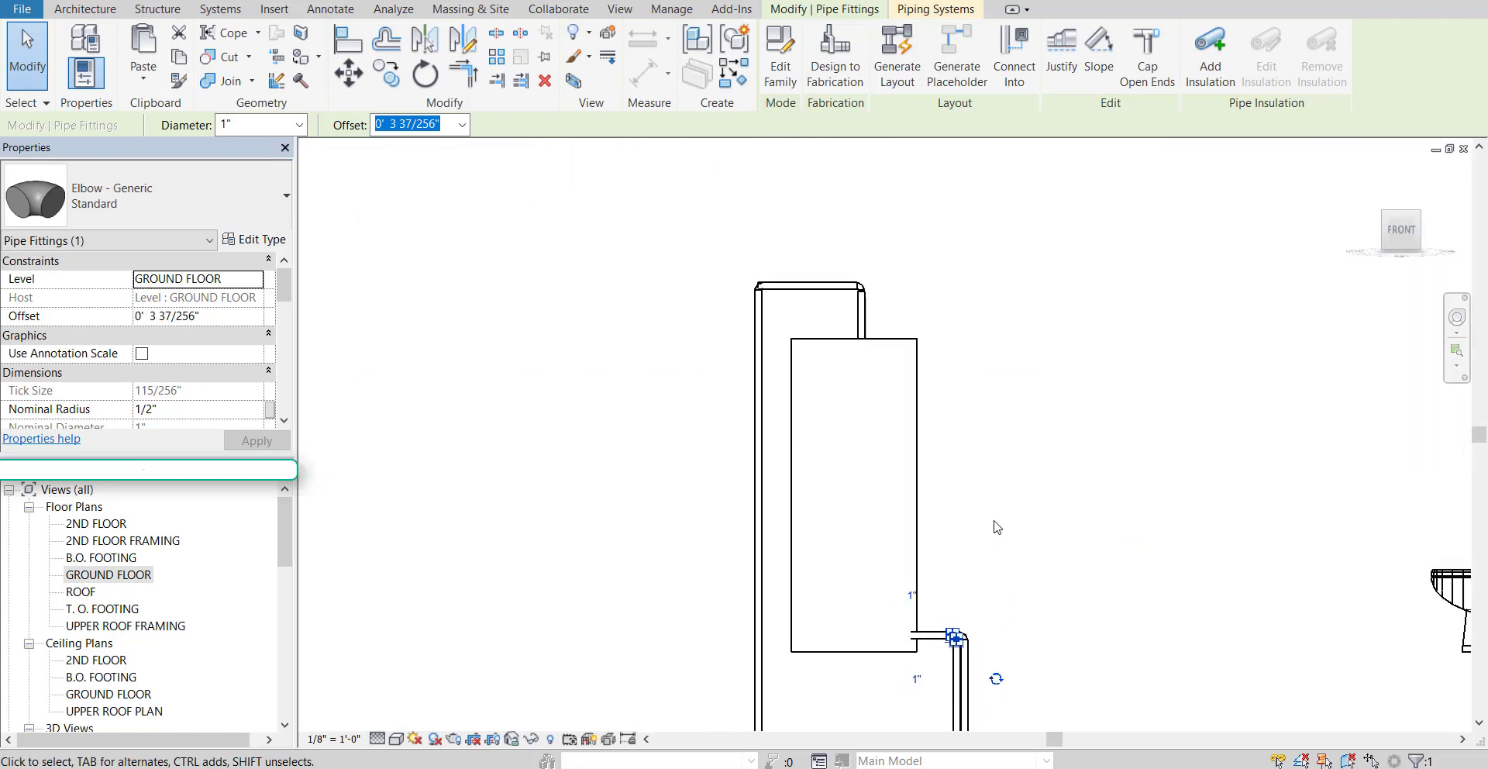
key(Up)
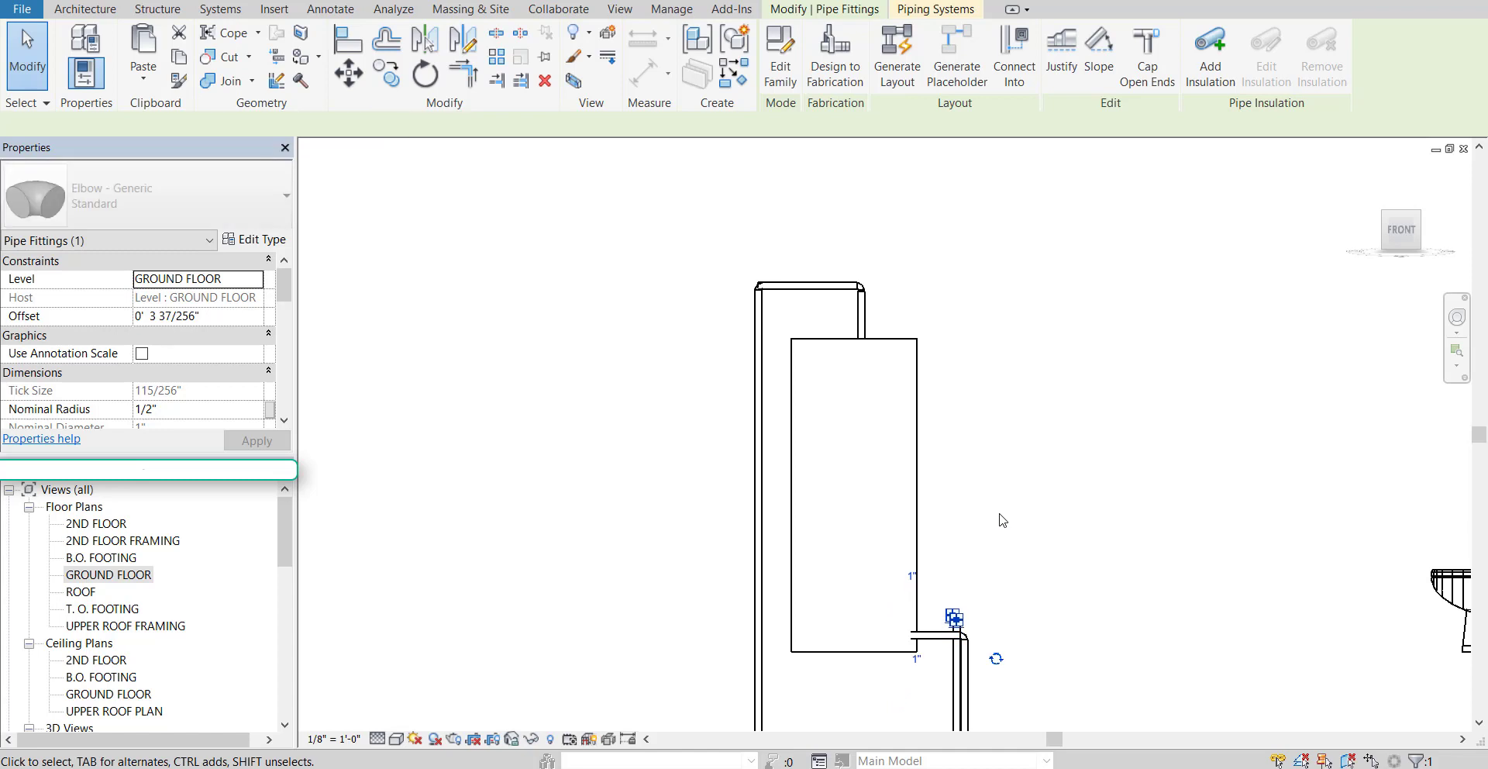
key(Up)
key(Up)
key(Up)
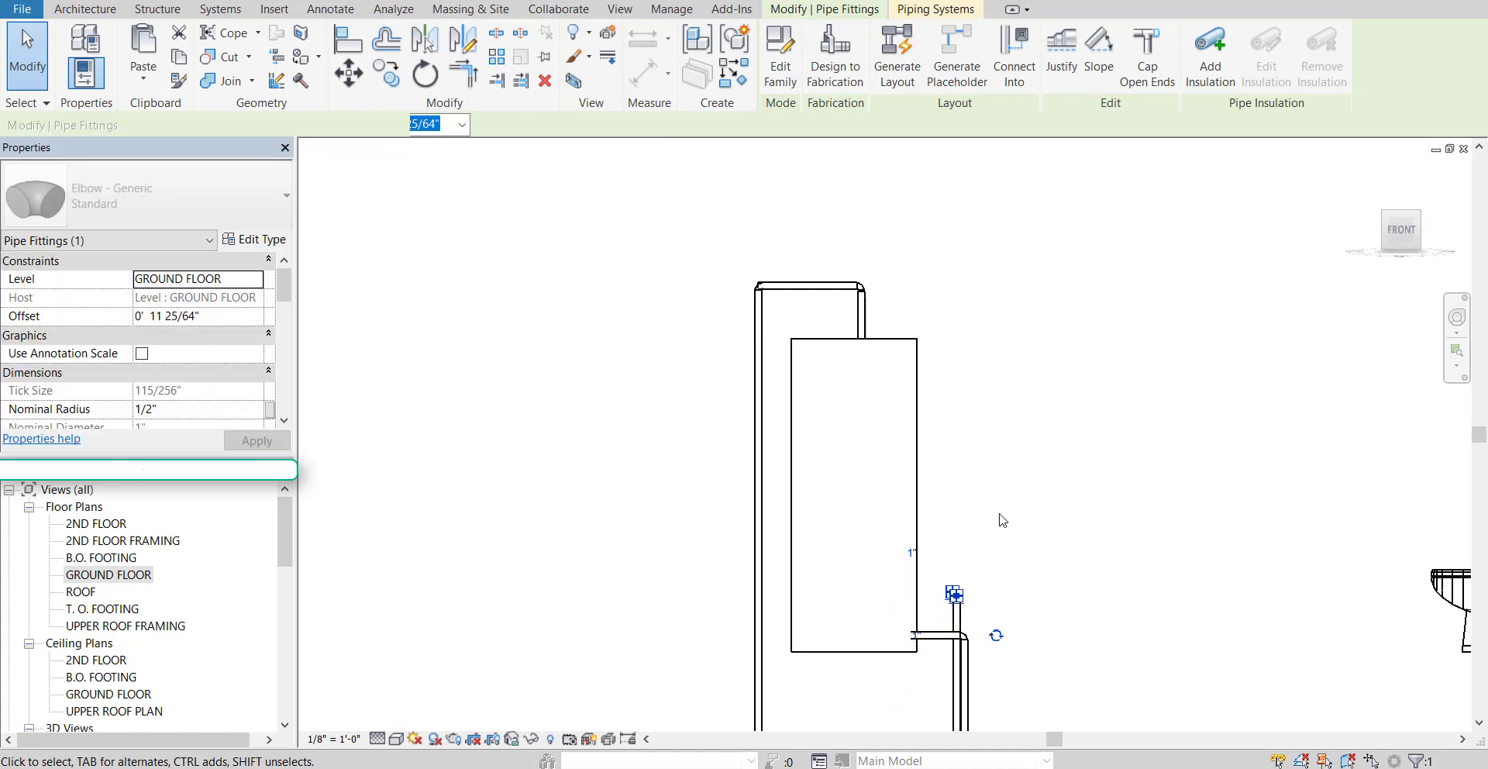
key(Up)
key(Up)
key(Up)
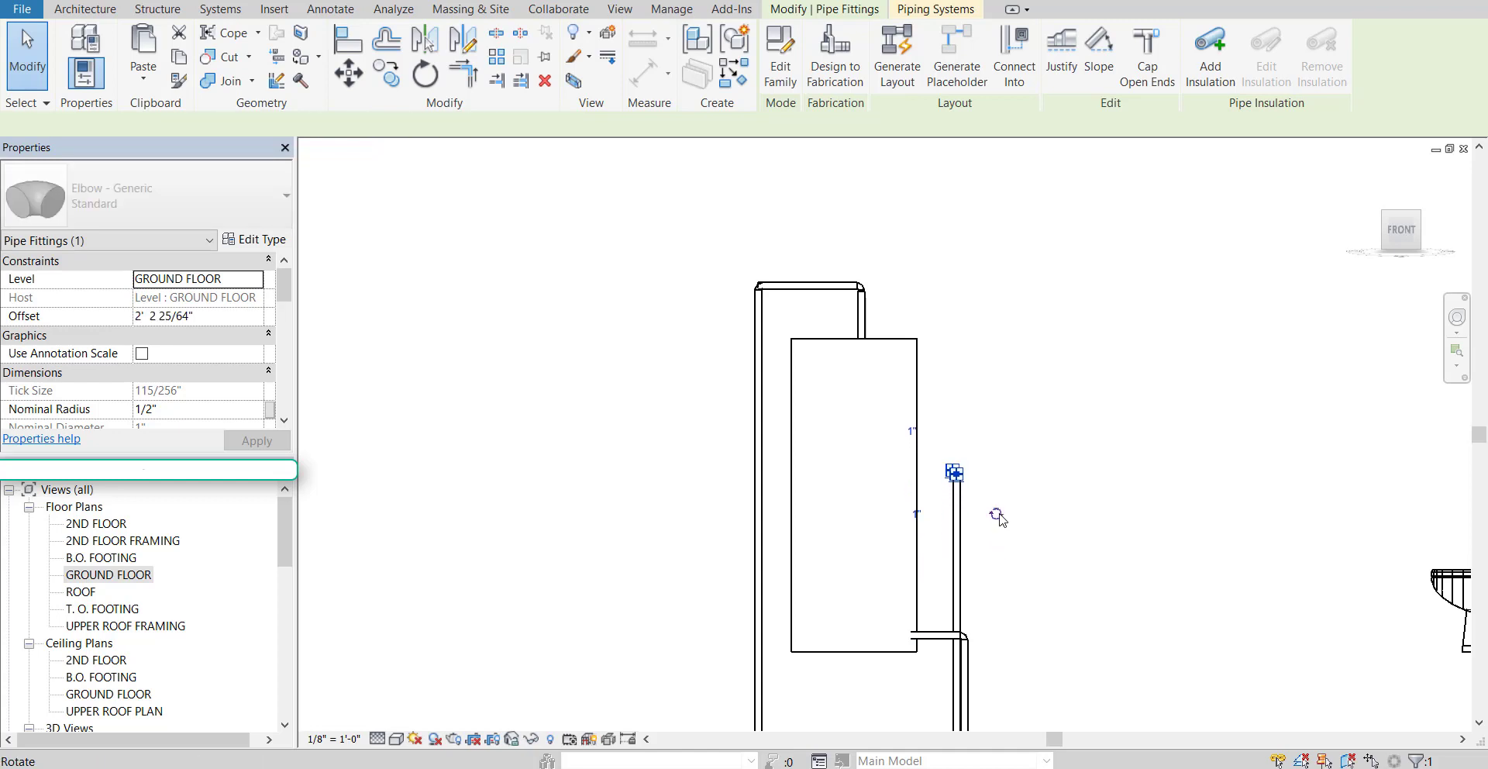
key(Up)
key(Up)
key(Up)
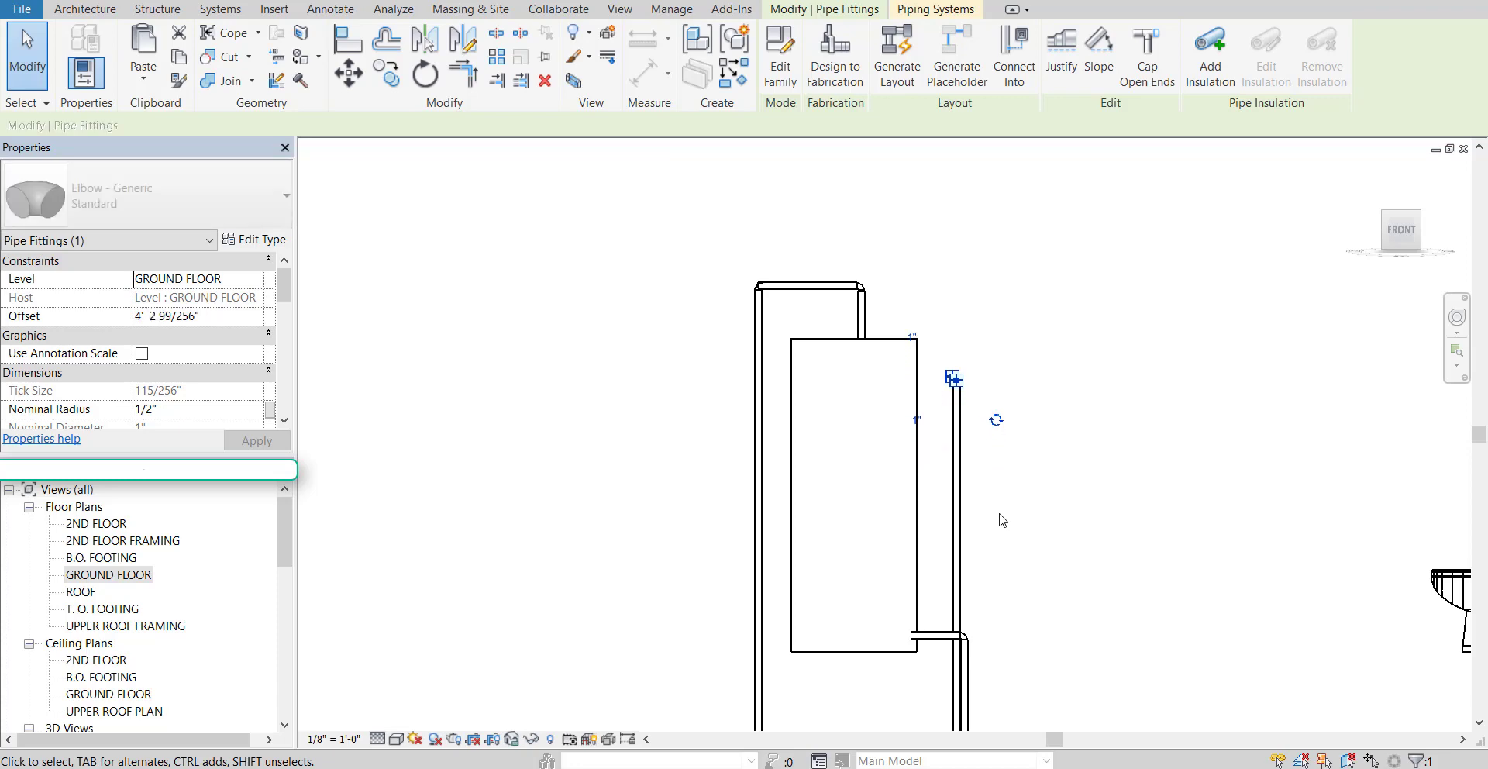
key(Up)
key(Up)
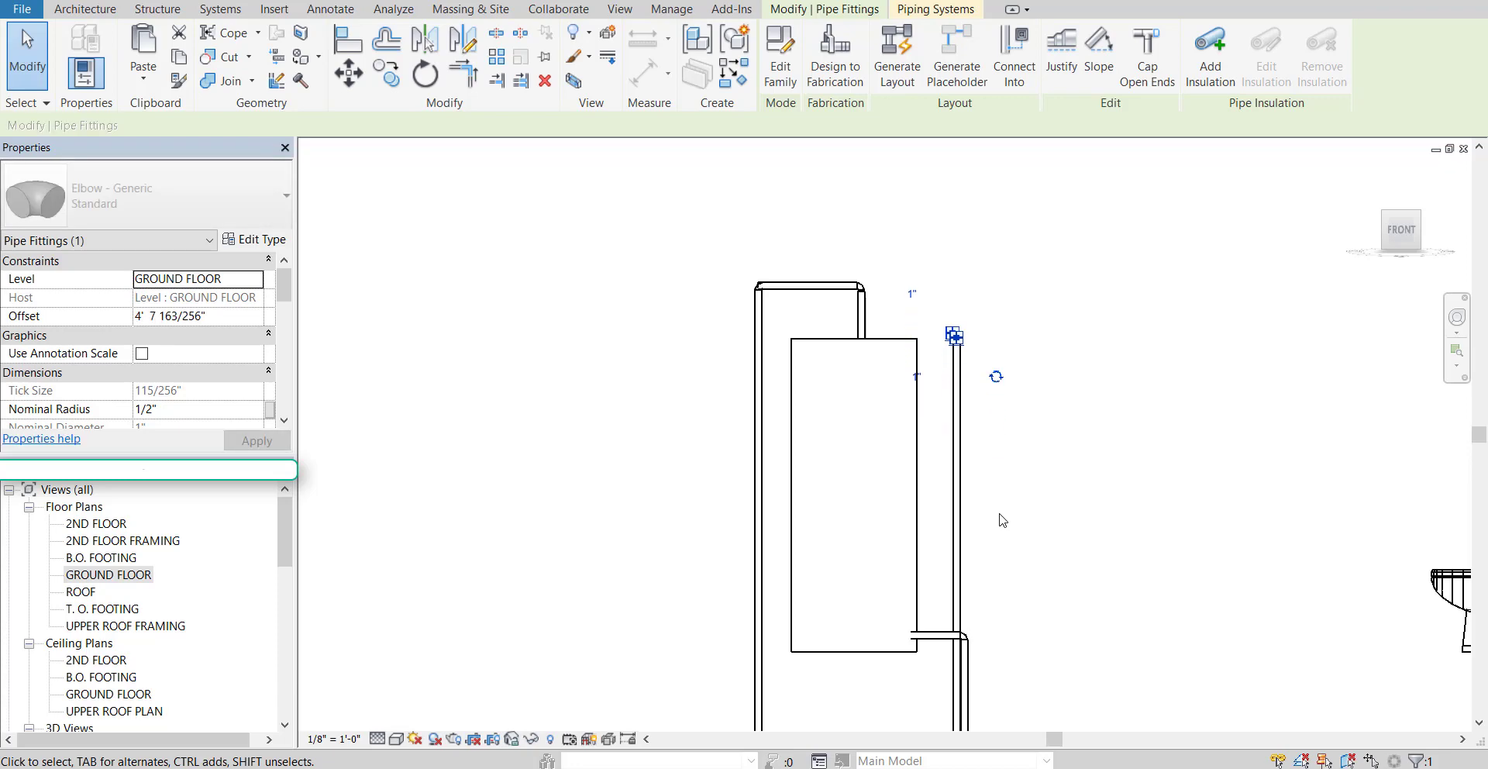
key(Up)
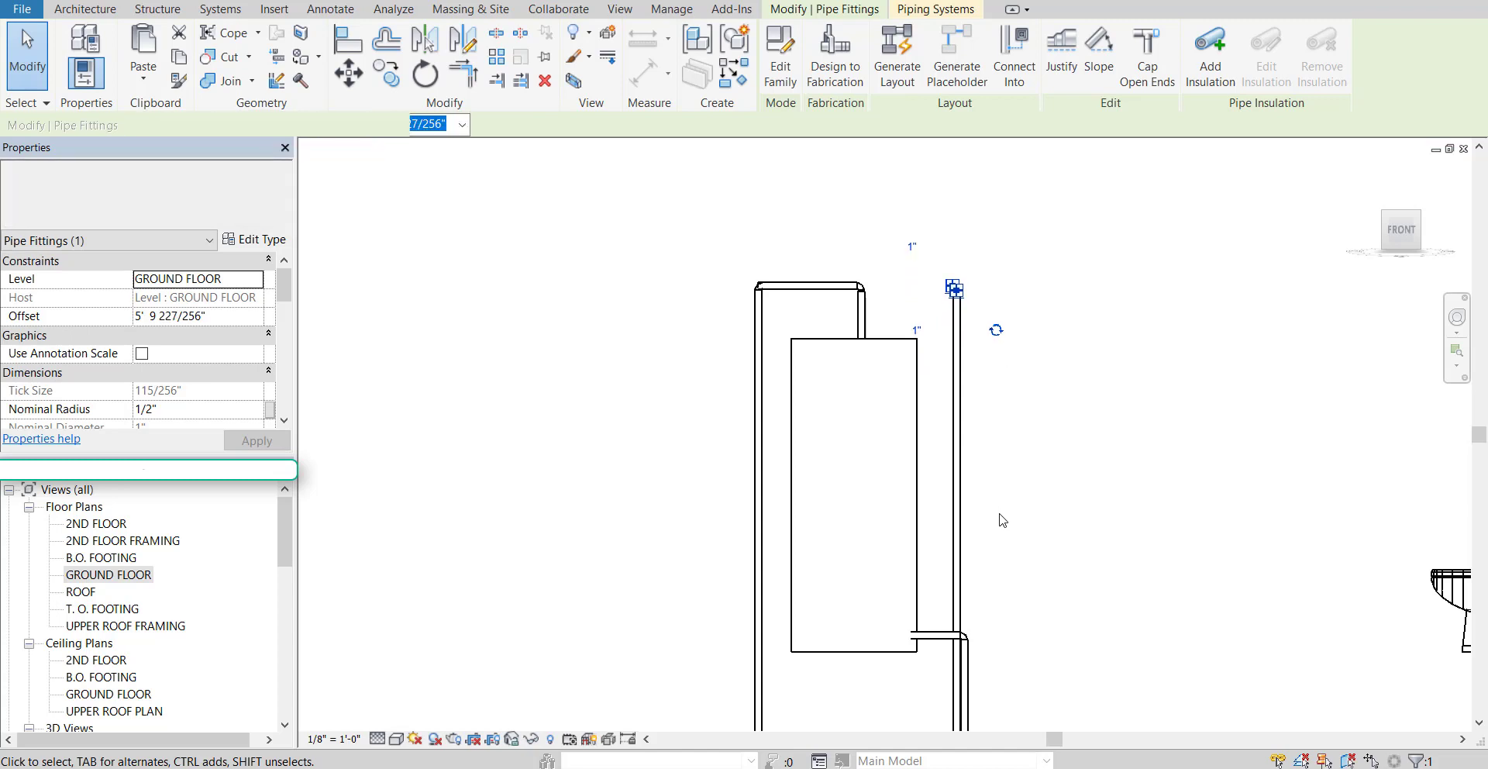
click(1064, 407)
scroll(923, 325, up, 3)
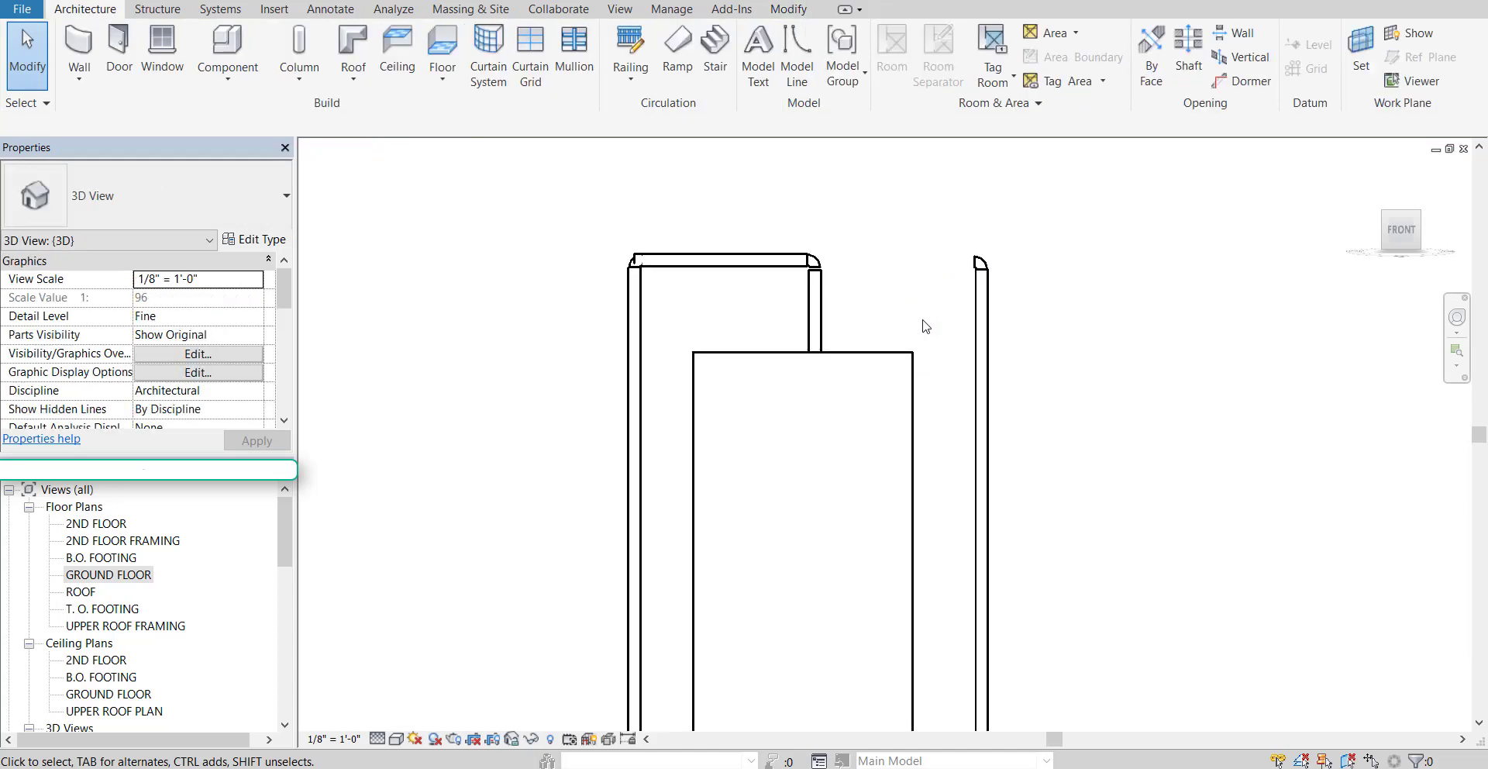
scroll(923, 326, down, 5)
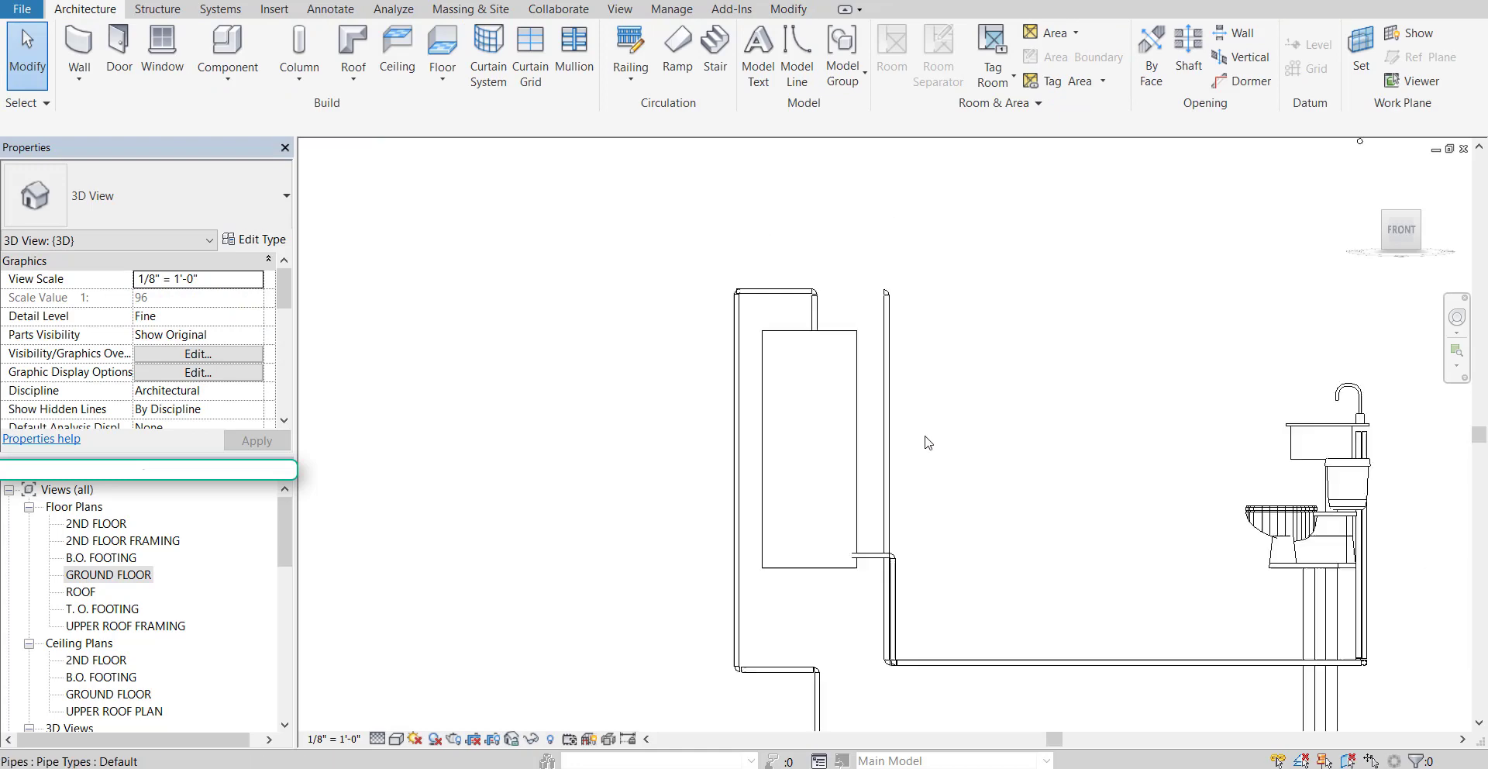
Raise the copied horizontal pipe at the water heater's lower outlet to an offset of 5' 7 41/256"
shift+middle_drag(934, 512, 914, 504)
scroll(922, 498, up, 5)
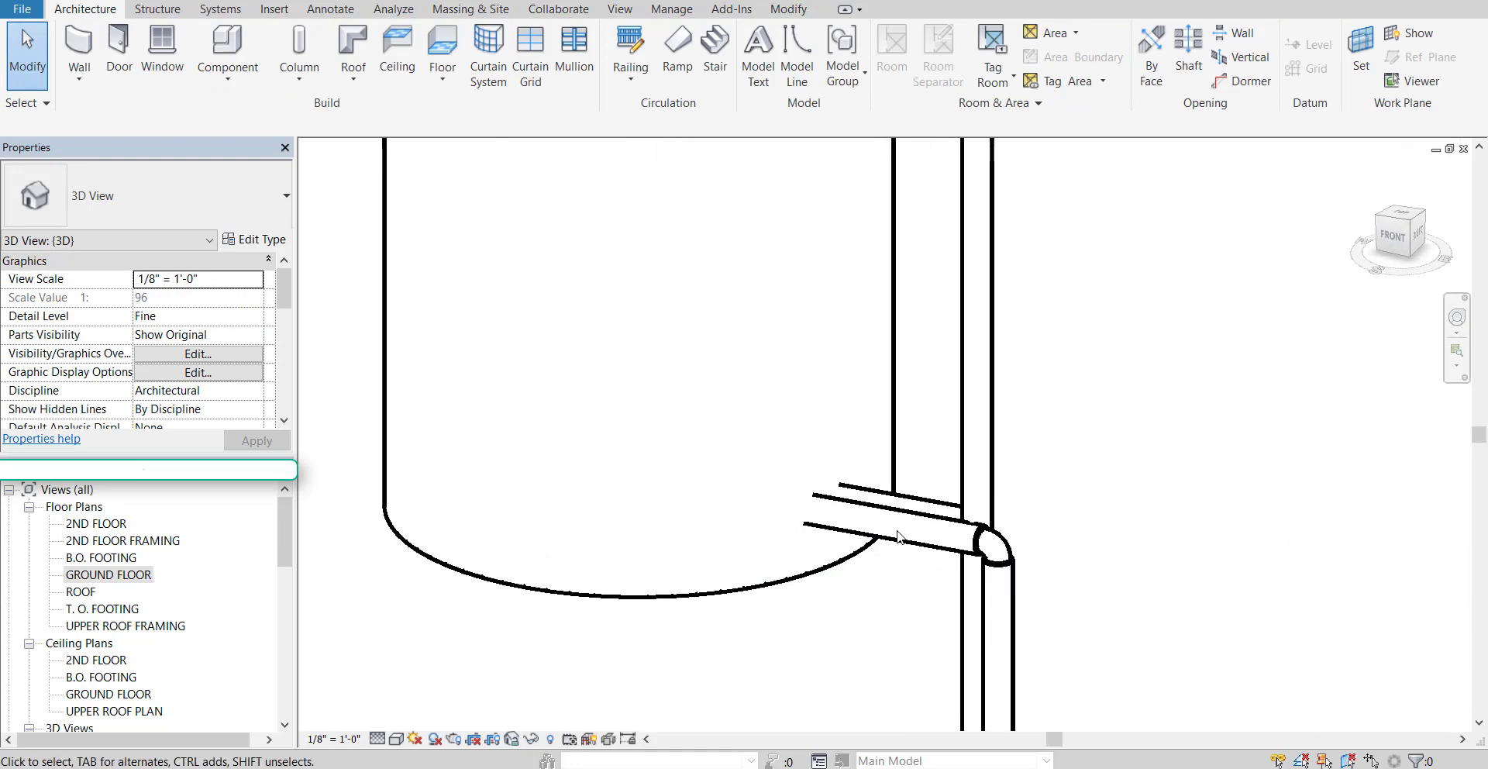
click(923, 498)
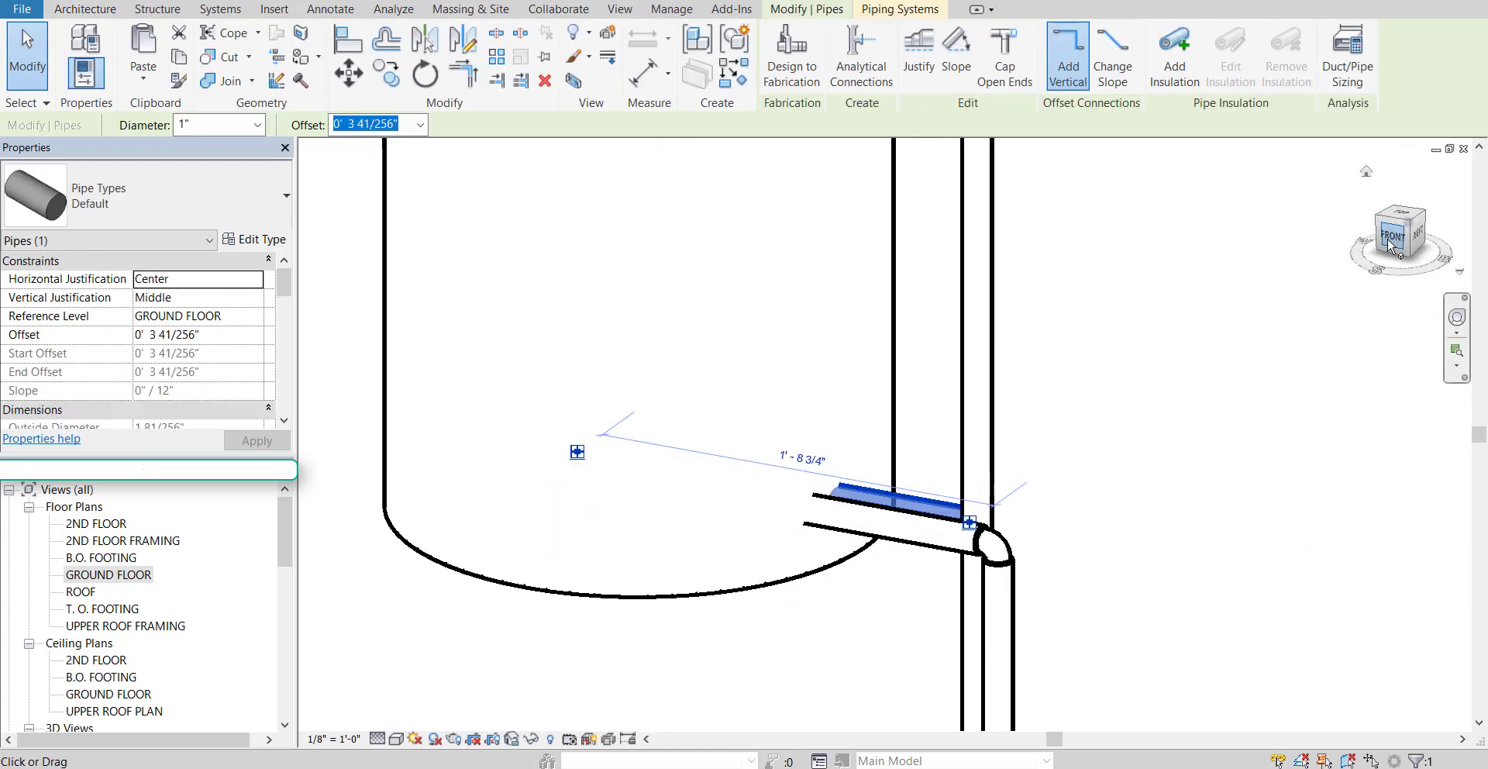
click(1389, 245)
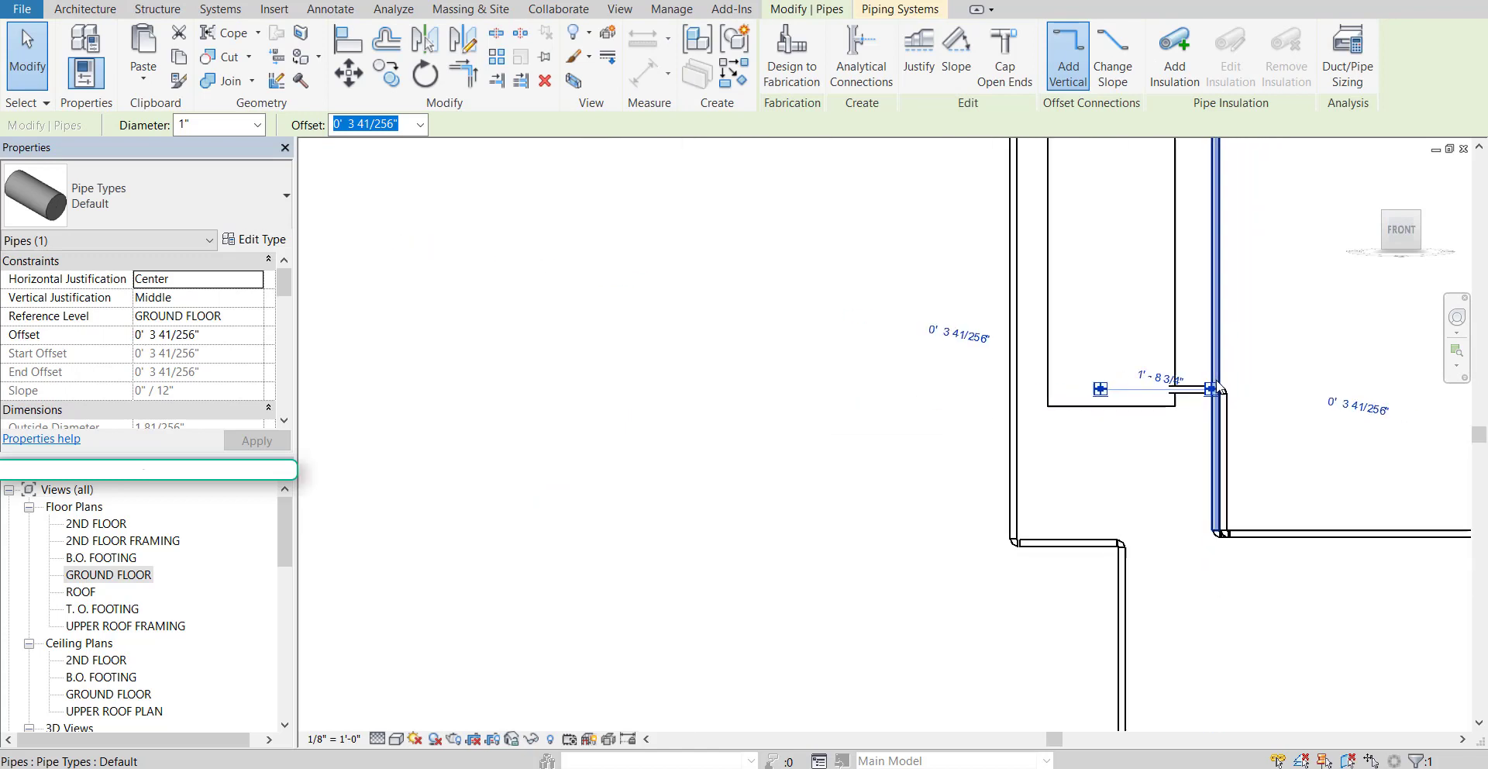
scroll(1217, 388, down, 4)
scroll(1106, 499, up, 4)
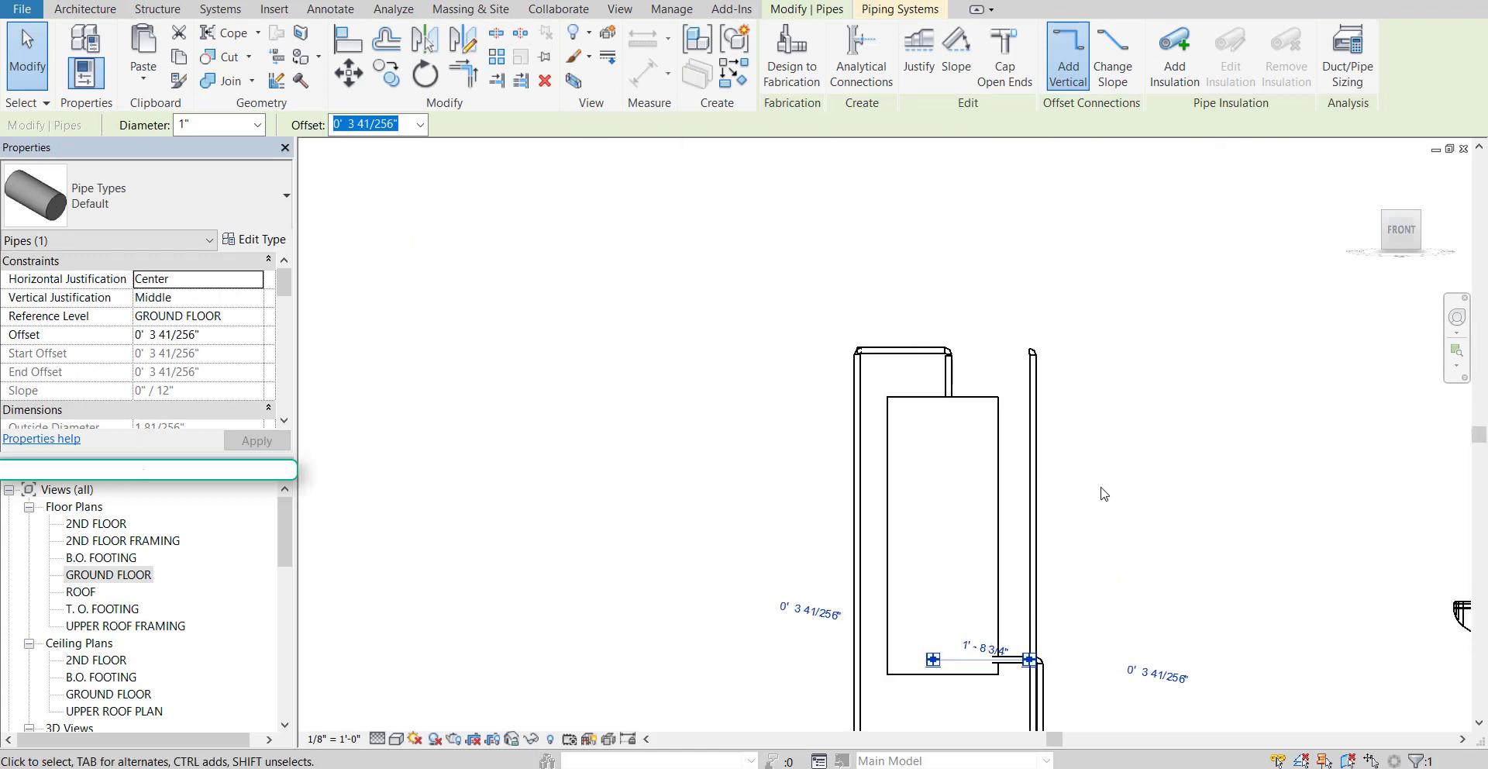
key(Up)
key(Up)
key(Up)
key(Up)
key(Up)
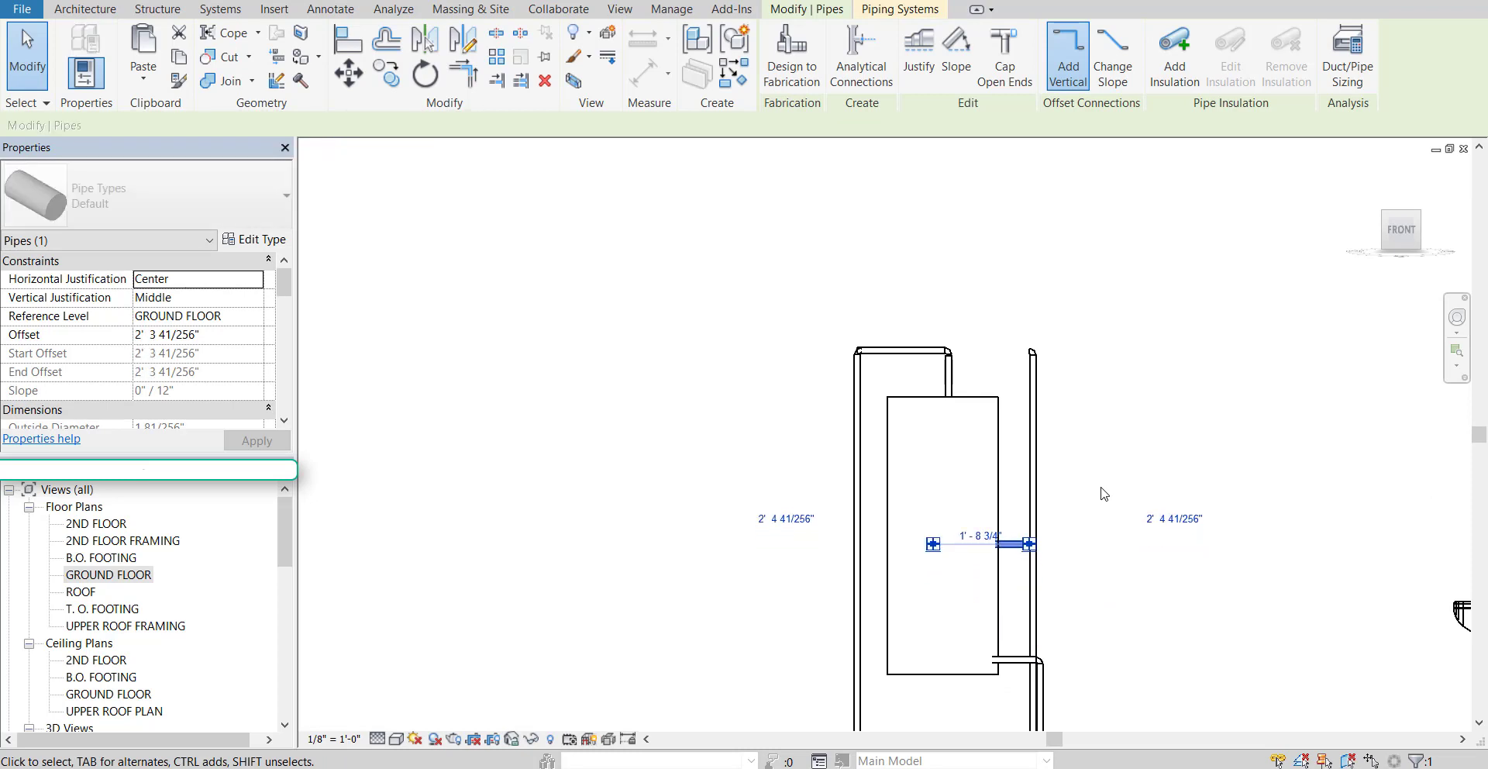
key(Up)
key(Up)
key(Up)
key(Up)
key(Up)
key(Up)
key(Up)
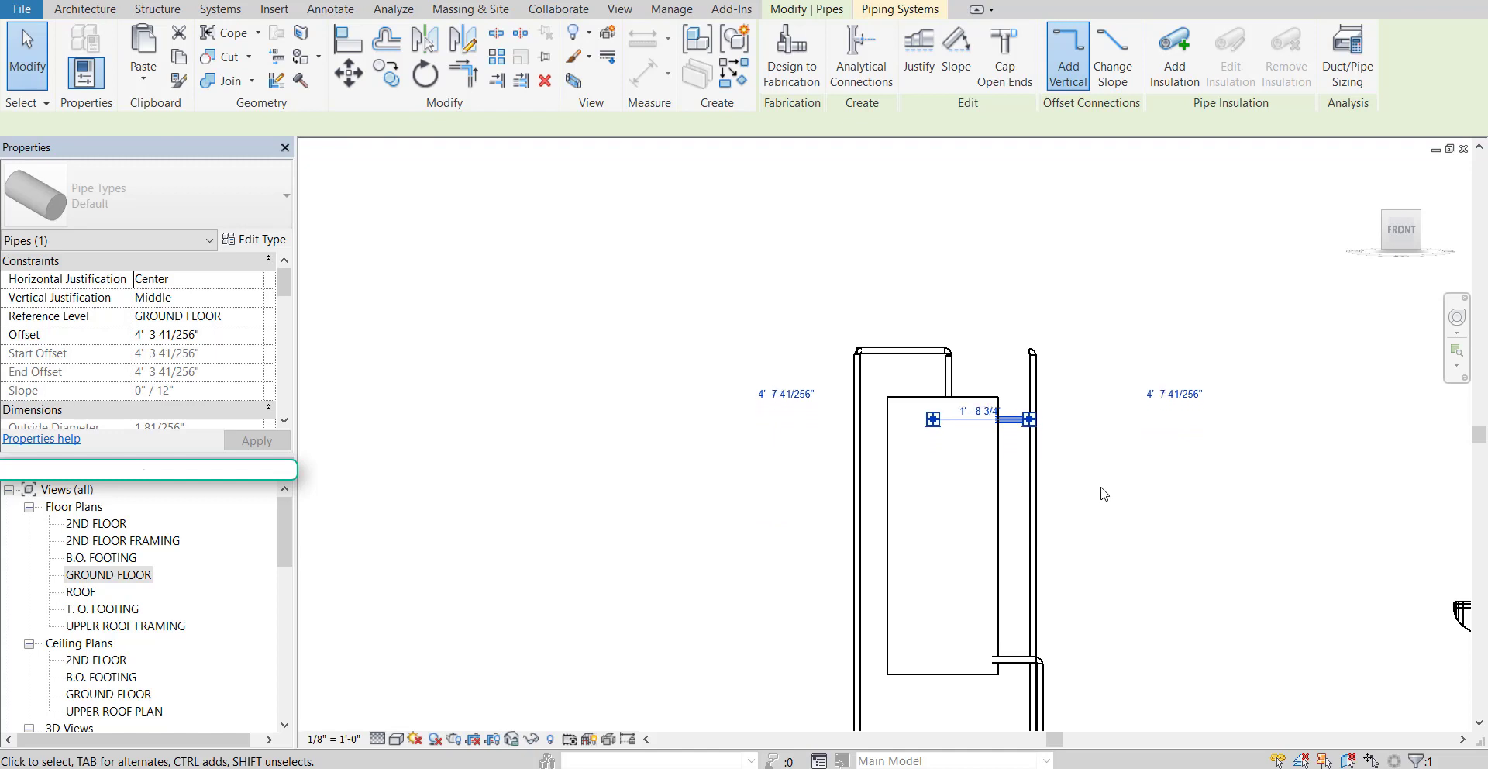
key(Up)
key(Up)
key(Up)
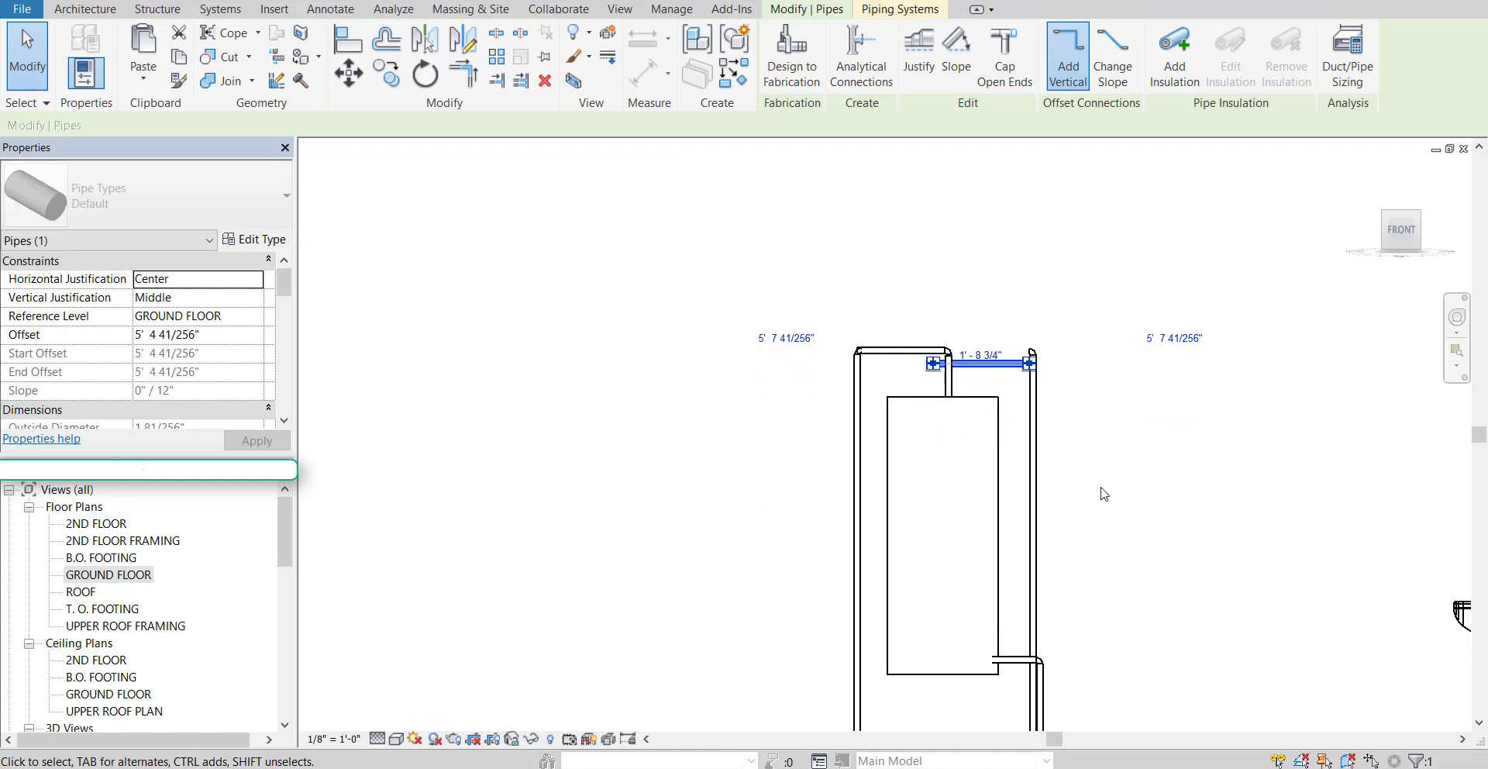
scroll(1085, 458, up, 5)
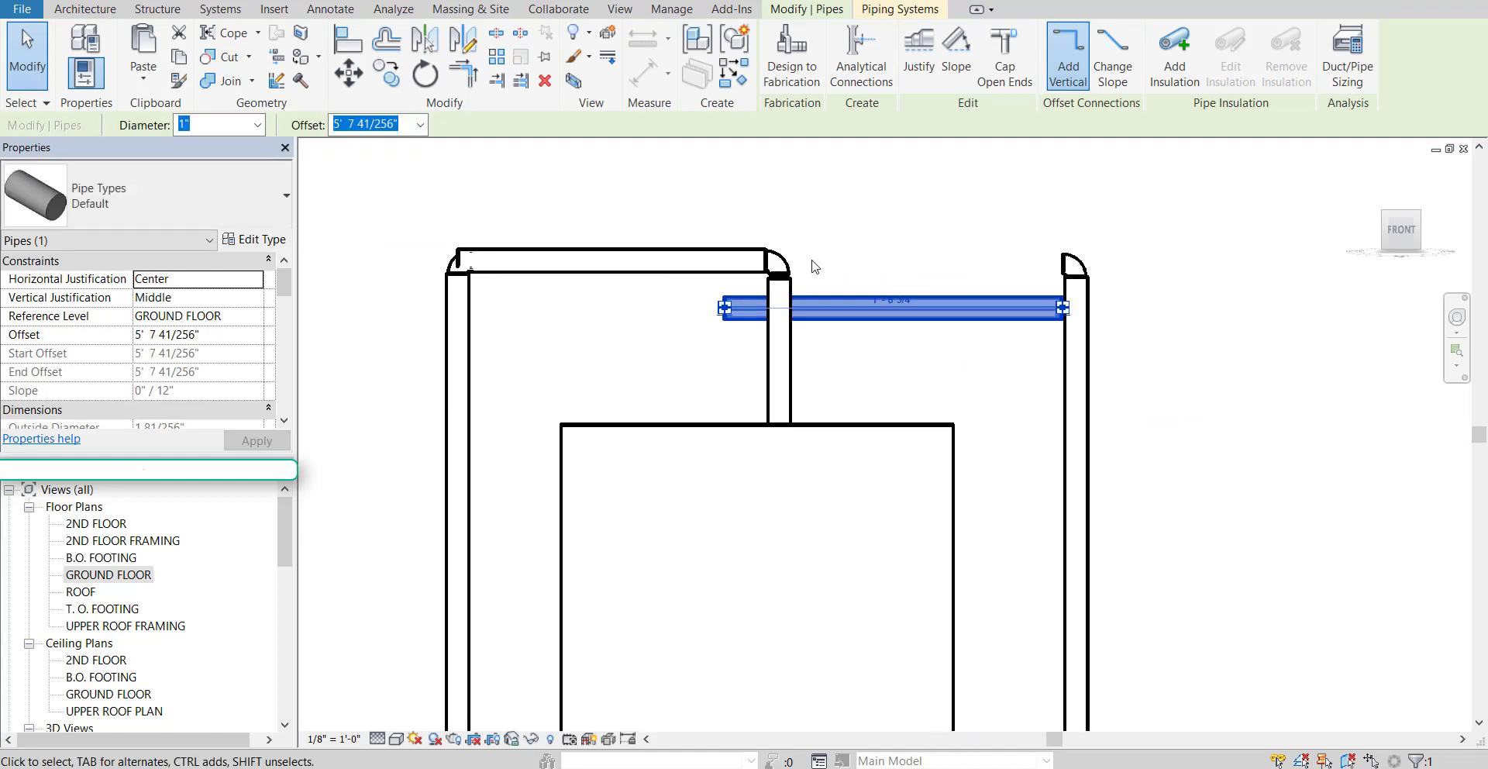
scroll(457, 233, up, 3)
Adjust the original top horizontal pipe's end beside the tall riser so it meets the face of the riser's elbow
click(479, 291)
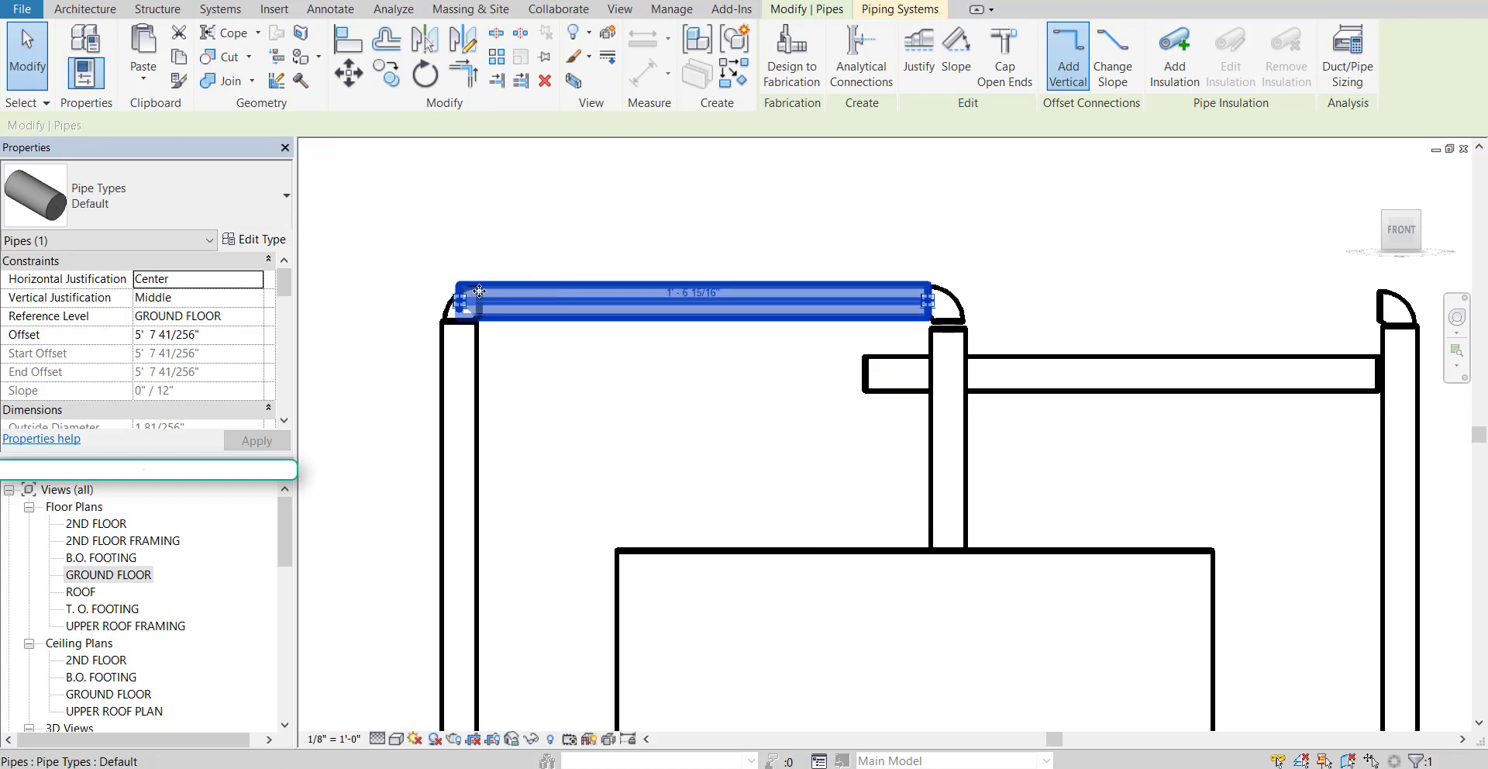
drag(461, 302, 478, 245)
key(Escape)
click(474, 303)
click(491, 333)
scroll(491, 332, up, 2)
click(489, 293)
key(Escape)
scroll(489, 303, up, 3)
click(493, 282)
click(506, 376)
scroll(602, 435, down, 6)
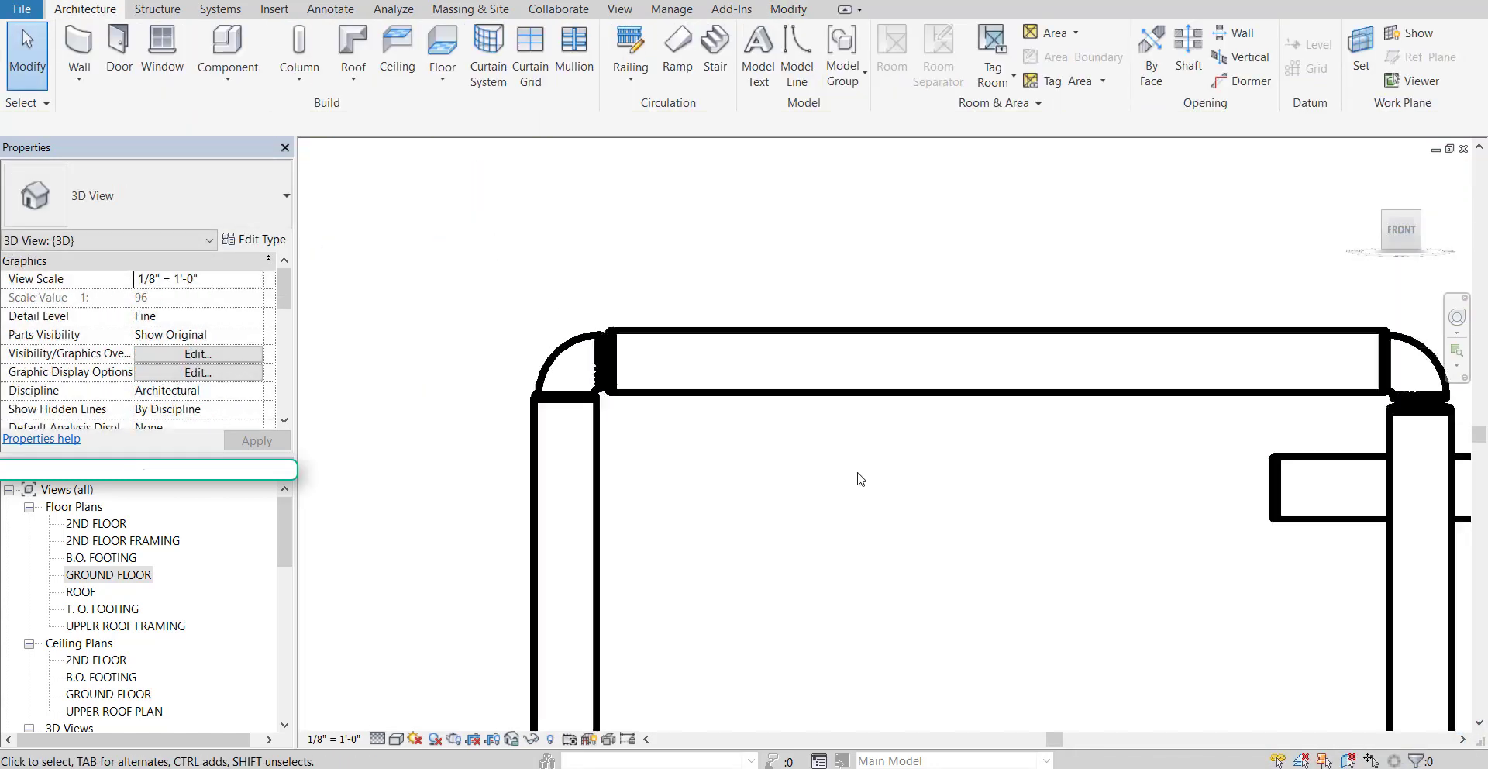
scroll(1085, 533, down, 3)
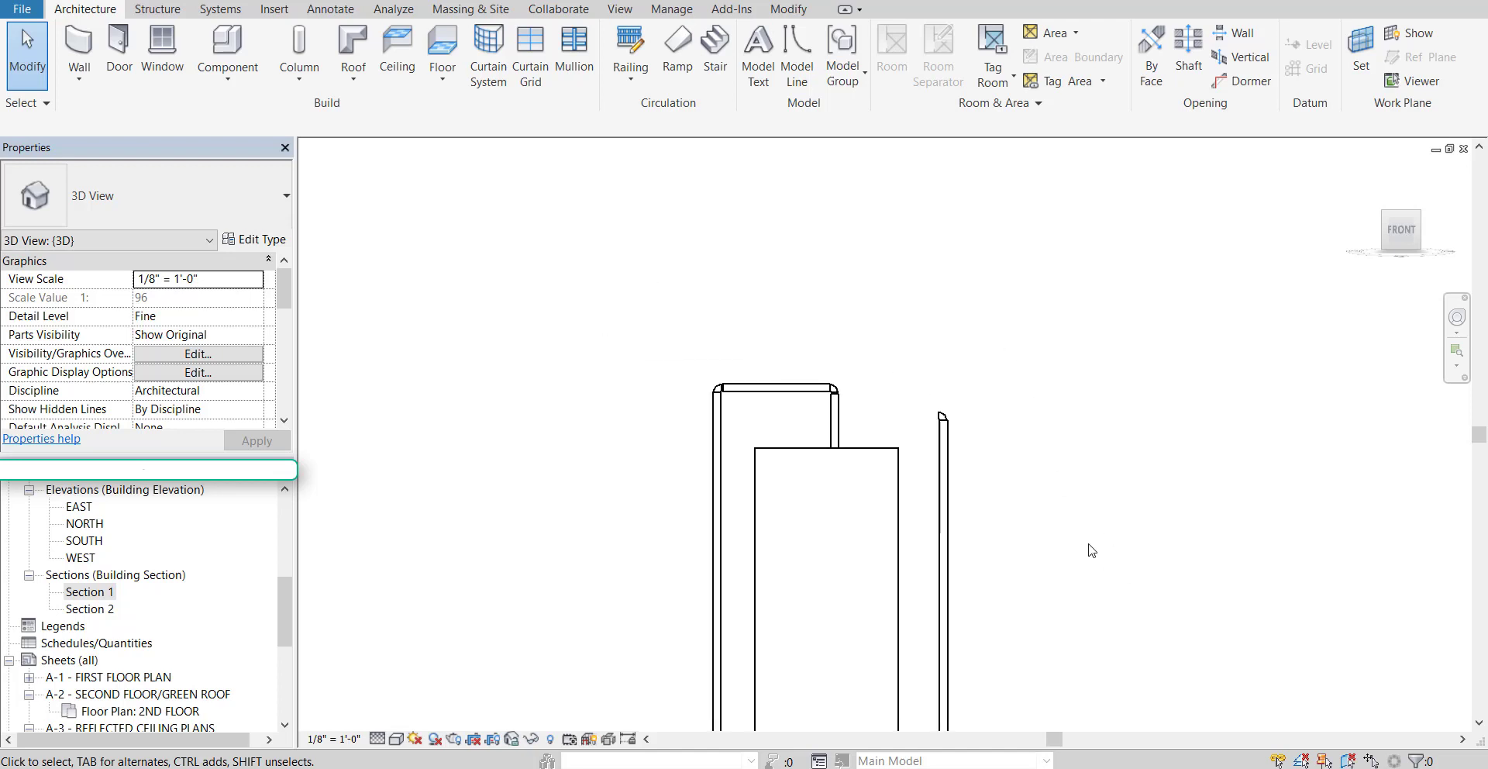
Raise the copied lower outlet pipe above the water heater to an offset of 5' 5 105/256", level with the copied riser's elbow
middle_drag(1094, 557, 791, 531)
scroll(768, 544, up, 3)
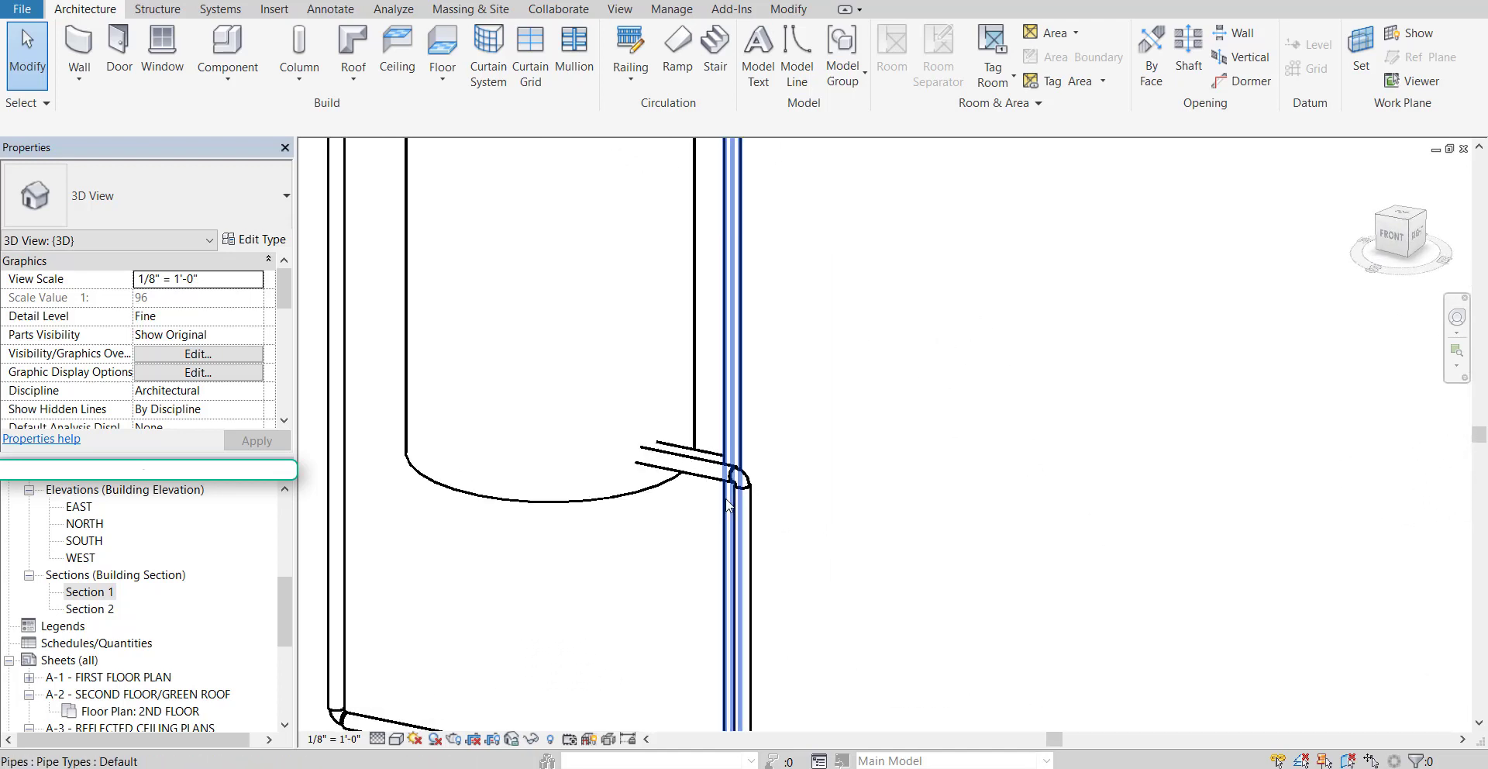
scroll(726, 499, up, 2)
click(739, 438)
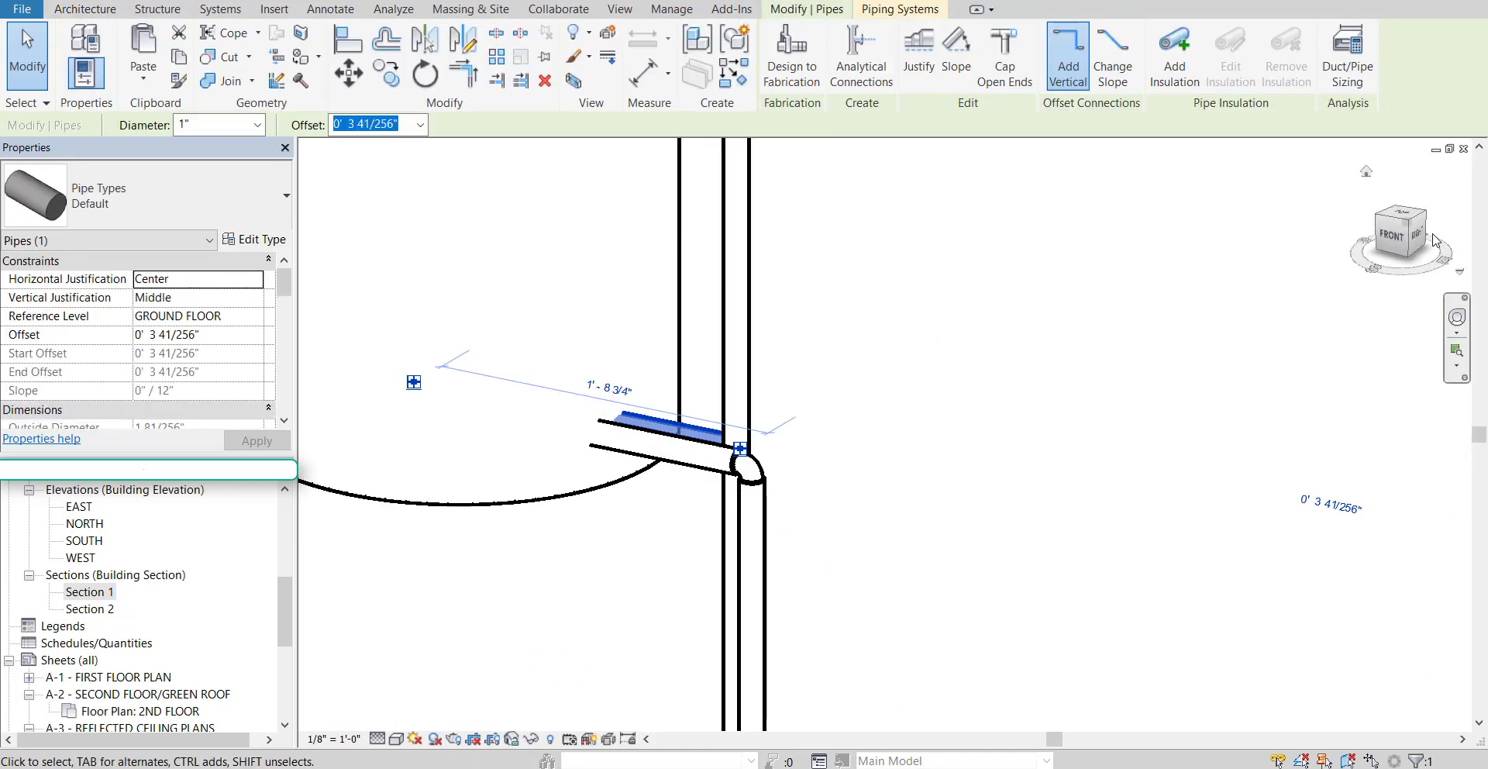
click(1393, 236)
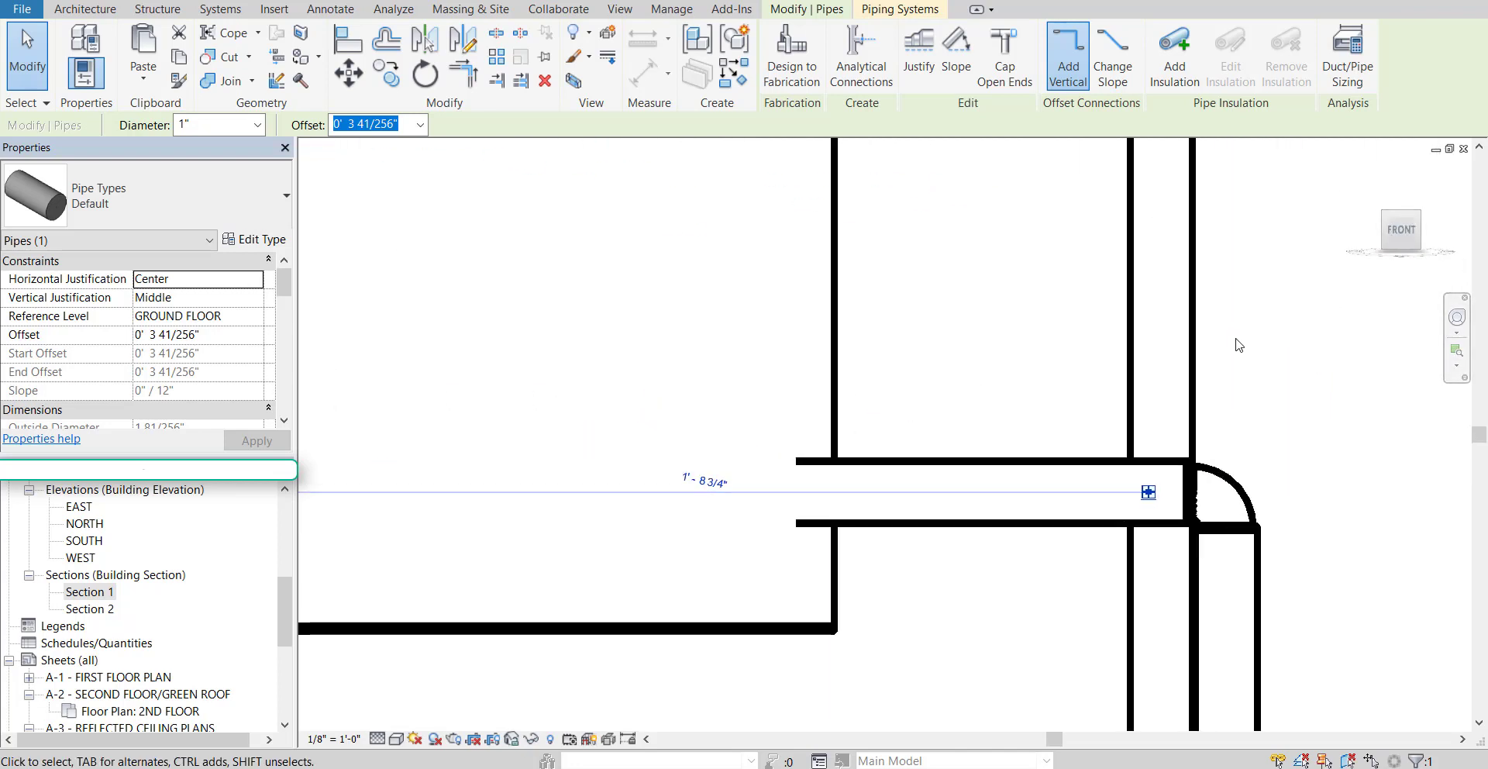
scroll(1239, 346, down, 4)
middle_drag(1230, 328, 1012, 539)
scroll(1014, 536, down, 2)
middle_drag(1084, 415, 1013, 439)
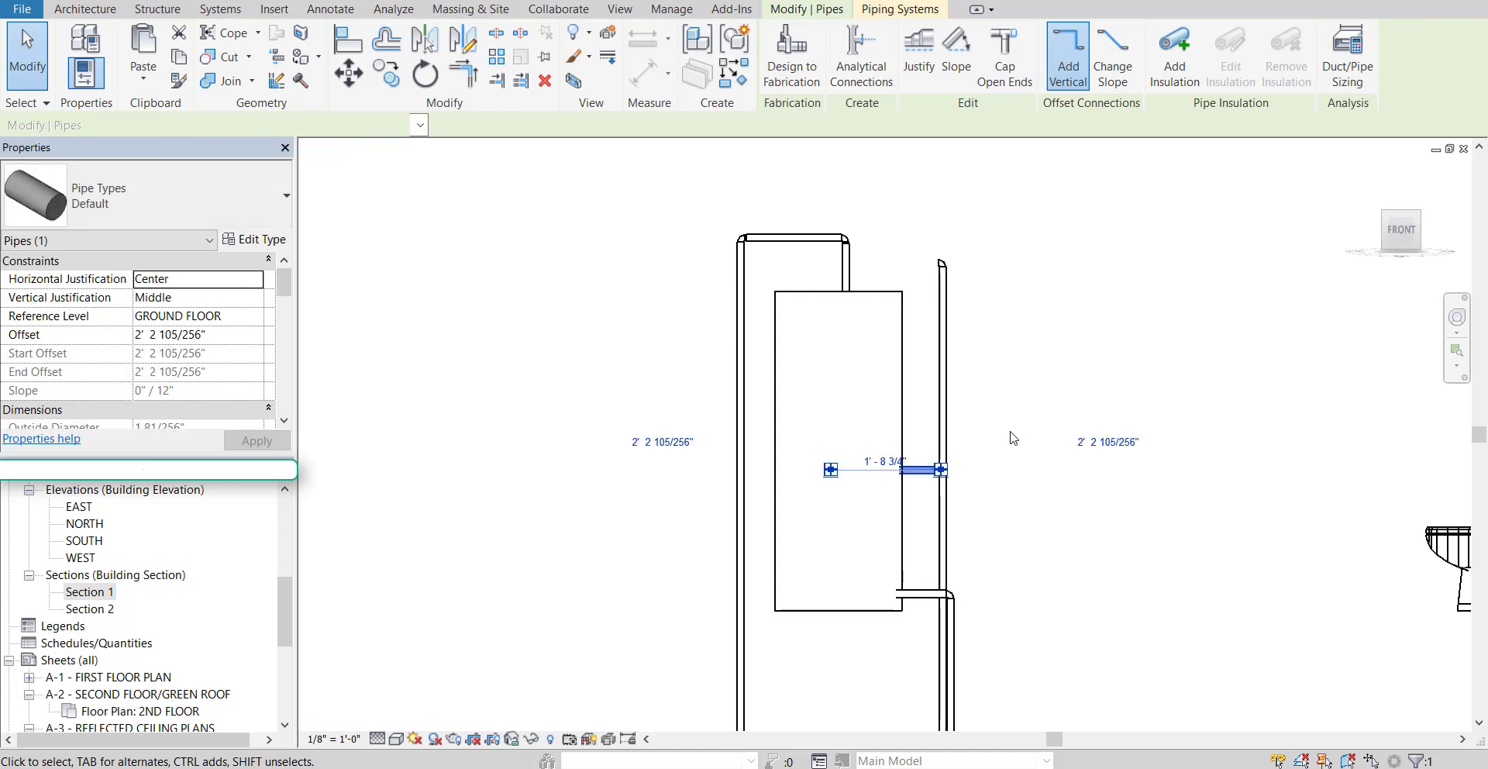
key(Up)
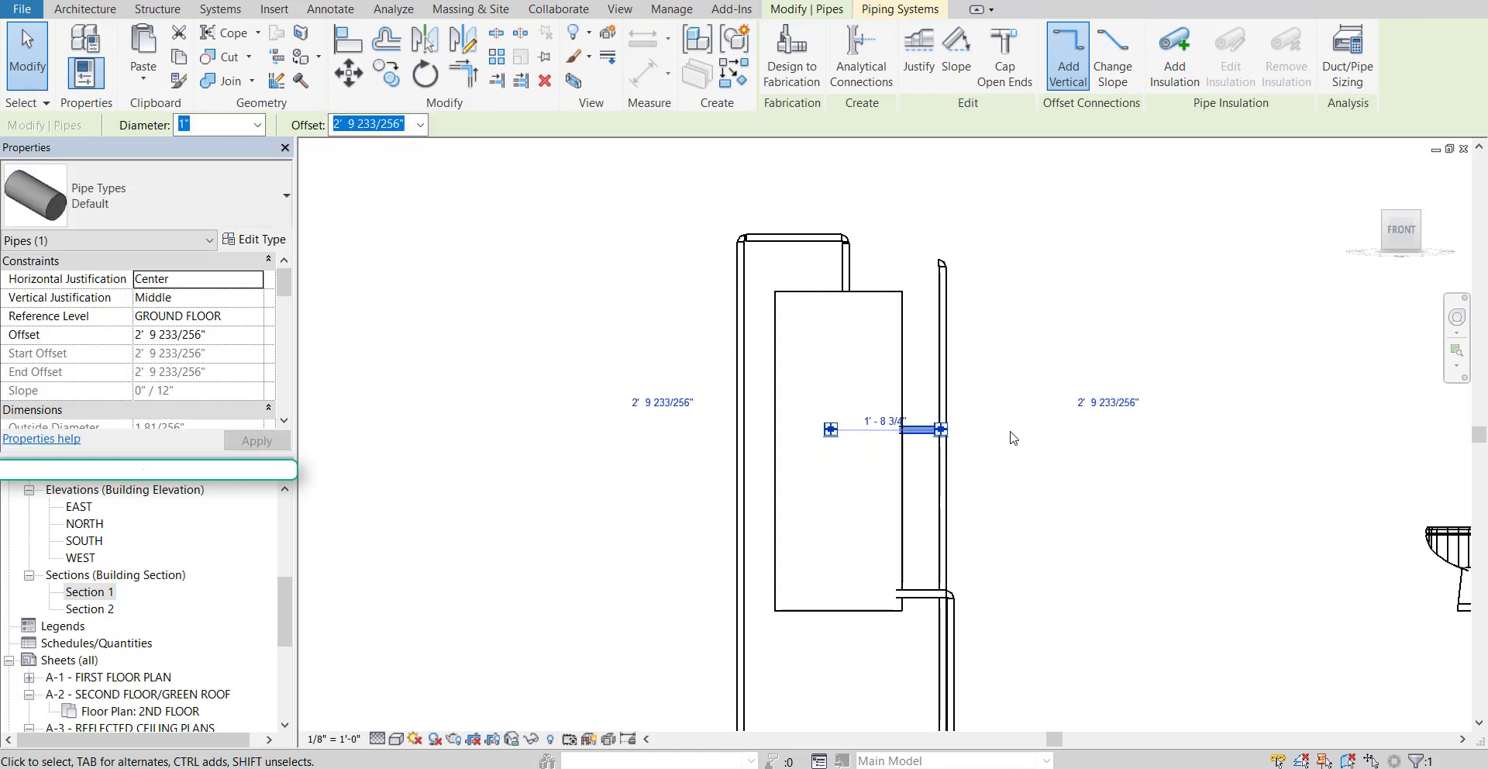
key(Up)
key(Up)
key(Up)
key(Up)
key(Up)
key(Up)
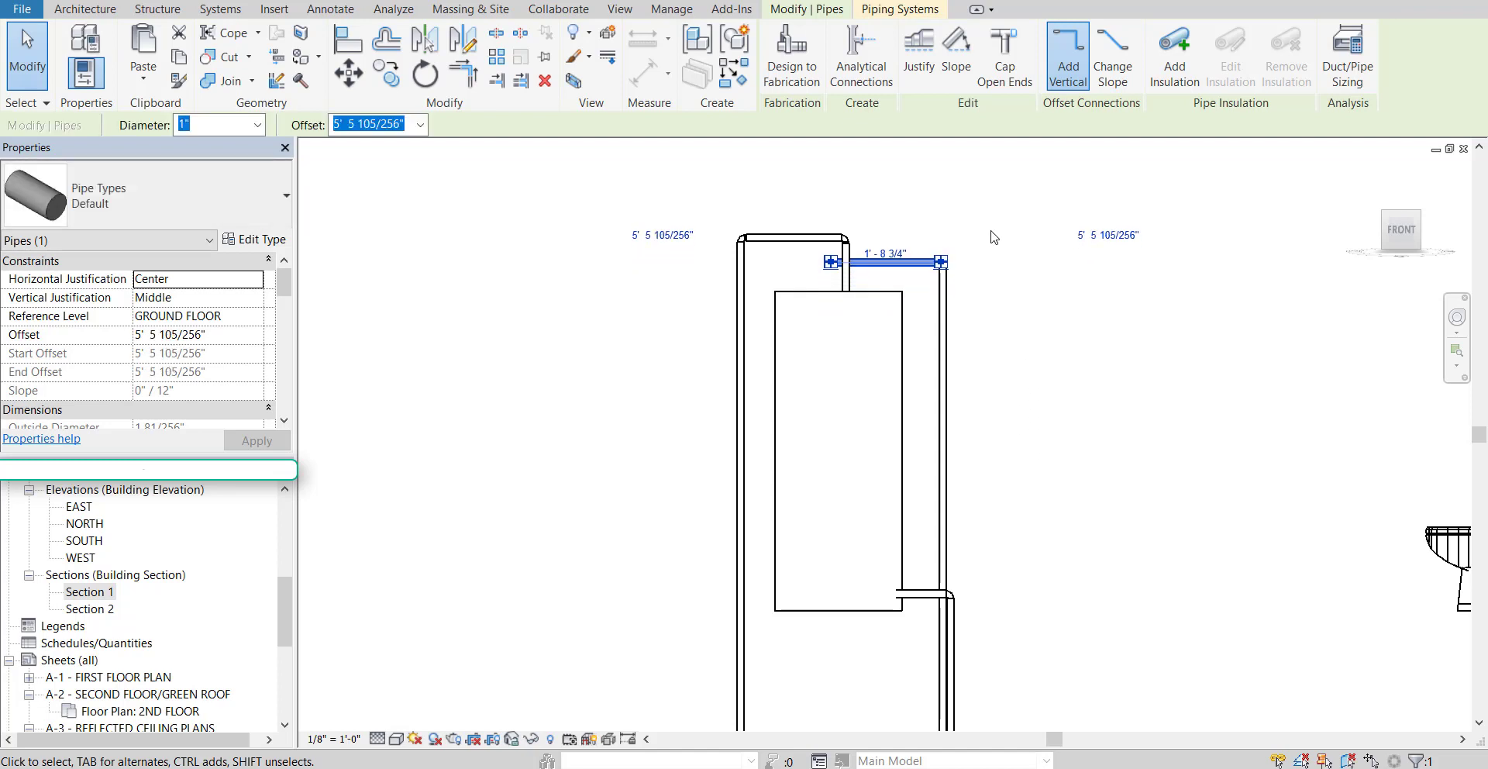
Shorten the raised pipe to 1' 8 1/4" so its end meets the copied riser's top elbow
scroll(915, 261, up, 8)
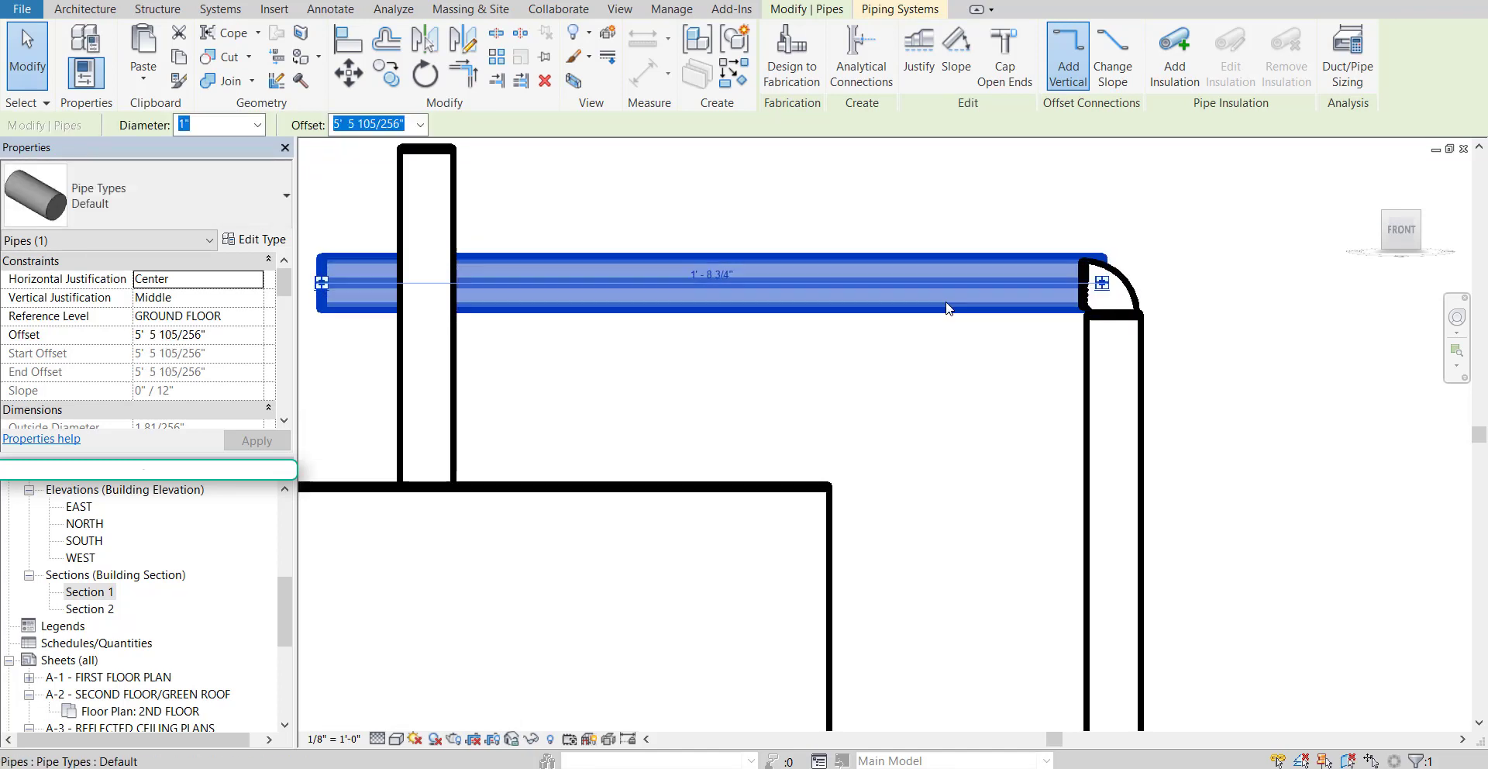
drag(1102, 283, 1084, 283)
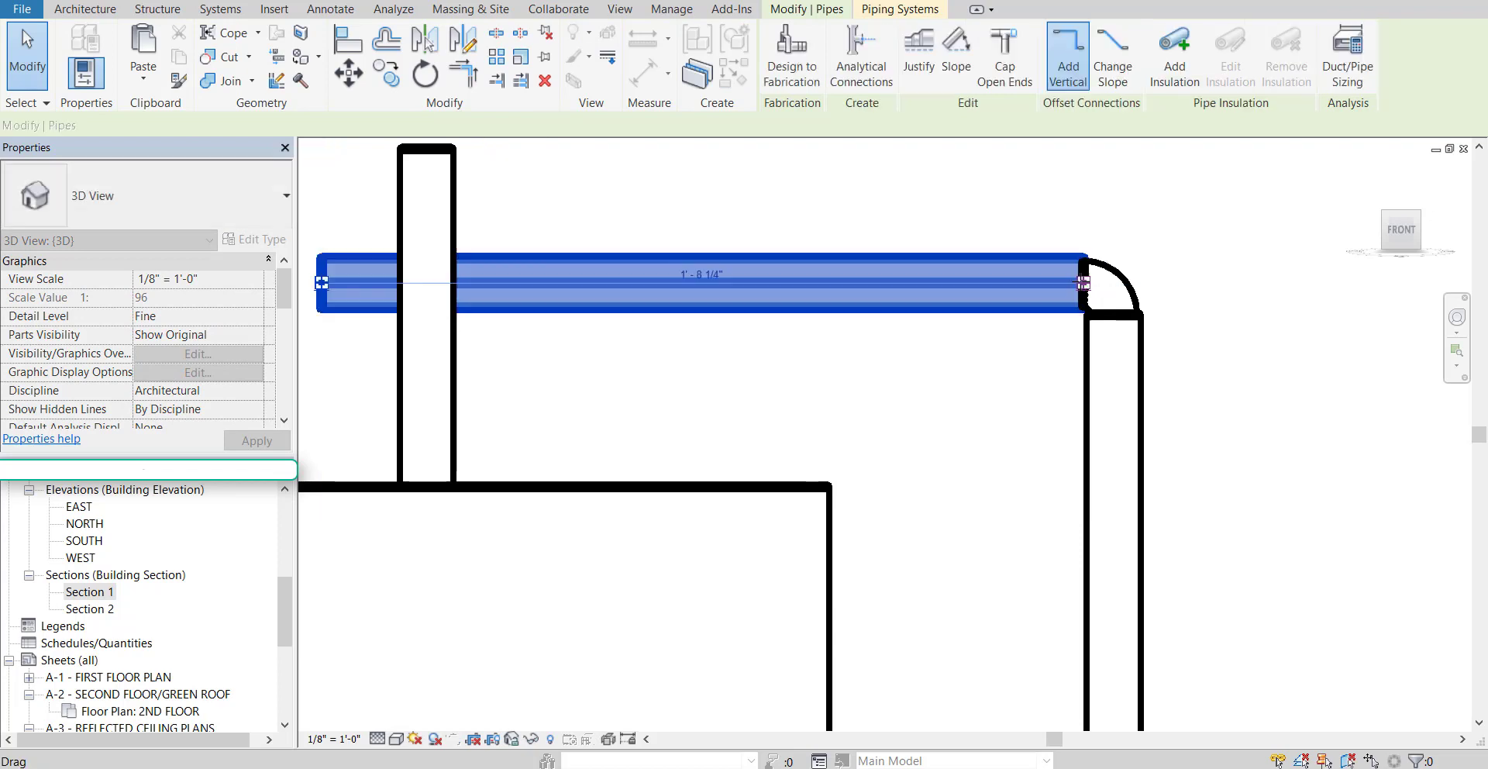
click(892, 344)
Try to pull the raised pipe's free end back to the vertical pipe above the water heater
middle_drag(423, 349, 587, 382)
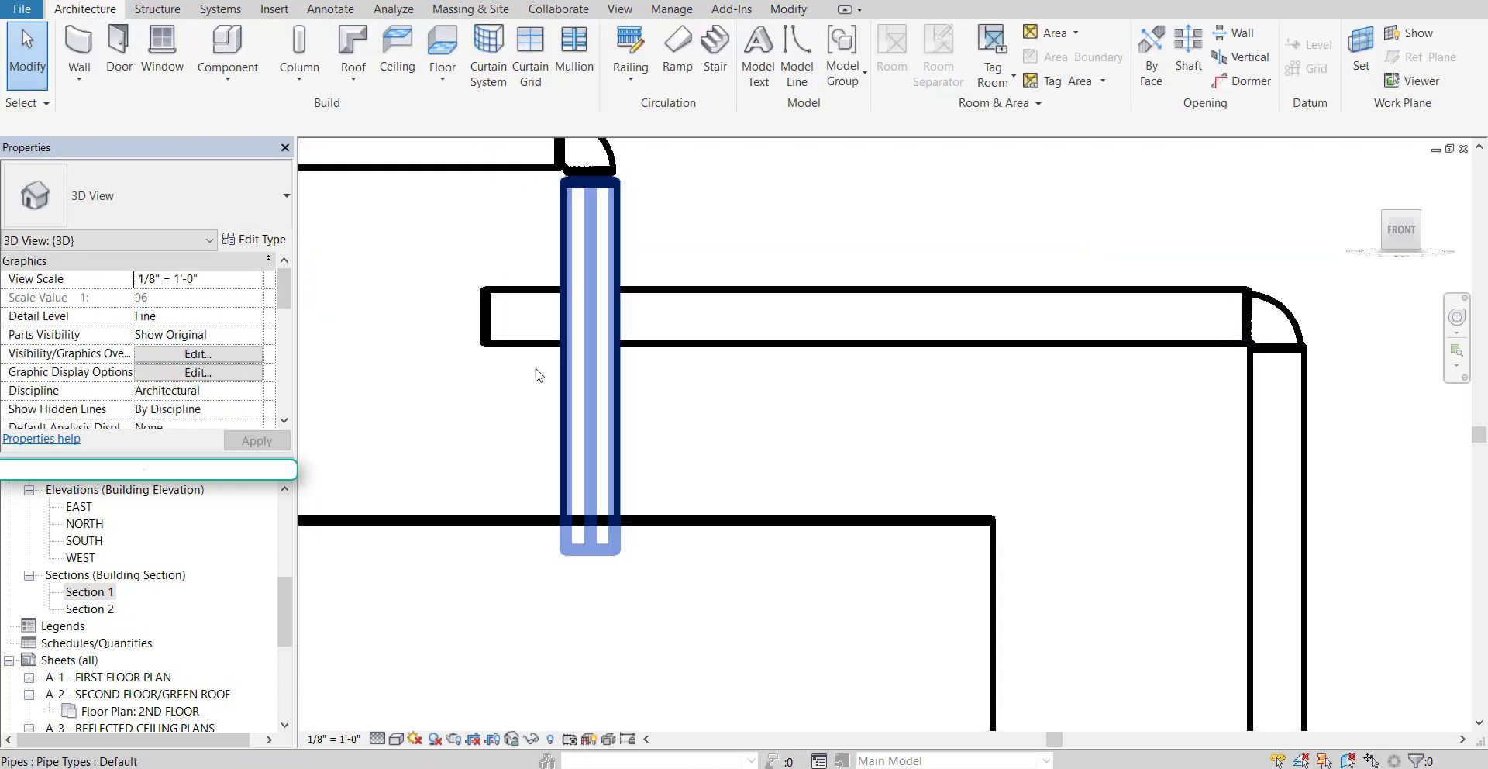
click(494, 328)
drag(494, 322, 587, 318)
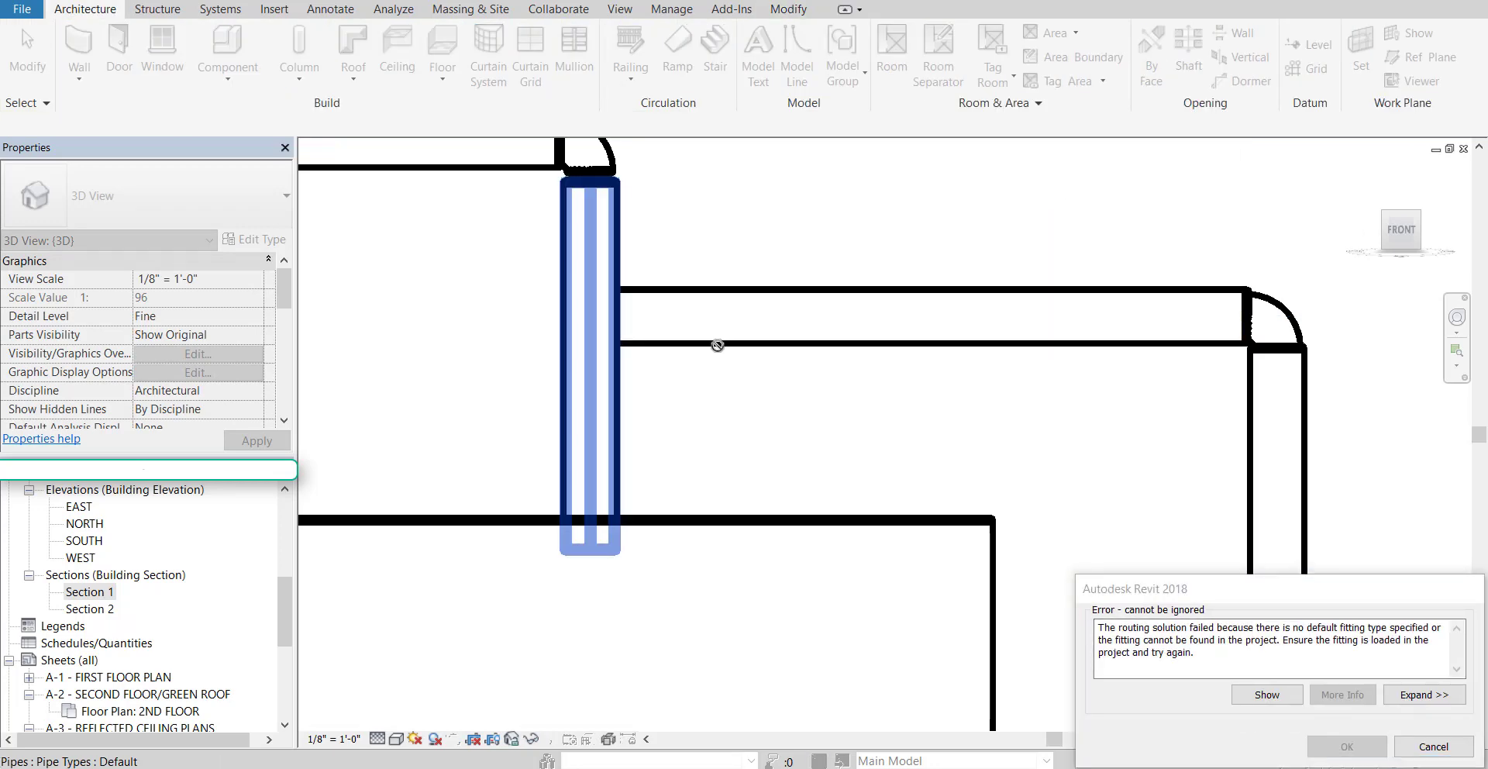
scroll(749, 446, down, 3)
click(1432, 747)
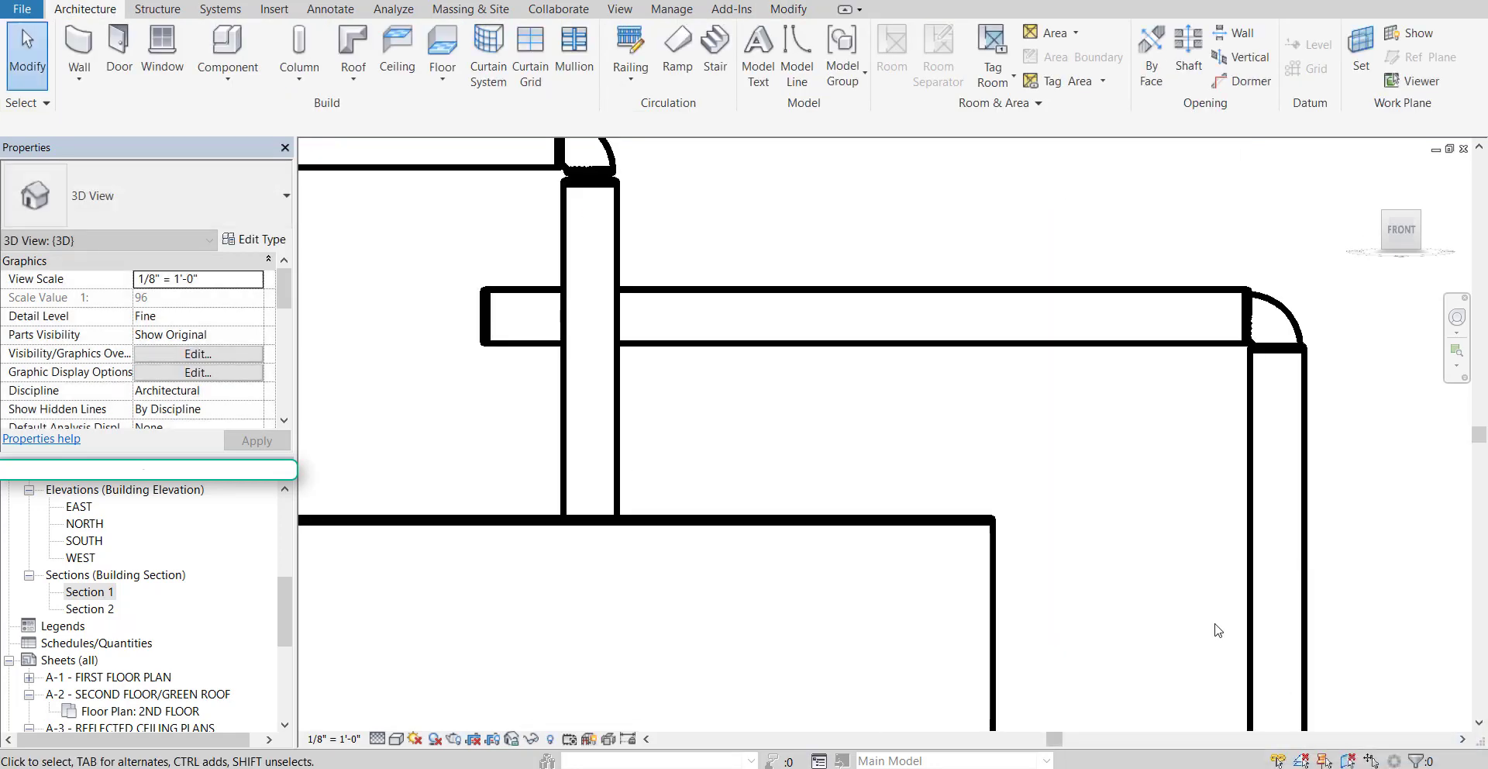
click(482, 317)
drag(484, 317, 620, 326)
click(1433, 746)
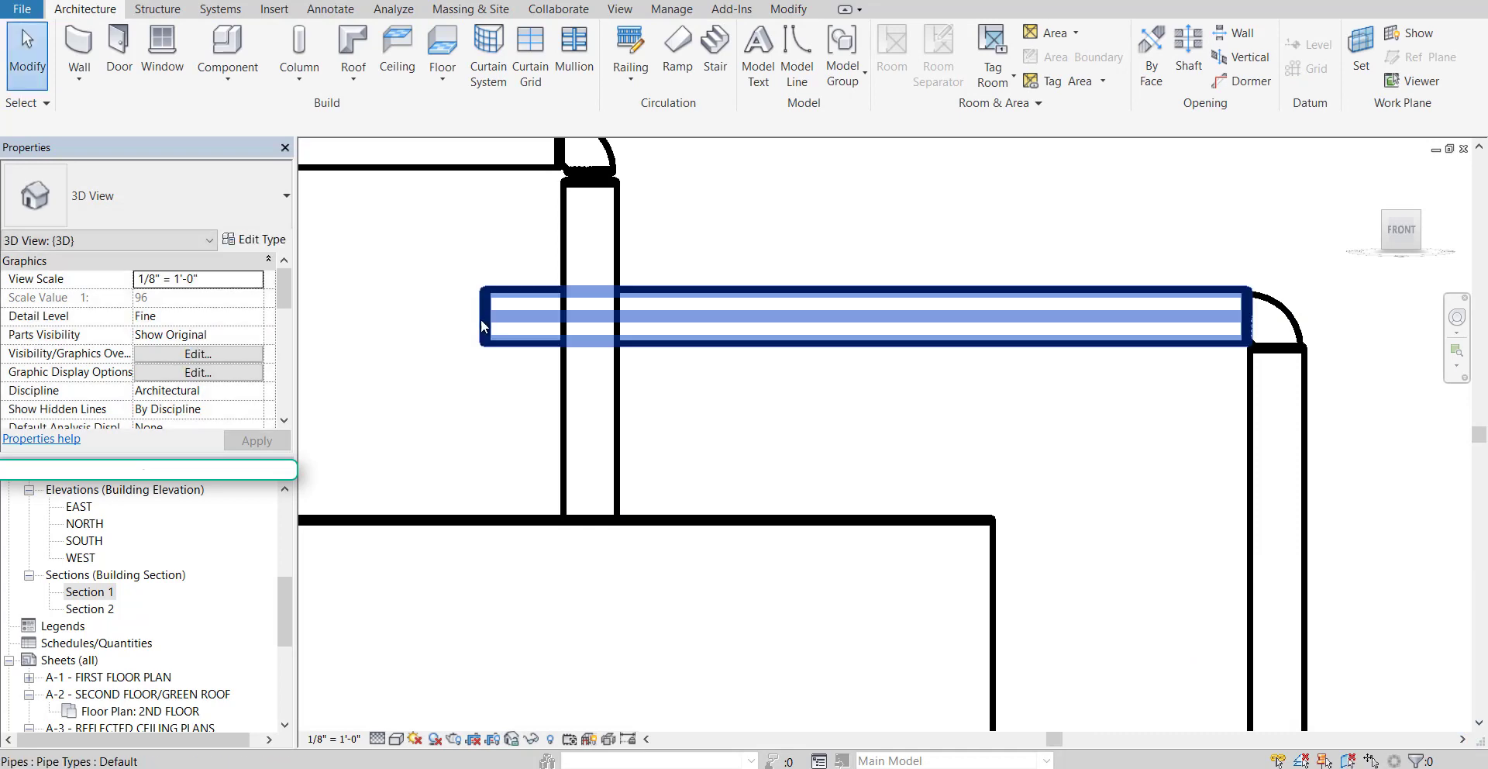
Shorten the raised horizontal pipe so its free end meets the near side of the vertical pipe above the water heater
click(482, 316)
drag(484, 317, 605, 320)
click(727, 452)
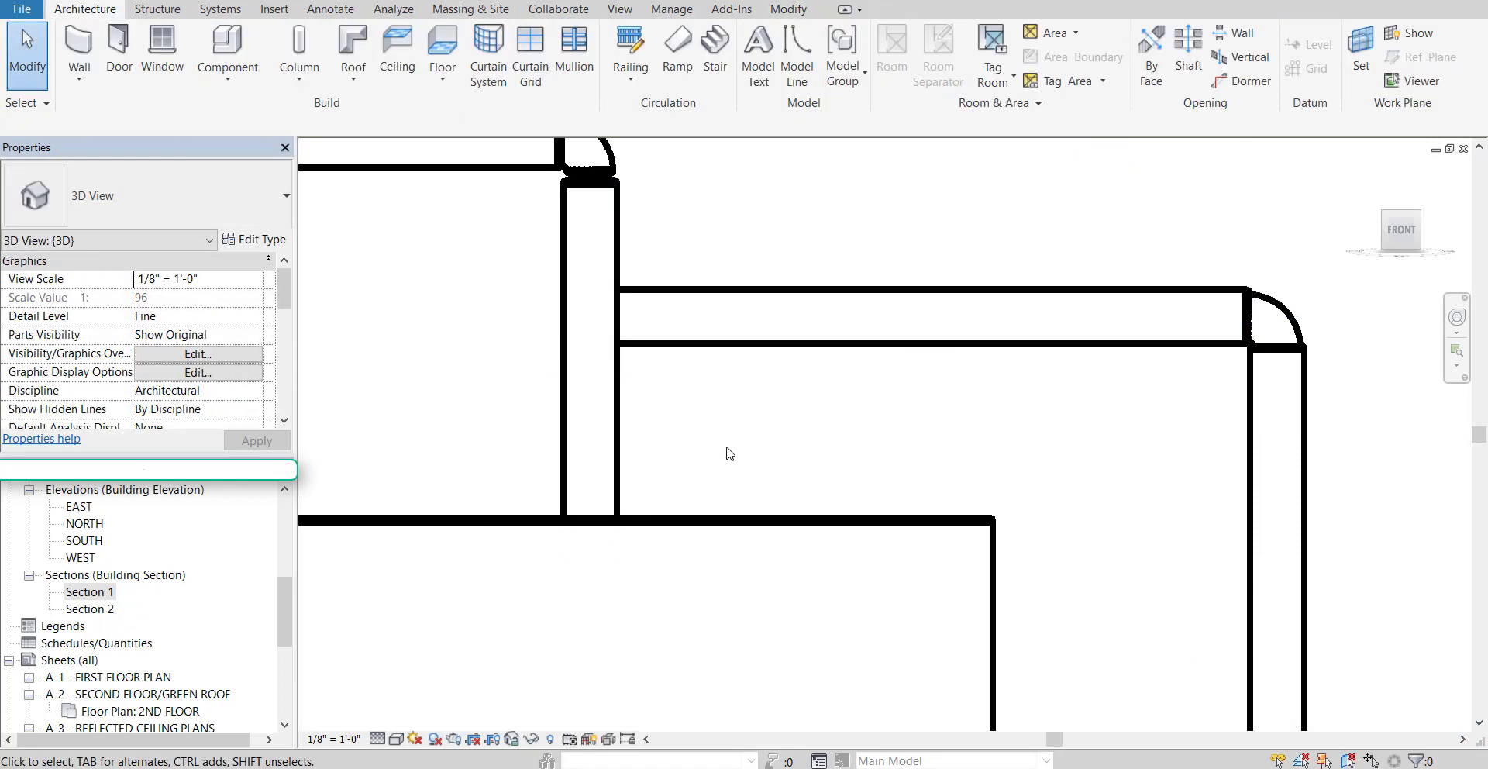
Extend the vertical pipe above the water heater up to the face of the elbow over it
scroll(727, 452, down, 2)
scroll(602, 246, up, 2)
scroll(652, 301, up, 2)
click(710, 374)
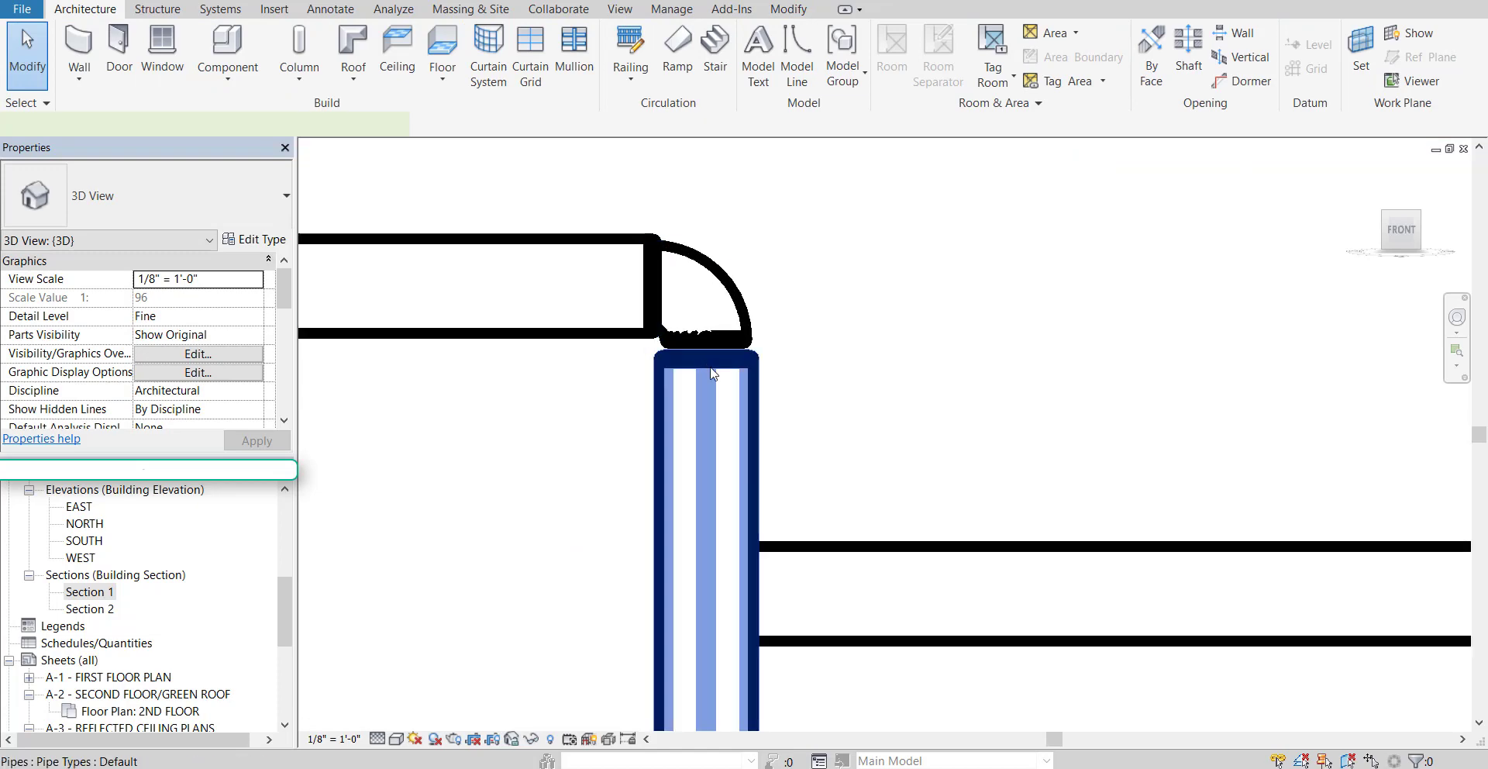
drag(704, 357, 705, 330)
scroll(708, 358, up, 5)
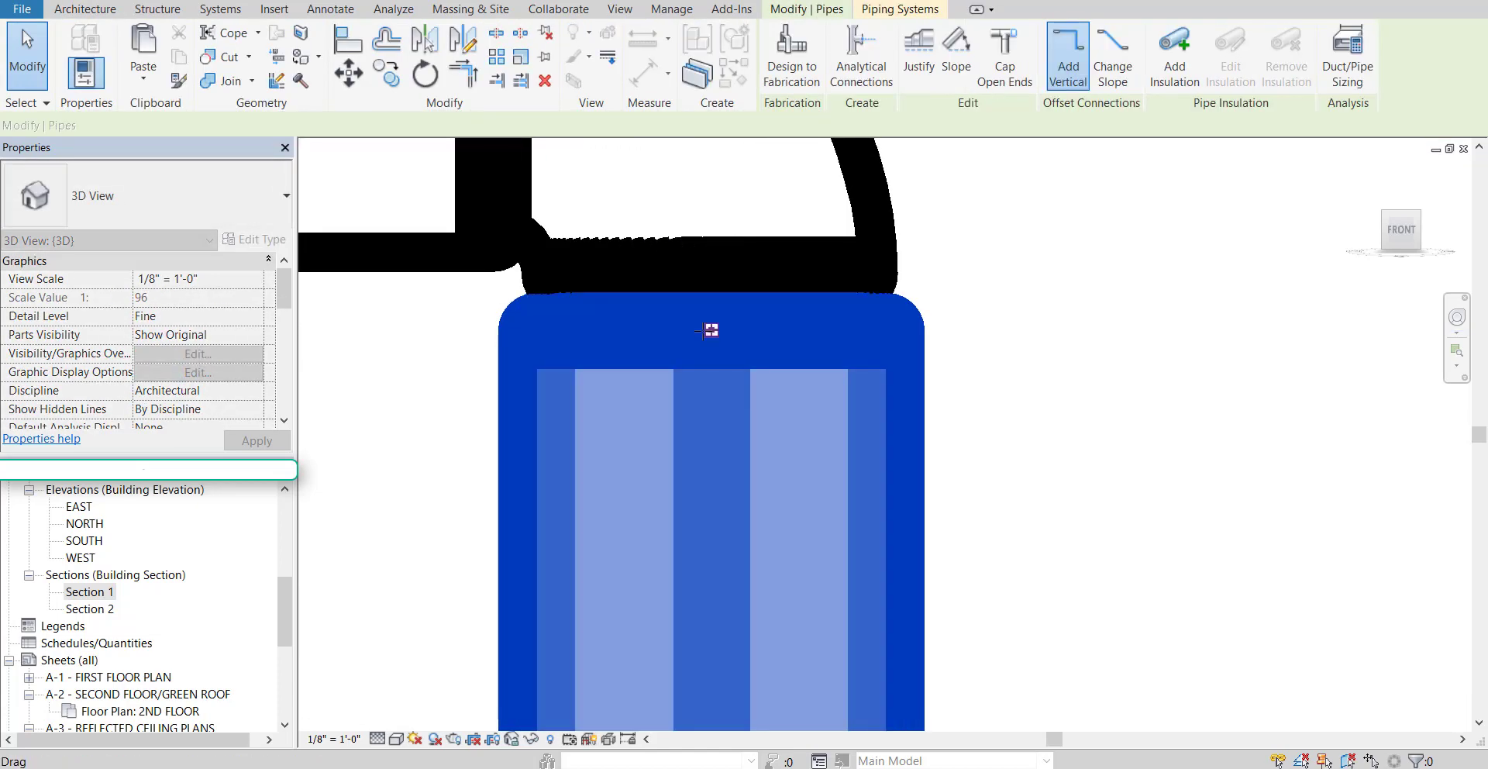
click(961, 459)
Examine from the side and back how the copied riser and its elbows line up with the raised pipe and lower run
scroll(961, 461, down, 7)
scroll(961, 506, down, 3)
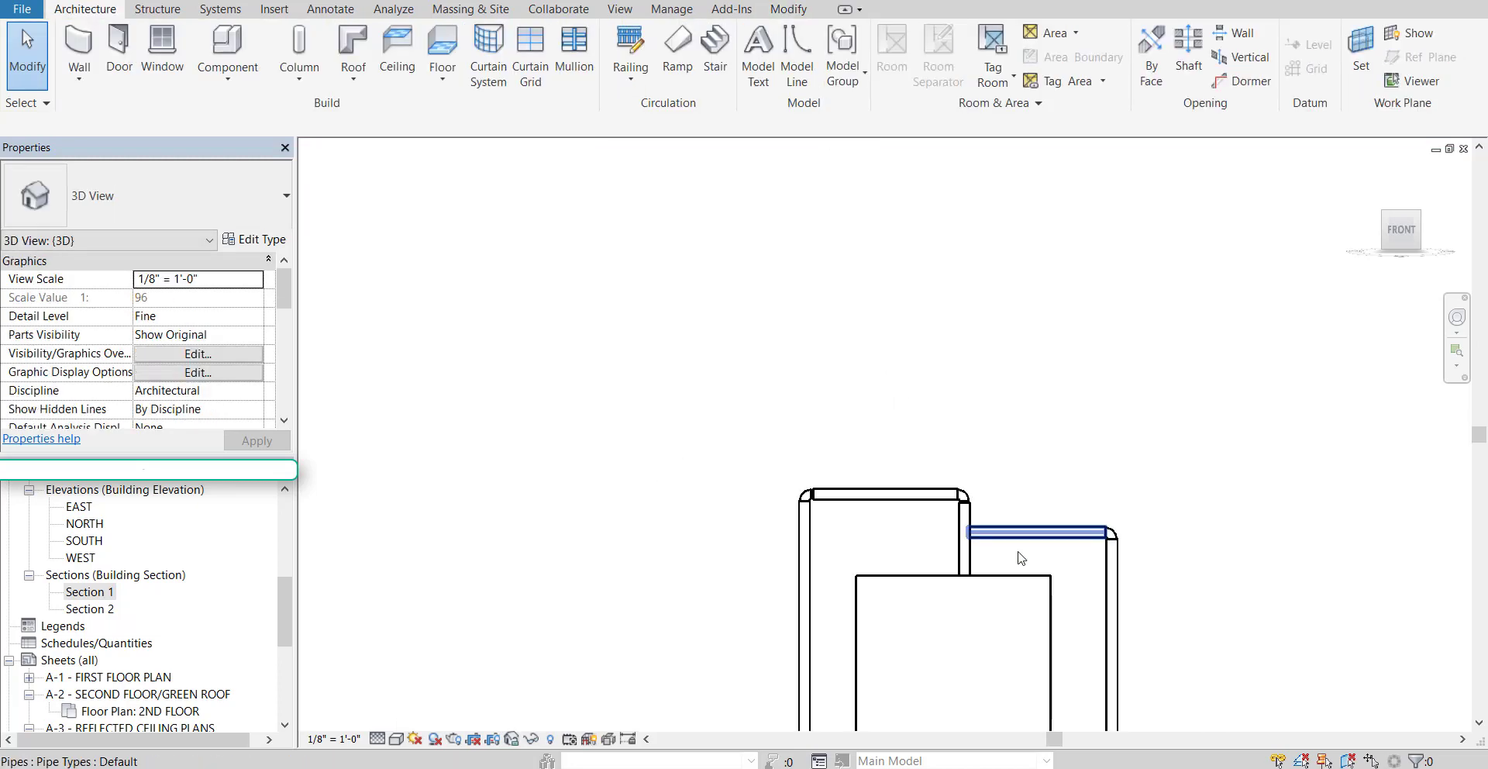
shift+middle_drag(1019, 554, 553, 573)
scroll(806, 333, up, 8)
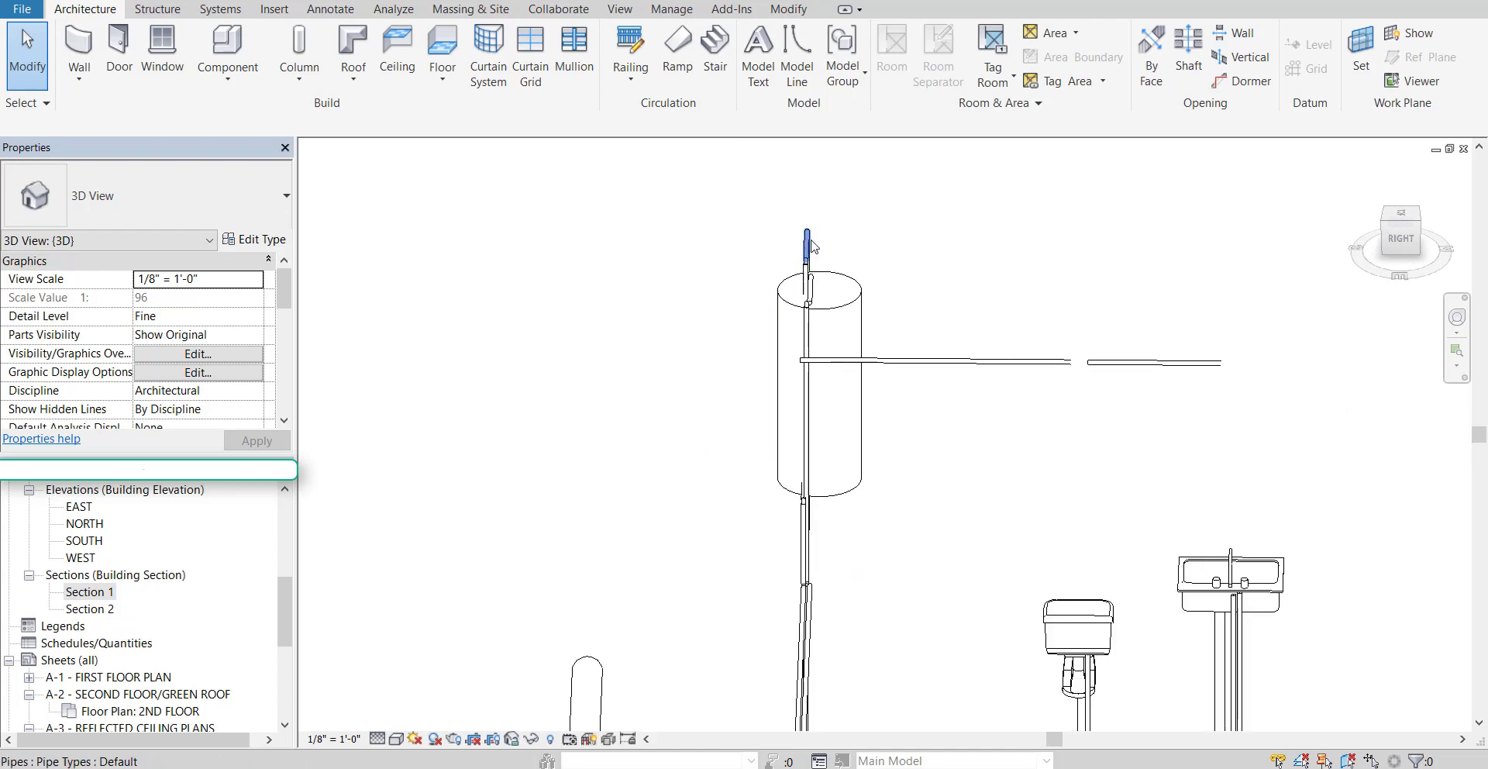
scroll(809, 313, down, 7)
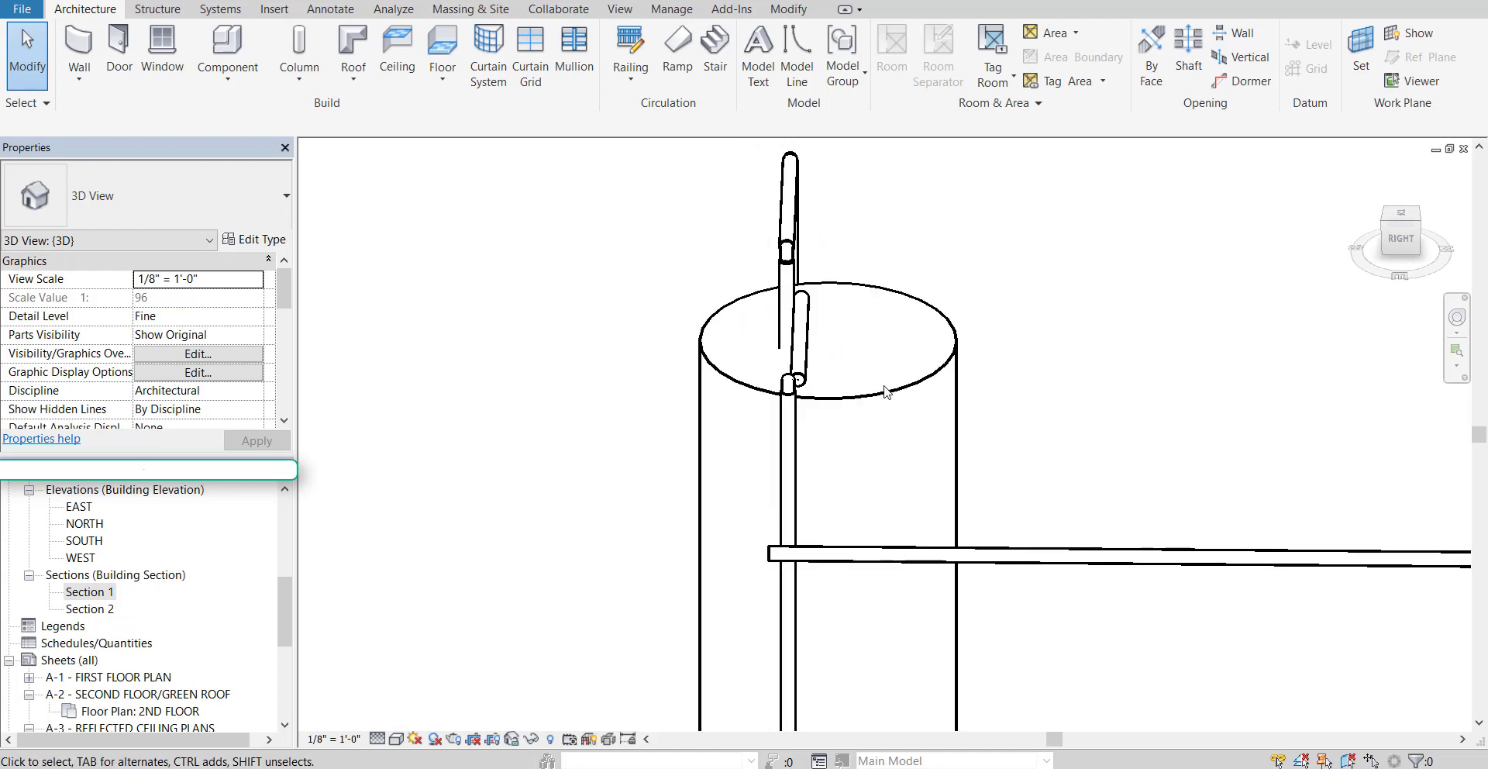
scroll(775, 246, up, 3)
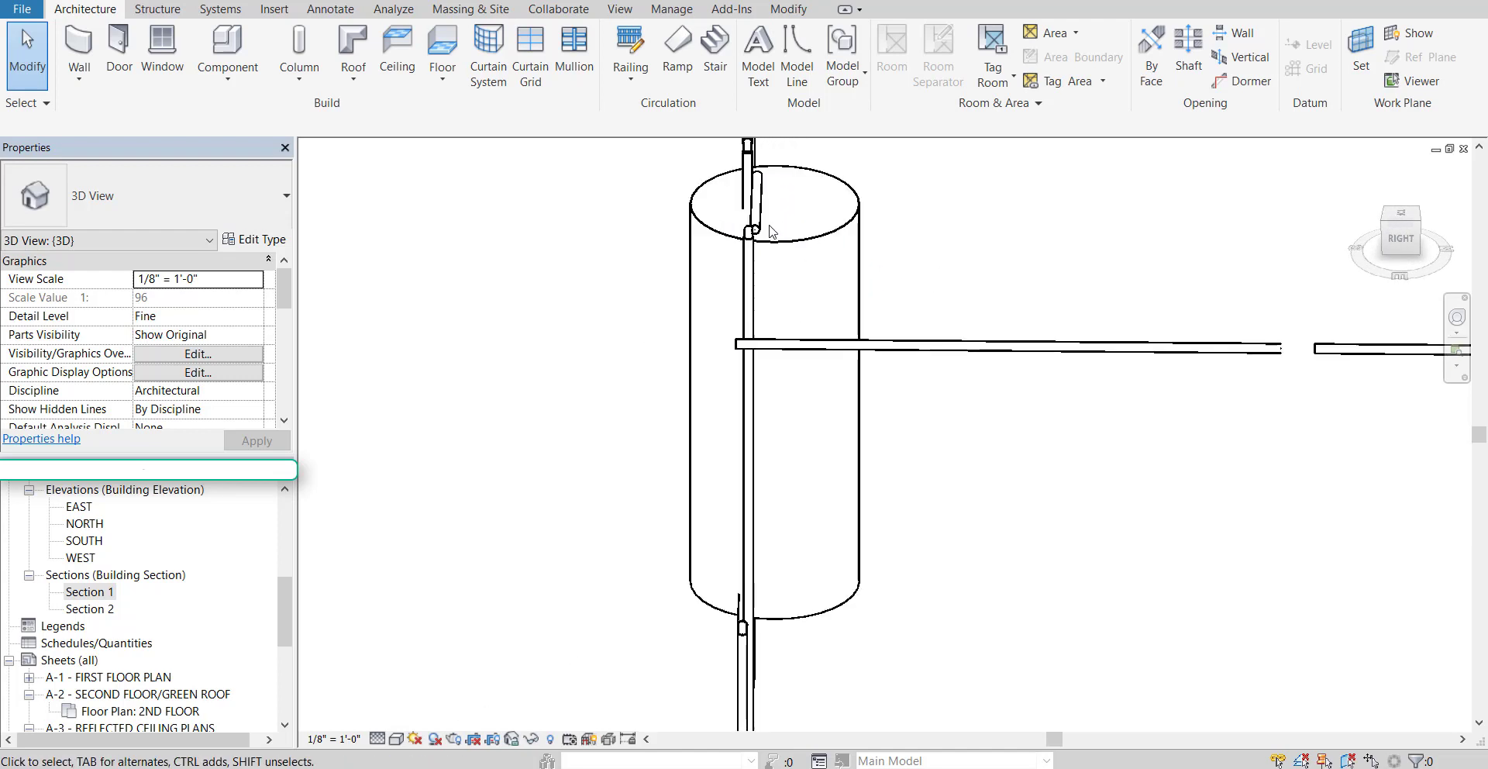
scroll(760, 235, down, 5)
shift+middle_drag(731, 349, 710, 310)
scroll(736, 620, up, 3)
scroll(783, 636, up, 5)
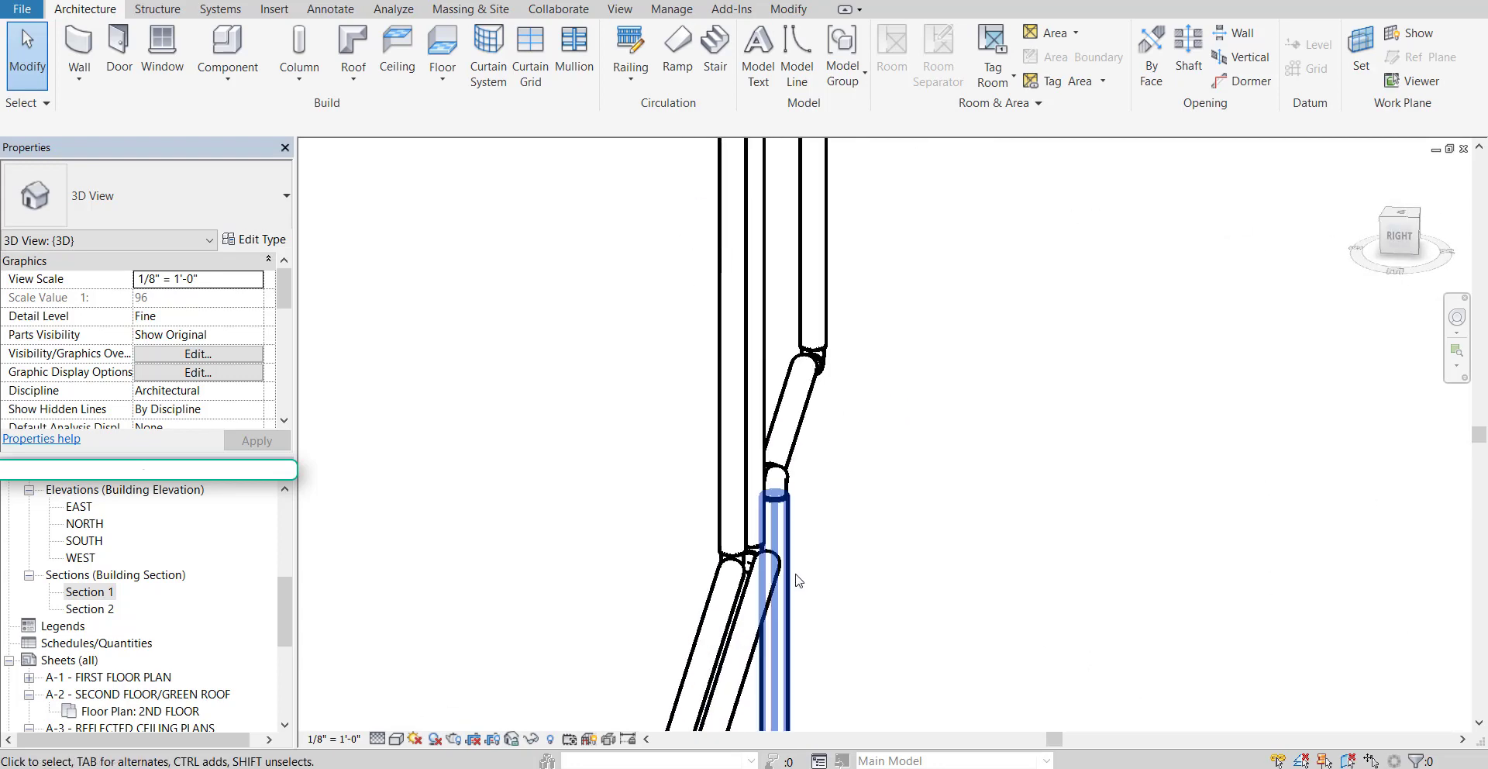
shift+middle_drag(740, 555, 507, 500)
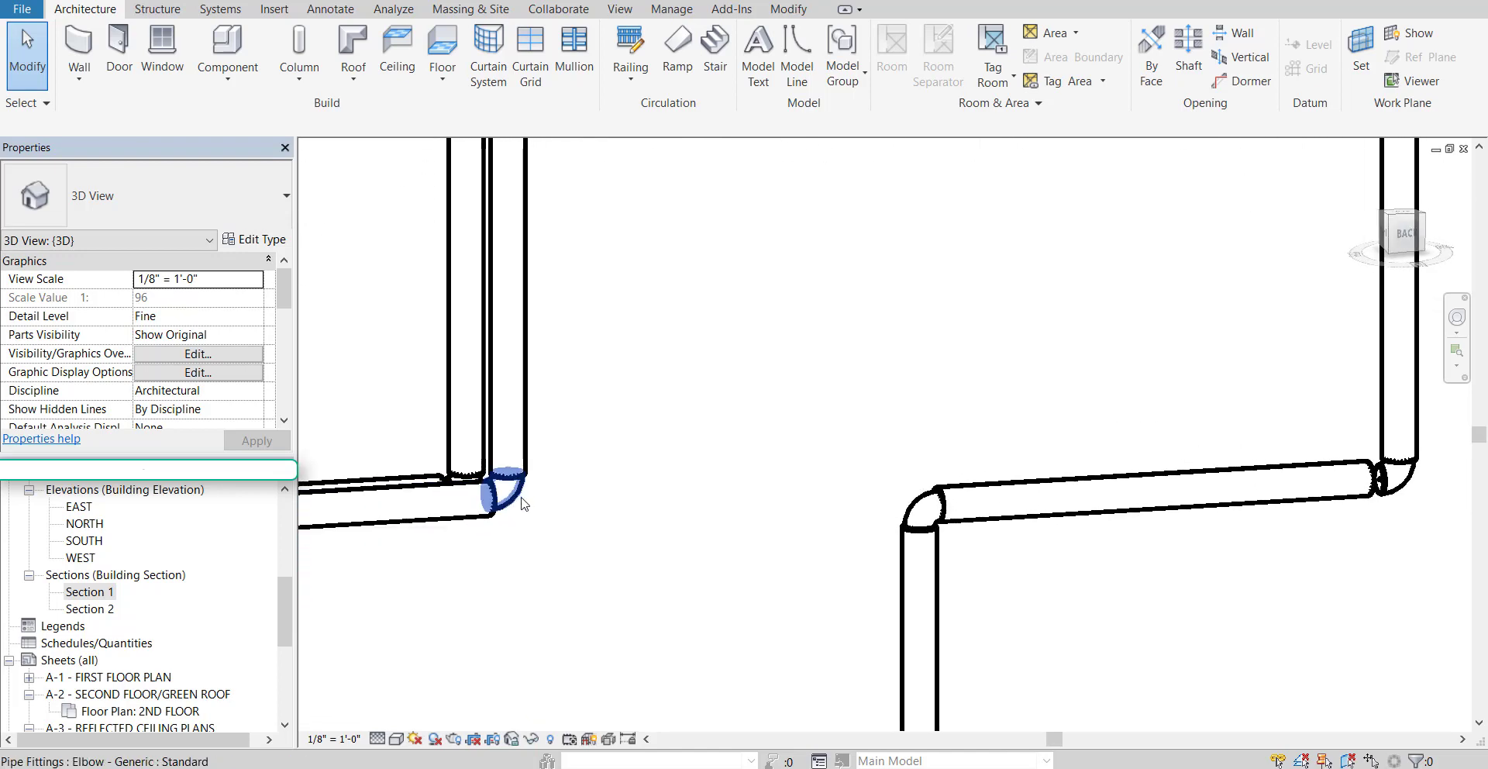
Nudge the copied riser together with its lower and upper elbows sideways, in line with the raised horizontal pipe
click(522, 503)
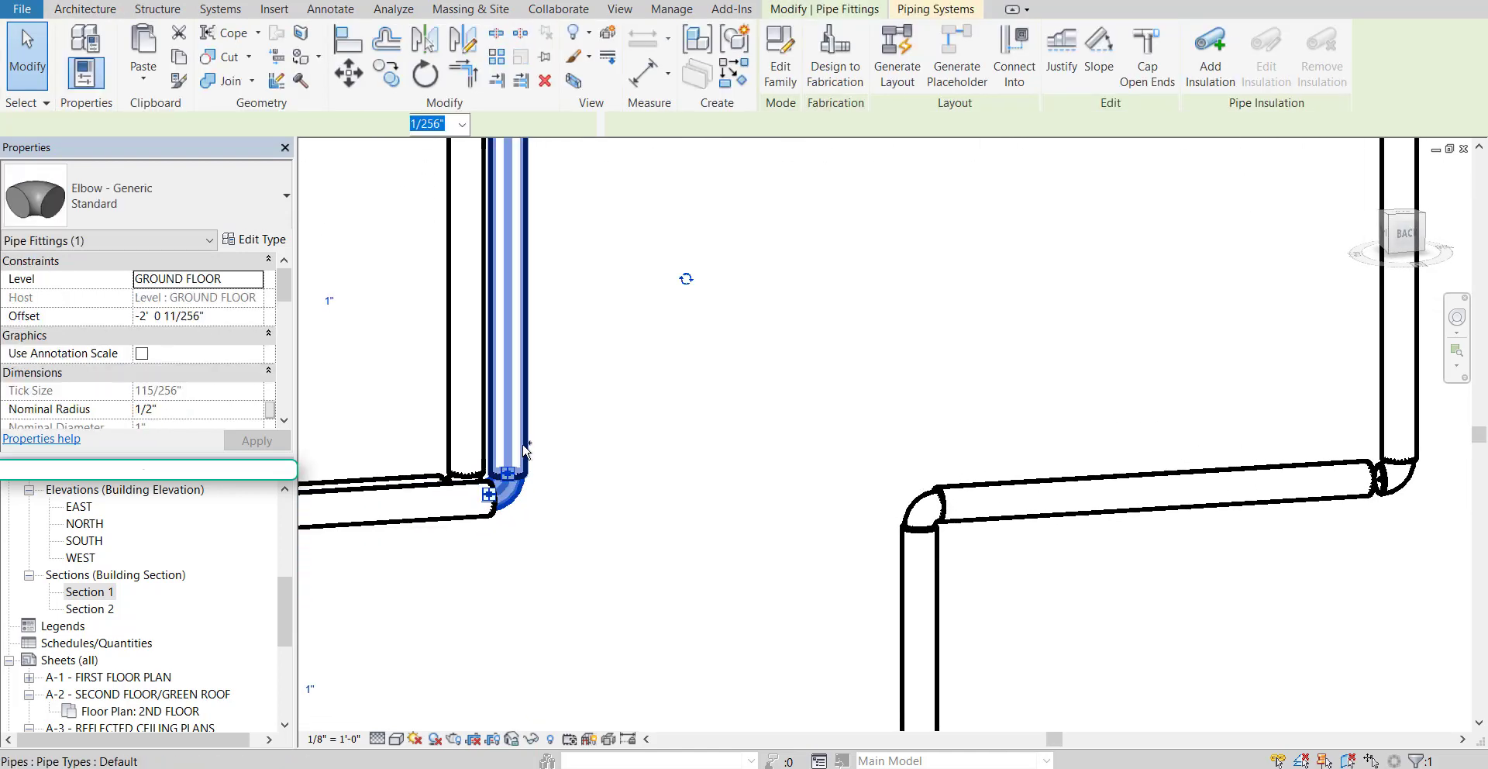
ctrl+click(524, 451)
scroll(558, 470, down, 5)
shift+middle_drag(560, 457, 764, 480)
middle_drag(625, 396, 724, 405)
scroll(669, 352, up, 5)
shift+middle_drag(735, 455, 784, 420)
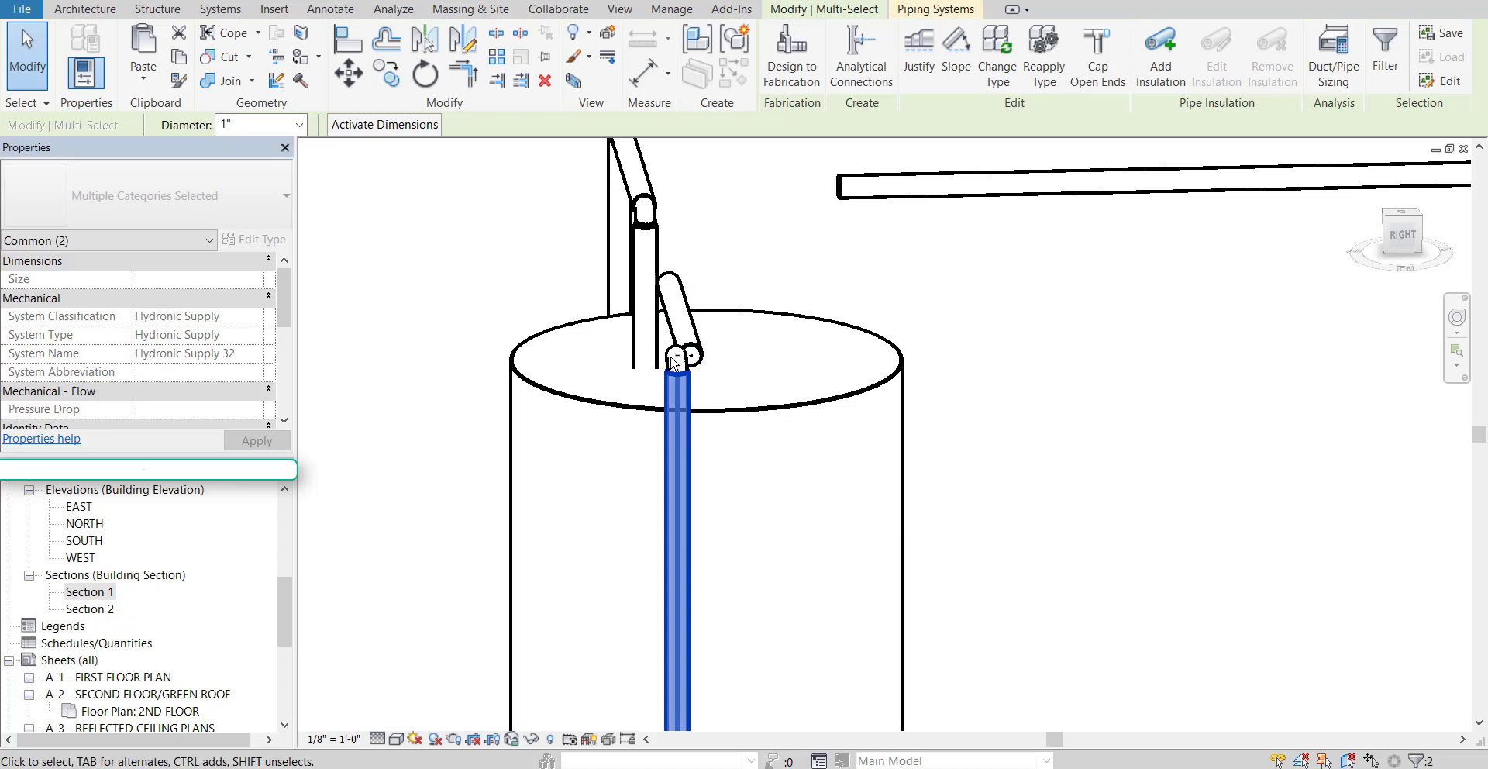
scroll(672, 364, up, 2)
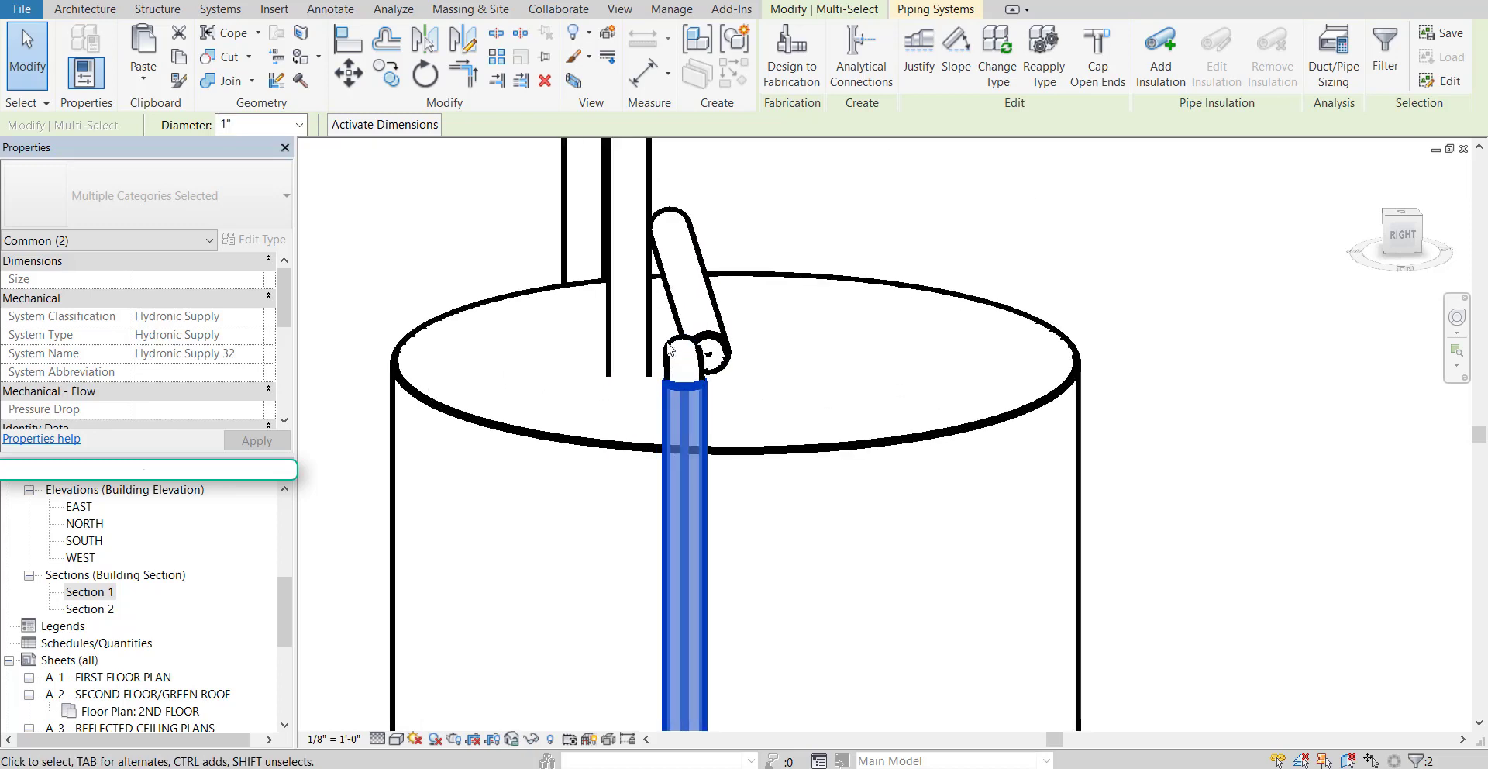
shift+click(679, 355)
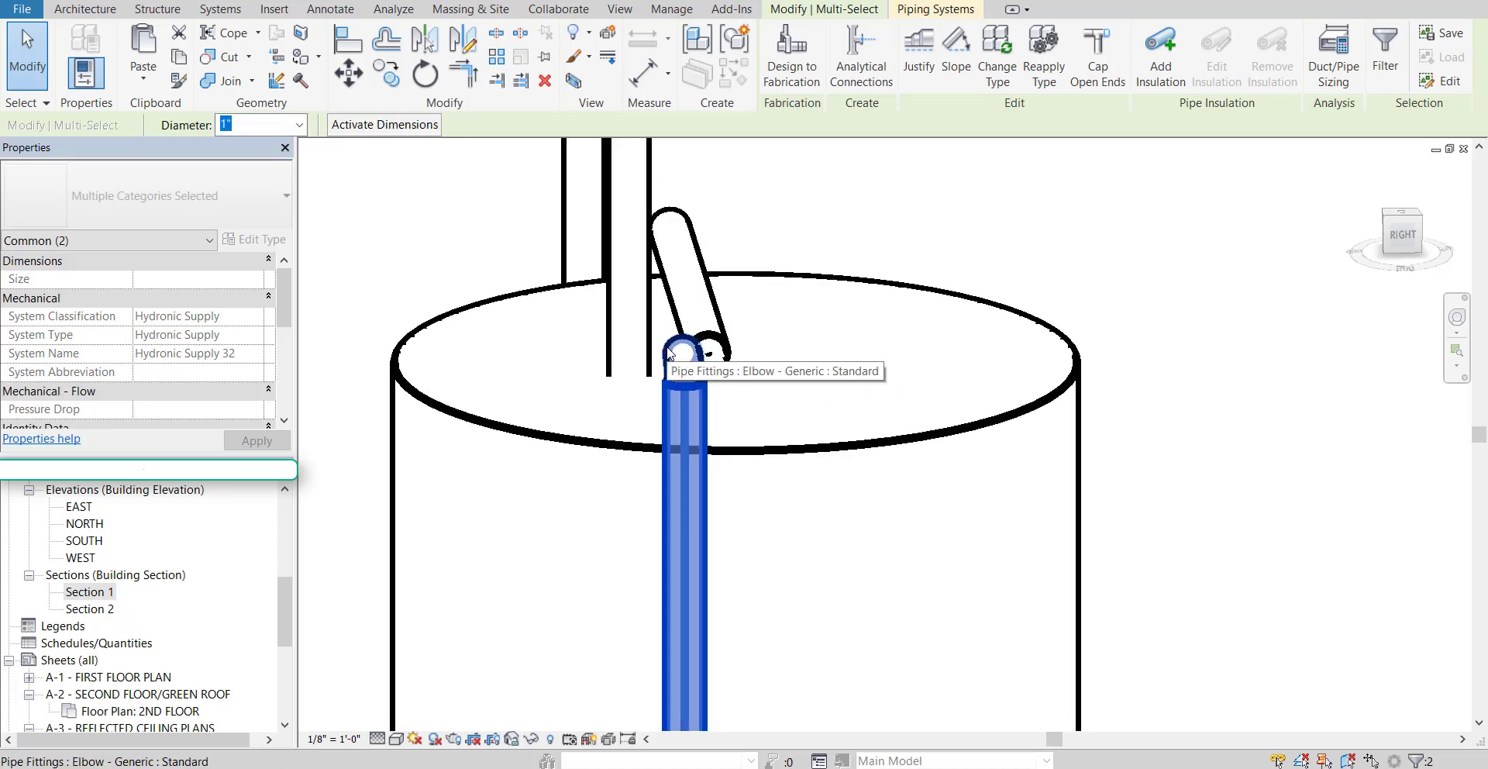
ctrl+click(670, 353)
scroll(810, 463, down, 3)
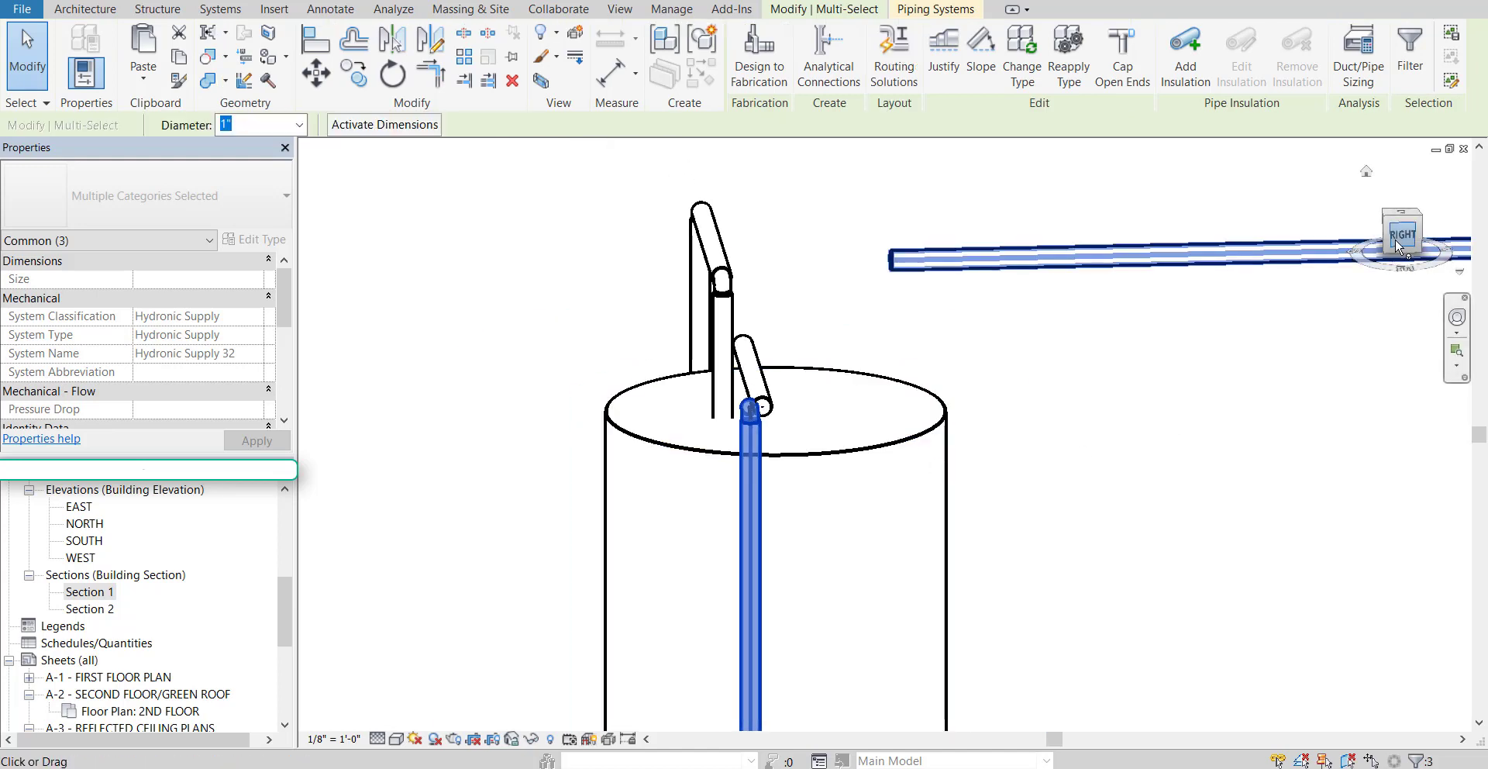
scroll(1046, 593, down, 2)
middle_drag(961, 682, 951, 167)
scroll(933, 417, up, 1)
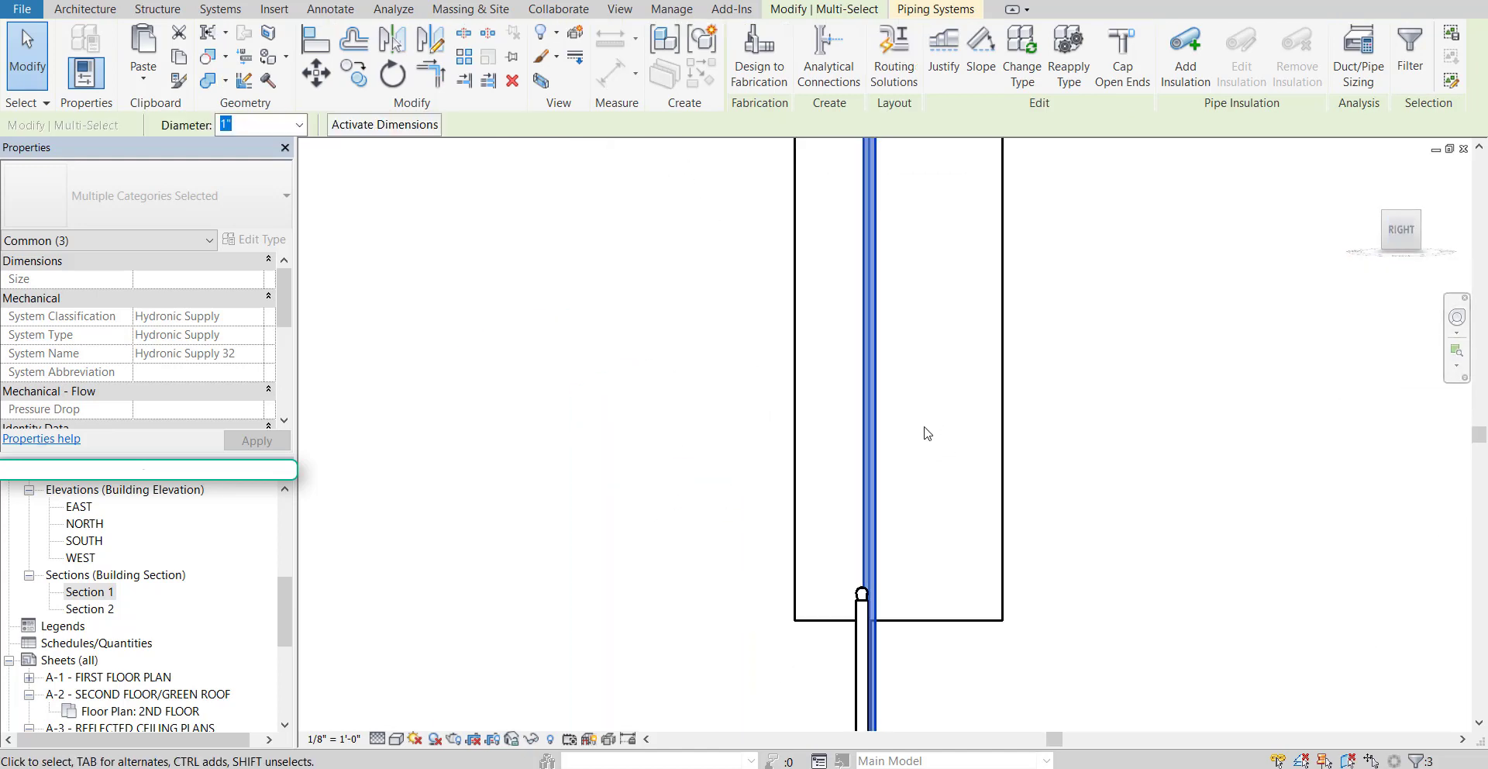
scroll(925, 430, down, 2)
scroll(961, 332, up, 4)
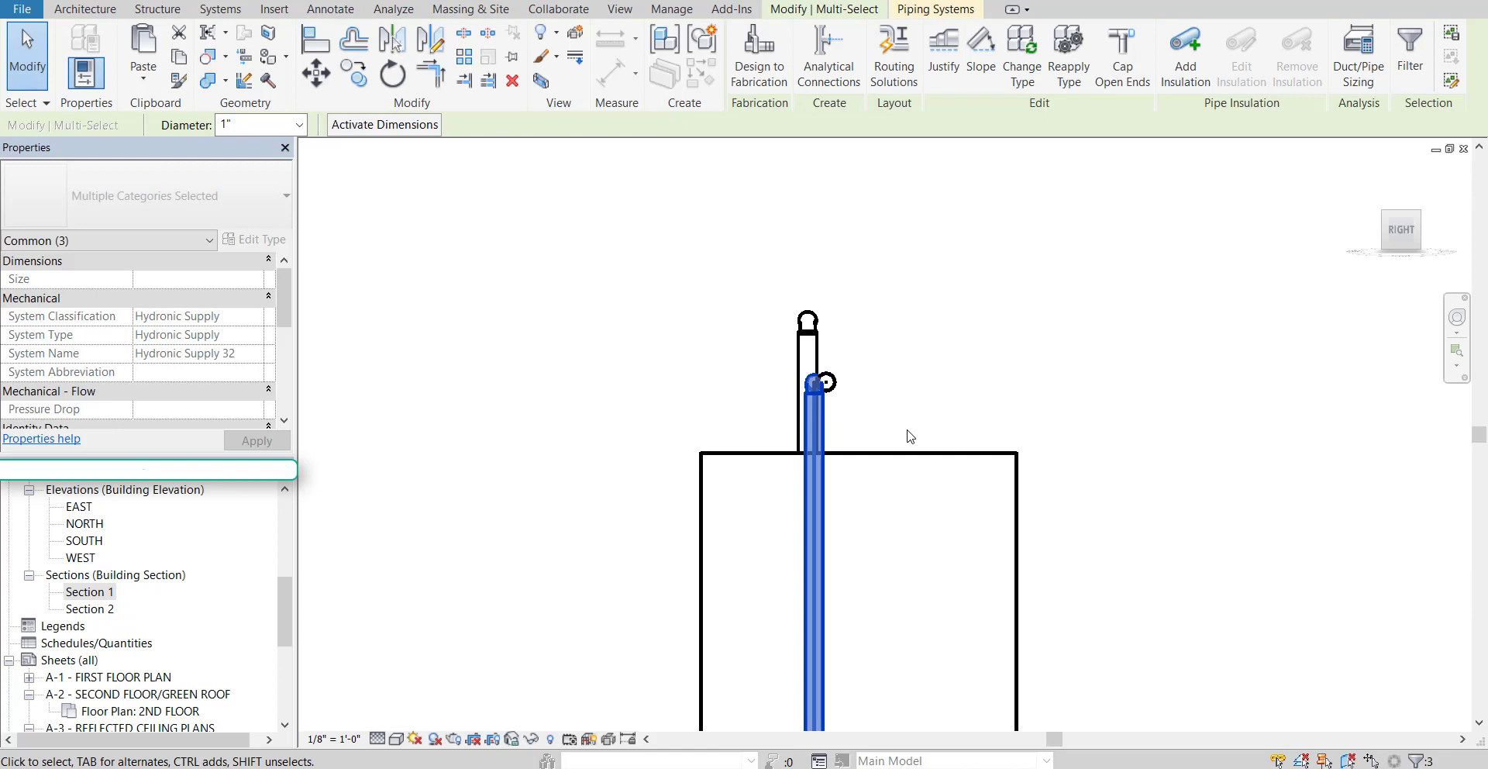
key(Right)
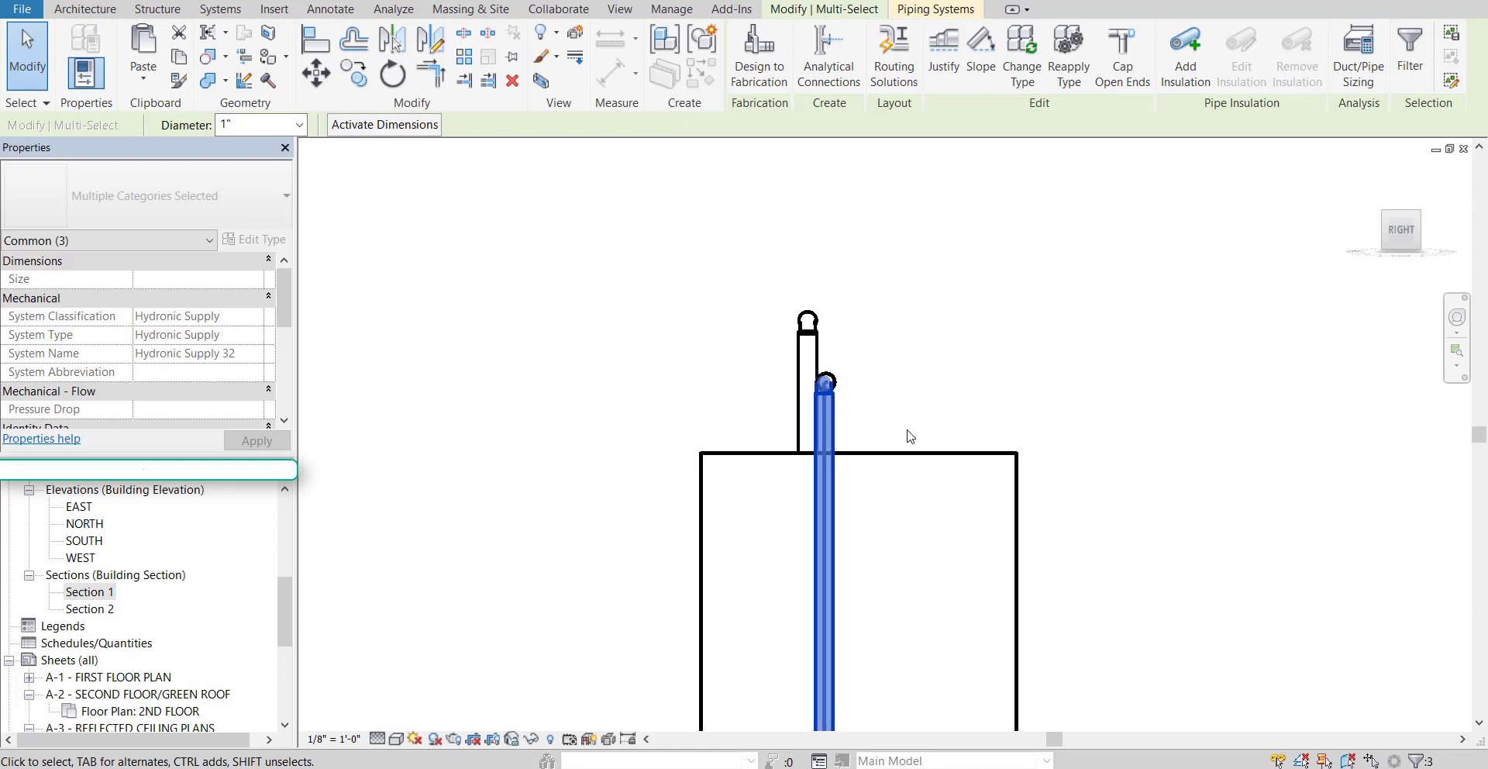
Shift the raised horizontal pipe sideways so it is centred on the copied riser's top elbow
scroll(908, 432, down, 1)
scroll(922, 470, up, 3)
middle_drag(993, 593, 926, 268)
scroll(925, 269, down, 4)
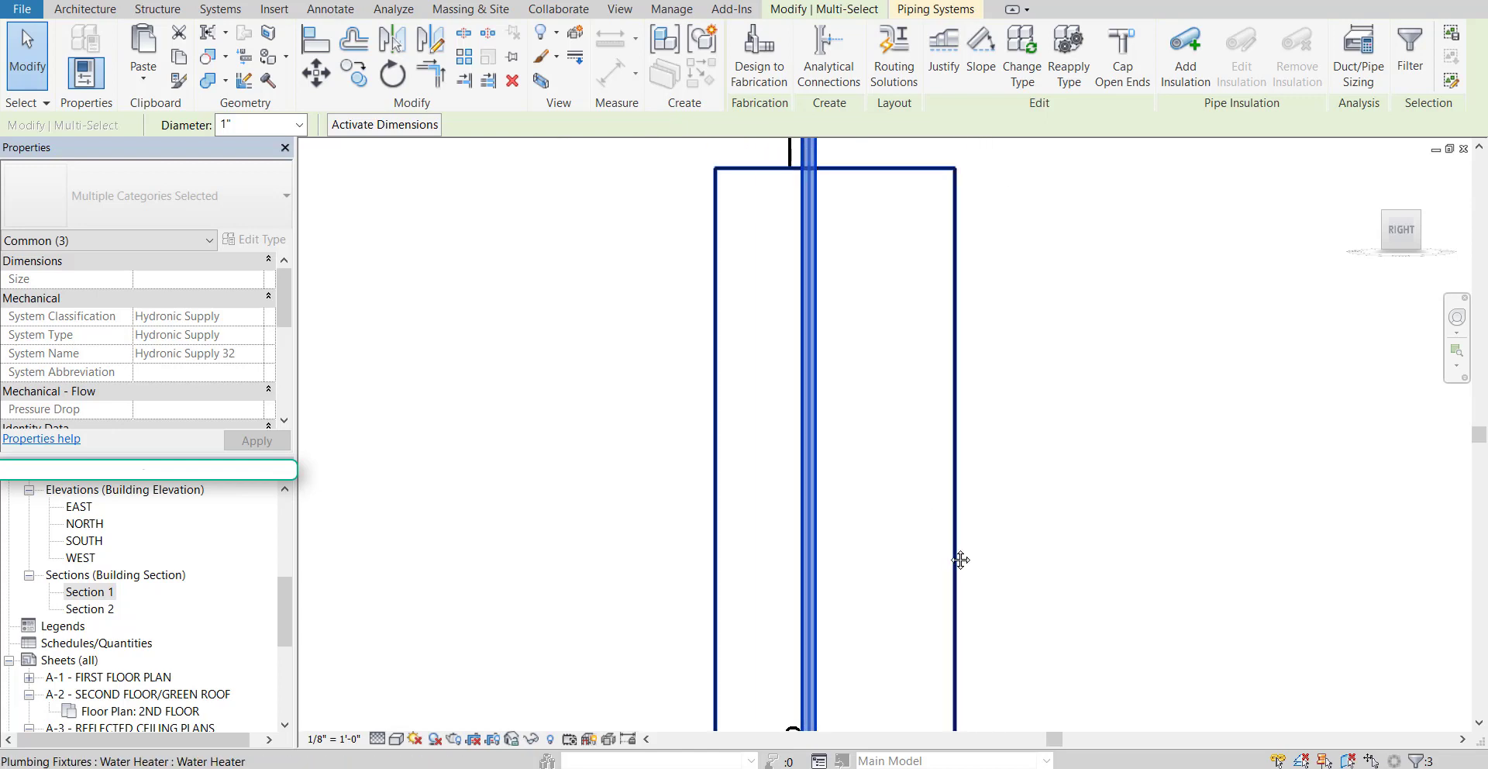
middle_drag(941, 597, 844, 589)
scroll(802, 476, down, 2)
scroll(827, 485, up, 1)
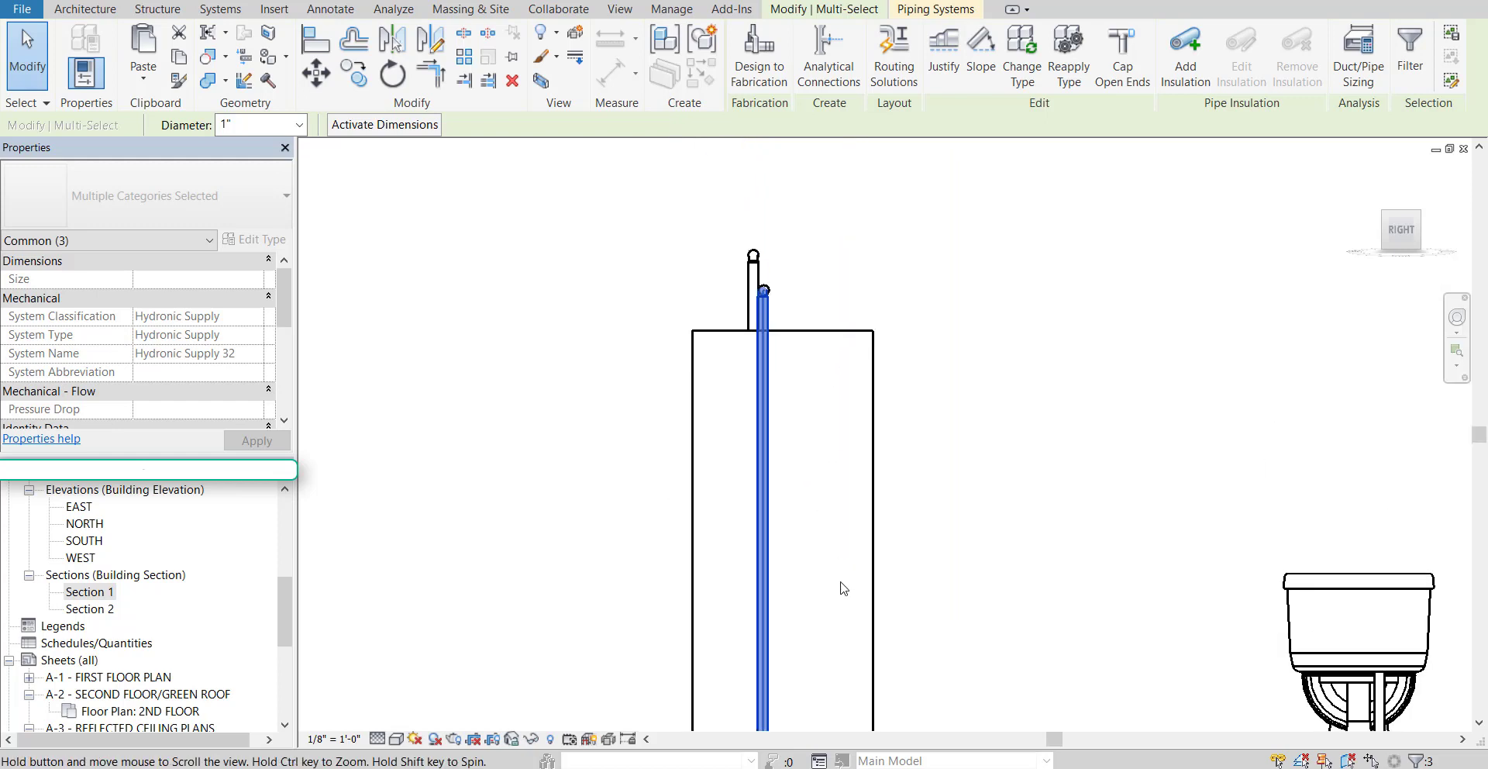
scroll(769, 285, up, 6)
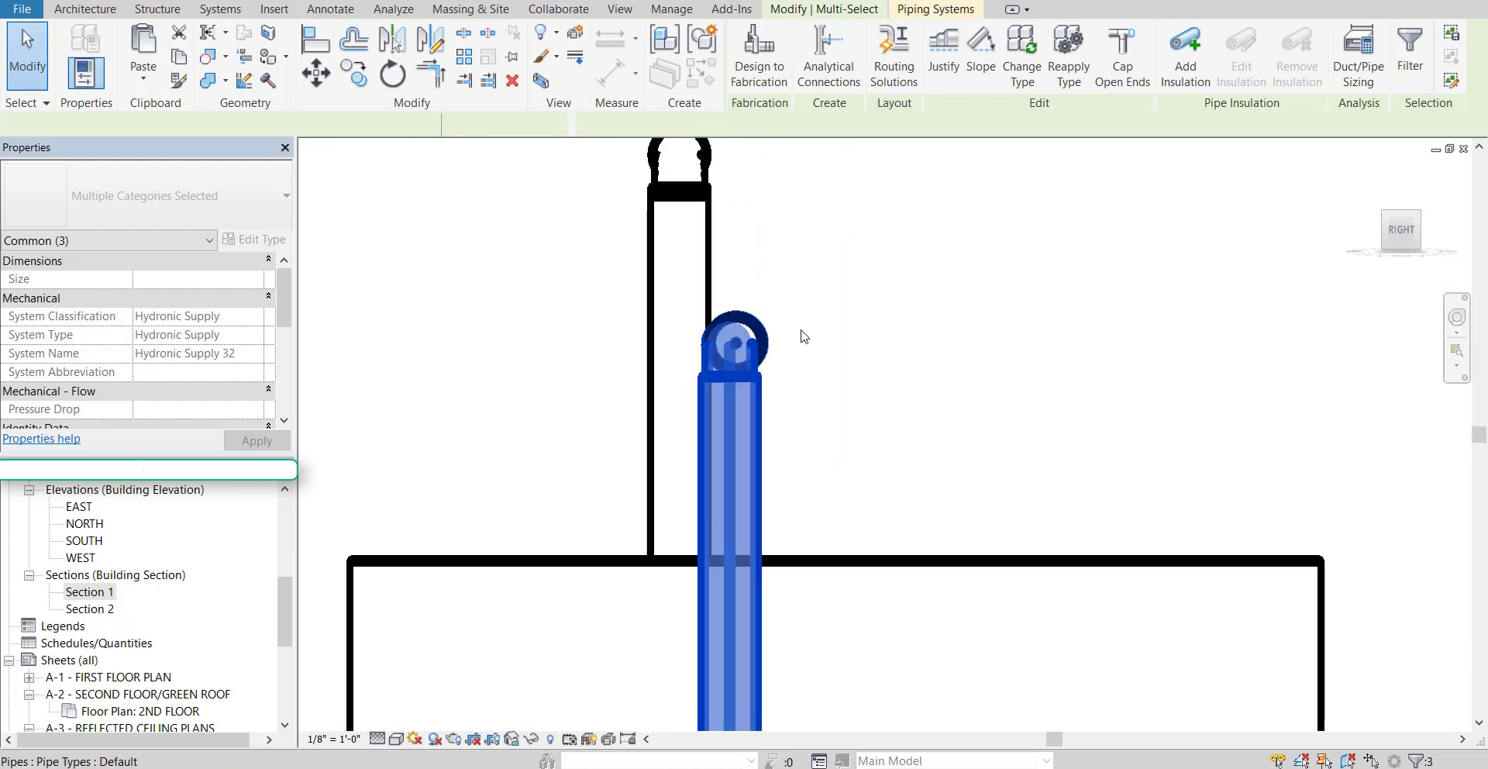
click(765, 340)
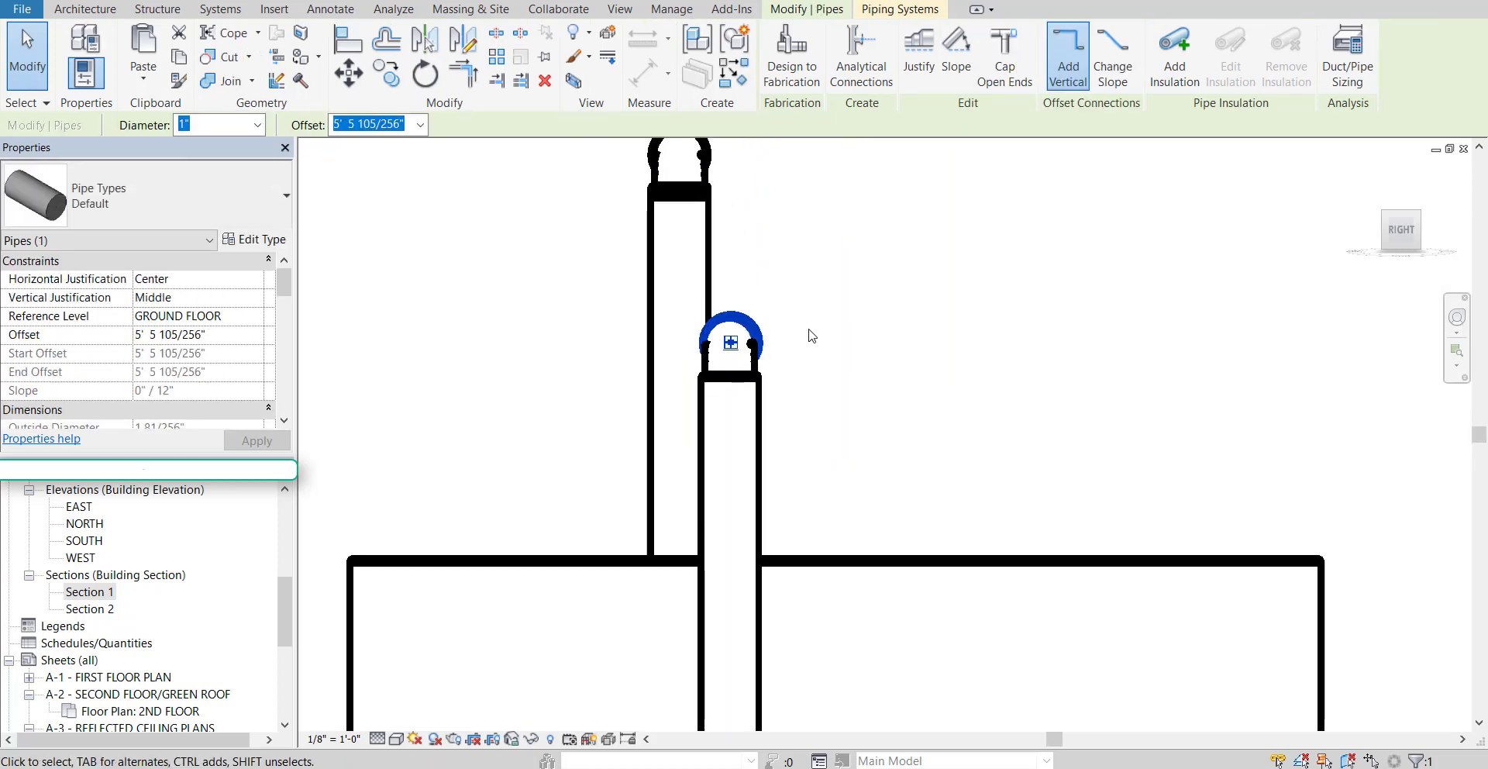
scroll(807, 335, down, 3)
click(845, 360)
Inspect the riser's lower elbows and the complete supply run from the water heater to the toilet and sink
scroll(885, 383, down, 6)
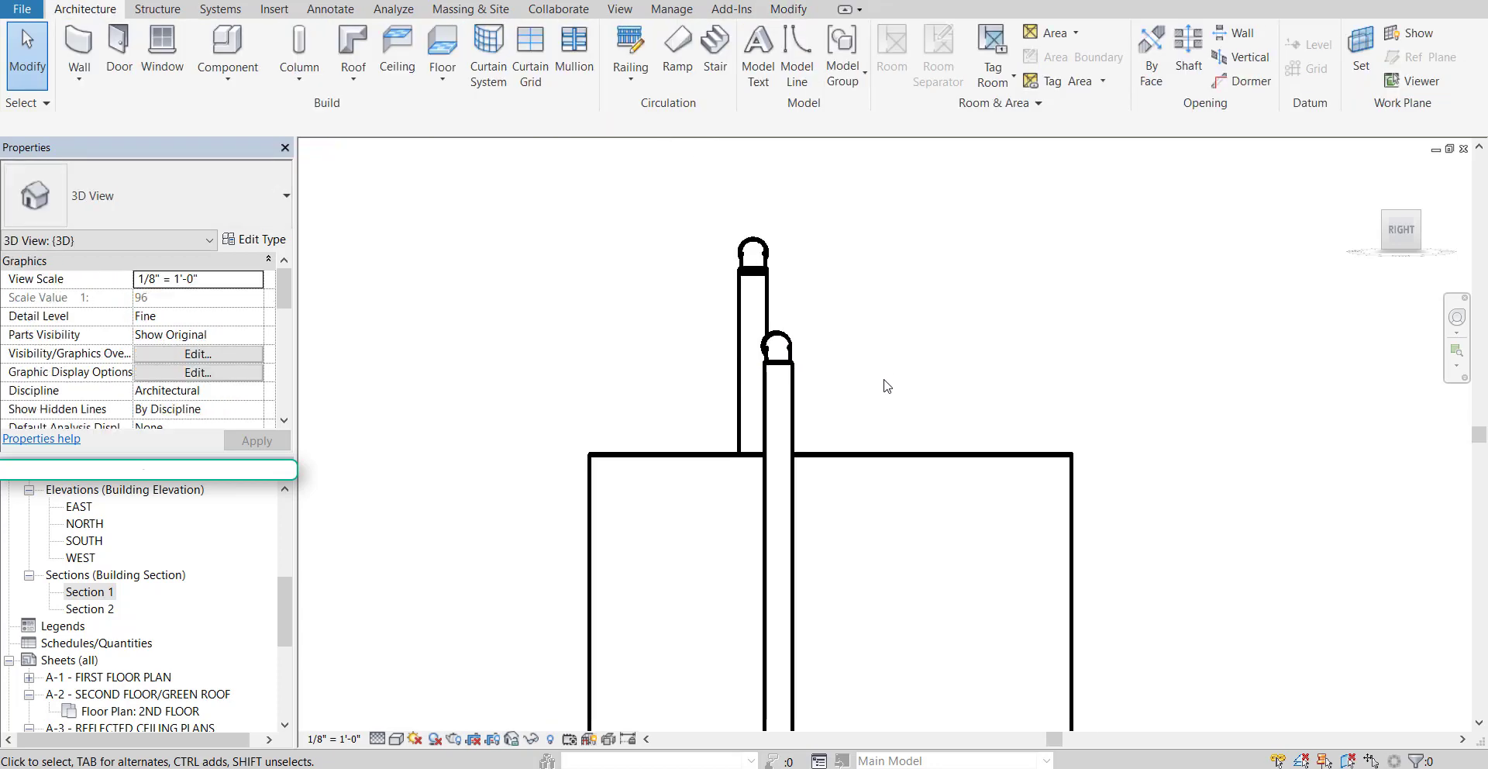
shift+middle_drag(922, 421, 845, 484)
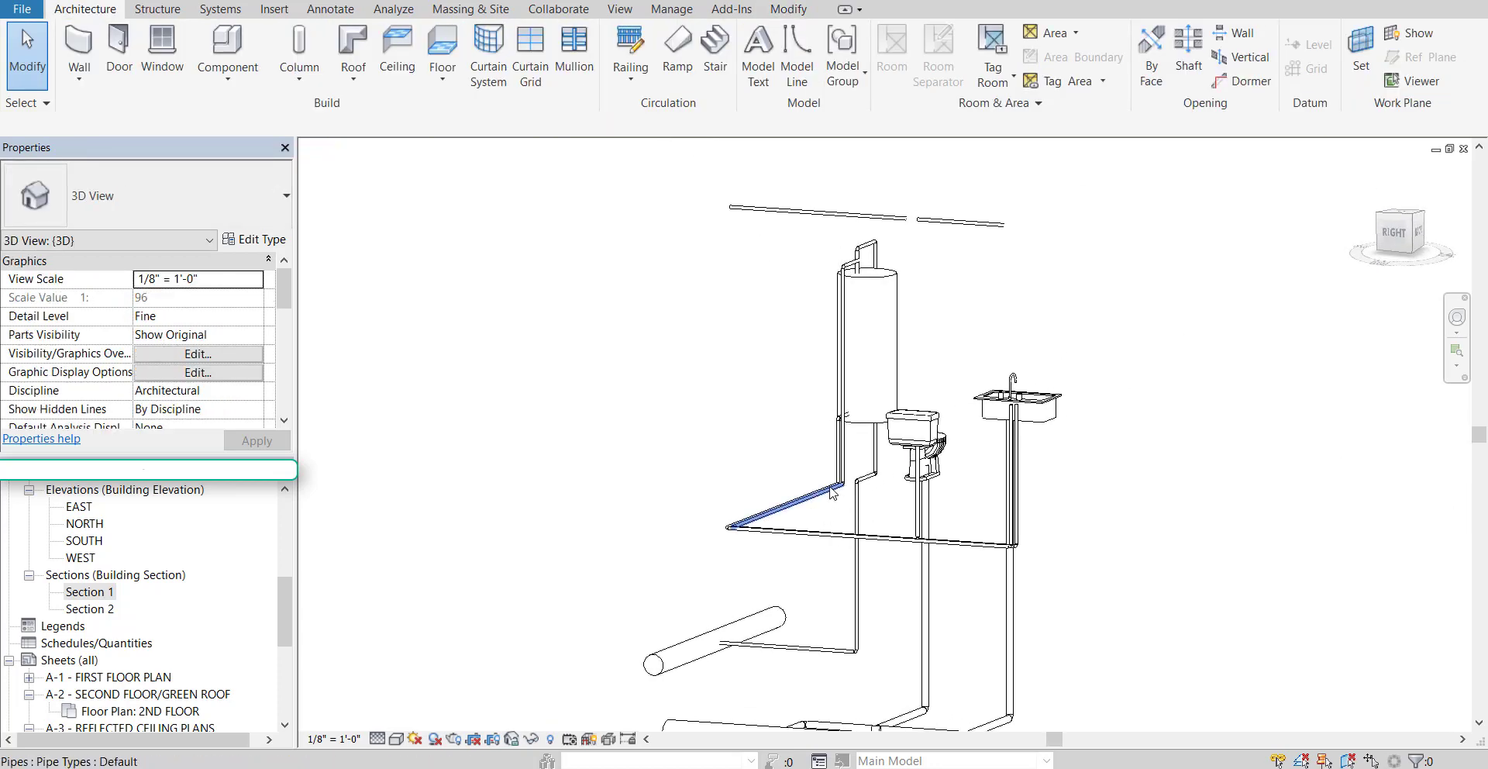
scroll(844, 484, up, 4)
scroll(845, 484, up, 8)
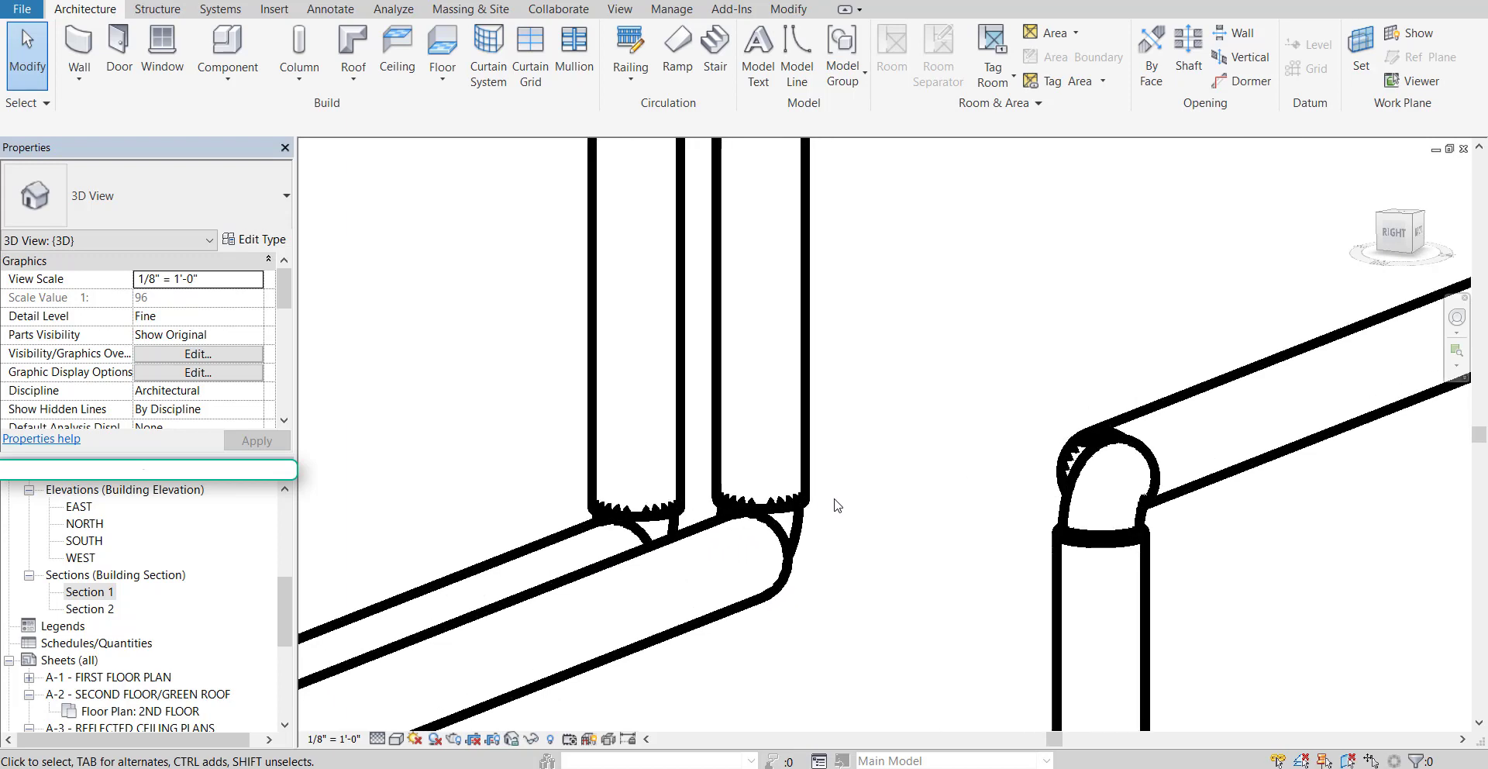
scroll(826, 528, down, 10)
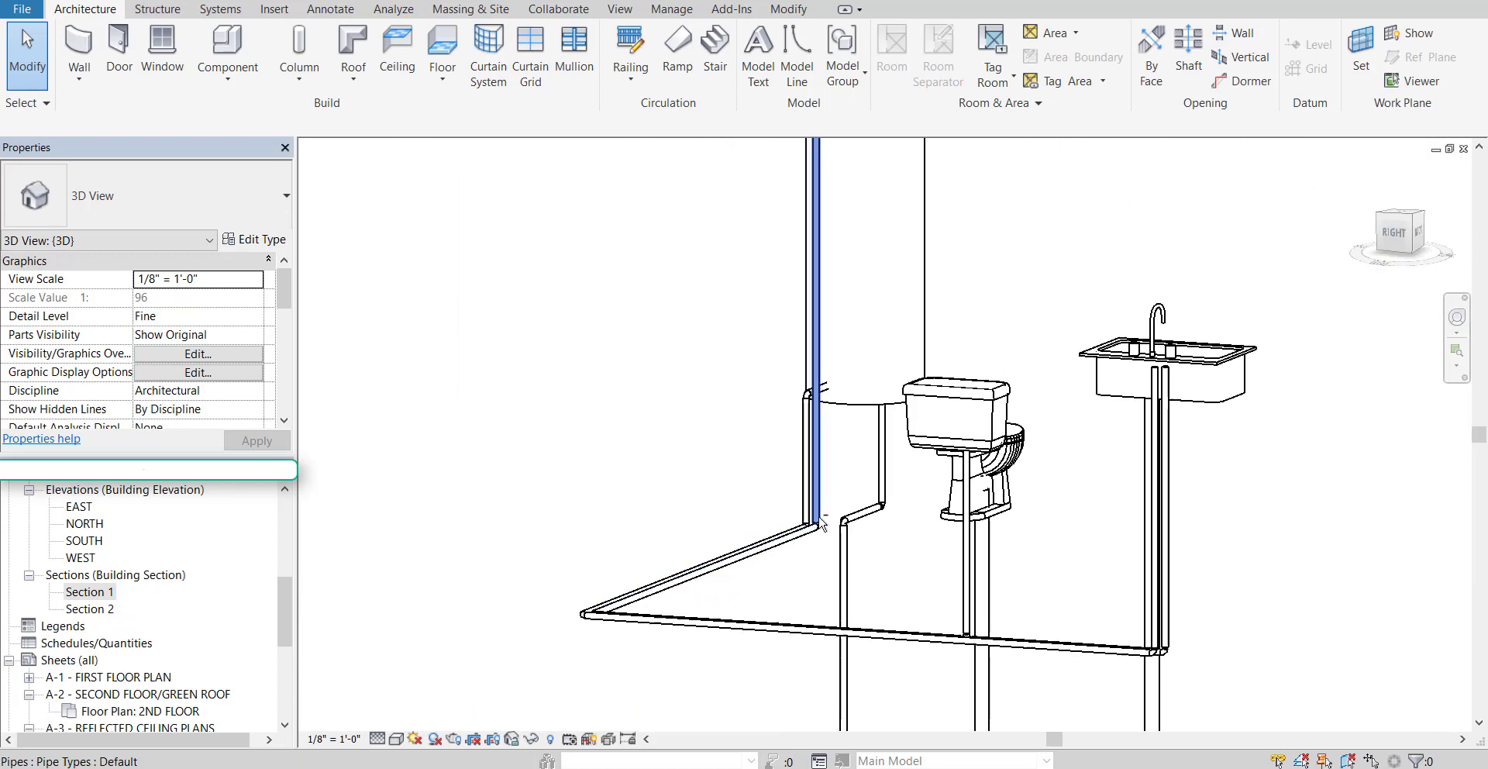
shift+middle_drag(826, 528, 798, 493)
middle_drag(798, 492, 785, 364)
scroll(768, 423, up, 1)
middle_drag(769, 423, 744, 516)
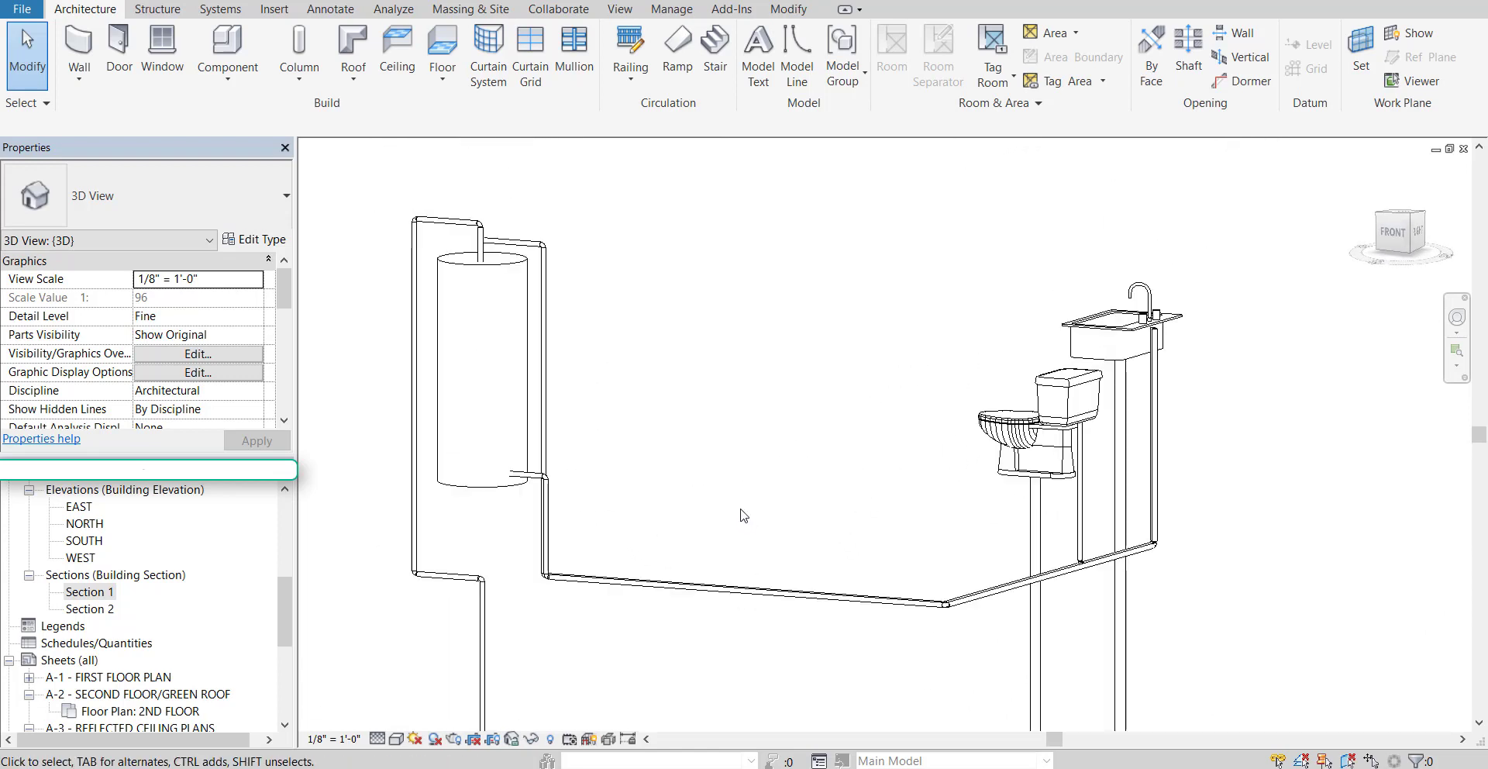